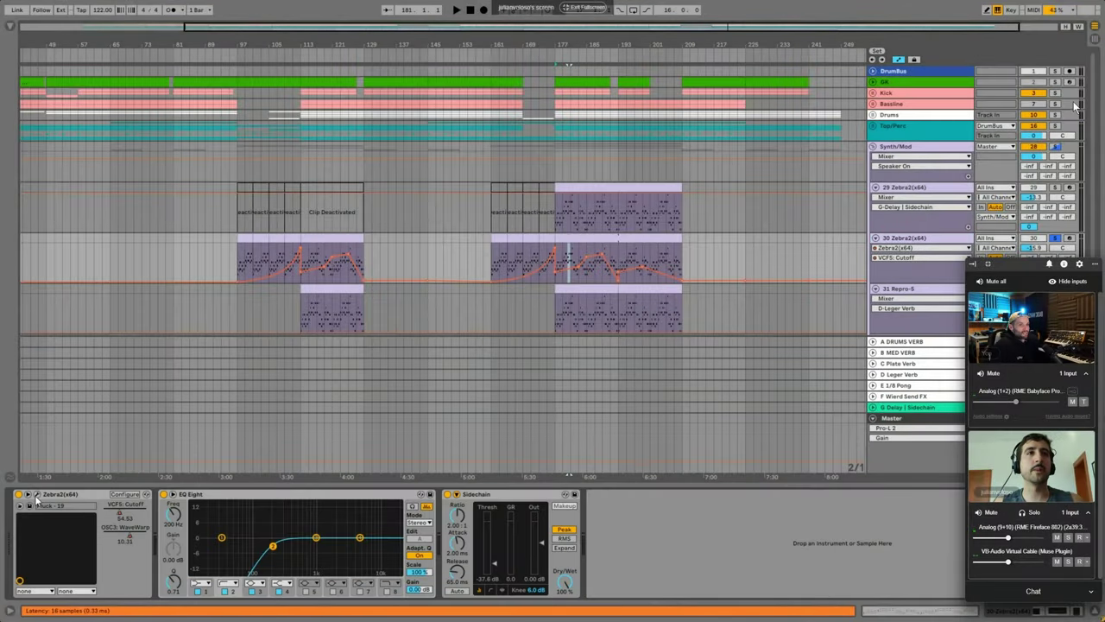
Open the plug-in window of the Zebra2 synth on track 30 and reposition it.
click(37, 495)
drag(401, 130, 363, 56)
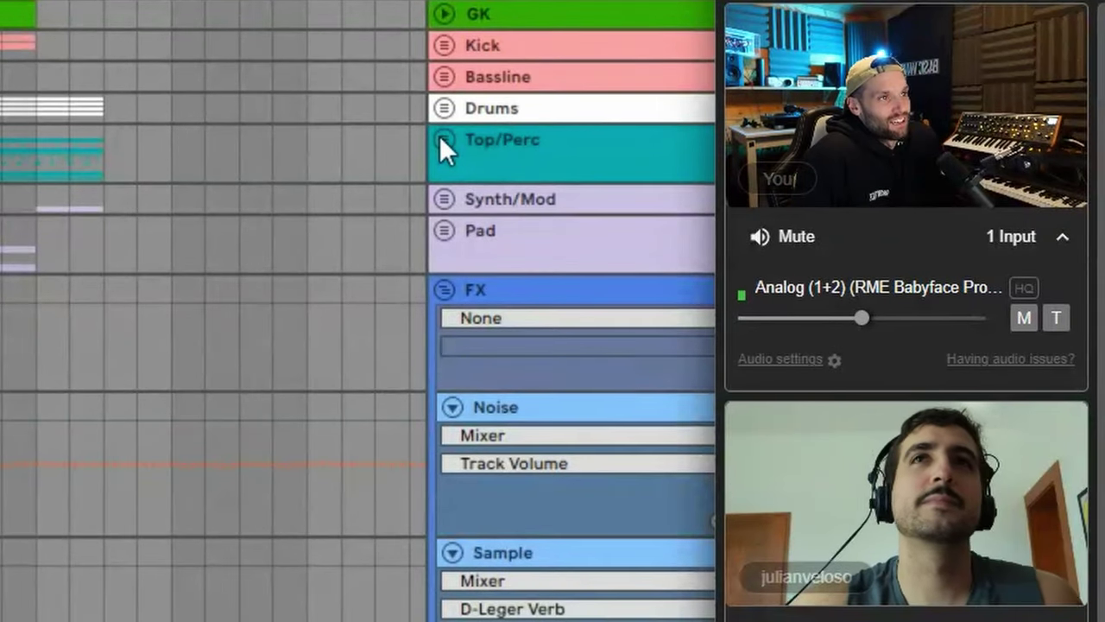
Look briefly inside the Kick and Bassline groups, then fold them and the FX group into a compact overview.
click(444, 77)
click(444, 43)
click(444, 43)
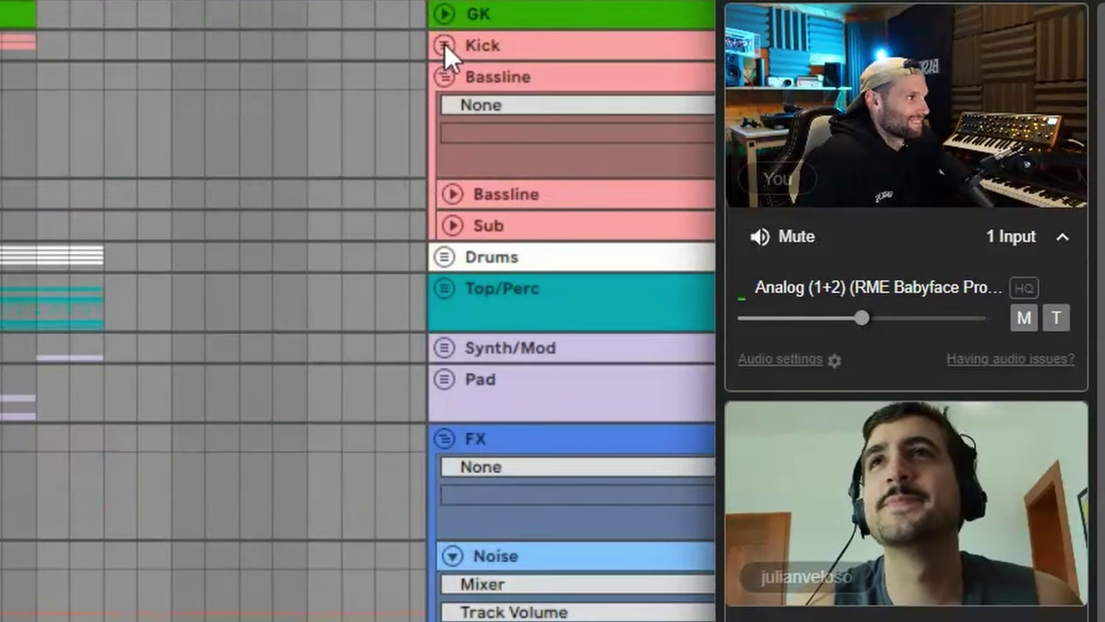
click(448, 70)
click(444, 289)
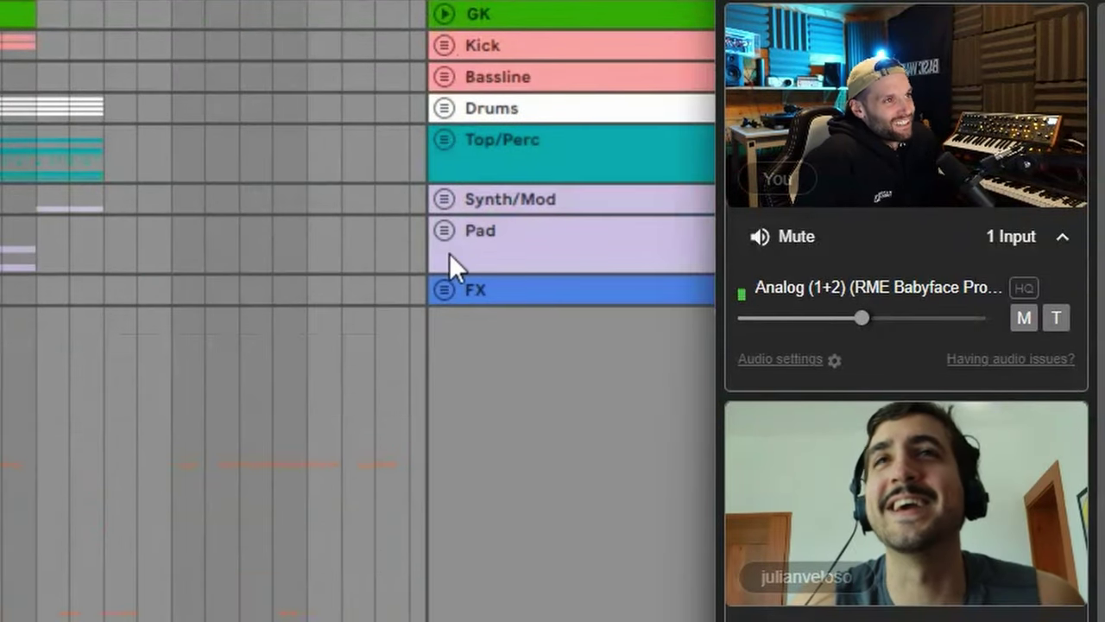
right_click(512, 304)
key(Escape)
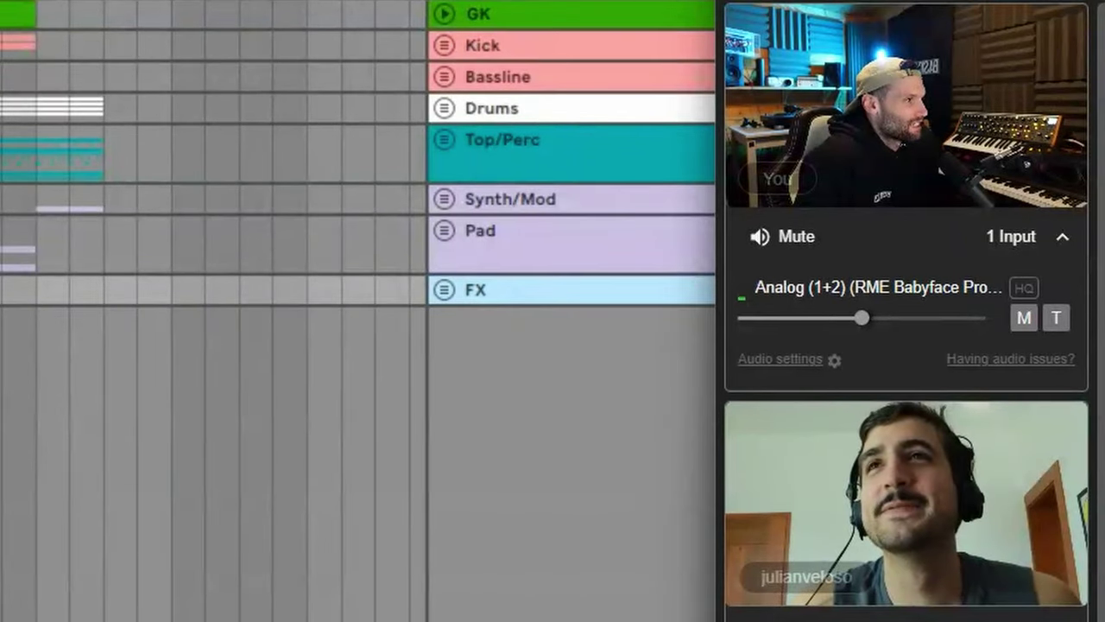
click(444, 289)
click(446, 292)
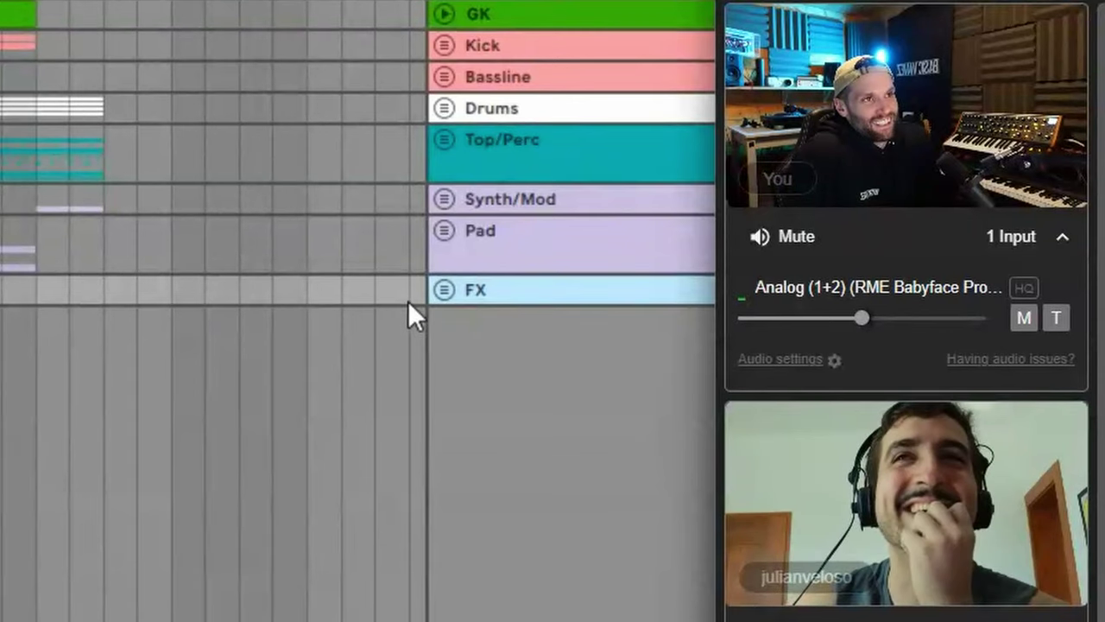
scroll(456, 5, up, 3)
click(451, 0)
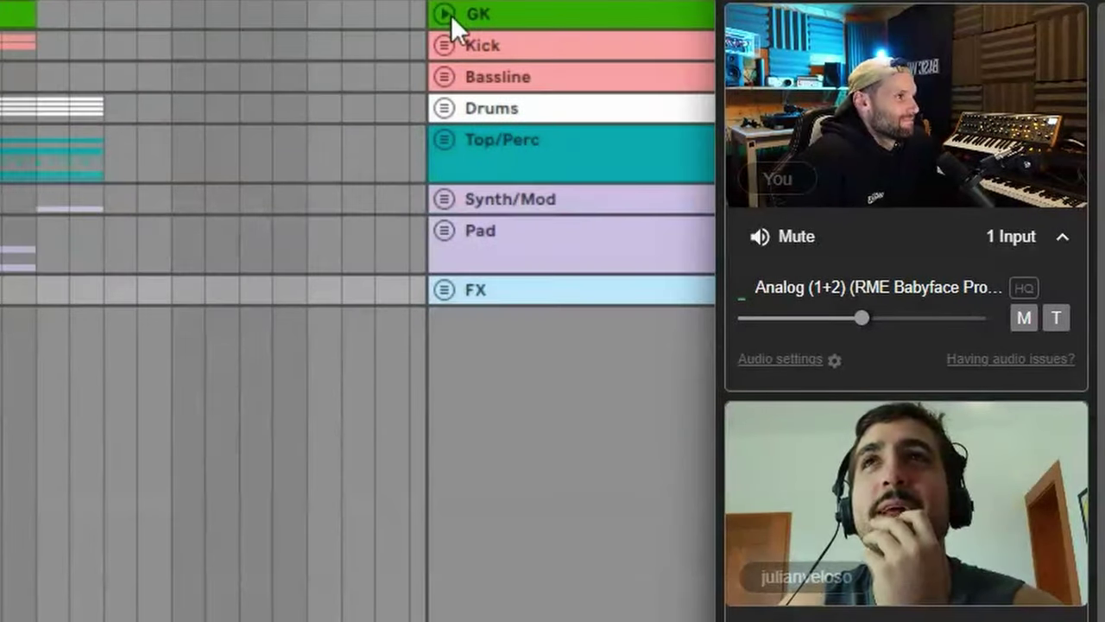
click(451, 12)
click(451, 0)
click(451, 0)
click(451, 8)
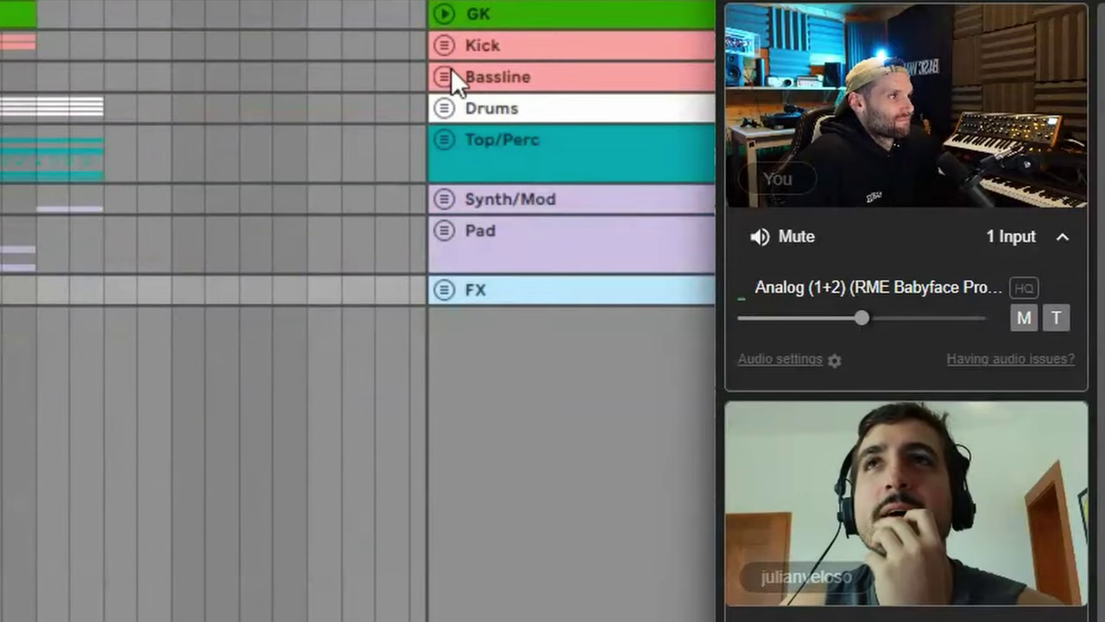
Unfold the Bassline group, keep the Kick group folded, and place the insert marker at bar 97.
click(444, 77)
click(445, 47)
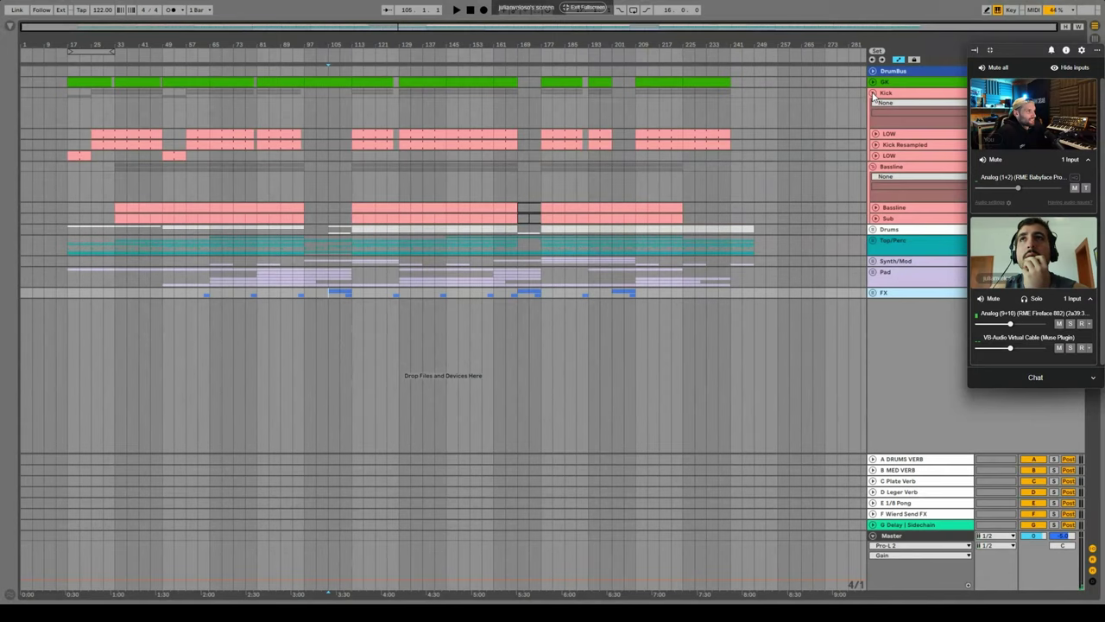
click(873, 93)
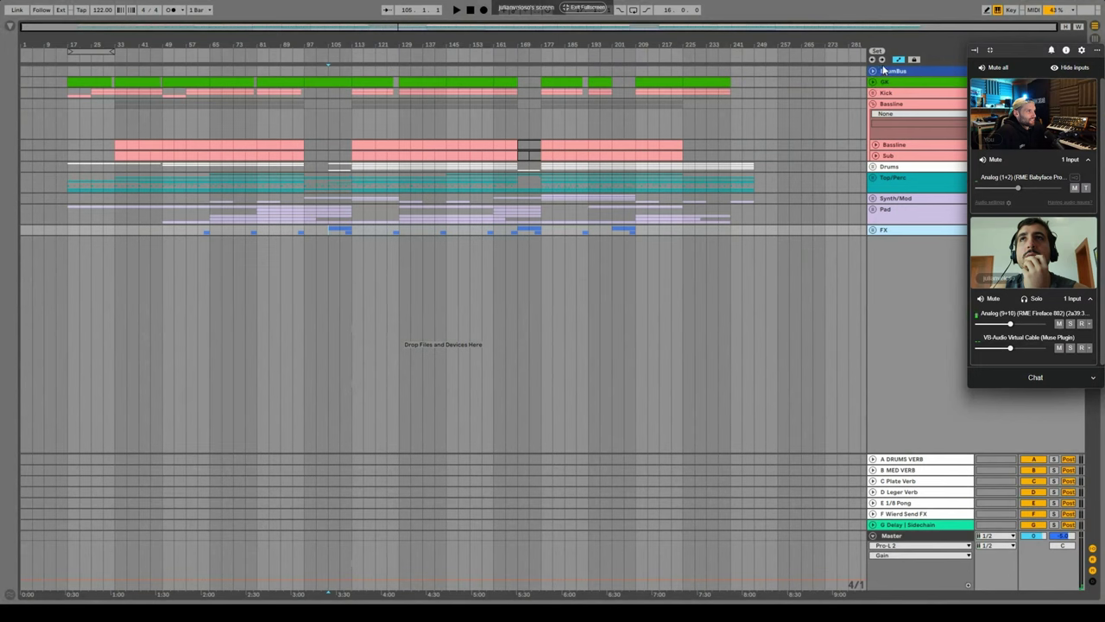
click(892, 230)
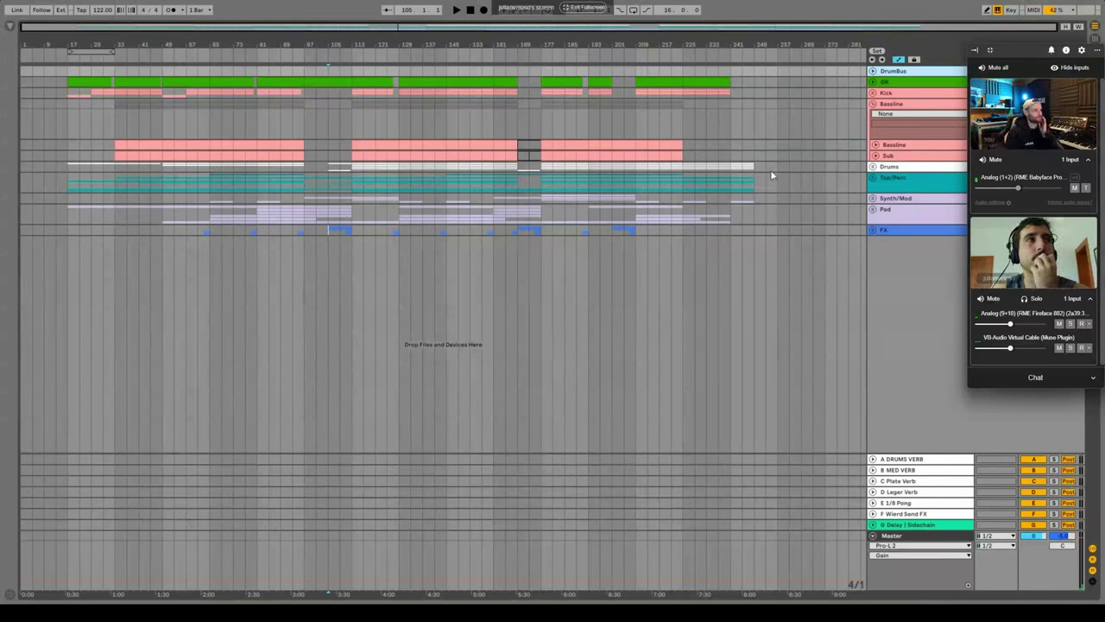
click(301, 114)
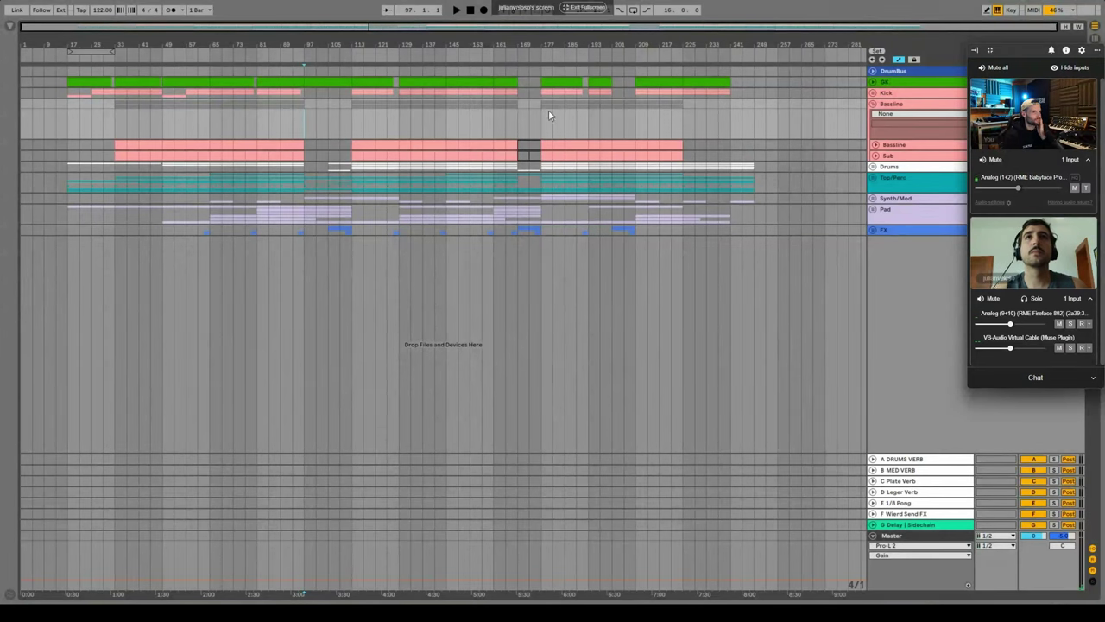
Unfold the Drums group and its hat, clap and snare tracks, and place the insert marker at bar 113.
click(873, 166)
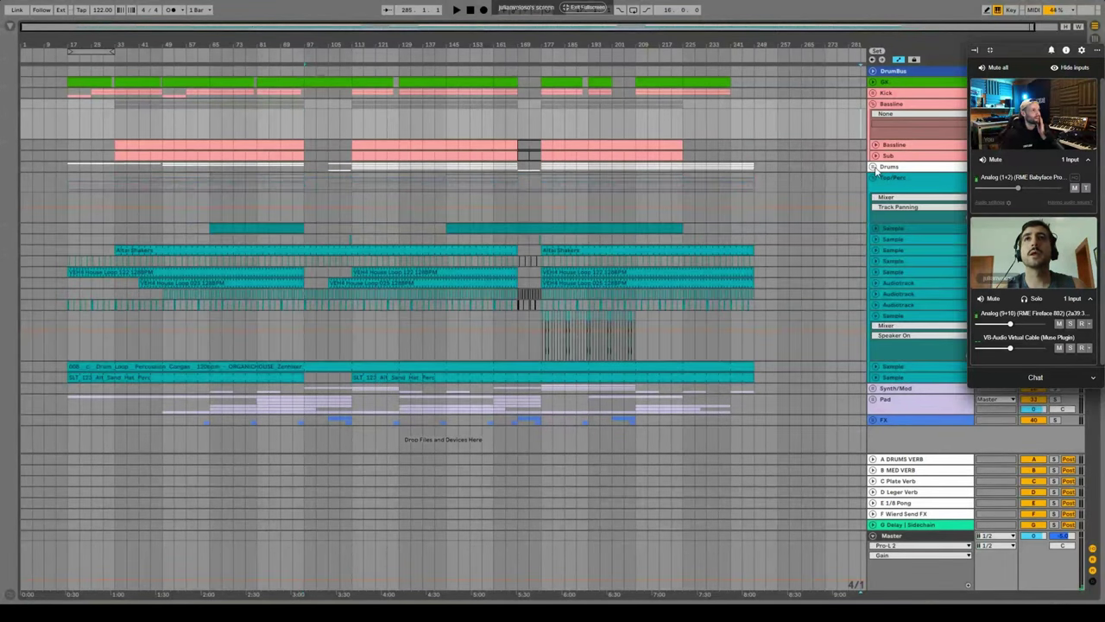
click(873, 166)
click(876, 252)
click(875, 240)
click(876, 230)
click(875, 218)
click(876, 208)
scroll(862, 240, down, 1)
scroll(862, 240, down, 2)
scroll(467, 217, up, 2)
click(352, 121)
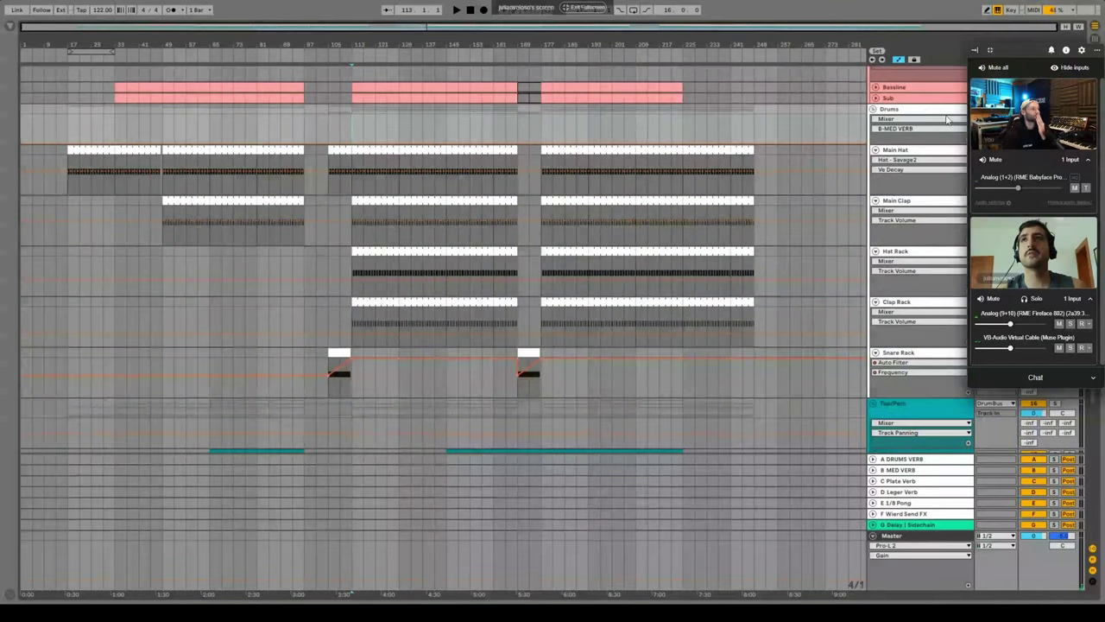
Fold and unfold the Drums group to review its hat, clap and snare tracks against the overall arrangement.
click(874, 110)
click(874, 110)
click(886, 177)
click(887, 168)
click(874, 168)
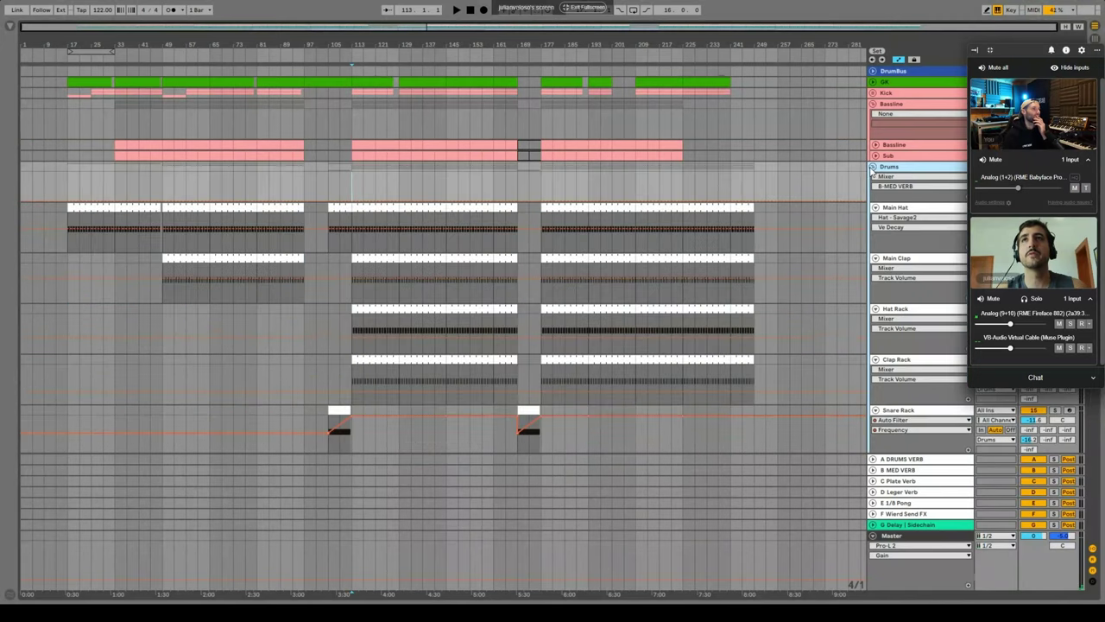
click(352, 184)
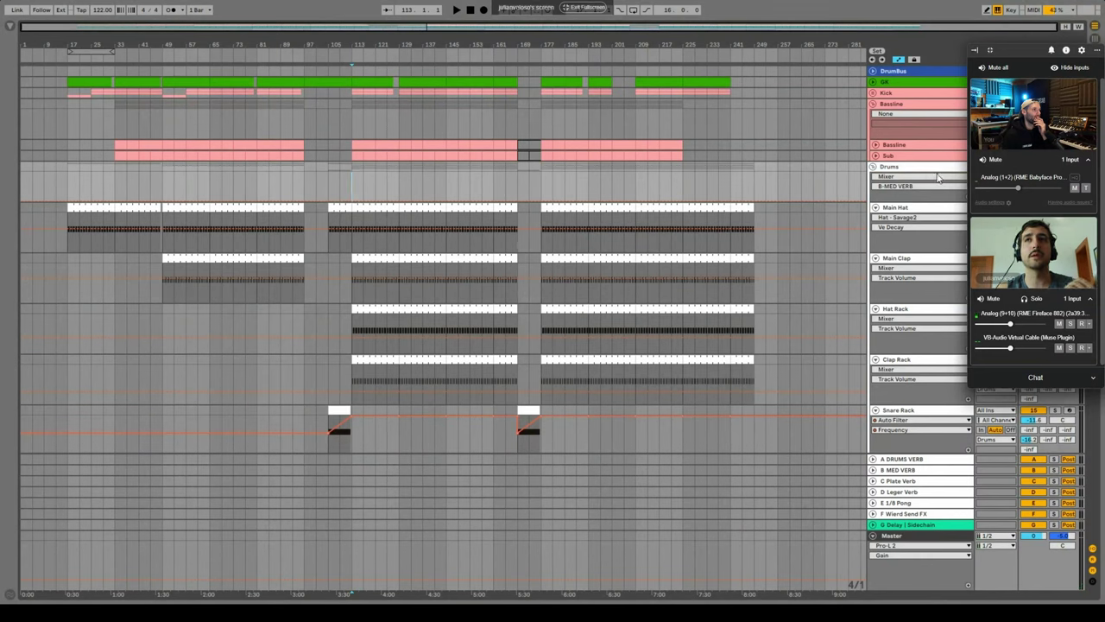
click(905, 168)
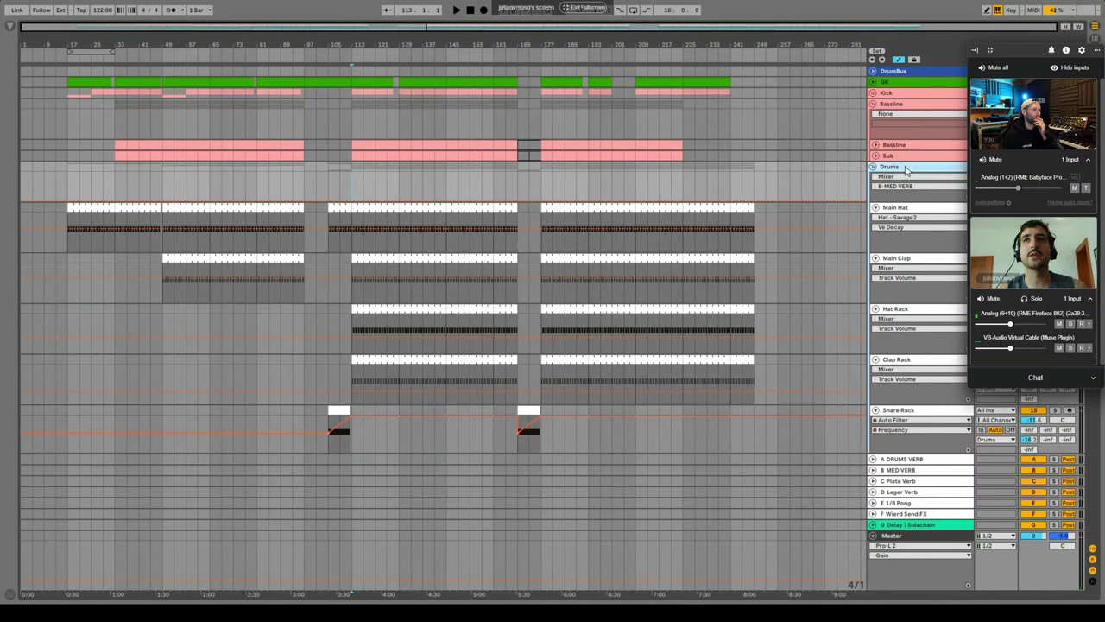
click(874, 168)
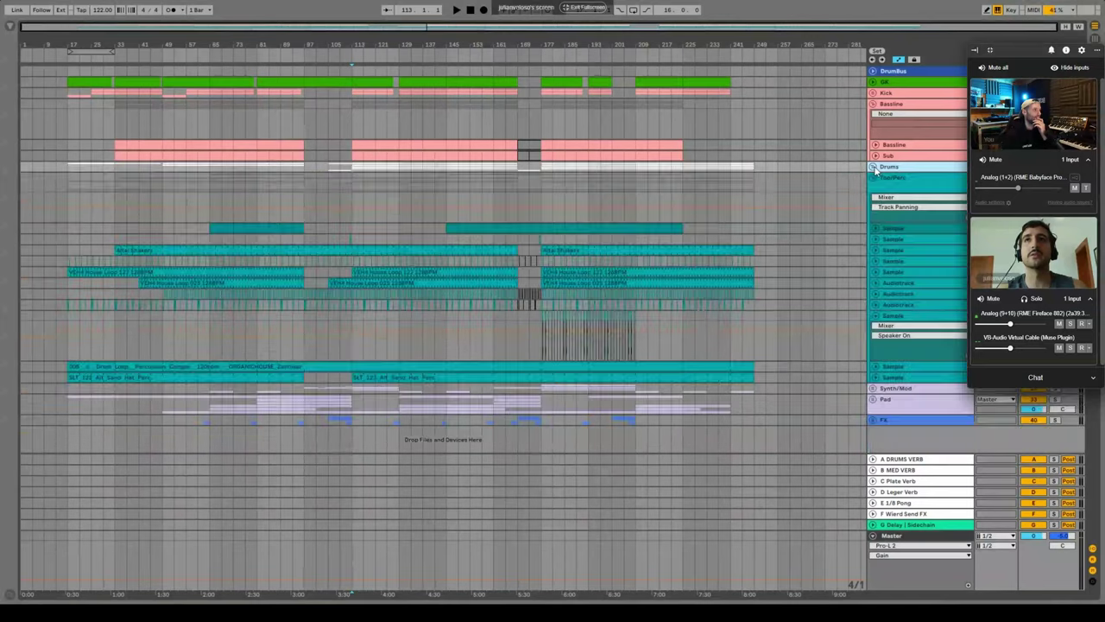
click(875, 169)
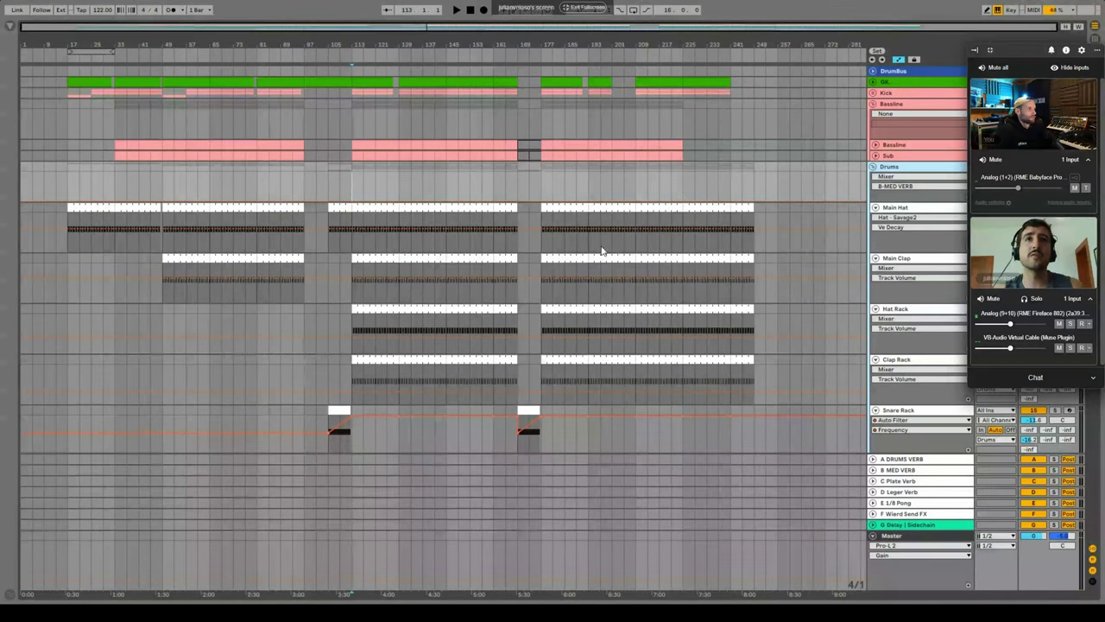
click(874, 166)
click(873, 167)
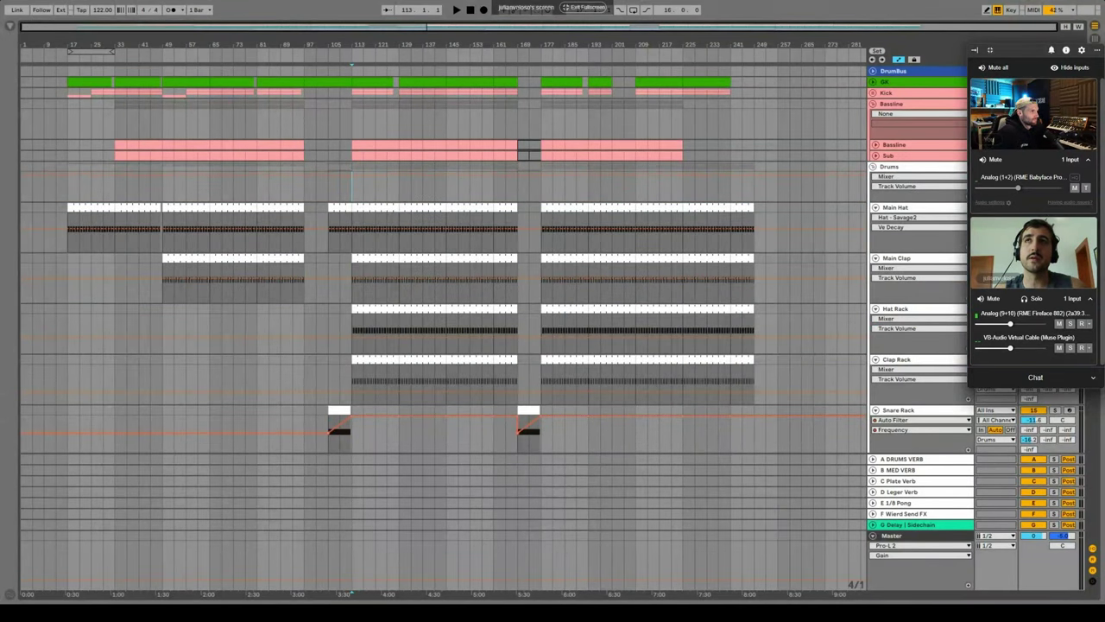
Show the Drums group's effect chain and play the arrangement from bar 113.
double_click(917, 171)
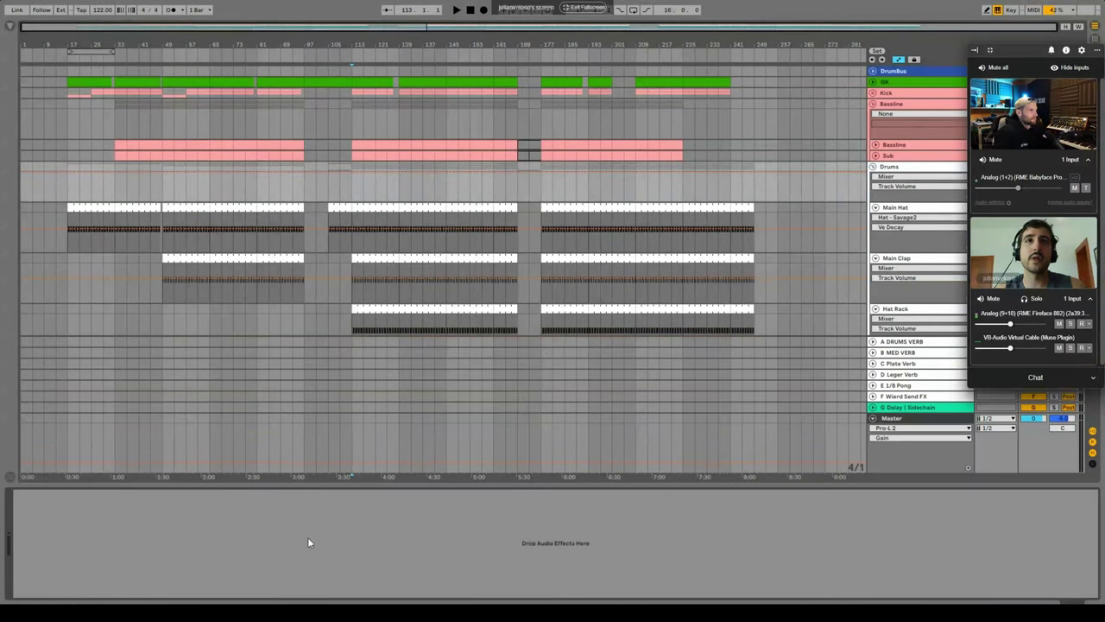
click(845, 178)
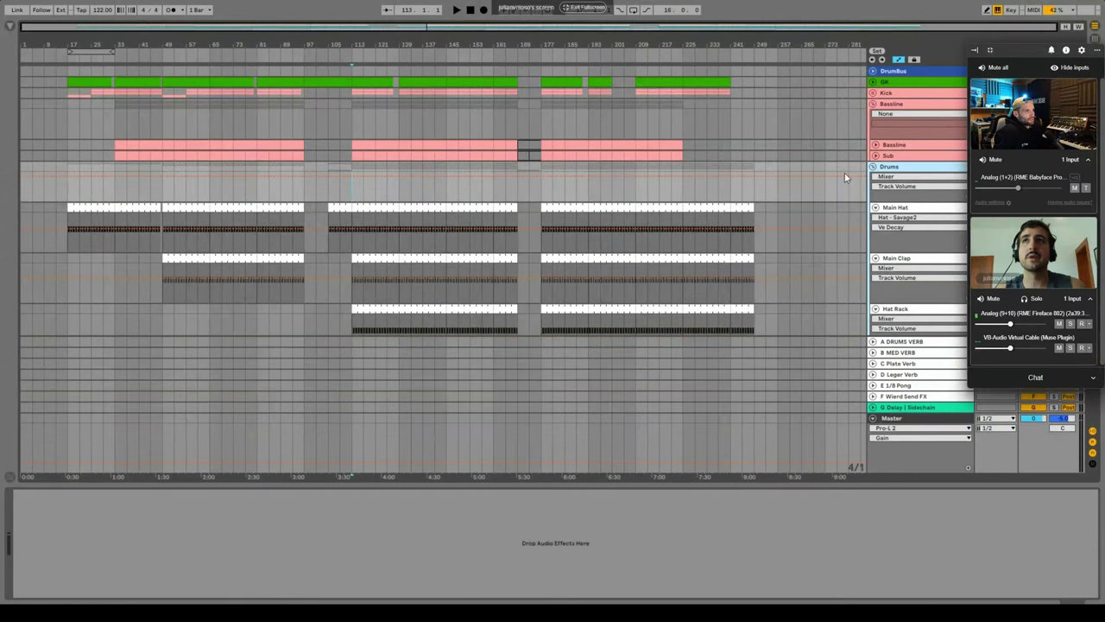
click(355, 222)
click(357, 195)
key(space)
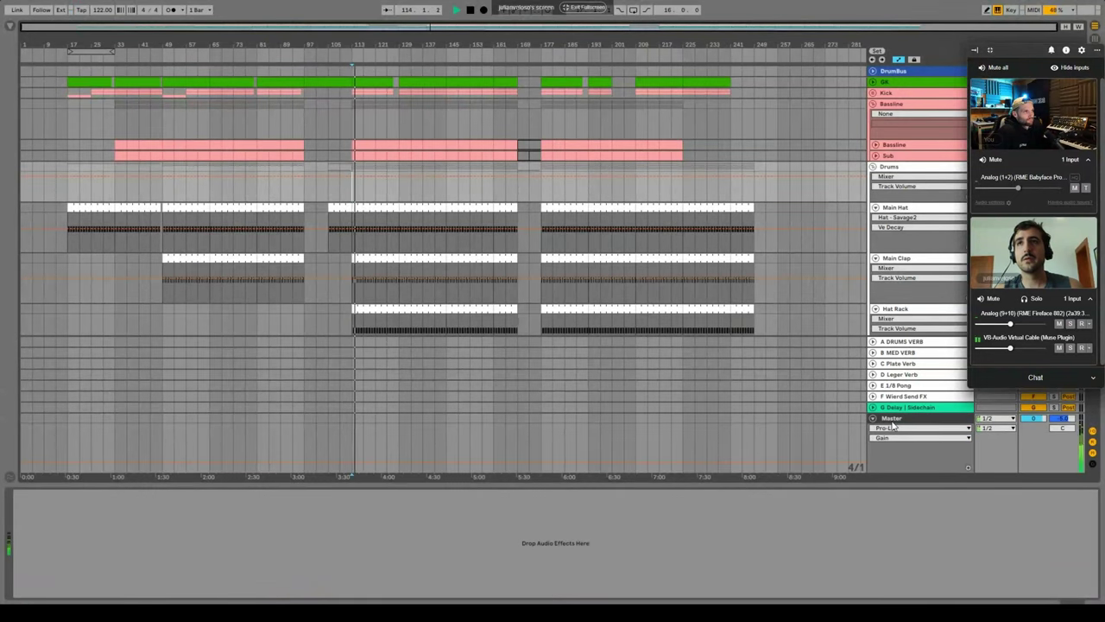
Inspect the Master track's device chain and check the Pro-L 2 limiter's gain in its plug-in window, then close it.
click(827, 417)
click(108, 524)
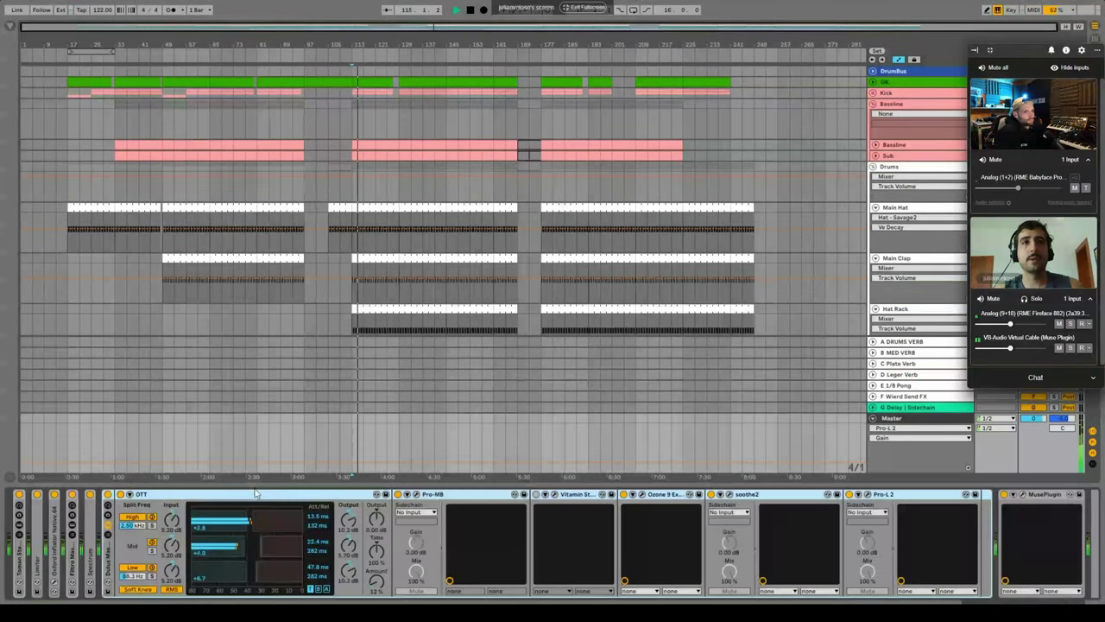
click(872, 494)
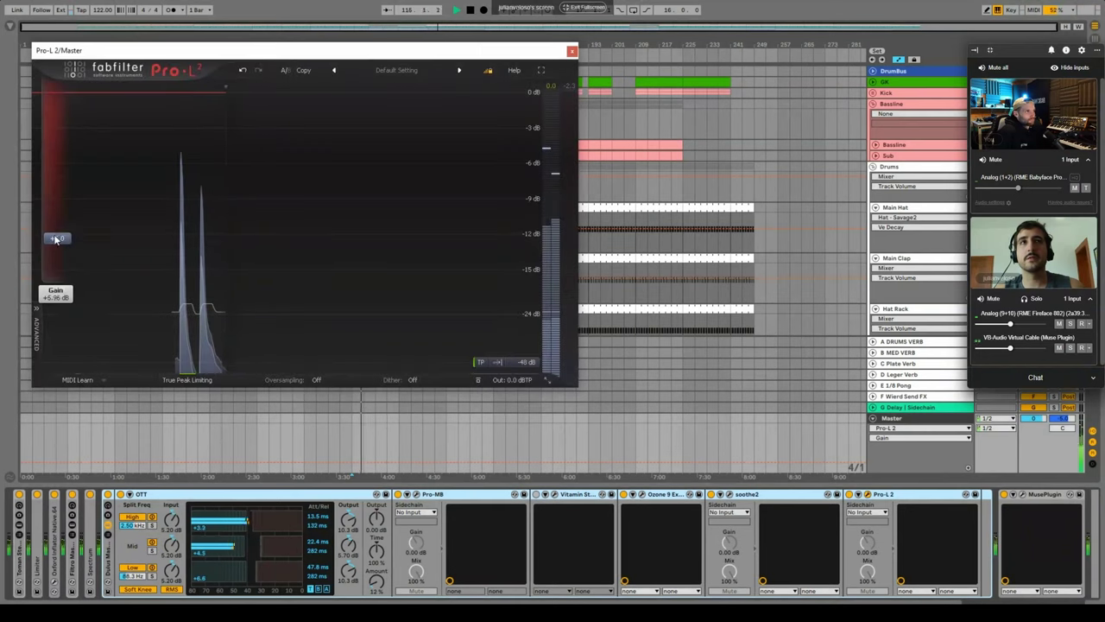
click(572, 50)
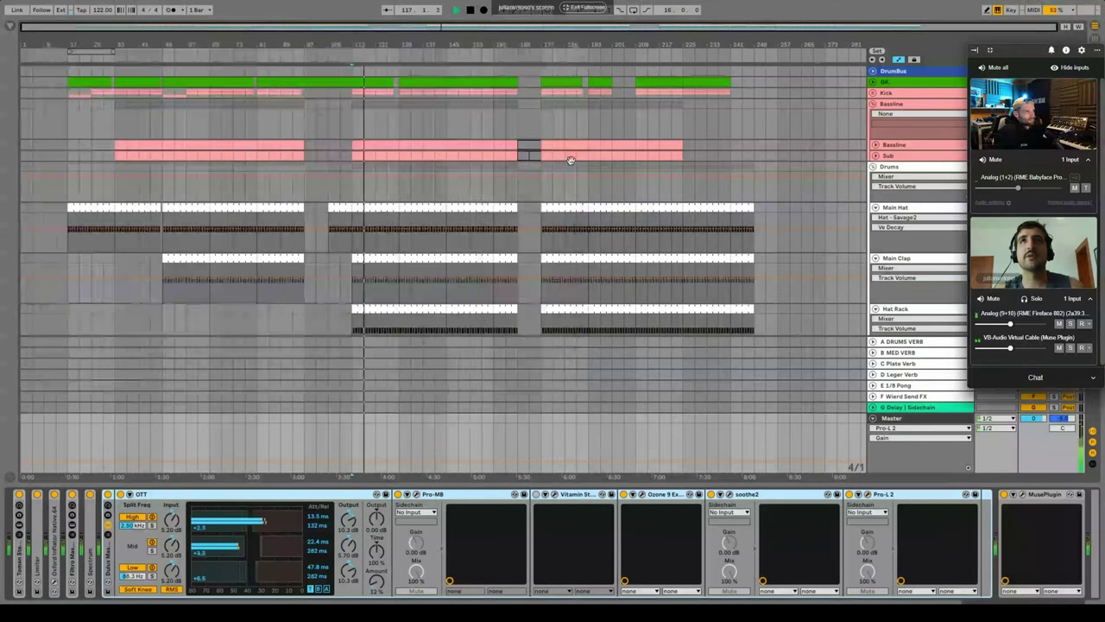
Return to the Drums group at bar 113, show the Main Hat track's devices, and restart playback.
click(356, 188)
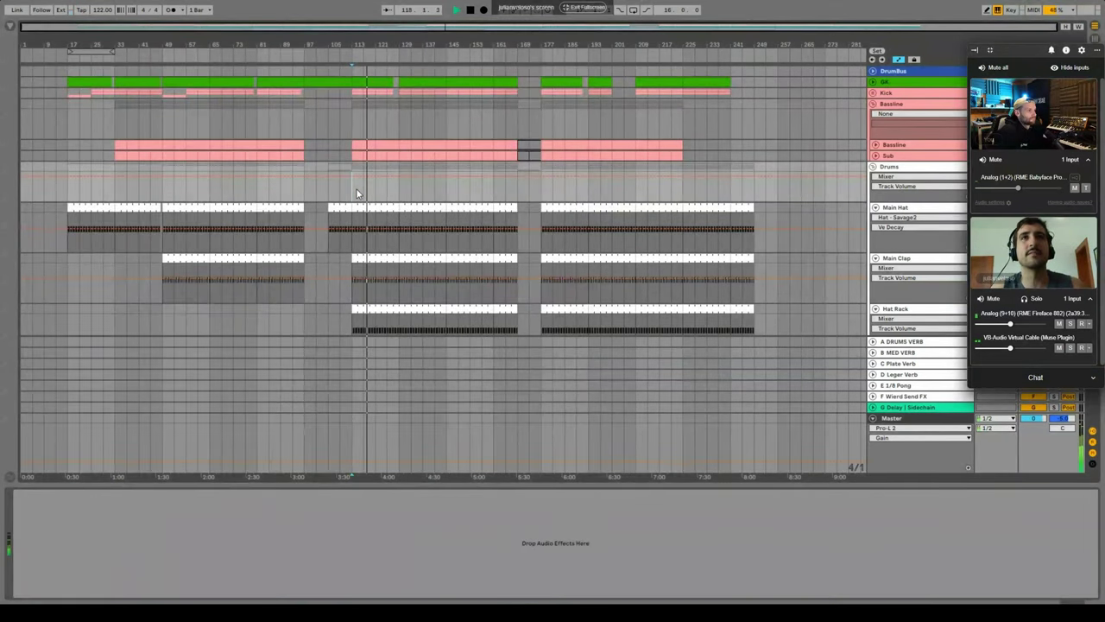
click(920, 207)
key(space)
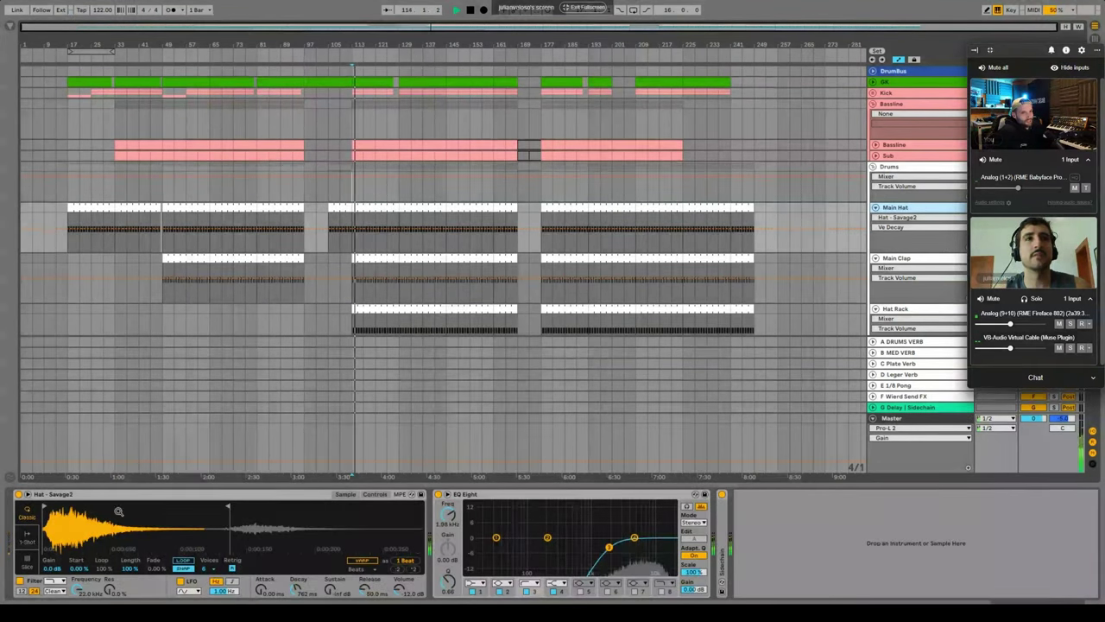
Examine the Main Clap track's device chain during playback.
scroll(503, 238, down, 1)
scroll(503, 239, down, 2)
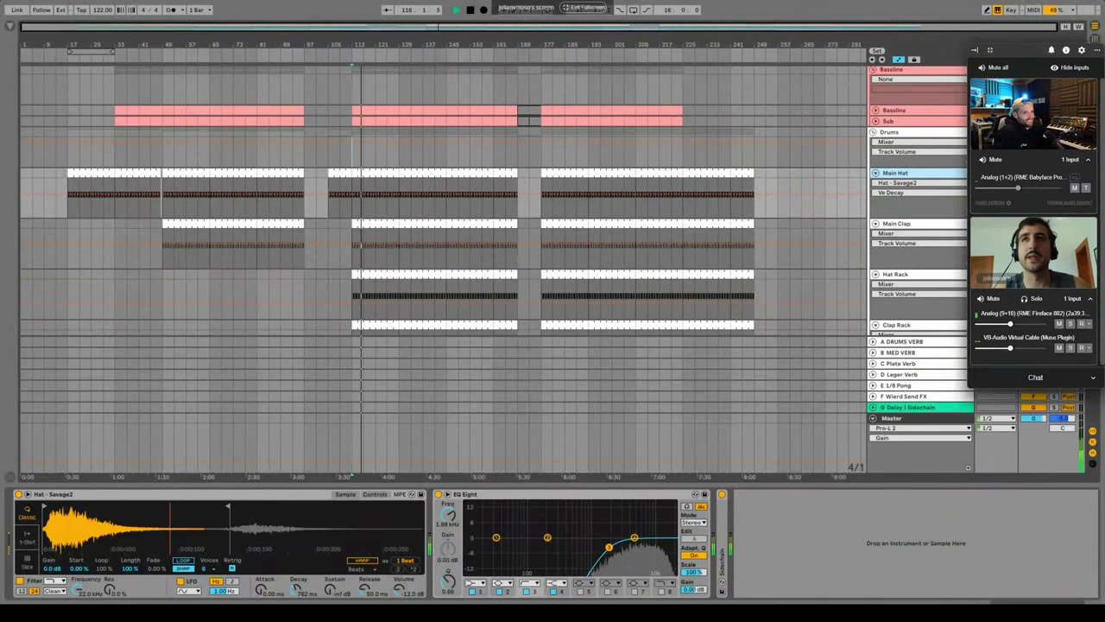
click(921, 226)
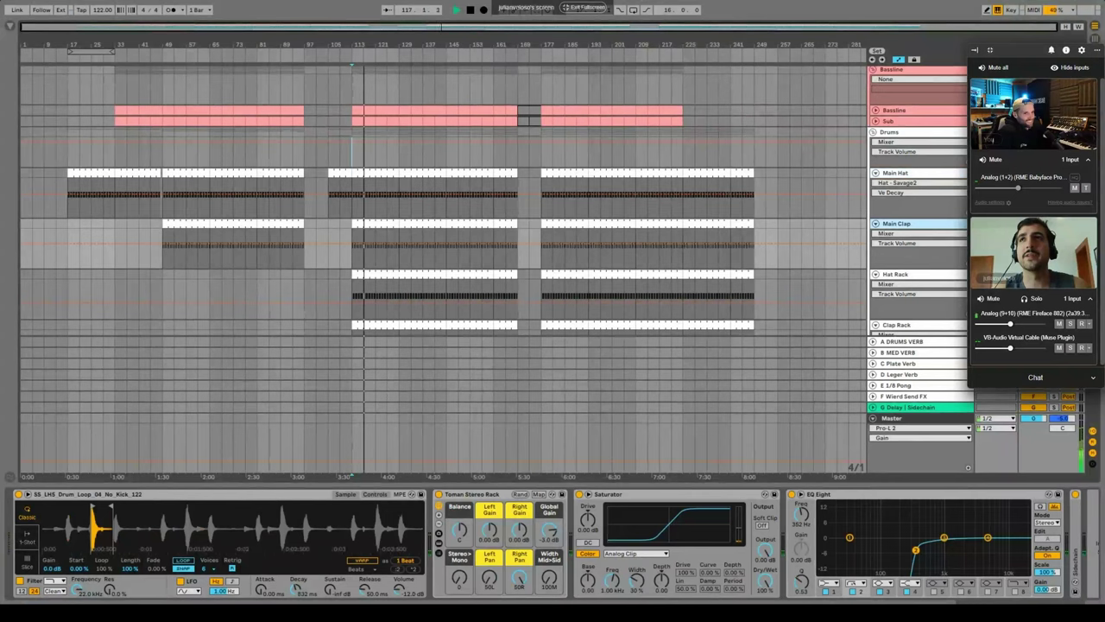
click(903, 225)
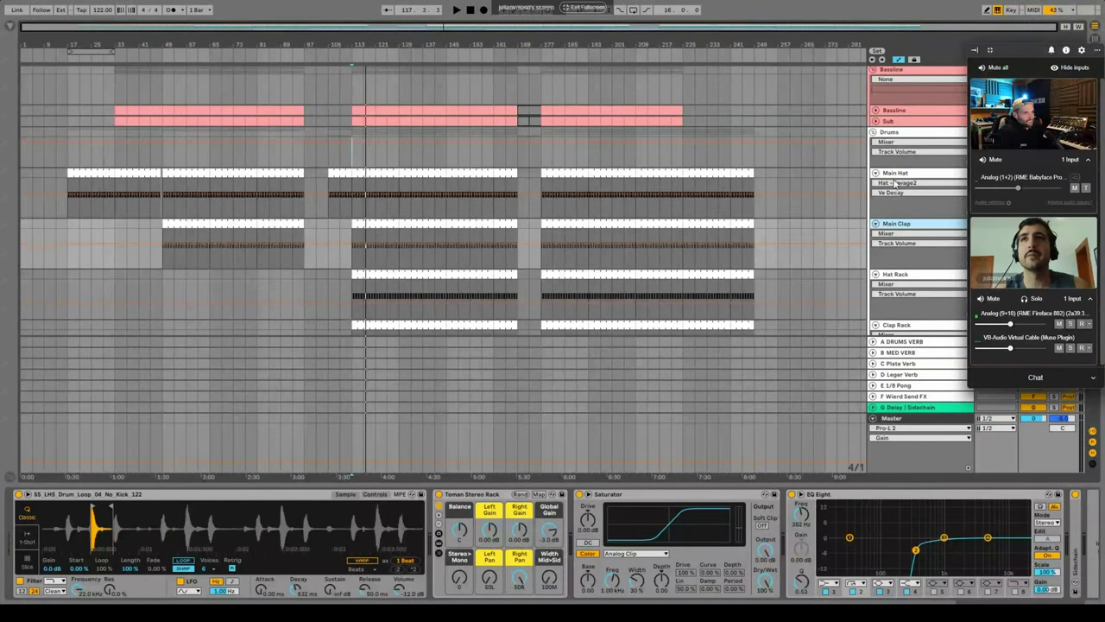
click(896, 183)
click(904, 232)
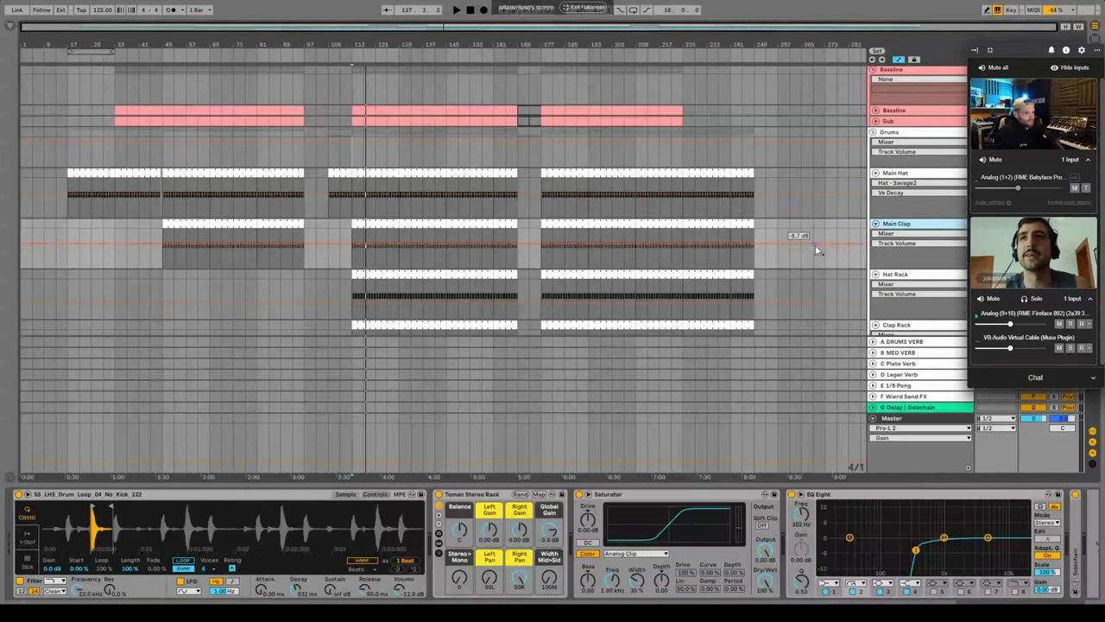
Replay the arrangement from bar 113 and check the Main Hat track's sampler and EQ.
click(355, 264)
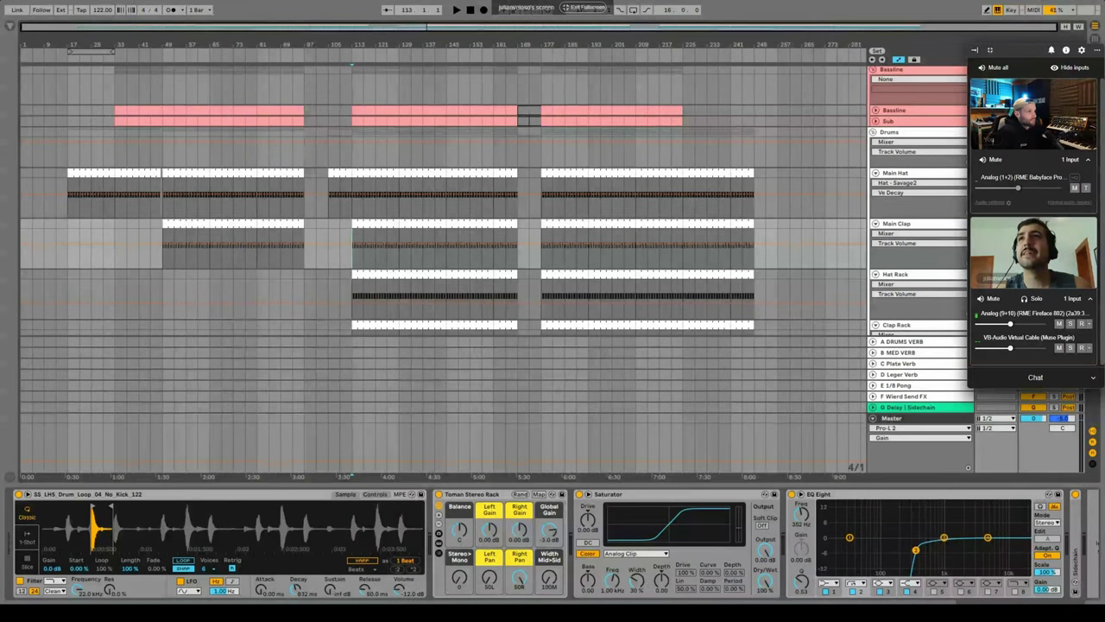
key(space)
click(907, 174)
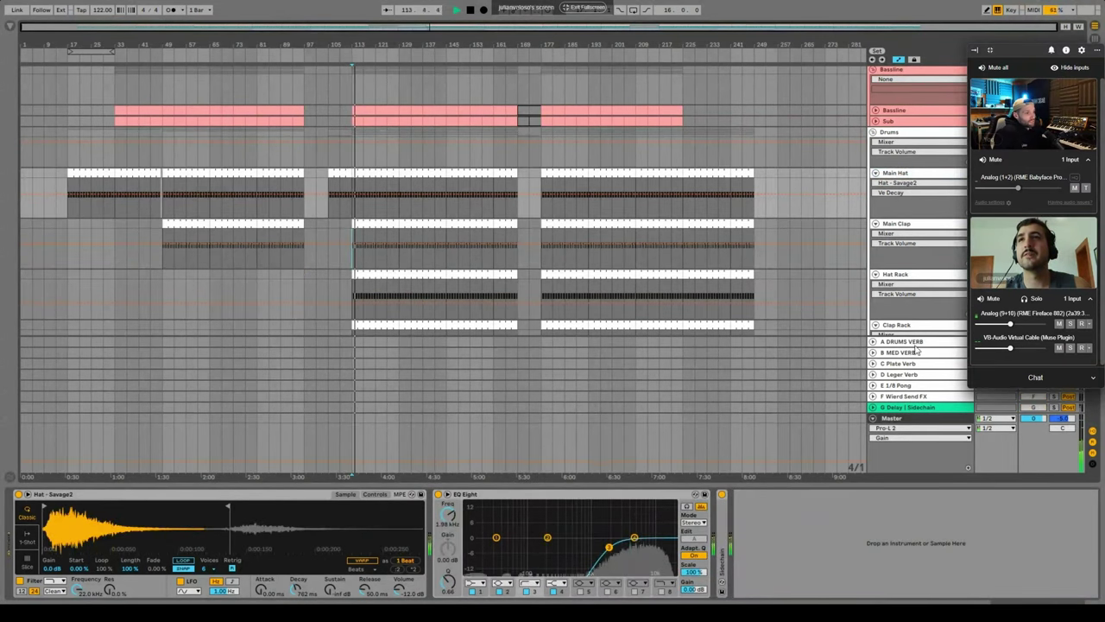
Show the A DRUMS VERB return's device chain and briefly open its ValhallaRoom plug-in window.
click(907, 343)
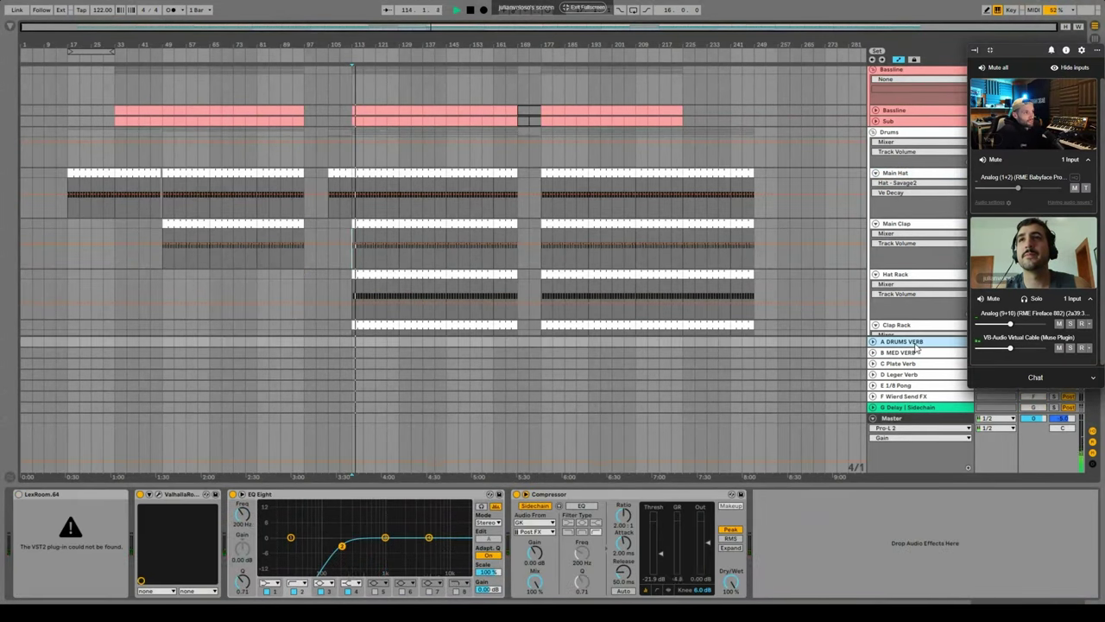
click(158, 495)
click(159, 495)
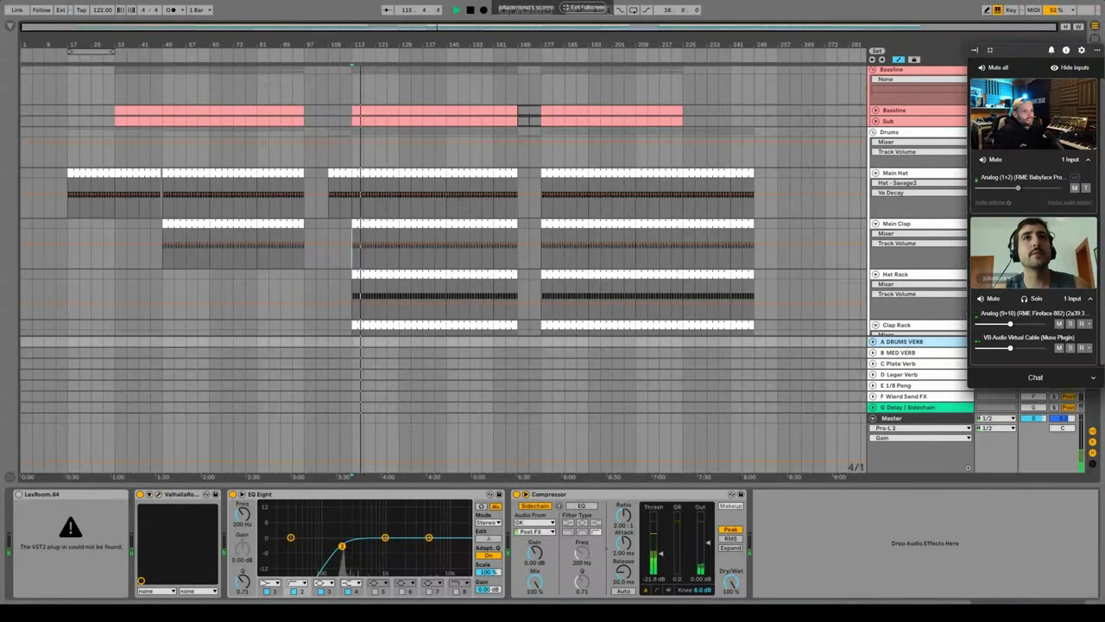
Stop playback, hide the device view, and turn off solo on the A DRUMS VERB return.
key(space)
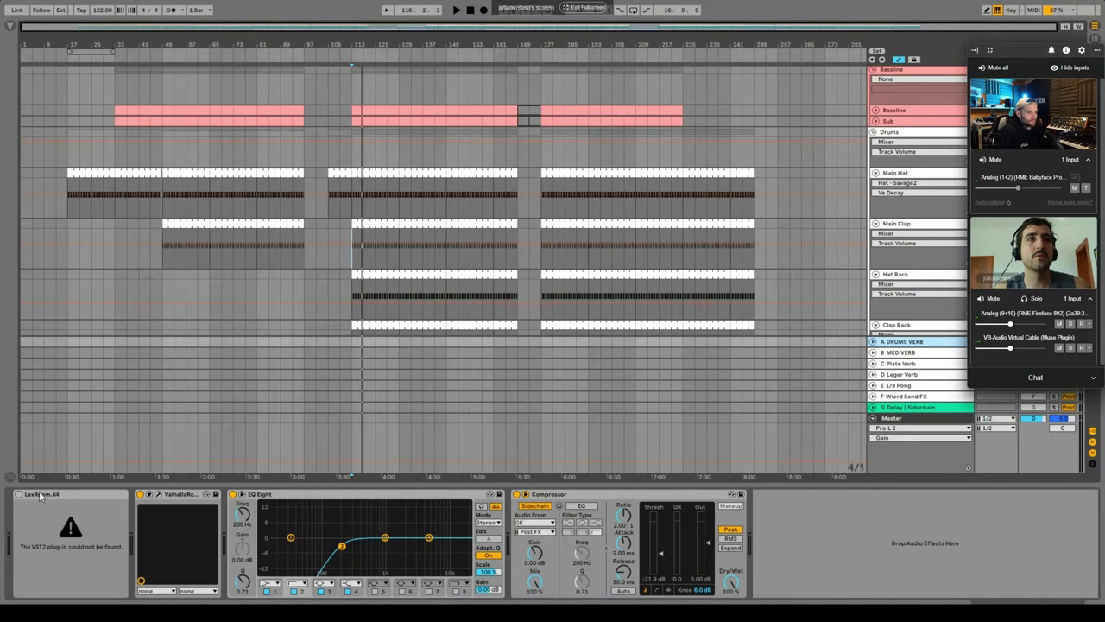
drag(204, 483, 204, 553)
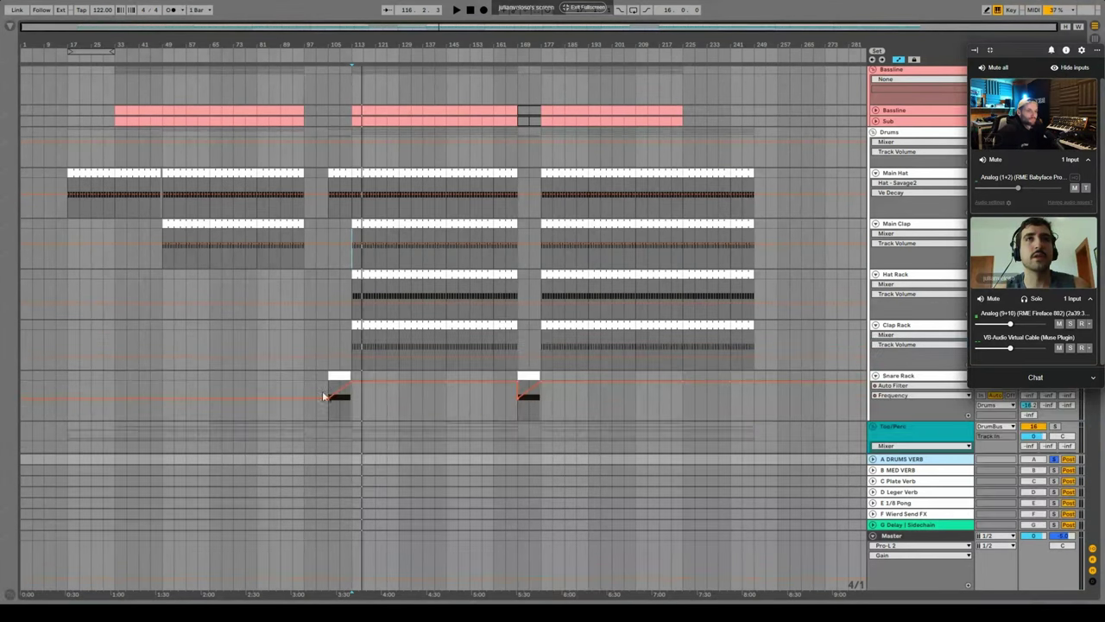
click(898, 175)
click(1055, 459)
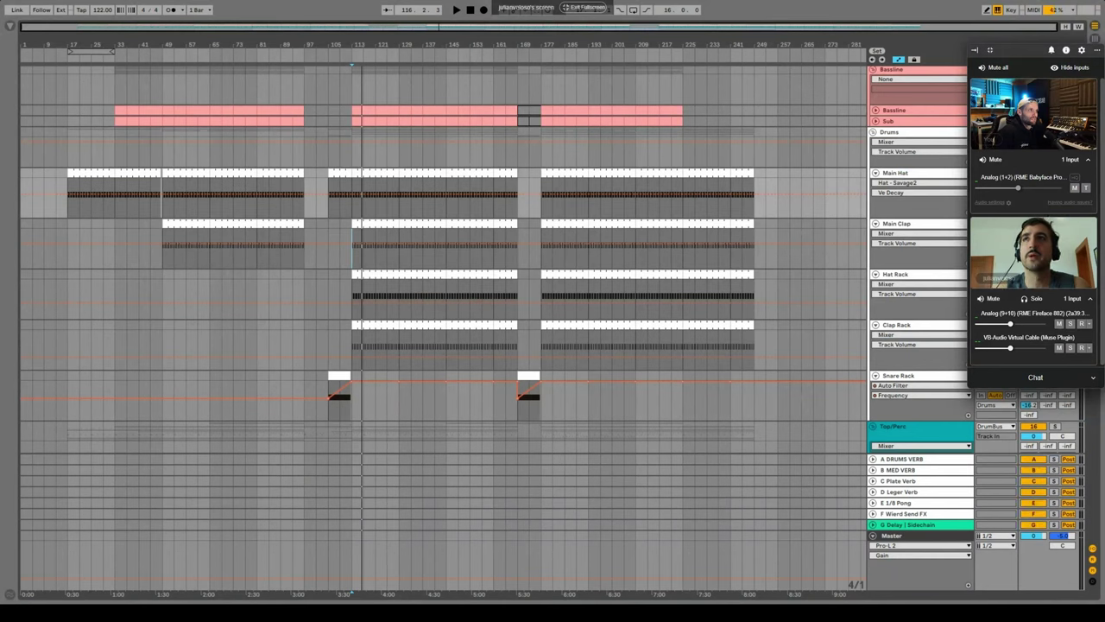
Play briefly from bar 113 while checking the sidechain compressor on the A DRUMS VERB return.
click(918, 231)
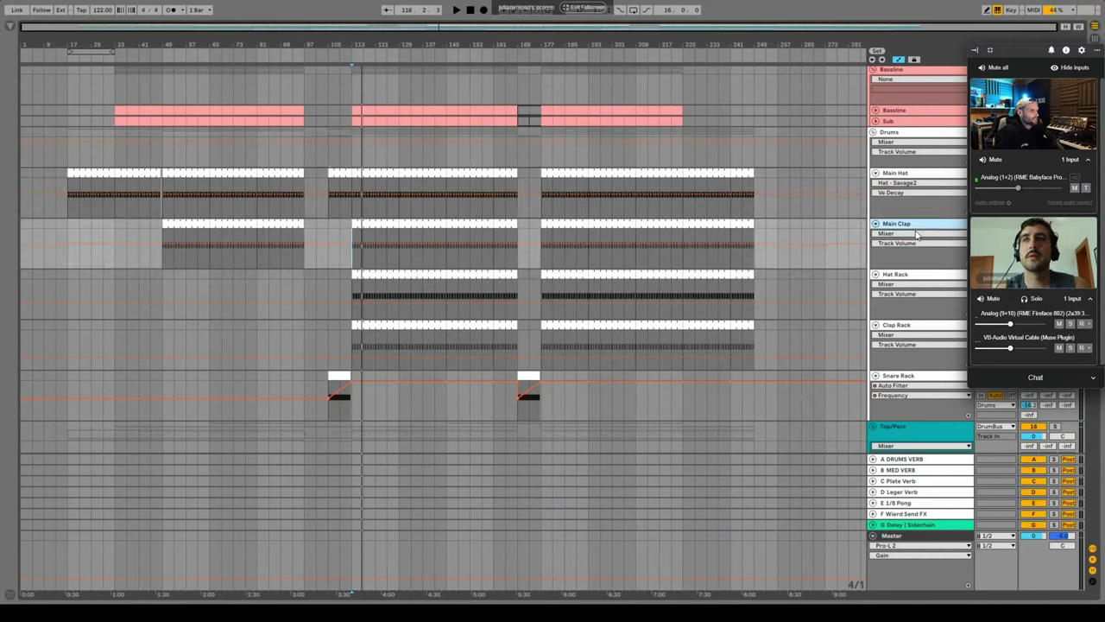
double_click(923, 463)
key(space)
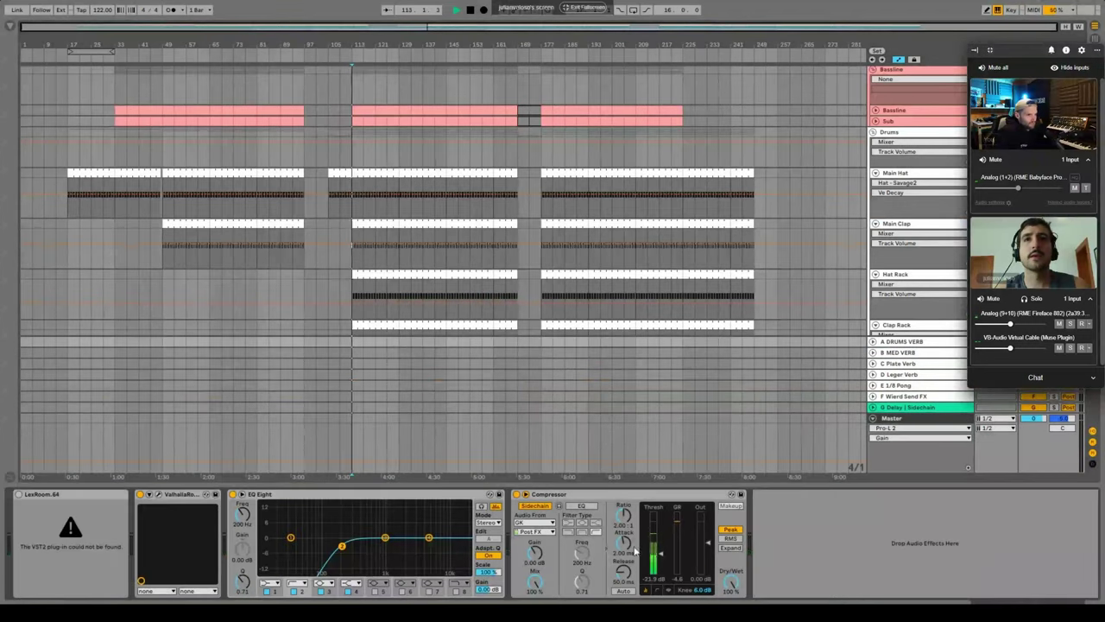
key(space)
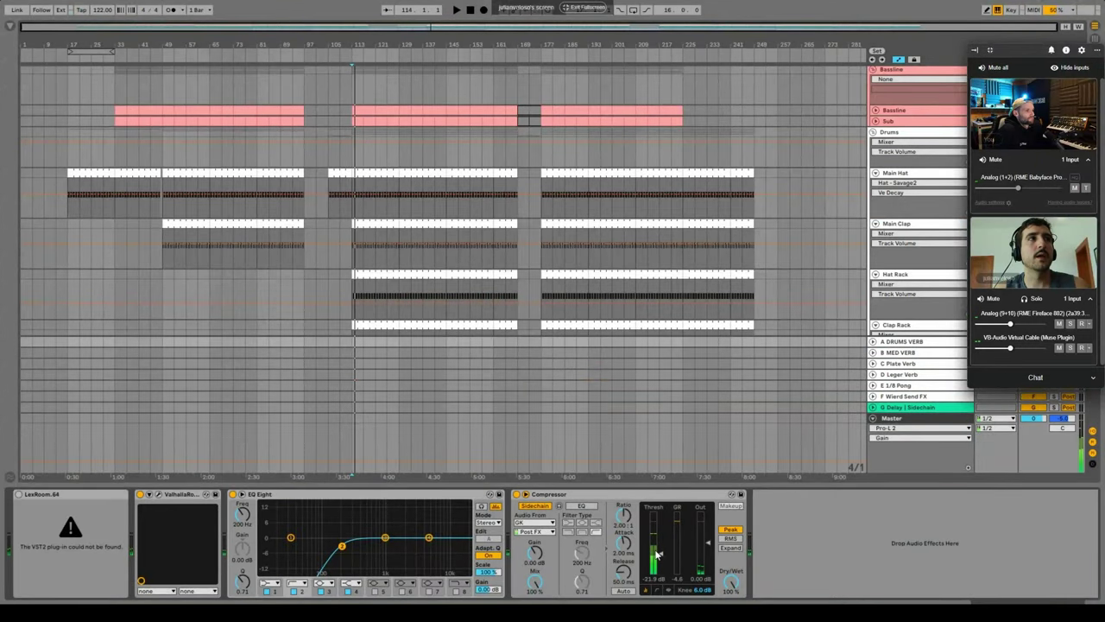
Compare the device chains of the Main Hat and Main Clap tracks at bar 113.
click(351, 184)
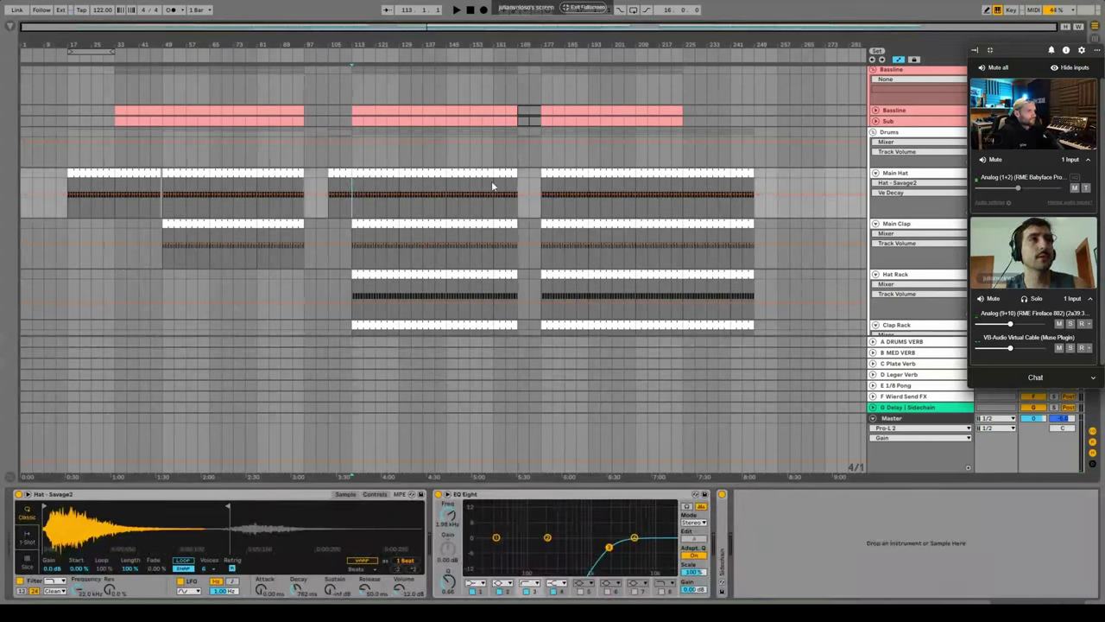
click(904, 173)
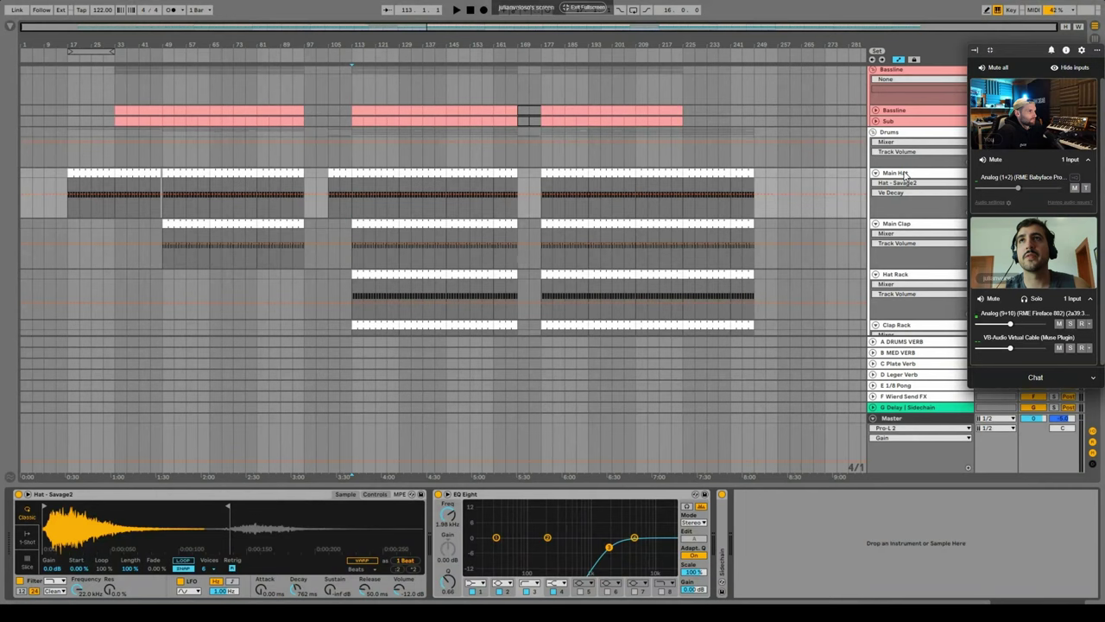
click(354, 220)
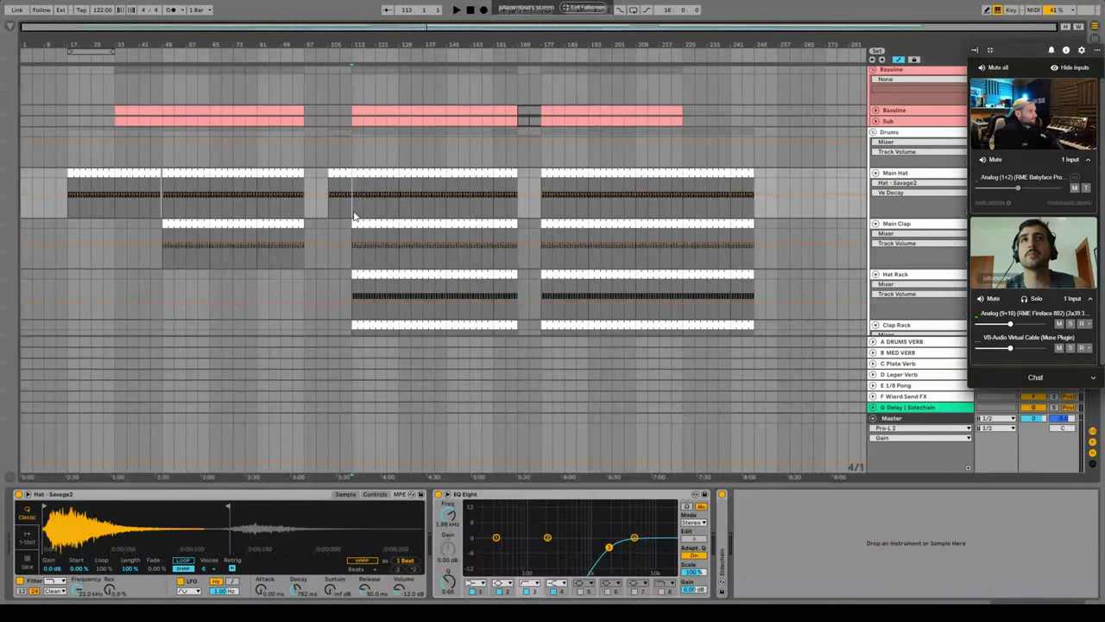
click(349, 231)
click(352, 210)
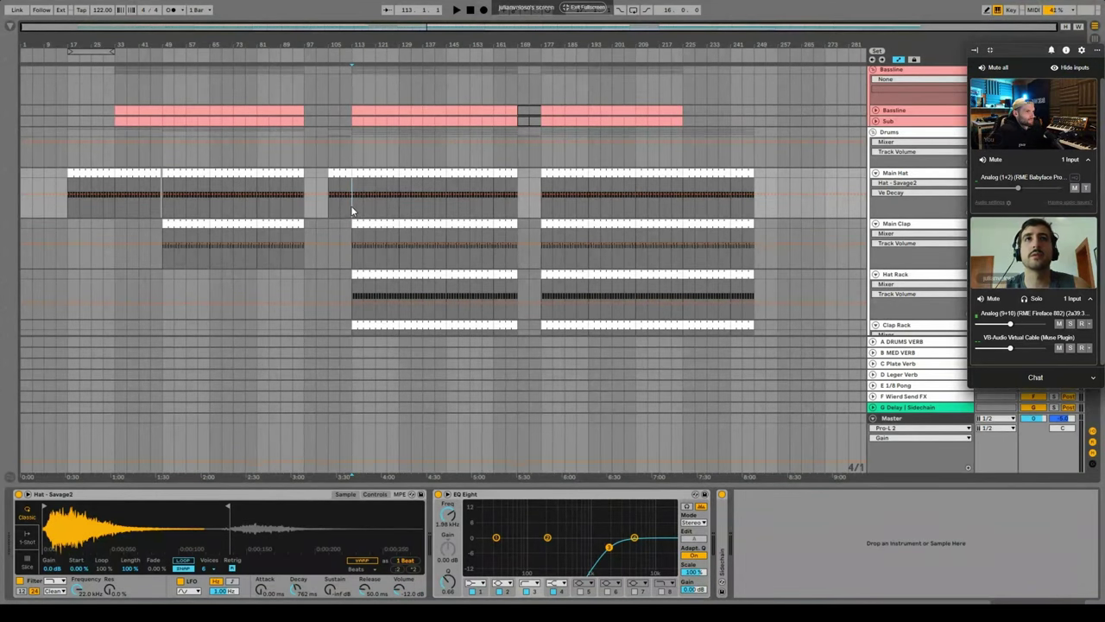
click(350, 233)
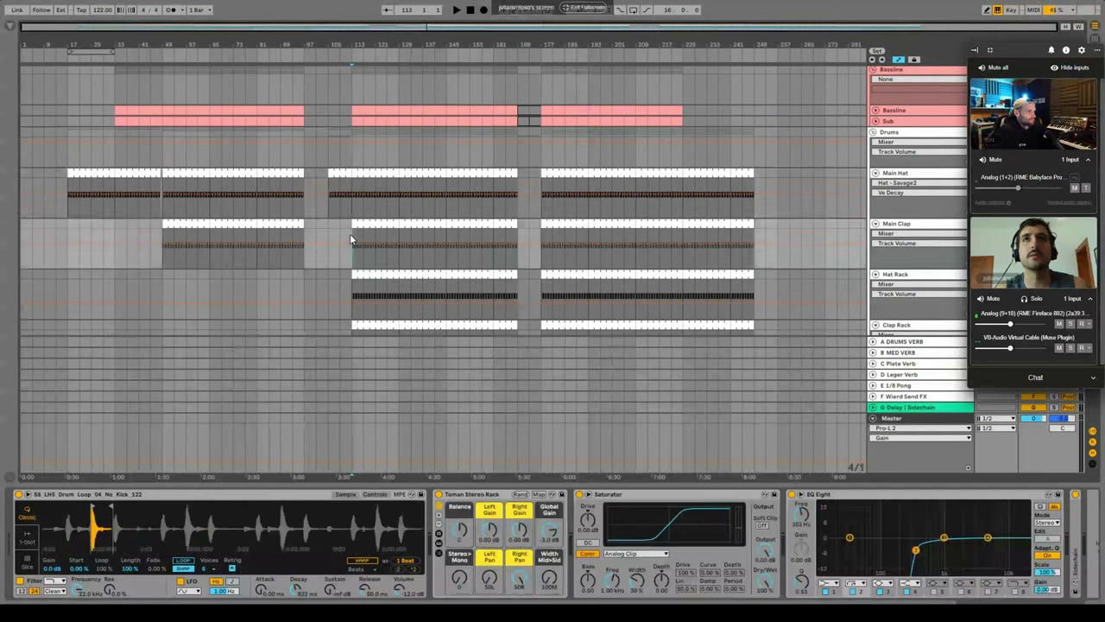
scroll(350, 233, up, 1)
click(351, 231)
scroll(351, 228, up, 1)
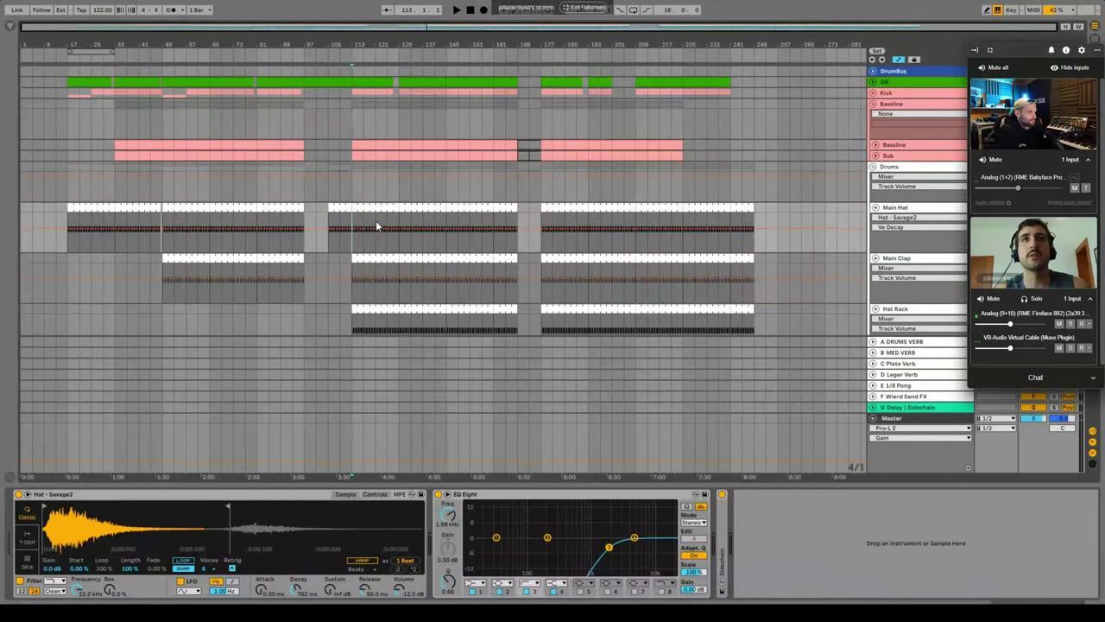
scroll(376, 225, down, 1)
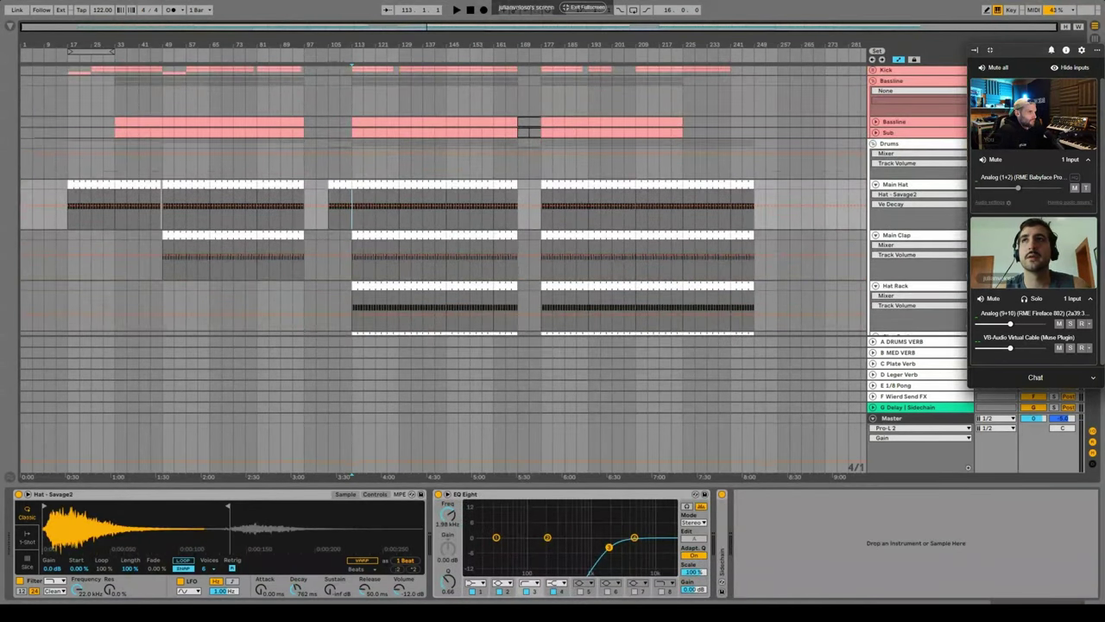
click(911, 239)
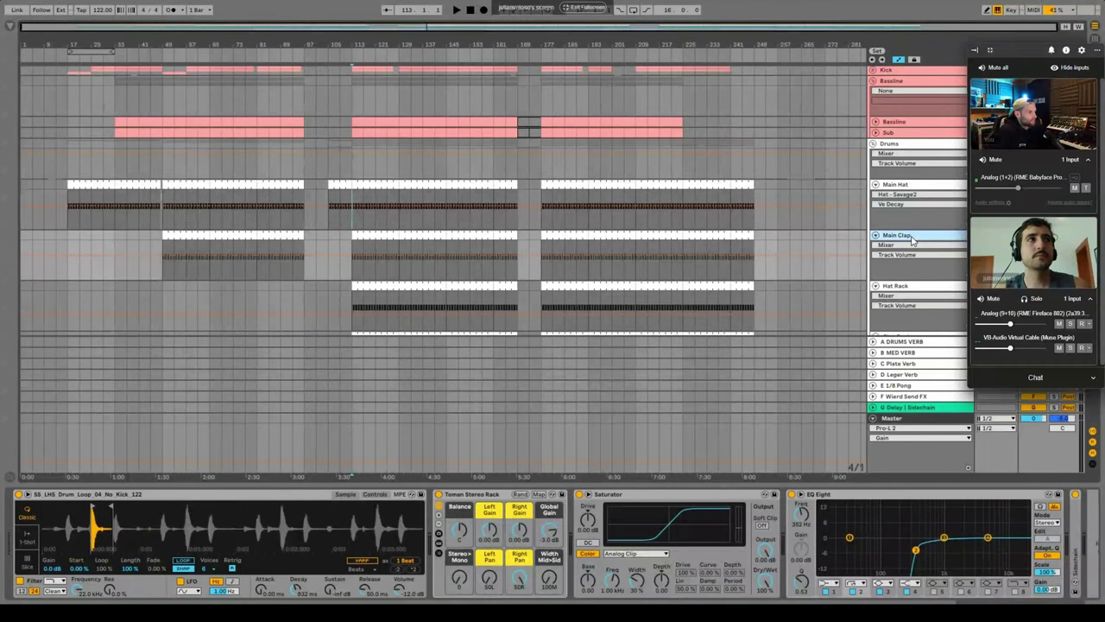
Replay the arrangement from bar 113 with the A DRUMS VERB return's devices shown.
click(922, 351)
key(space)
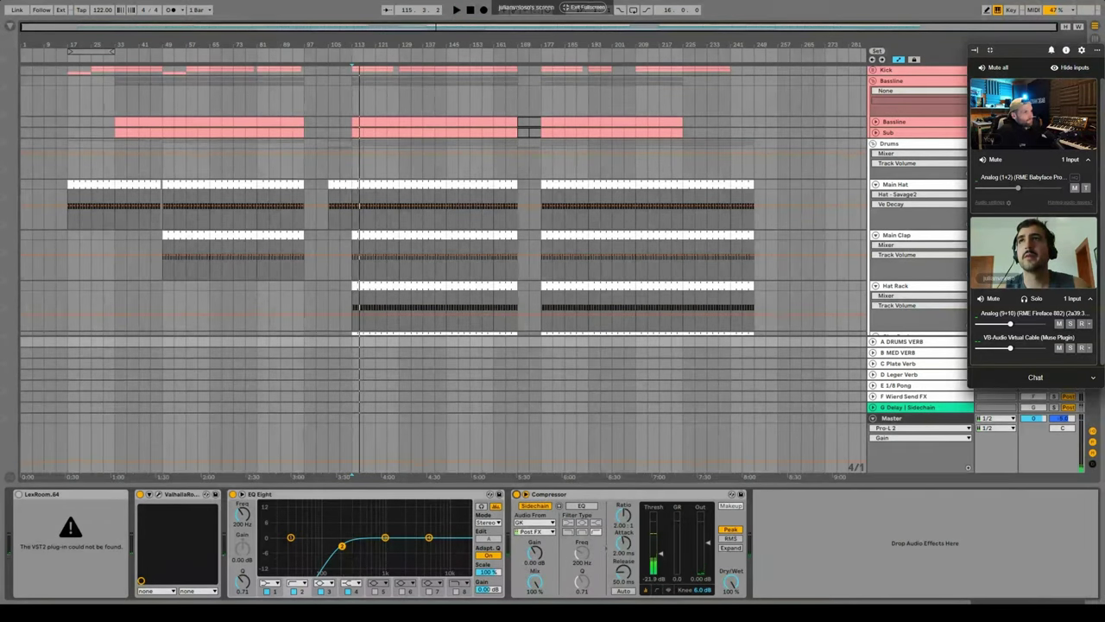
key(space)
scroll(353, 251, down, 1)
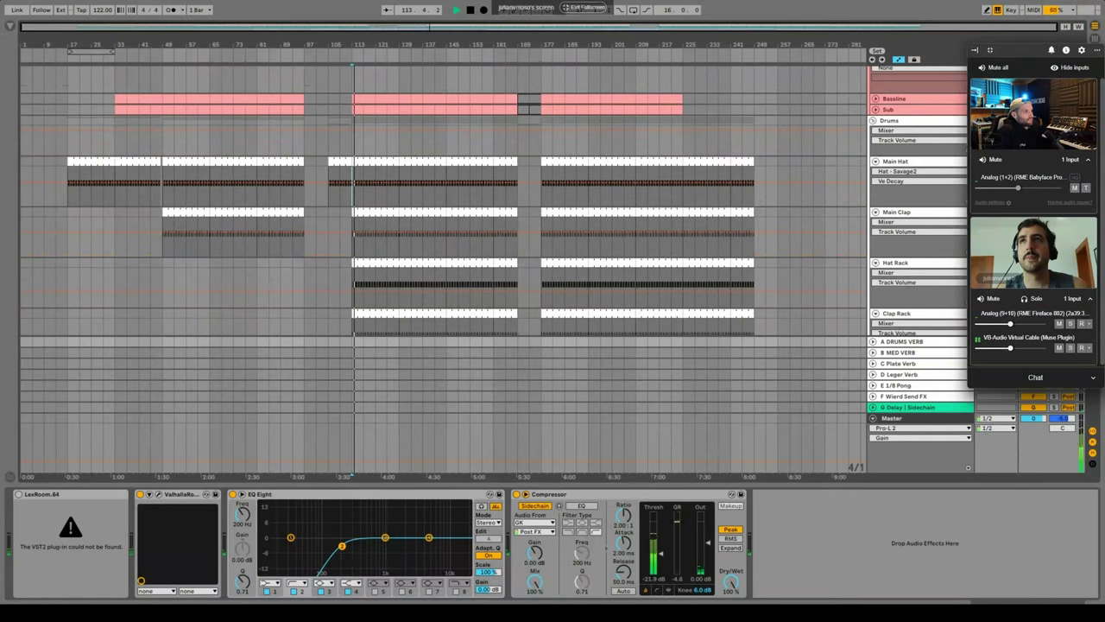
Delete the Toman Stereo Rack and Saturator from the Main Clap track and return to bar 113.
click(353, 249)
click(473, 496)
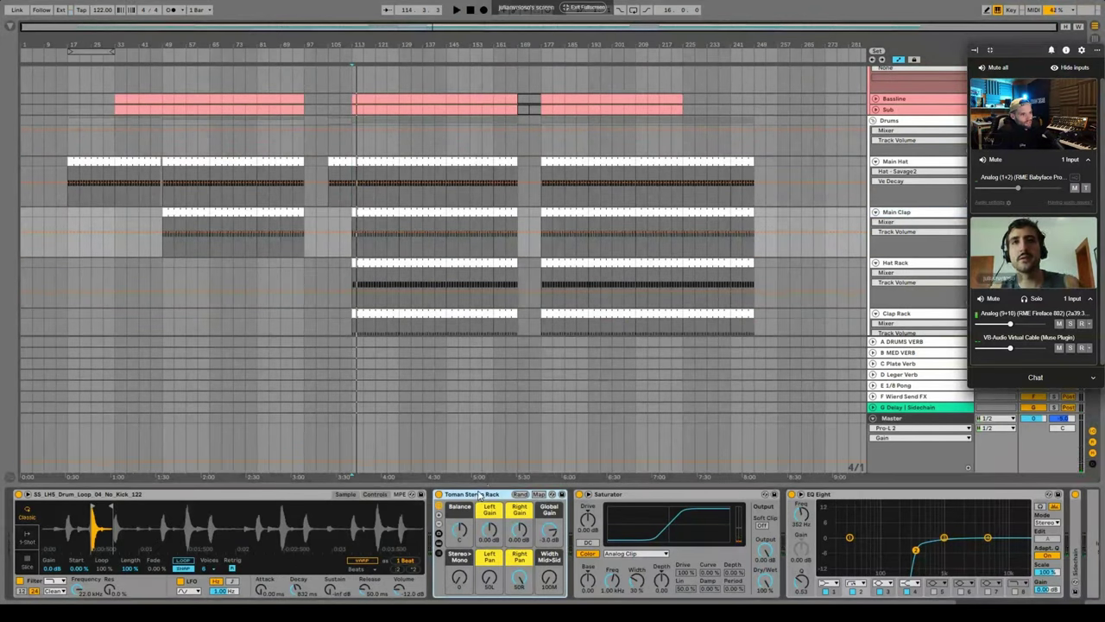
key(Delete)
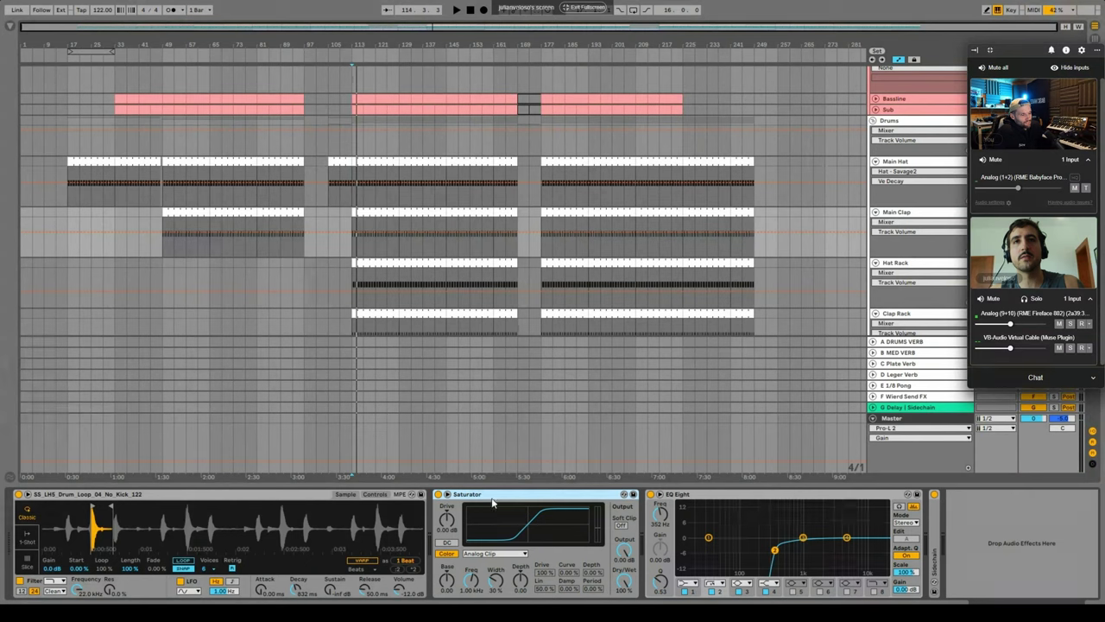
key(Delete)
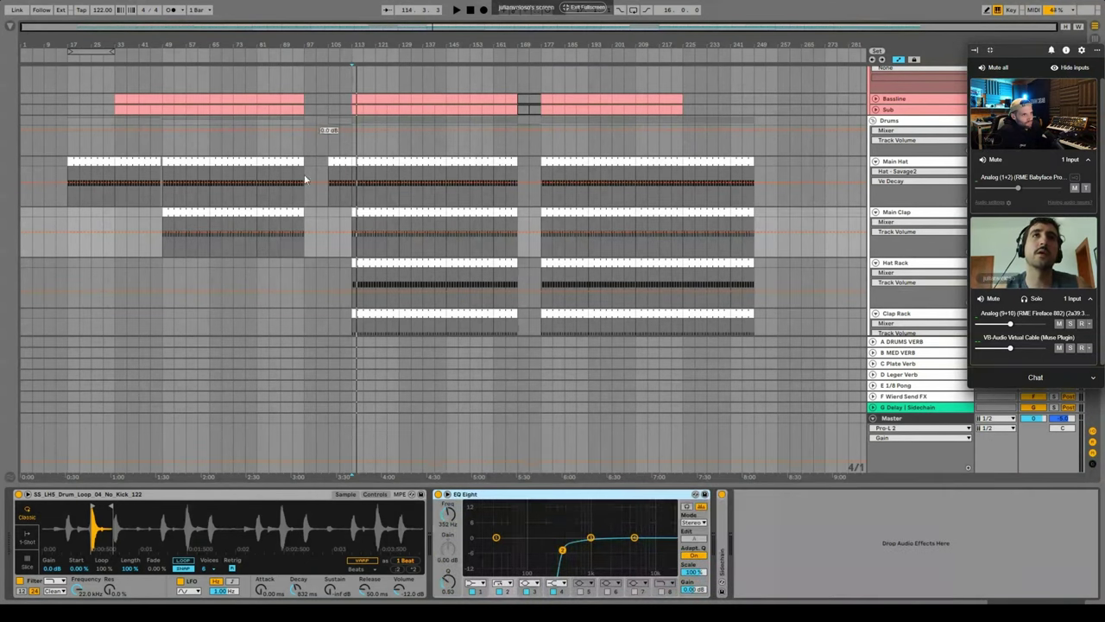
click(352, 225)
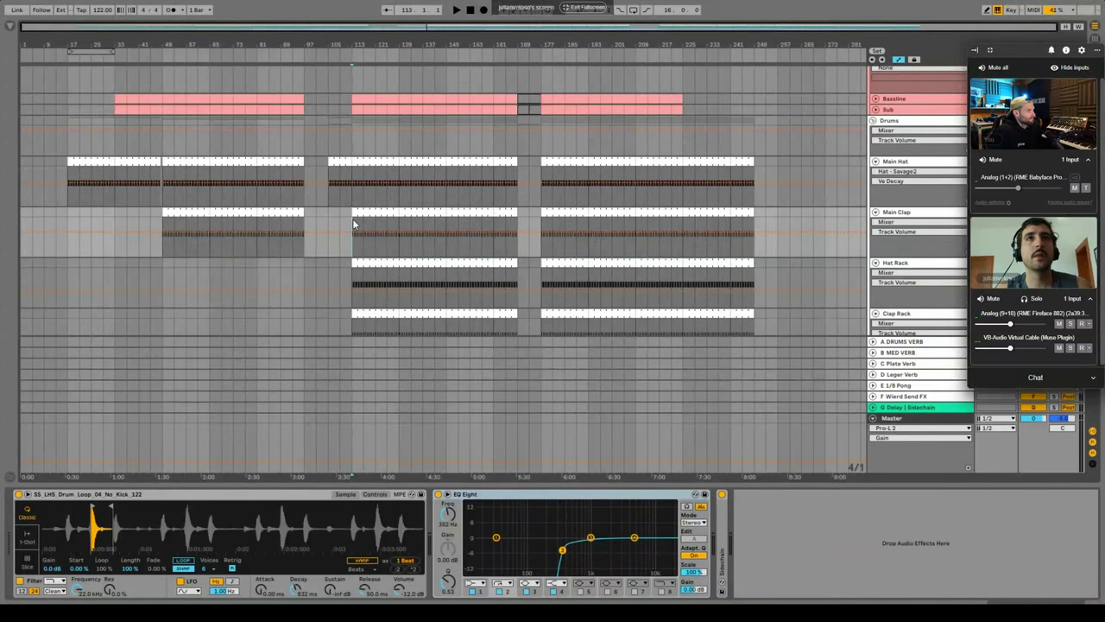
scroll(406, 256, up, 2)
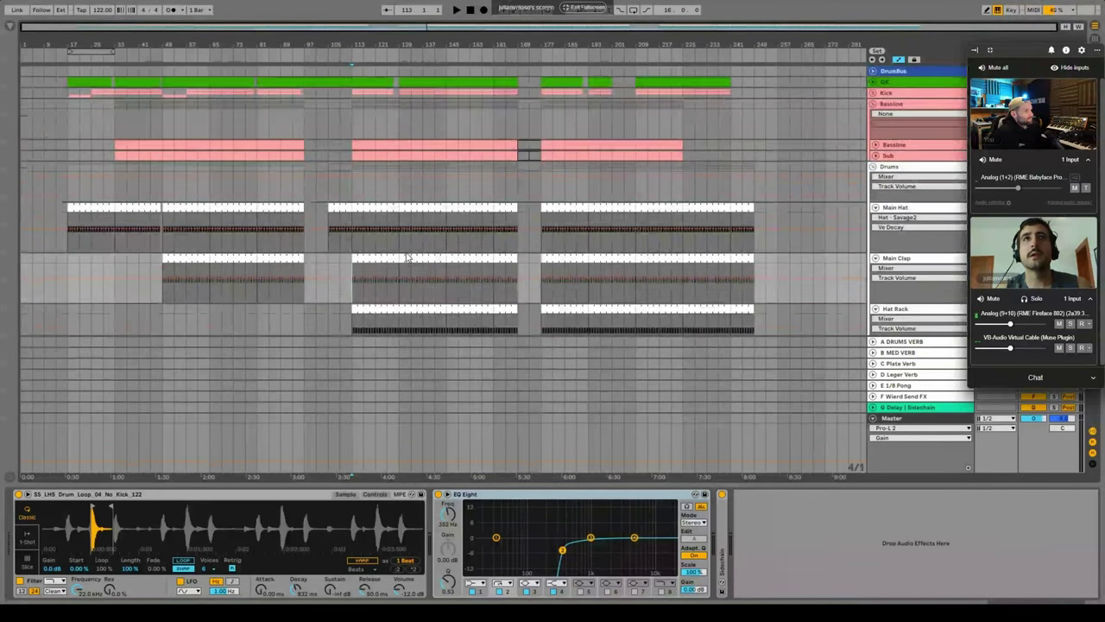
scroll(407, 256, down, 2)
click(921, 208)
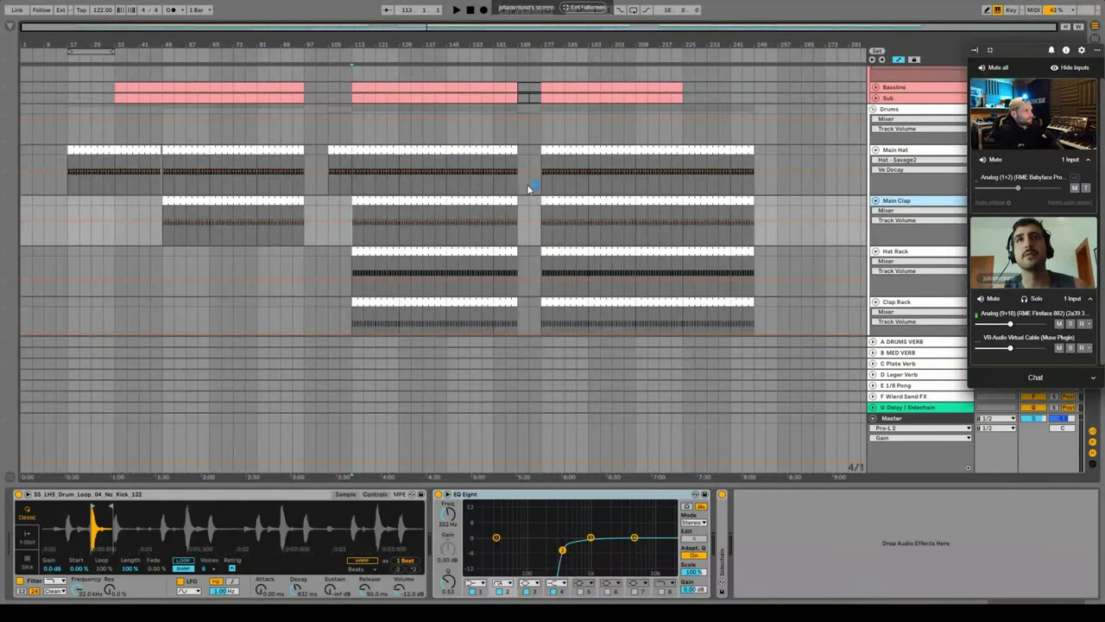
Examine the Toman Stereo Rack and Saturator in the Hat Rack track's device chain.
scroll(475, 182, up, 2)
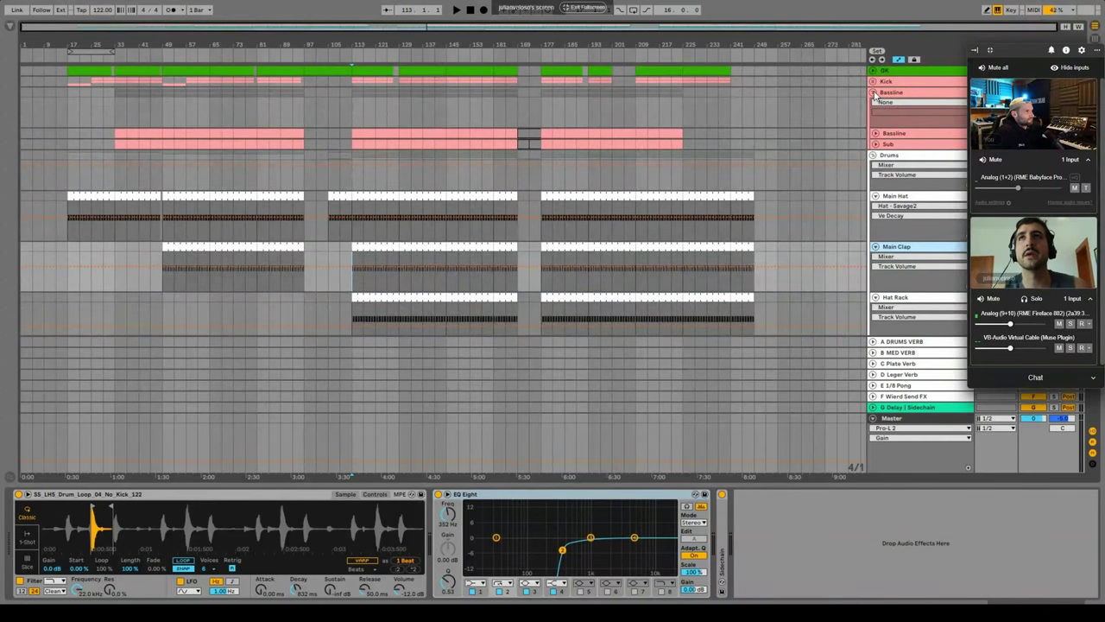
click(933, 300)
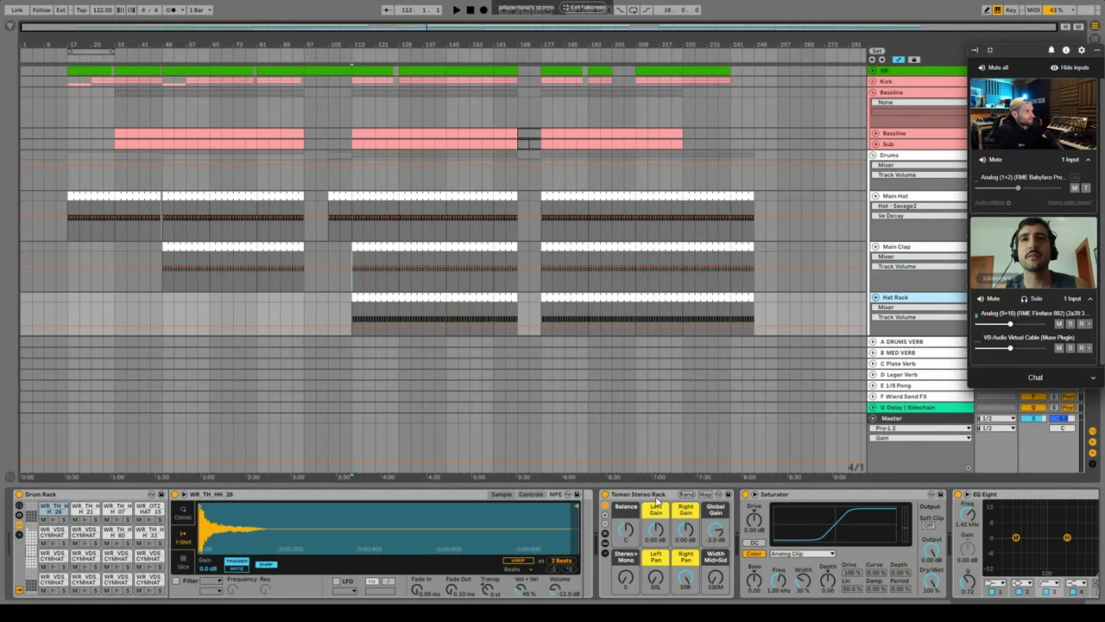
click(782, 493)
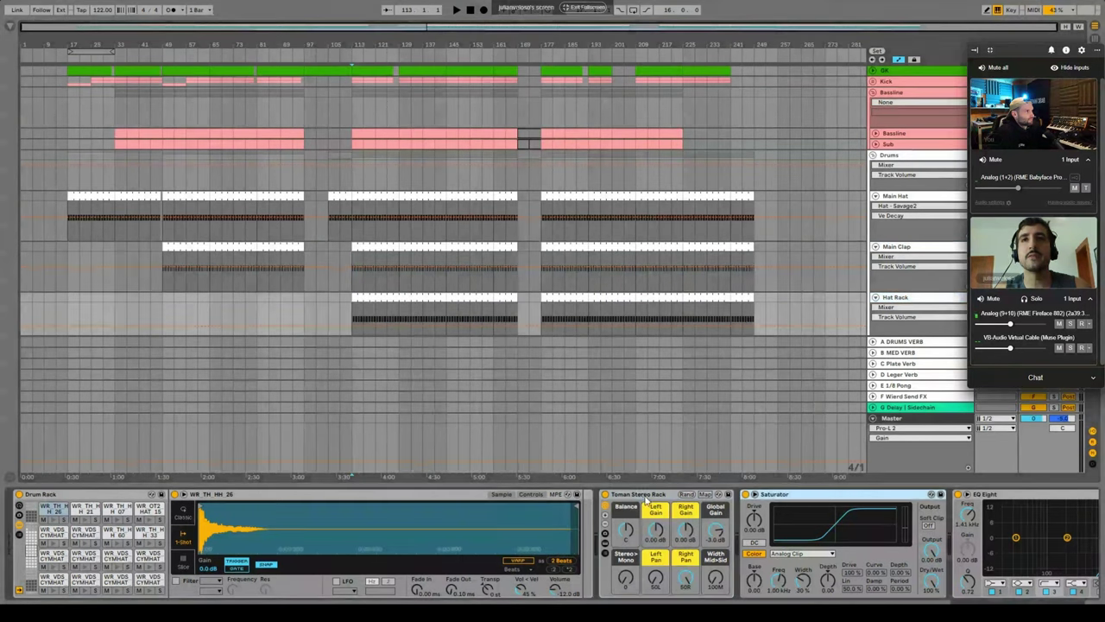
click(646, 498)
click(788, 496)
click(658, 495)
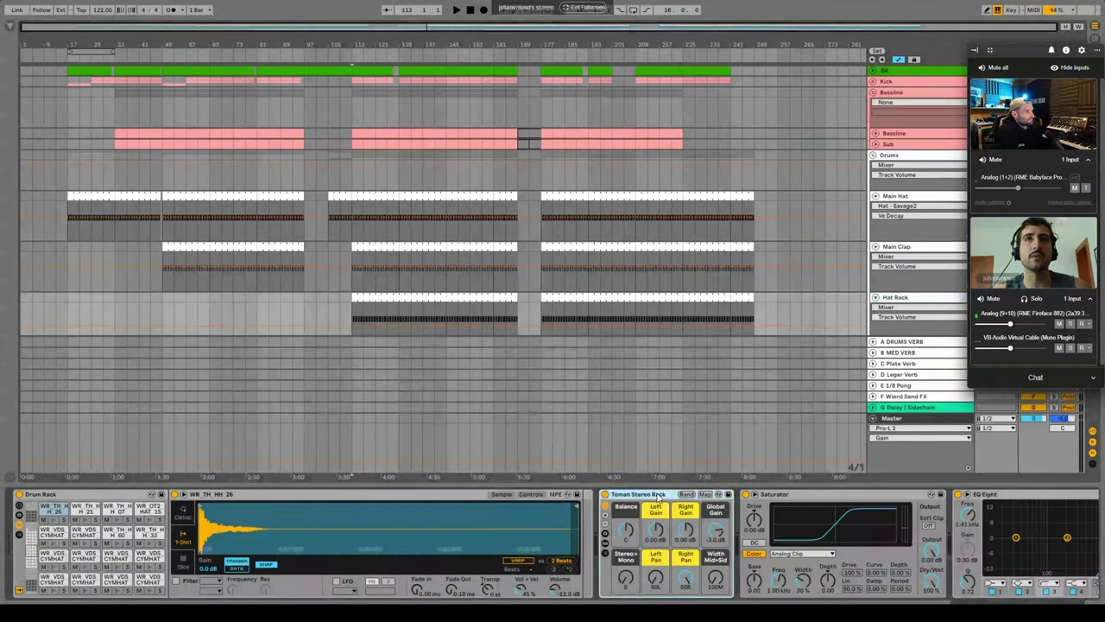
right_click(911, 250)
click(898, 251)
scroll(833, 245, down, 1)
right_click(903, 235)
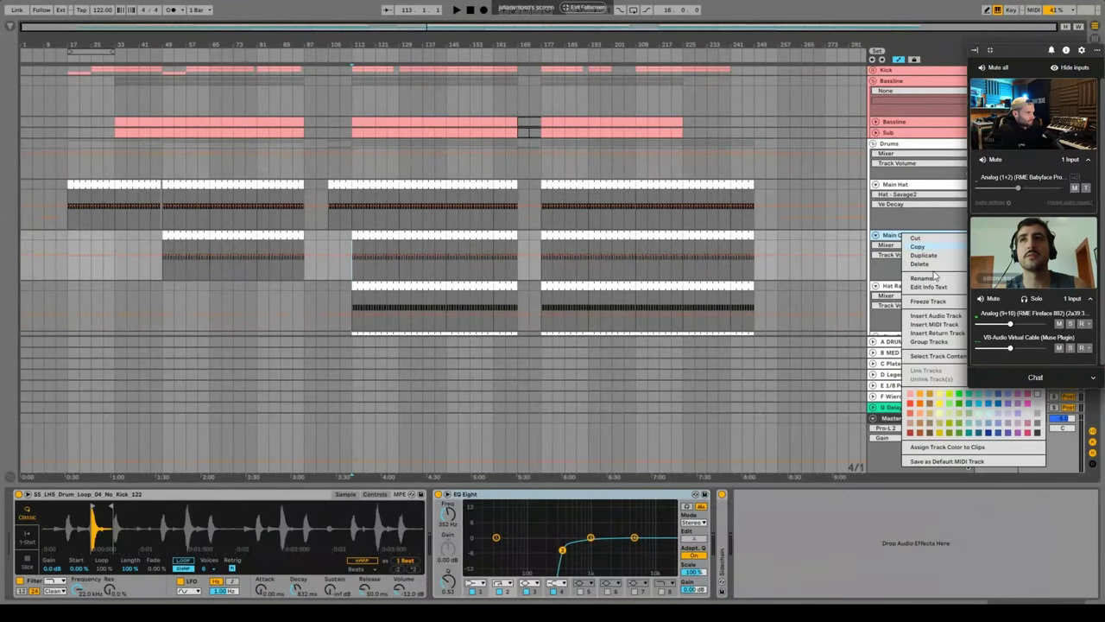
key(Escape)
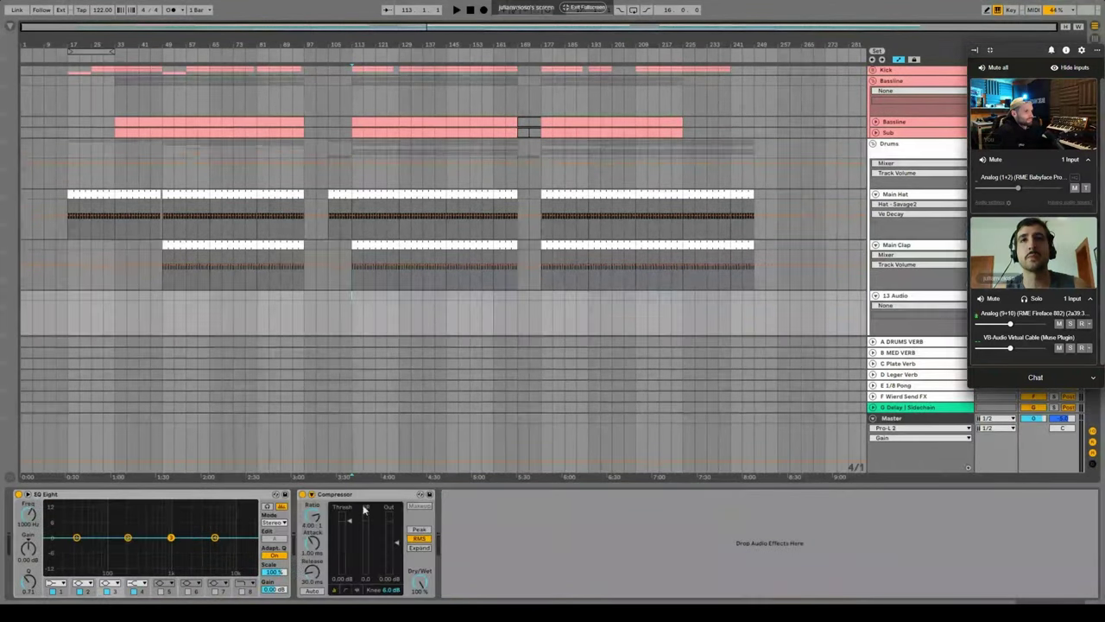
click(898, 299)
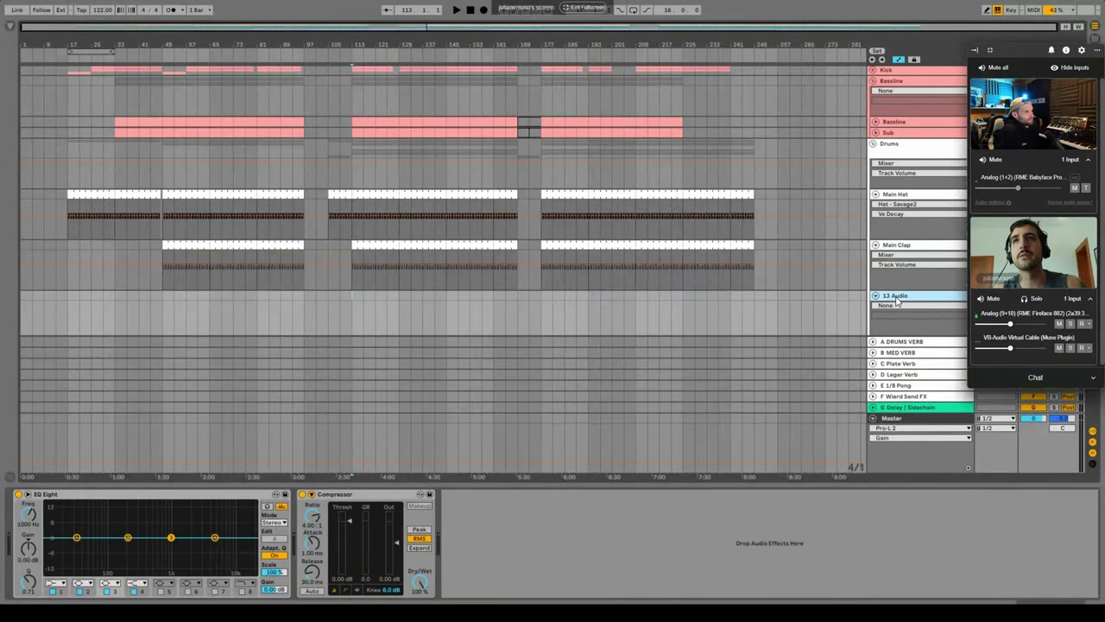
key(Delete)
Play from bar 113 and check the Main Clap track's sampler and EQ Eight.
click(908, 236)
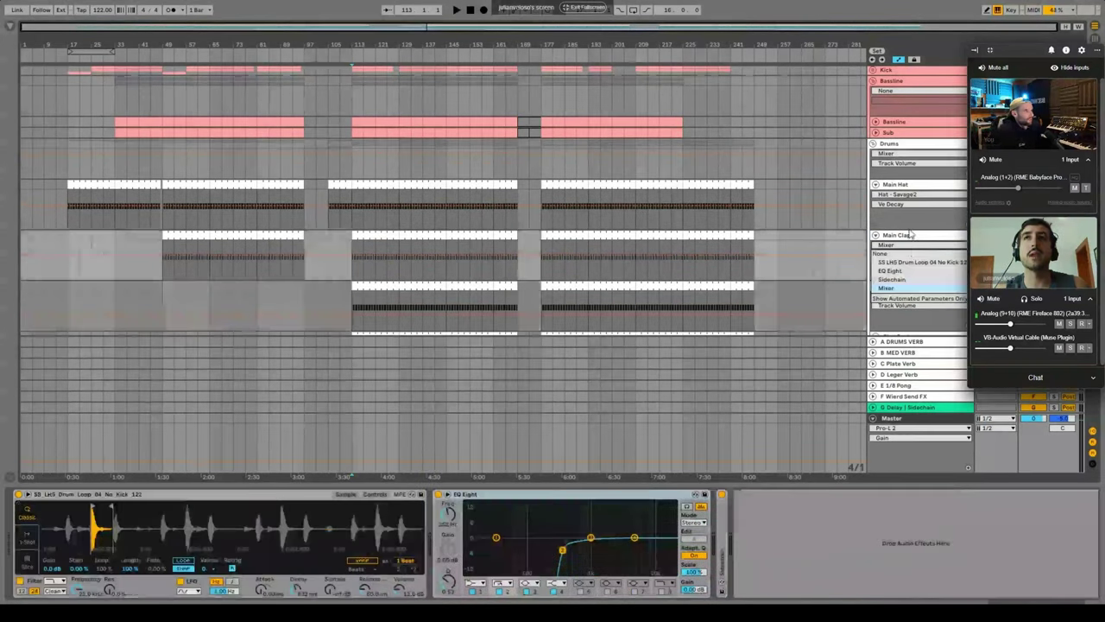
click(908, 291)
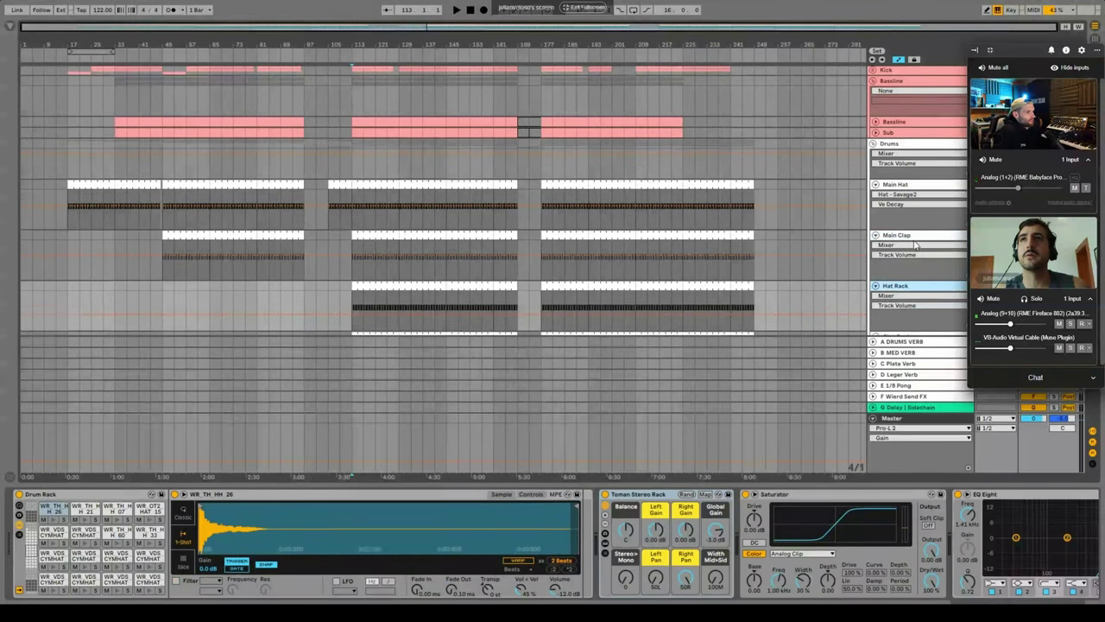
click(881, 244)
click(352, 246)
key(space)
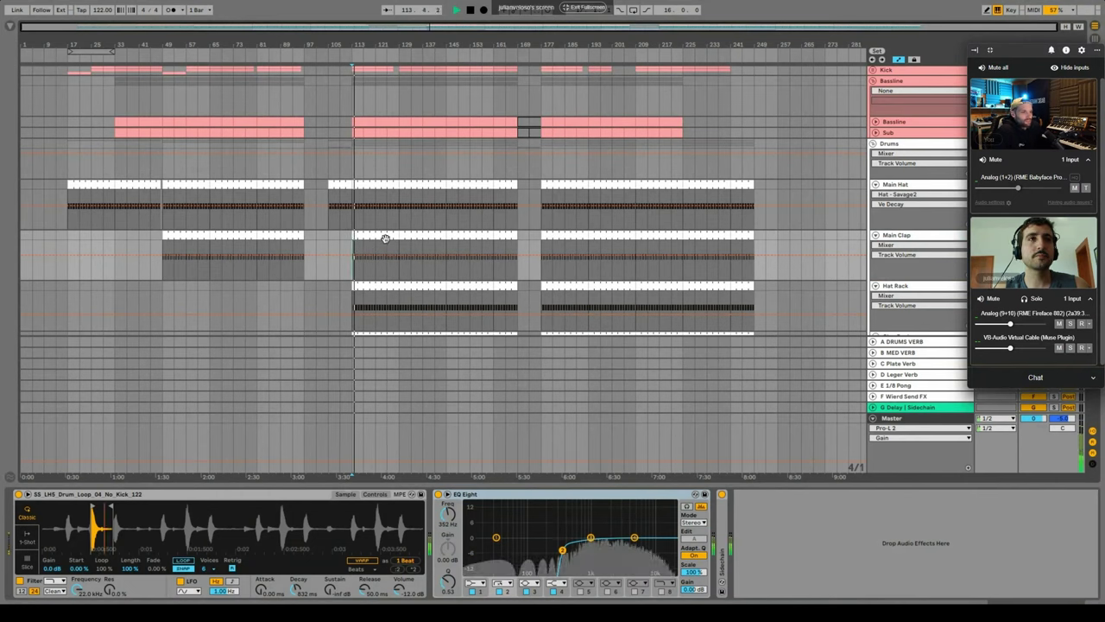
mouse_move(95, 528)
mouse_down()
mouse_move(261, 513)
mouse_move(113, 524)
mouse_up()
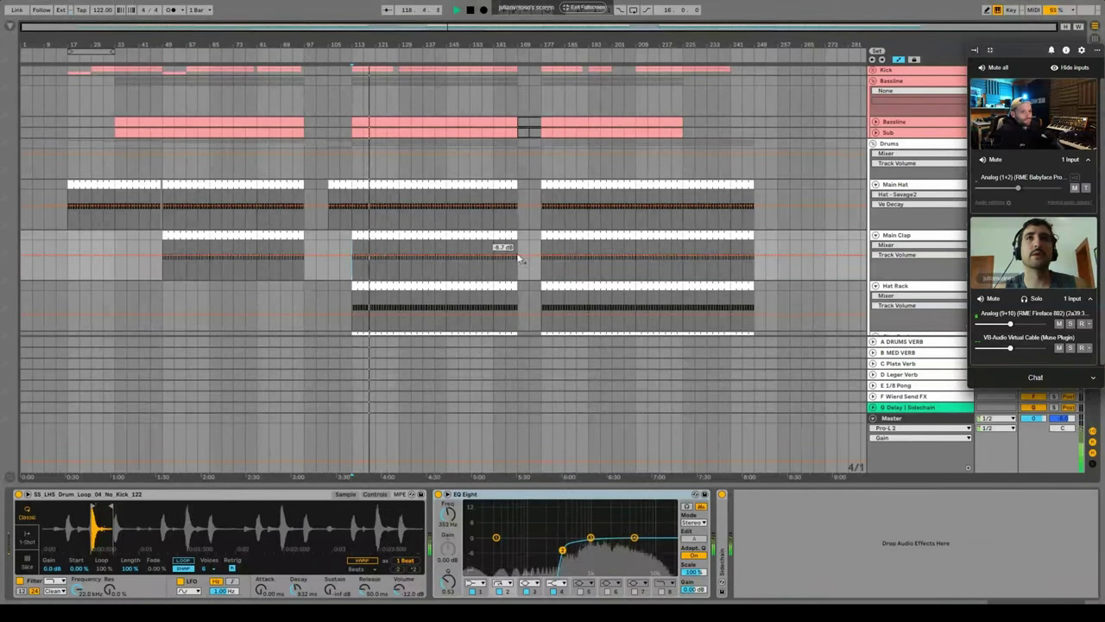
Examine the Hat Rack track's device chain during playback, unfolding the Sidechain compressor after the EQ Eight.
scroll(501, 245, down, 1)
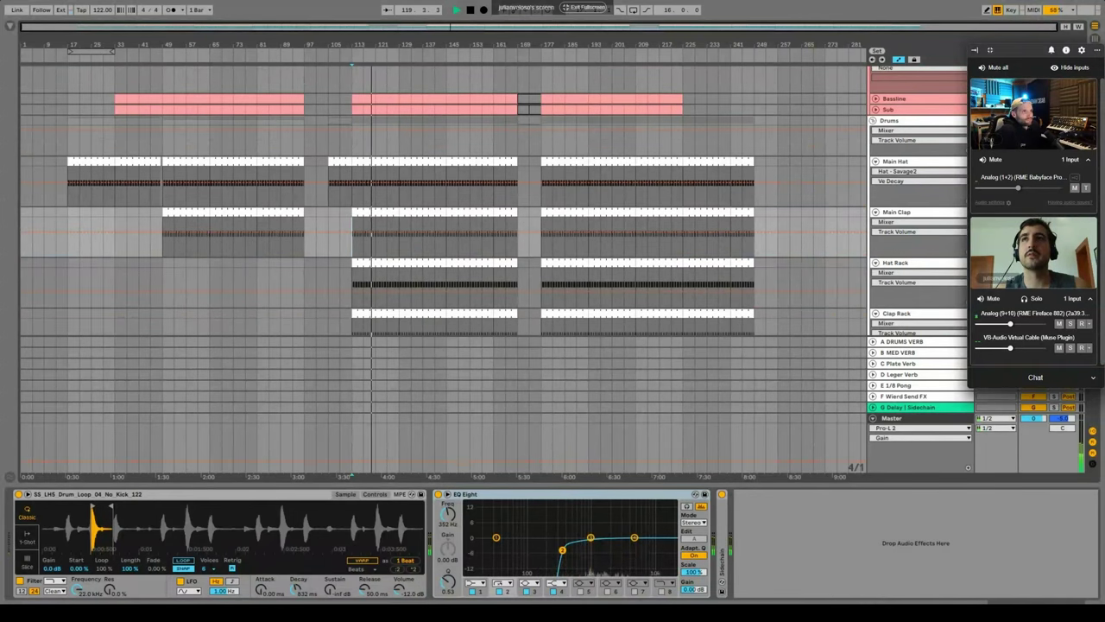
click(928, 264)
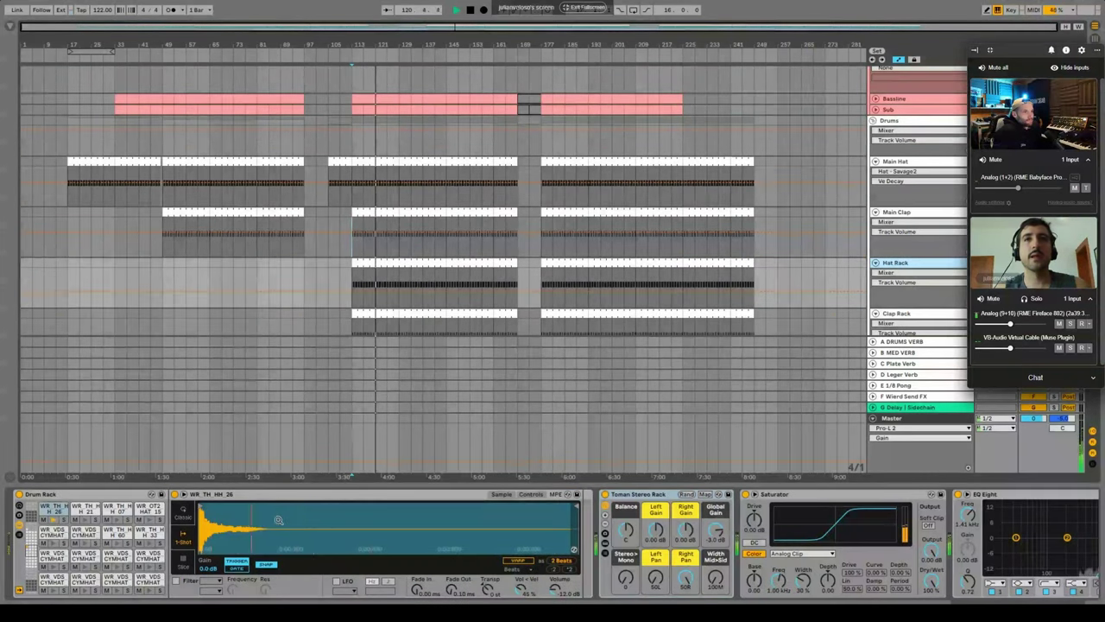
click(1041, 603)
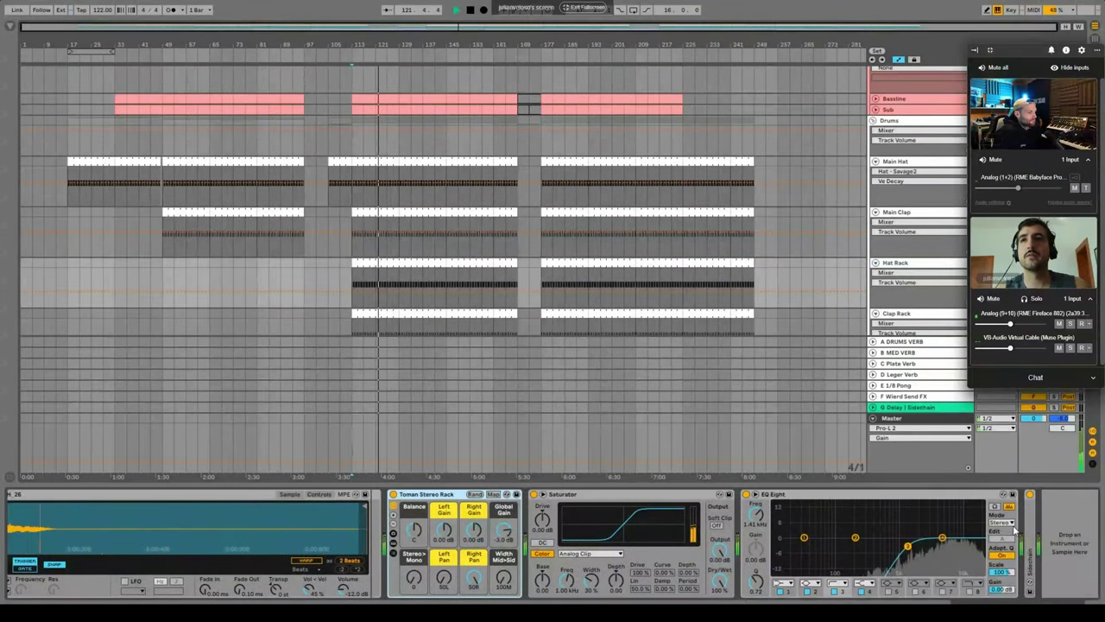
double_click(1031, 557)
scroll(1030, 552, right, 2)
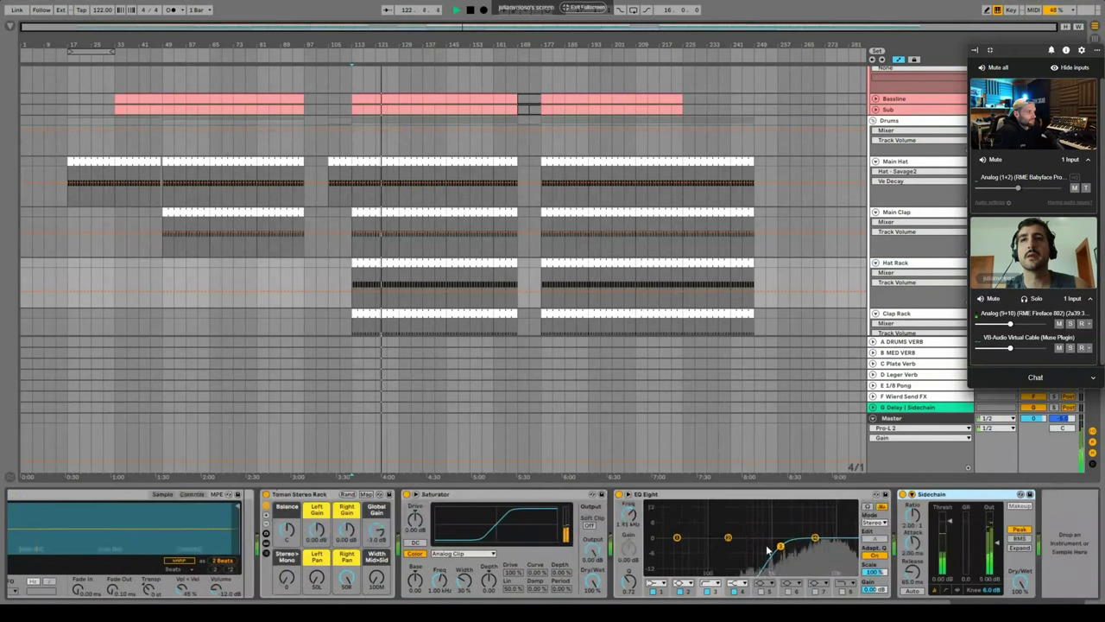
Show the Clap Rack track's device chain and stop playback.
scroll(435, 340, down, 1)
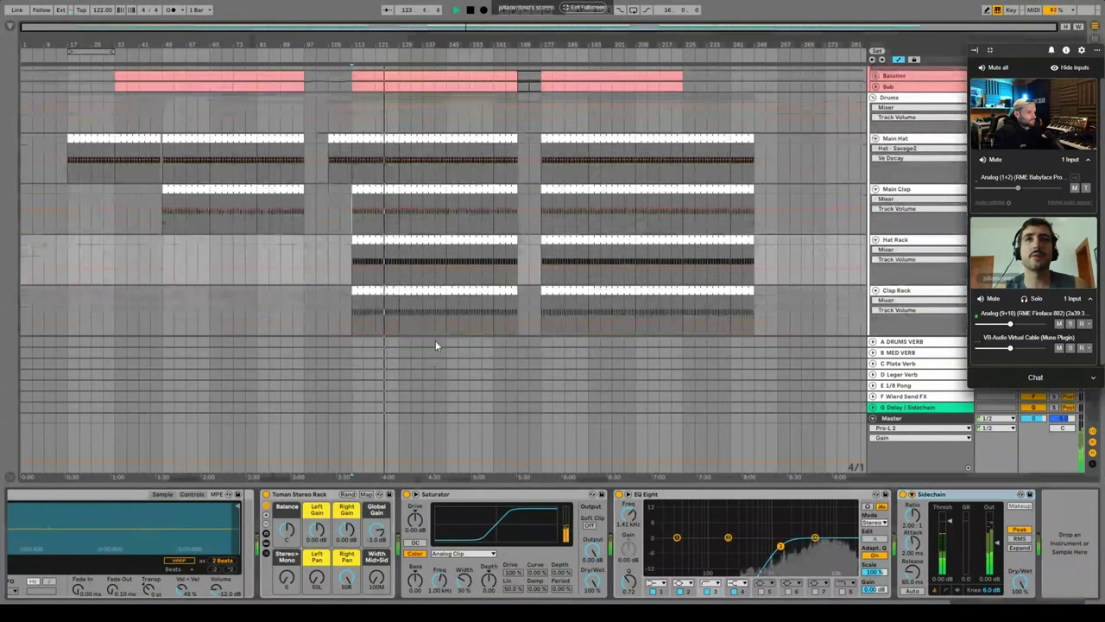
scroll(437, 285, down, 1)
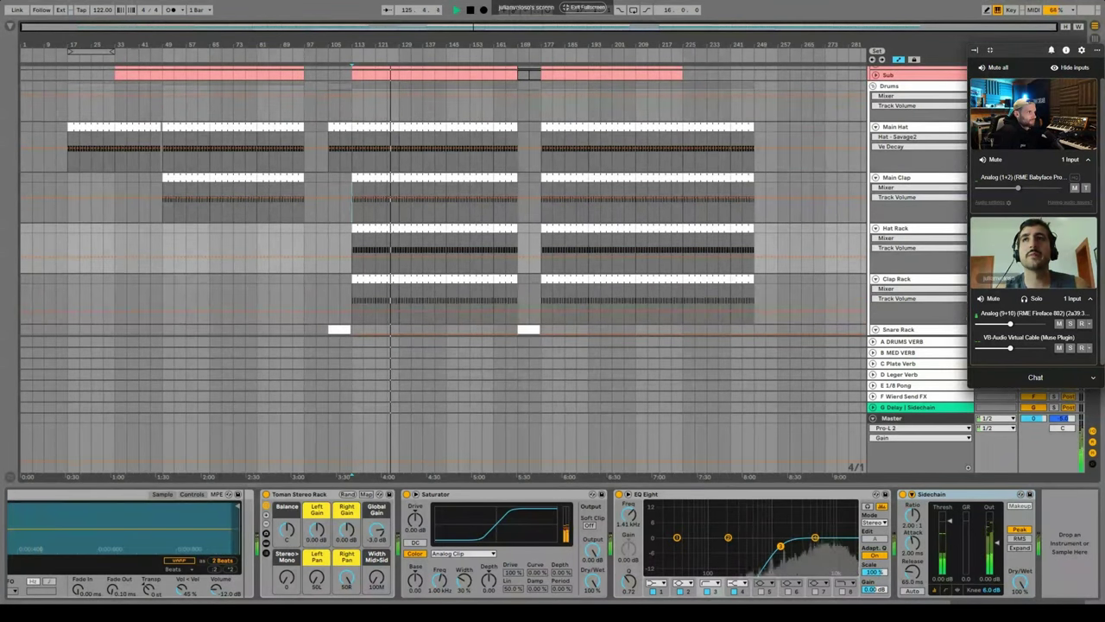
click(915, 279)
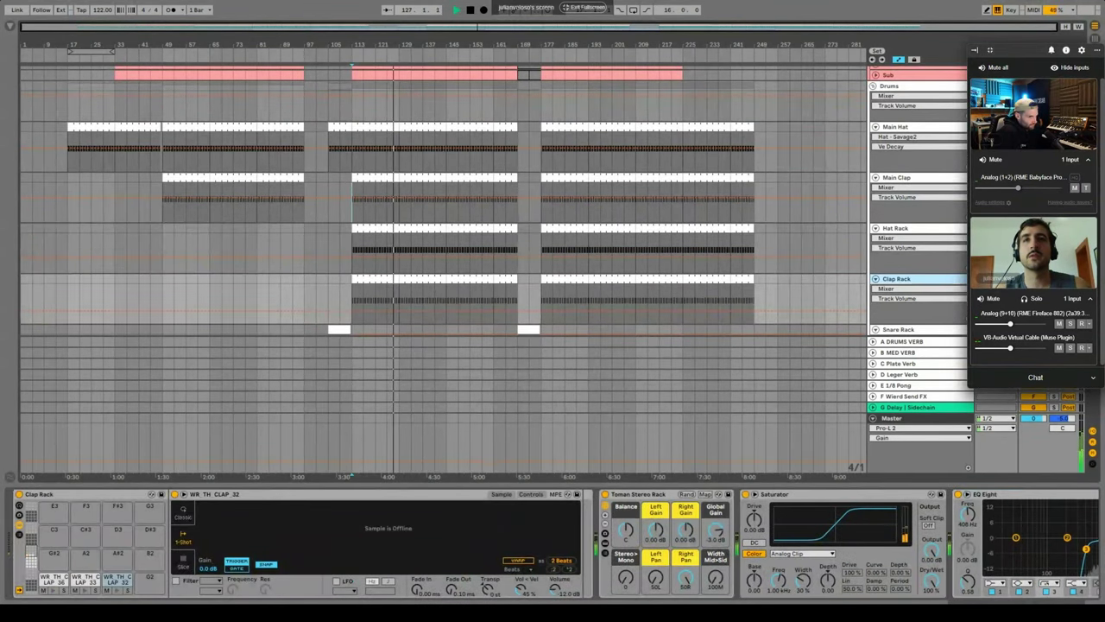
key(space)
Open the Main Clap clip at bar 113 in an enlarged note editor and examine the clap notes' timing.
click(938, 179)
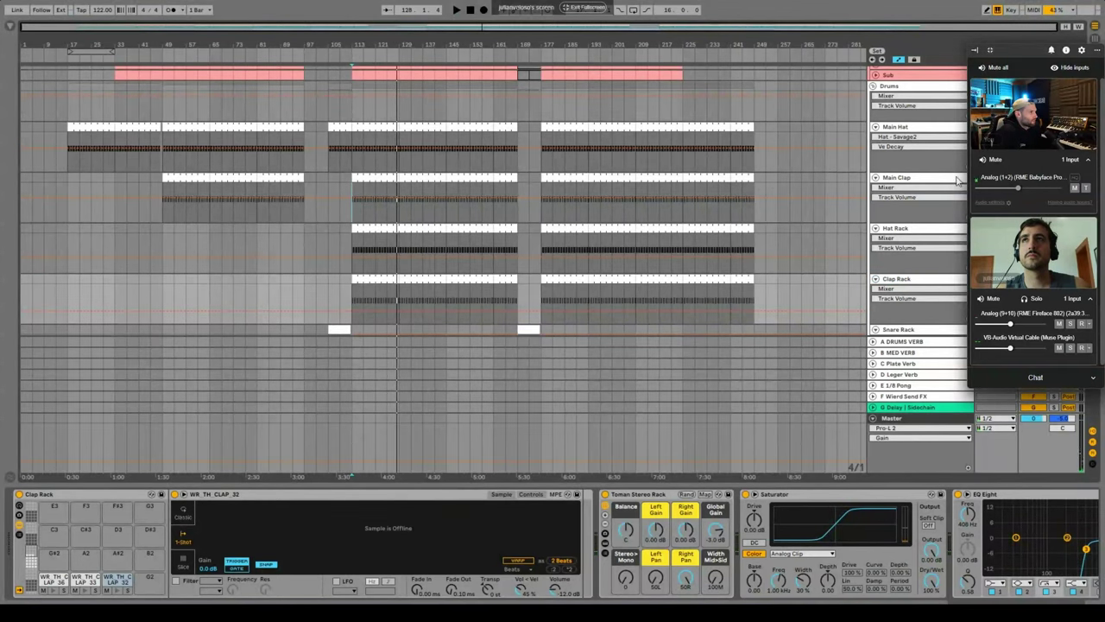
double_click(378, 177)
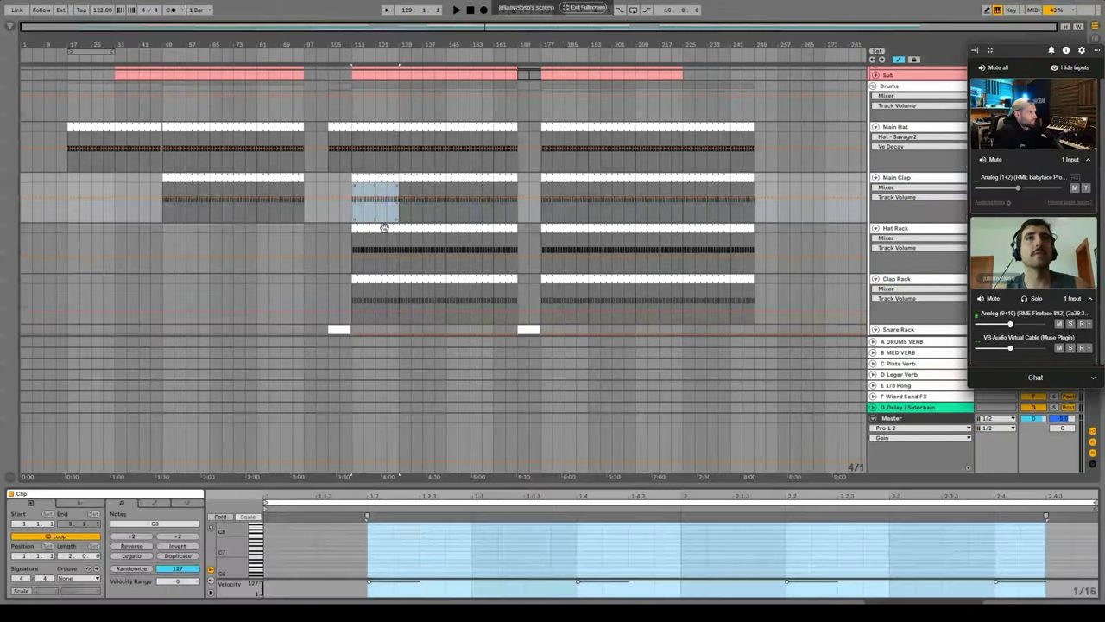
drag(477, 490, 482, 279)
drag(284, 291, 1037, 570)
drag(548, 292, 539, 255)
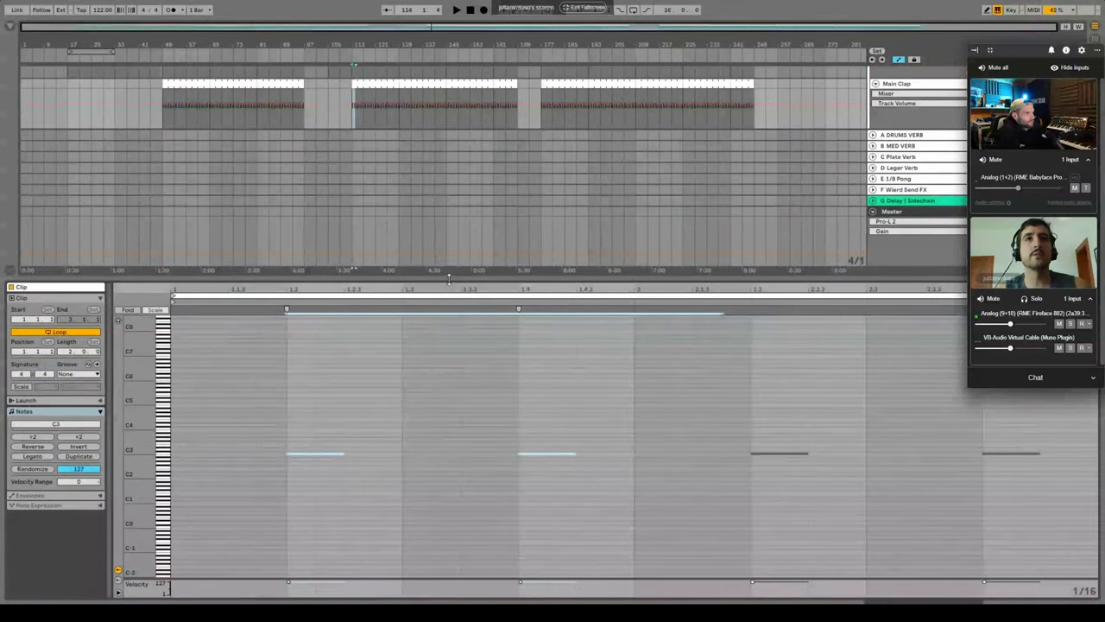
Shift the notes in the Clap Rack clip at bar 113 slightly off the grid, the first and third earlier, the second later.
key(ctrl+alt+l)
double_click(365, 196)
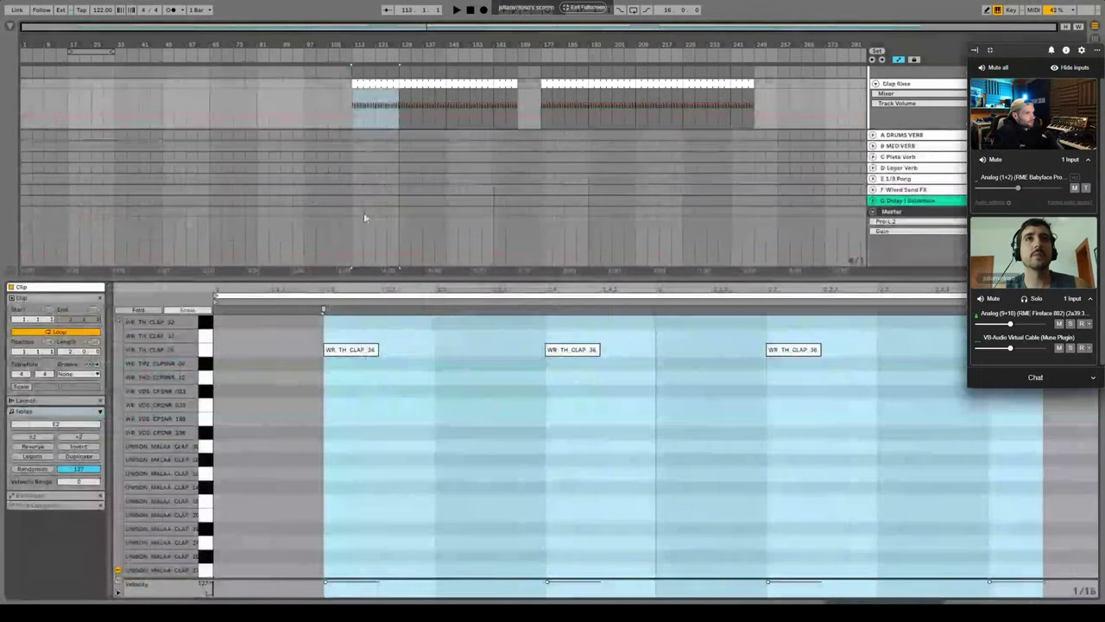
click(562, 350)
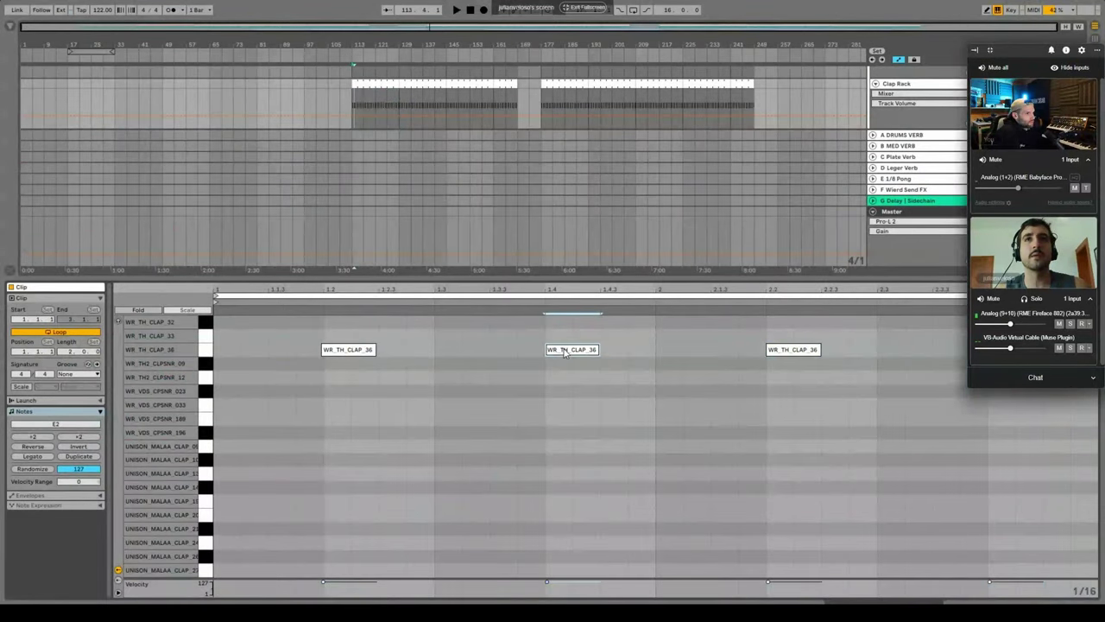
click(780, 350)
click(1006, 350)
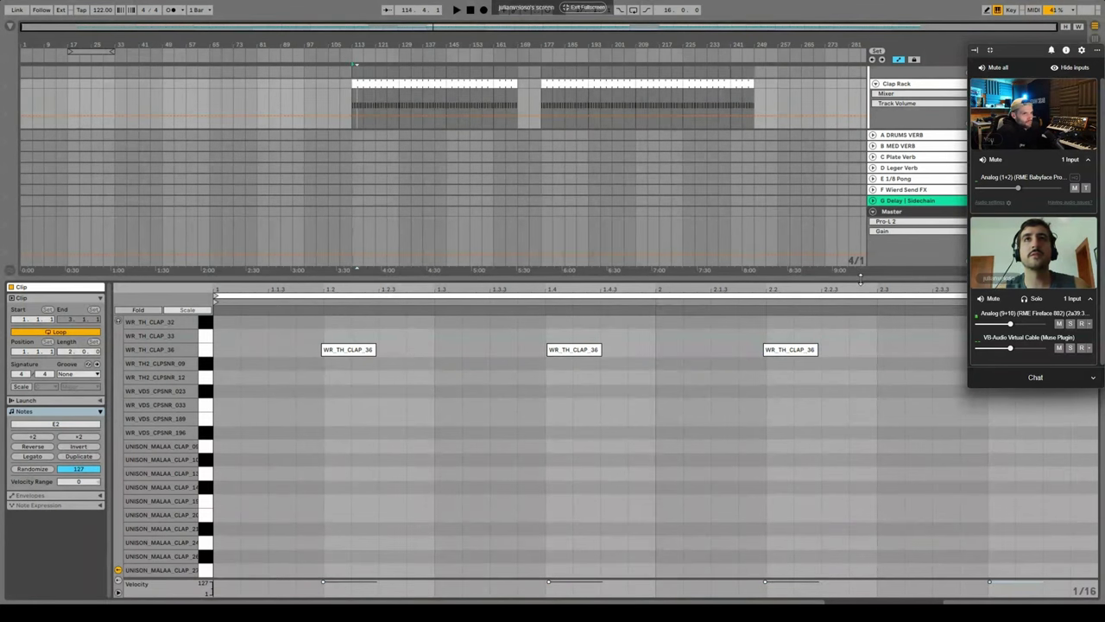
Close the note editor and audition the Clap Rack clip with the full arrangement from bar 113.
key(ctrl+alt+l)
scroll(400, 166, up, 2)
scroll(372, 176, up, 2)
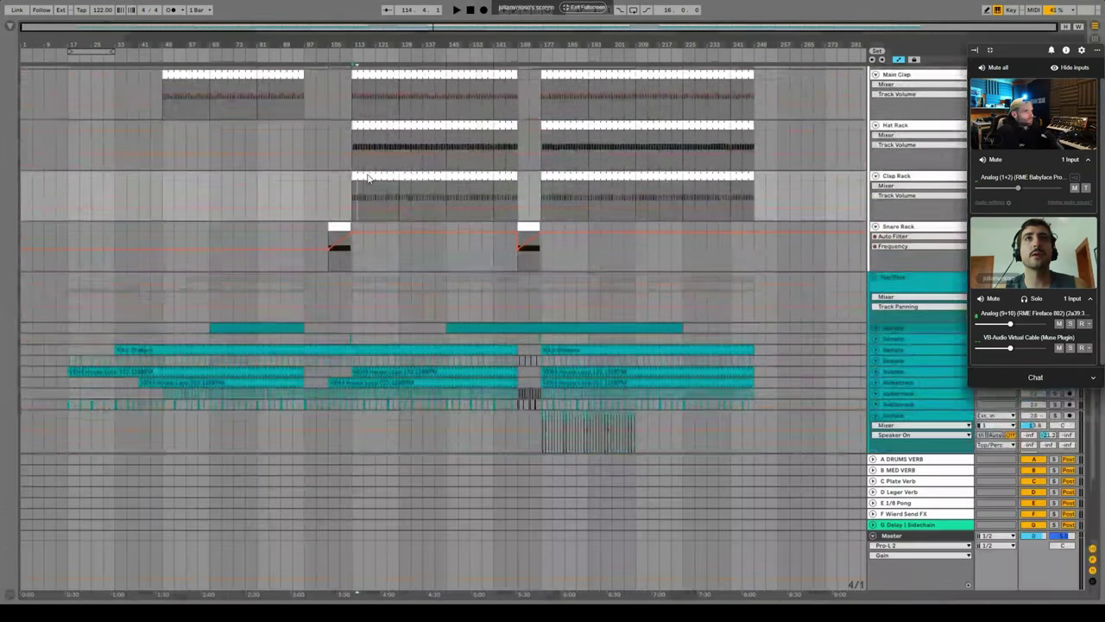
click(365, 186)
click(415, 187)
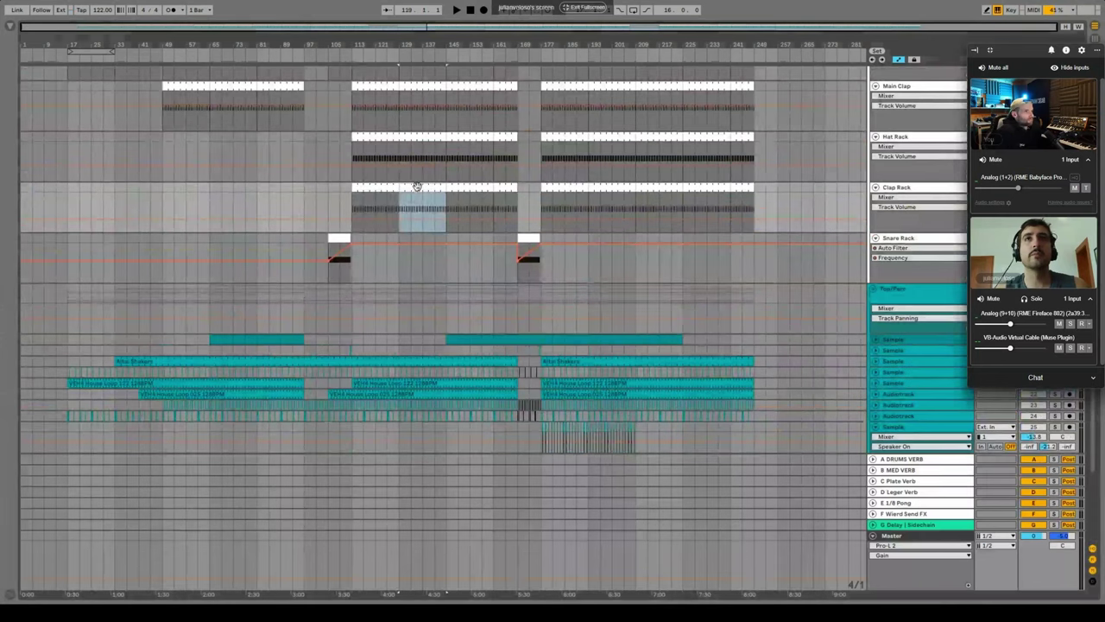
click(355, 186)
scroll(360, 199, up, 1)
scroll(359, 199, up, 3)
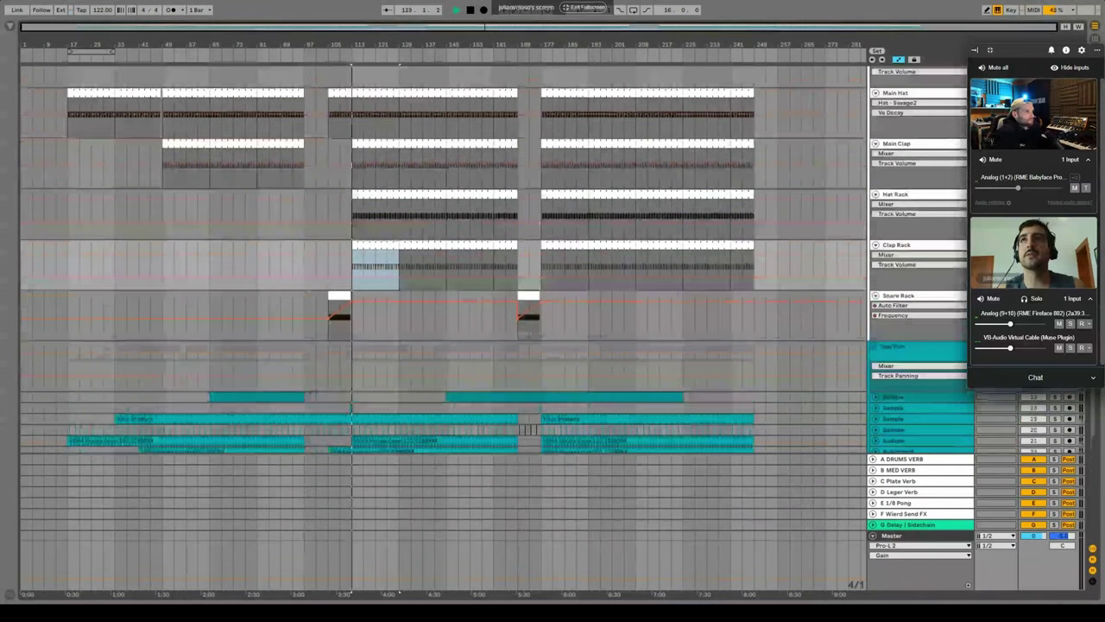
key(space)
key(space)
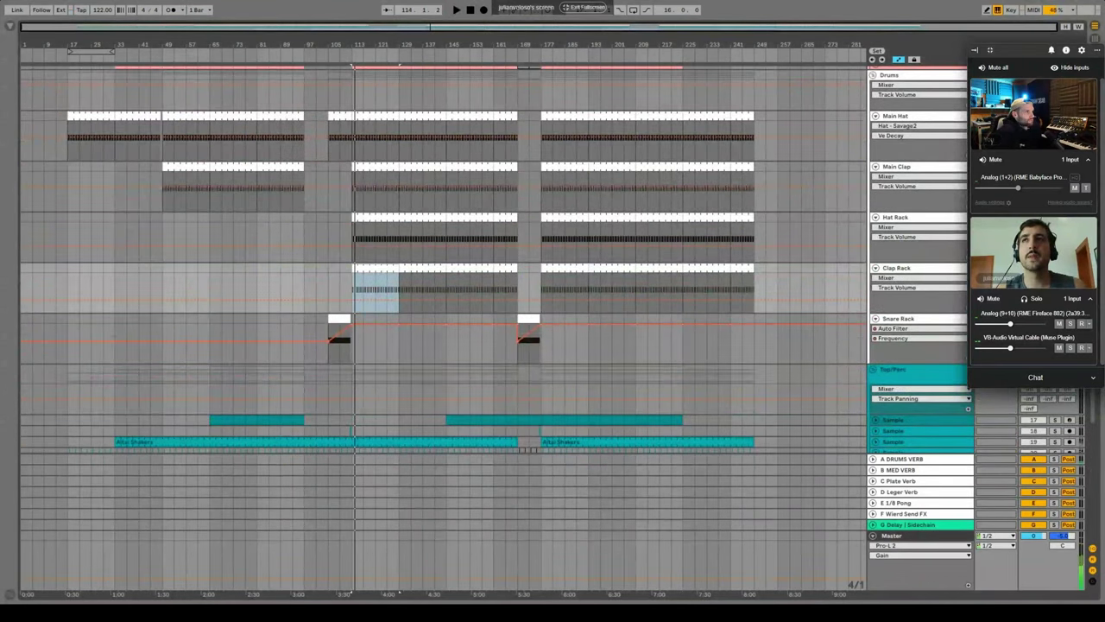
key(space)
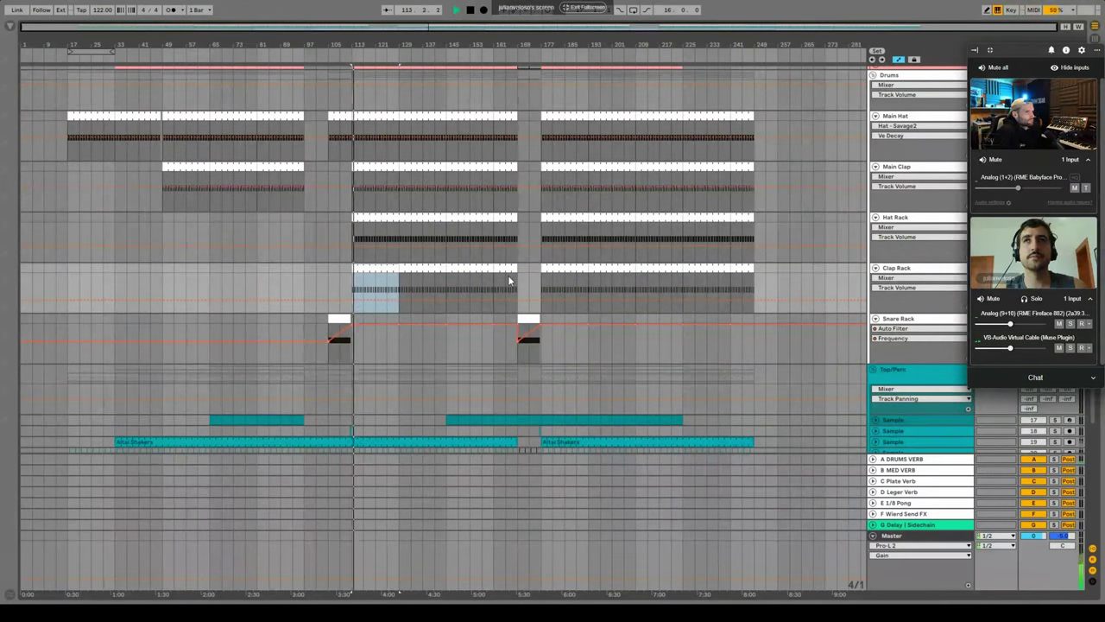
key(space)
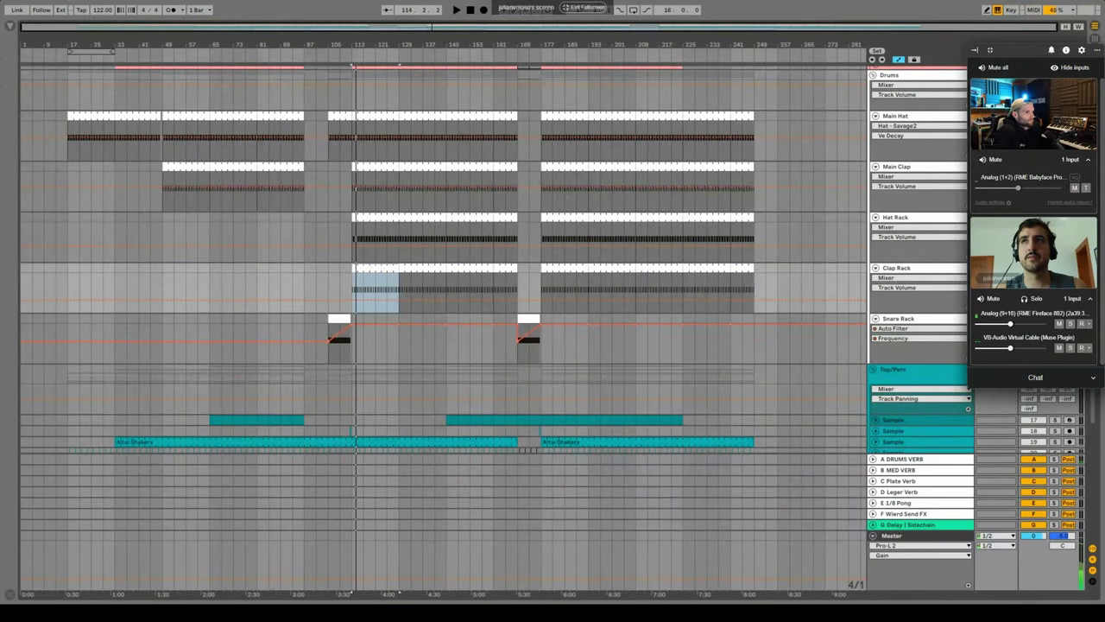
Play the arrangement with the Clap Rack's devices shown, folding its Toman Stereo Rack and Saturator to check the EQ Eight, and stop.
double_click(918, 270)
key(space)
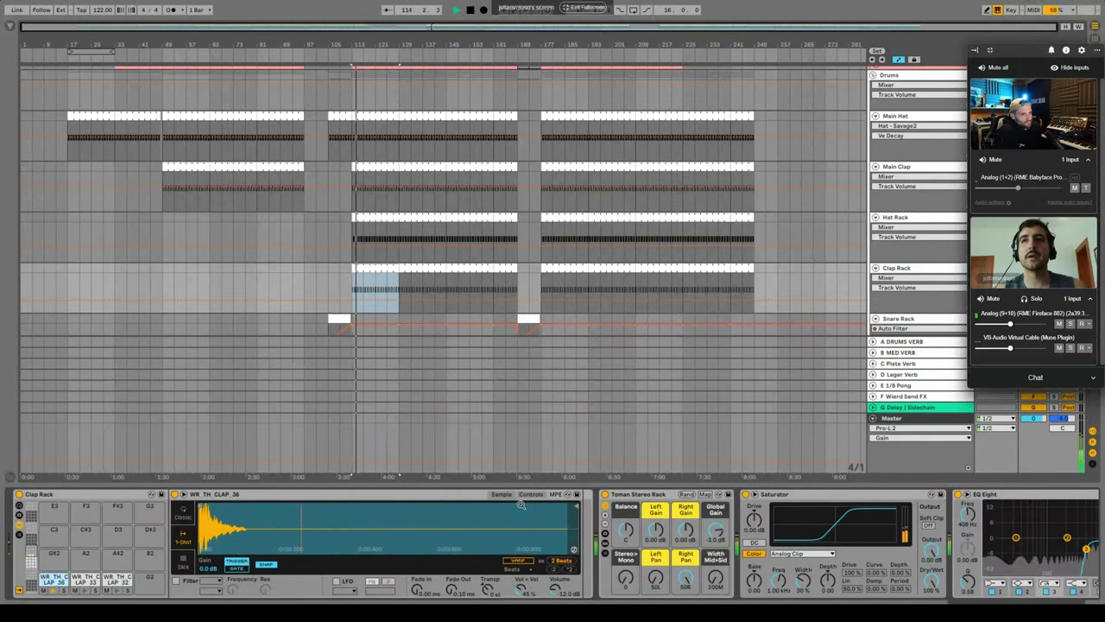
scroll(777, 544, right, 5)
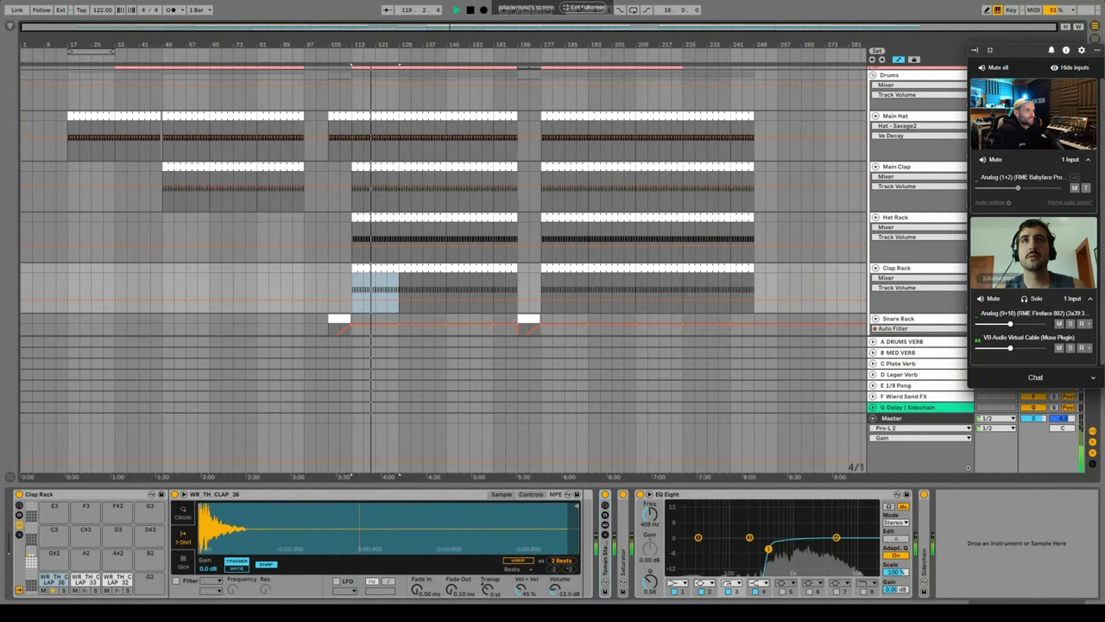
click(918, 270)
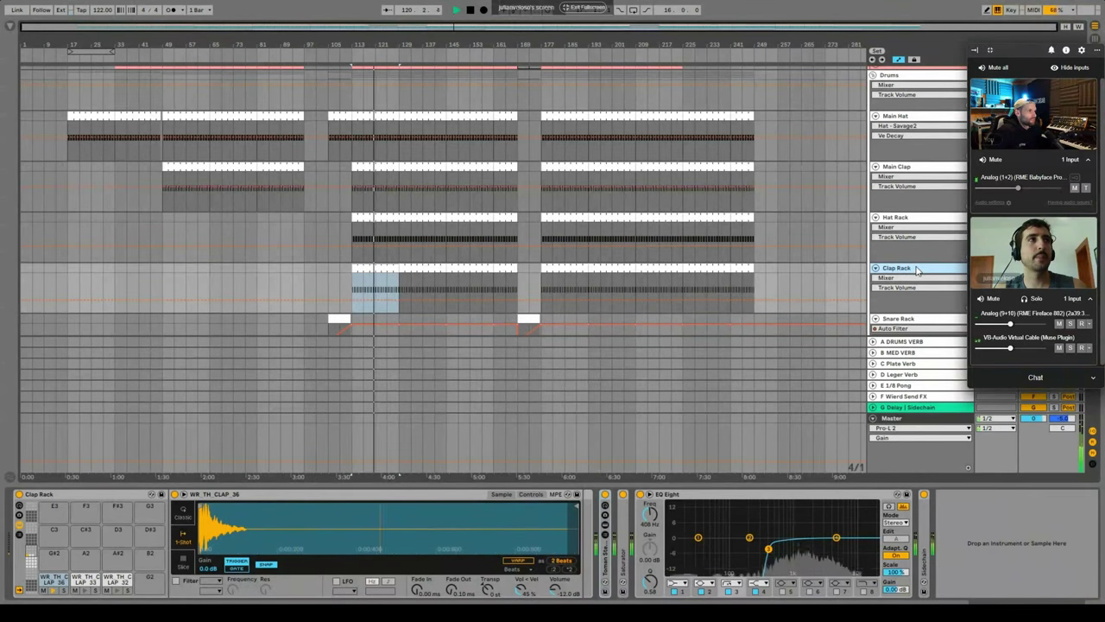
scroll(918, 270, up, 2)
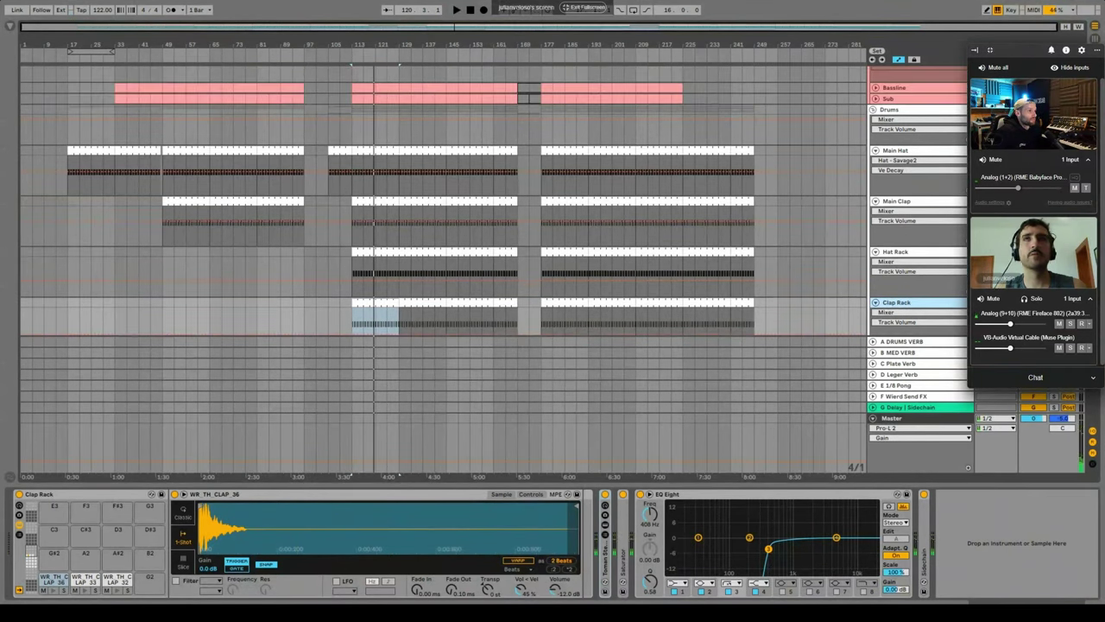
Collapse the Drums group and play the arrangement from bar 113.
click(873, 113)
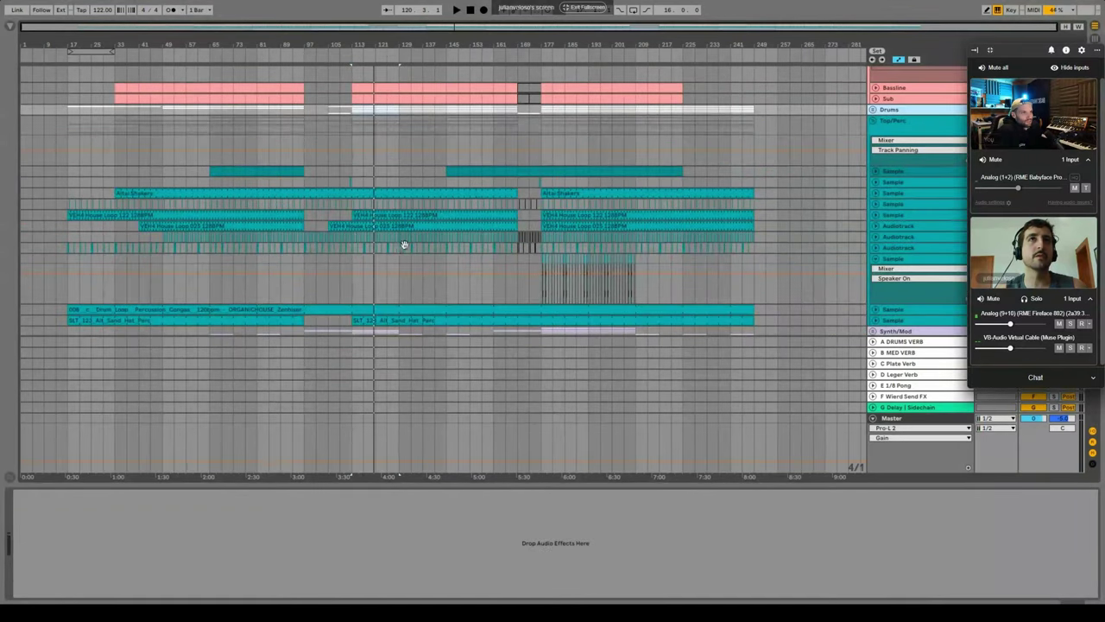
scroll(354, 154, up, 1)
click(352, 126)
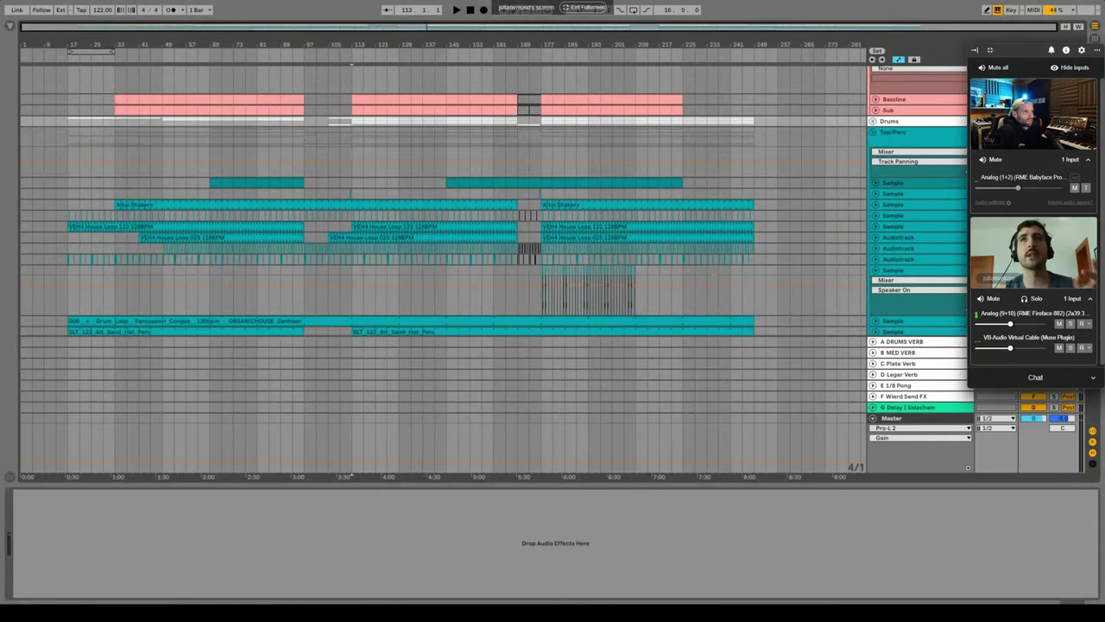
key(space)
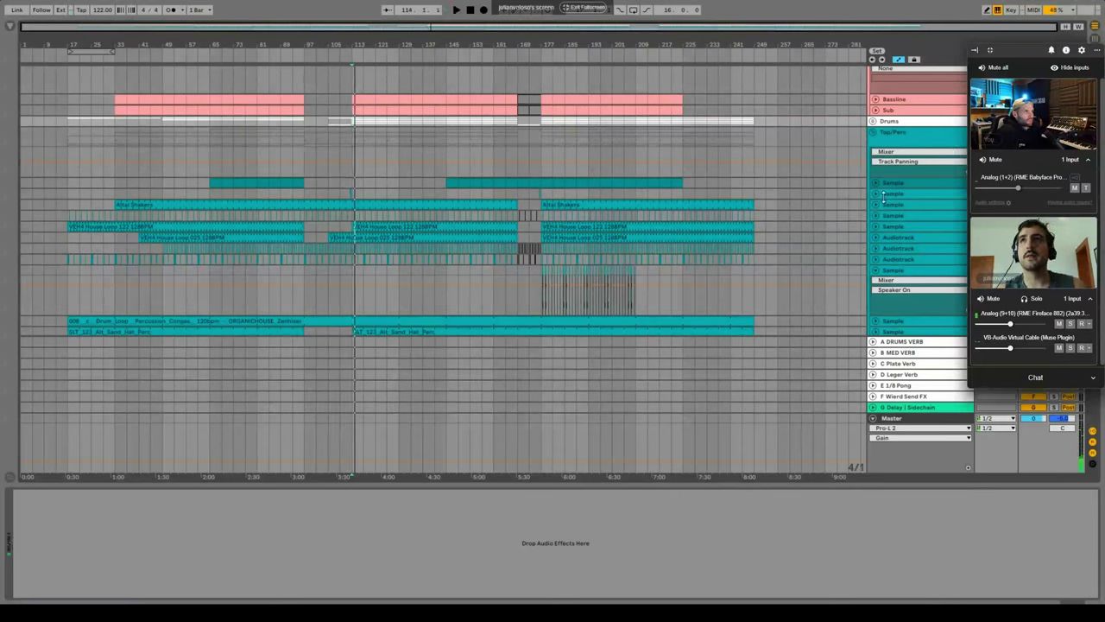
Search the browser for Wood-Claves and load Wood Claves.aif into the offline sampler on the first Sample track of the Top/Perc group.
click(877, 180)
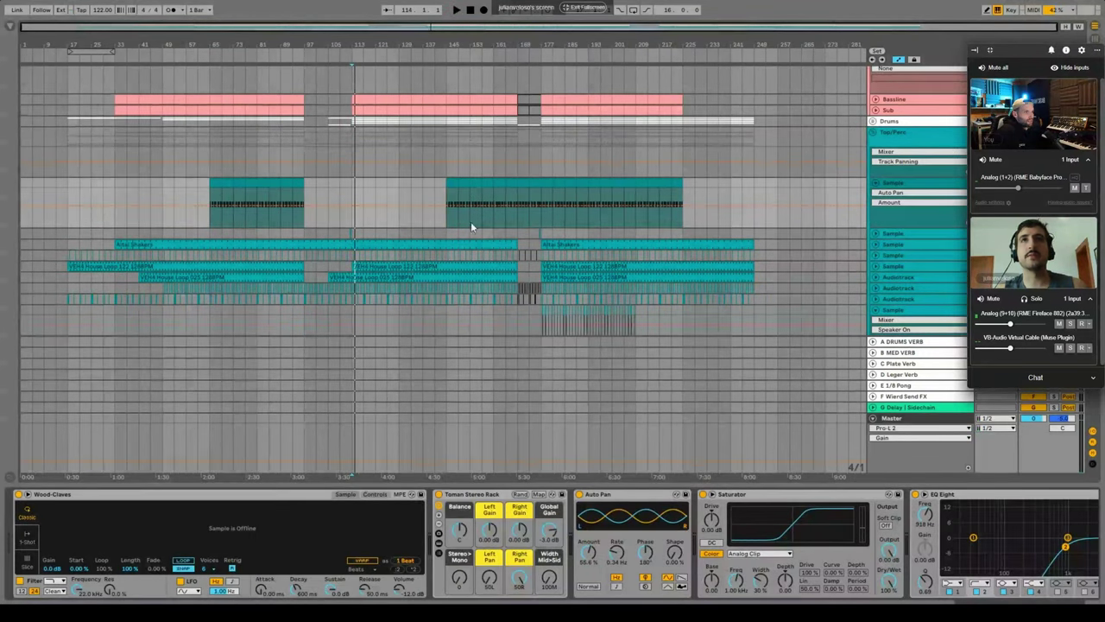
click(249, 496)
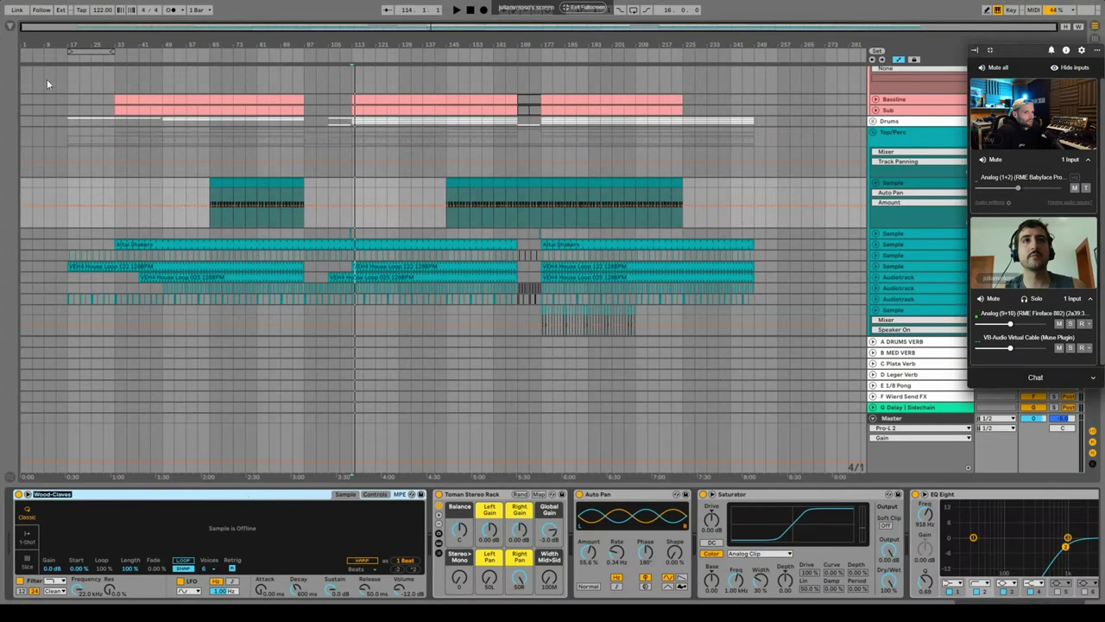
click(9, 27)
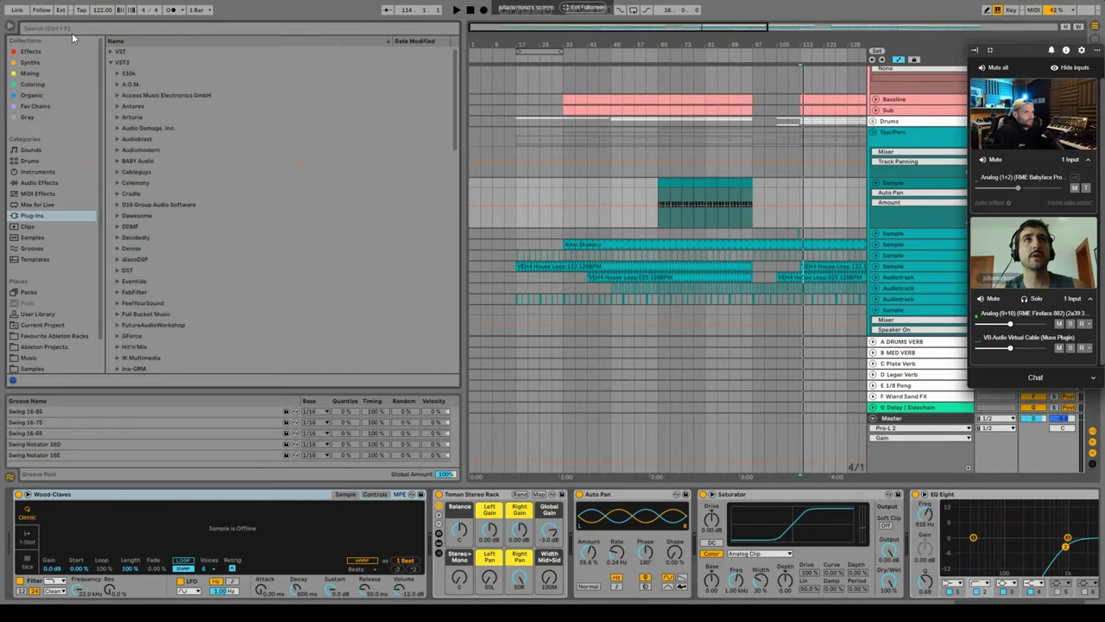
click(36, 270)
drag(144, 54, 149, 469)
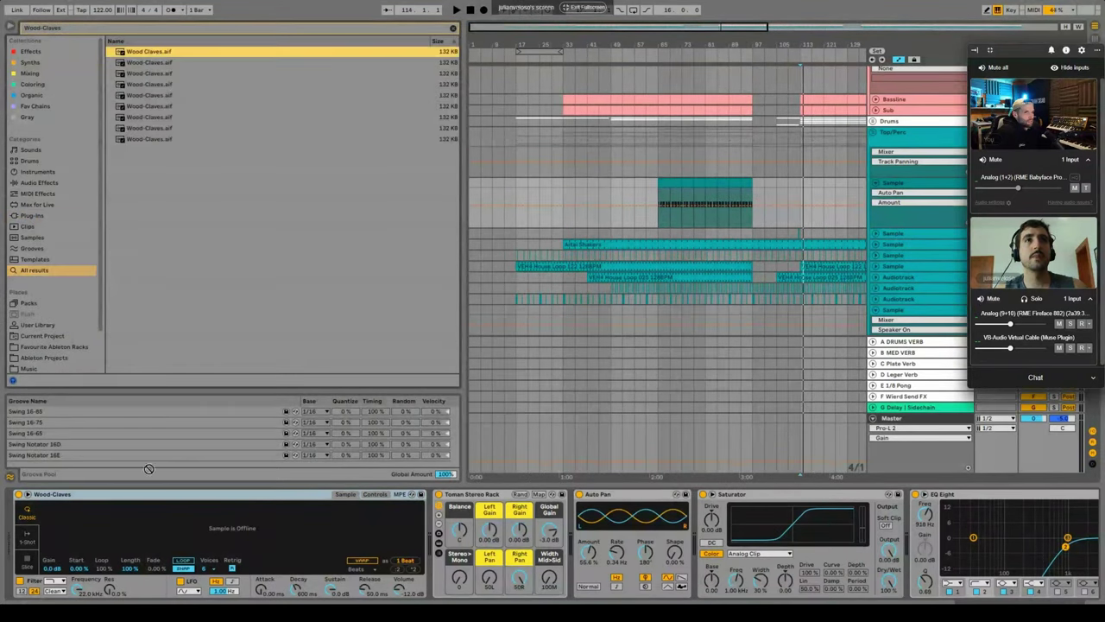
Audition the claves track from bar 145 and fold its Toman Stereo Rack.
key(space)
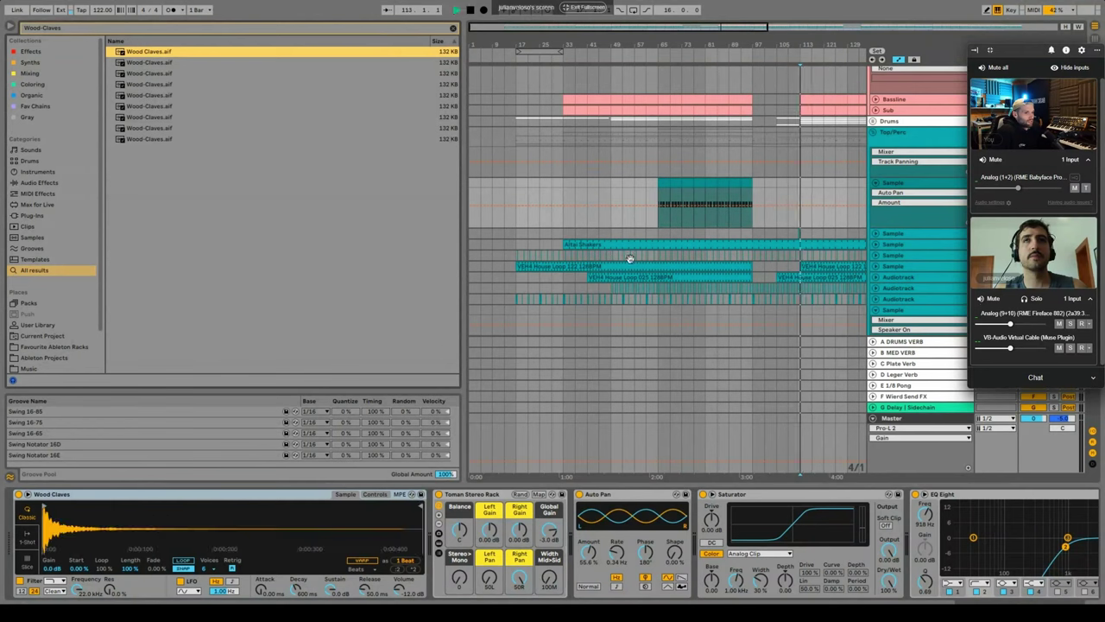
click(720, 202)
key(space)
key(space)
drag(750, 46, 675, 147)
key(space)
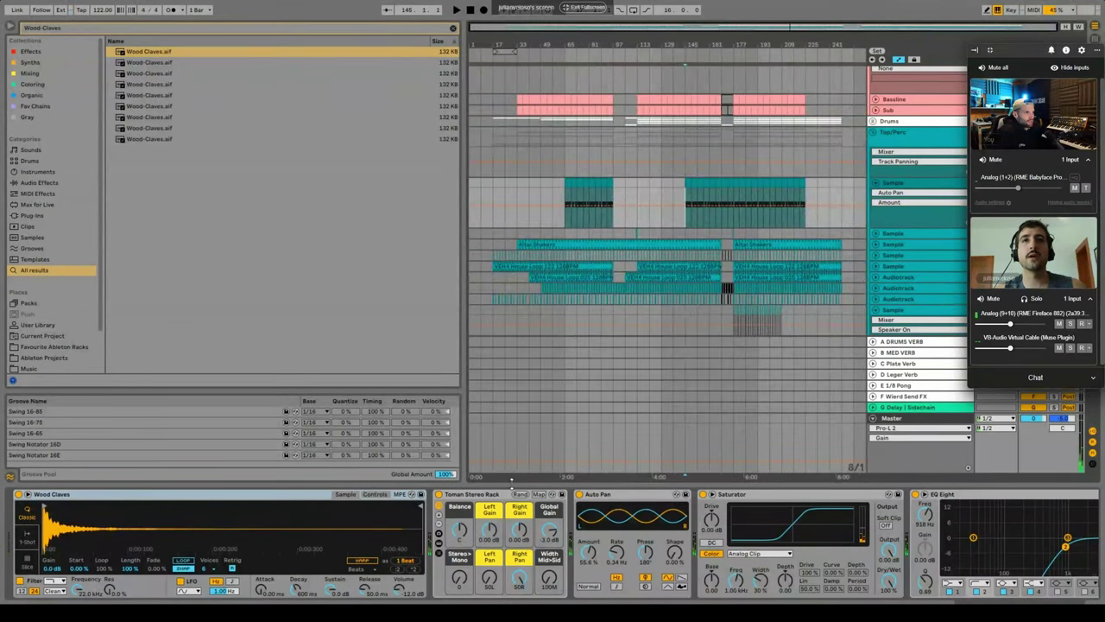
double_click(488, 495)
key(space)
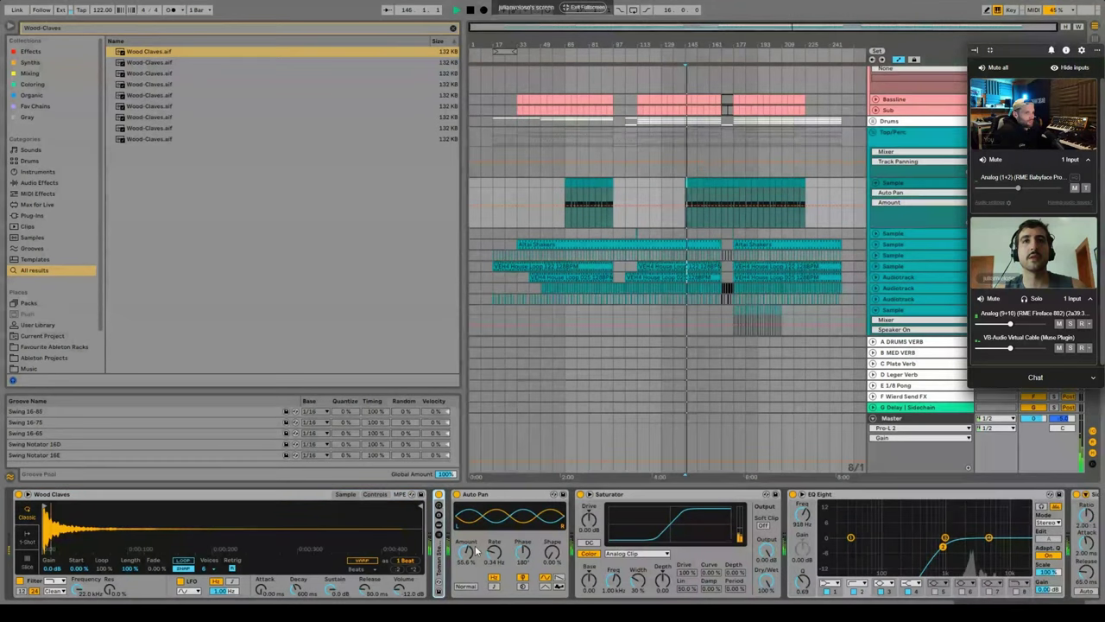
Open the claves MIDI clip at bar 145 and play it to review its notes and velocities, then return to the arrangement.
double_click(686, 182)
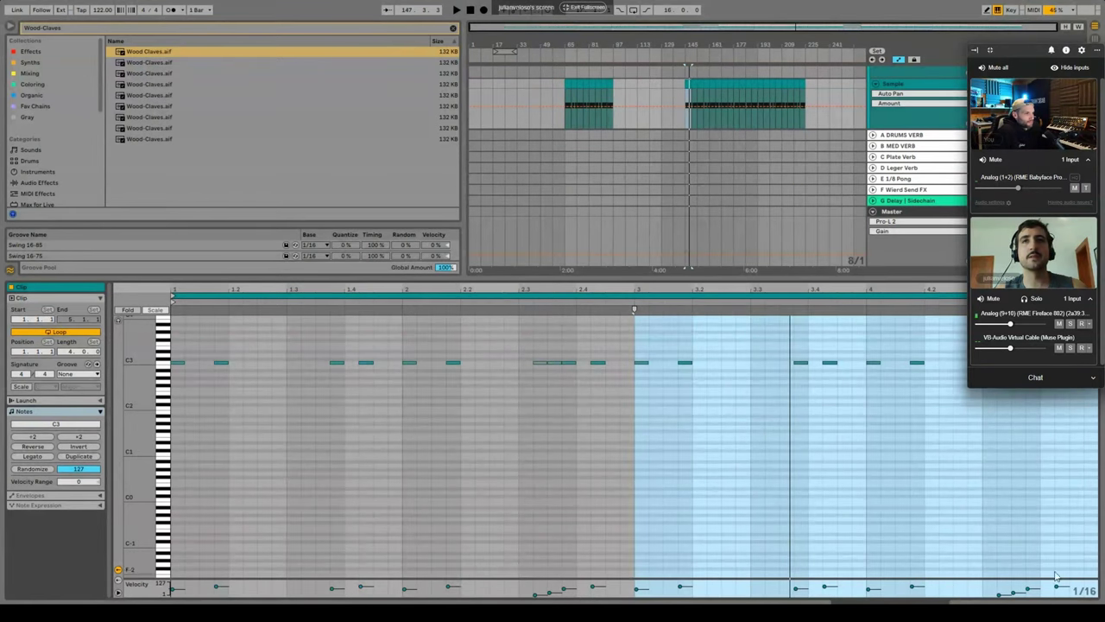
key(space)
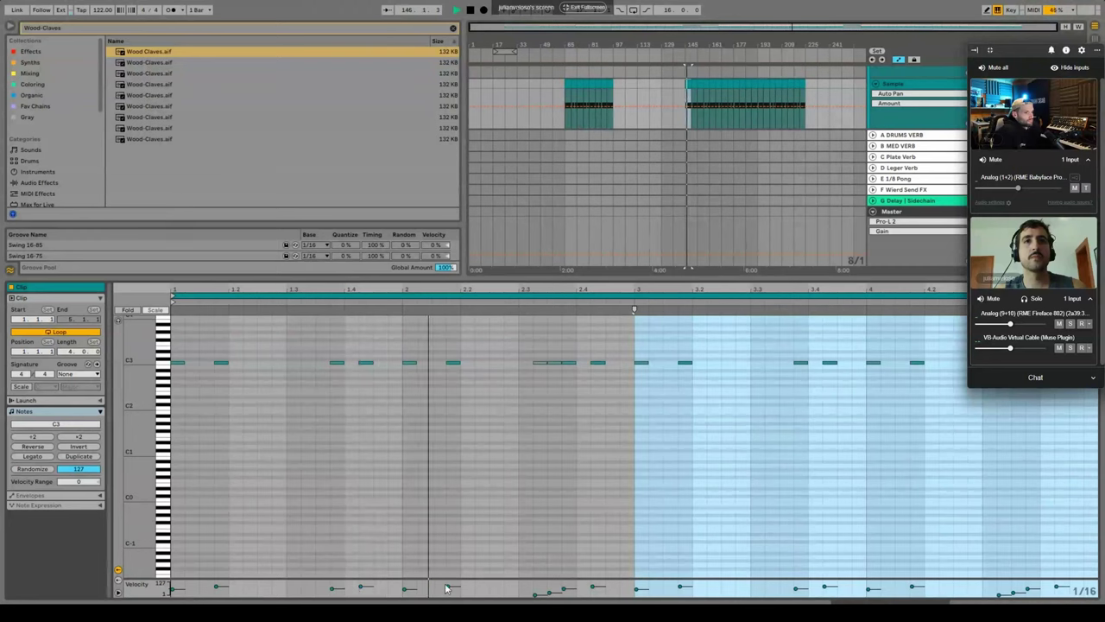
key(space)
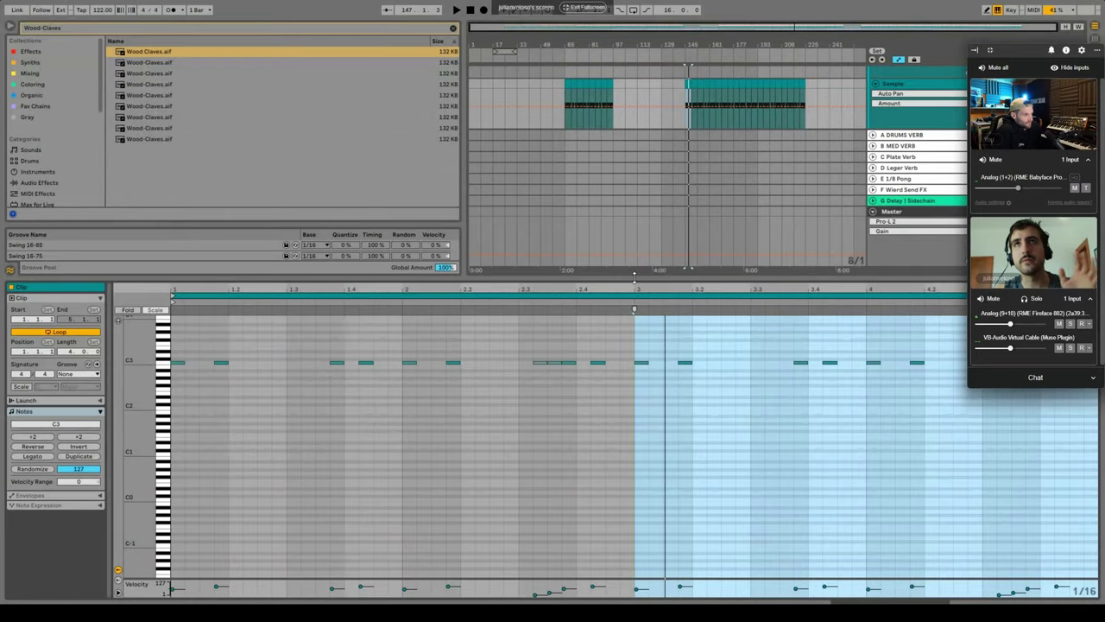
key(ctrl+alt+l)
Unfold the two Sample tracks below the claves track and locate the short clip just before bar 113.
click(876, 252)
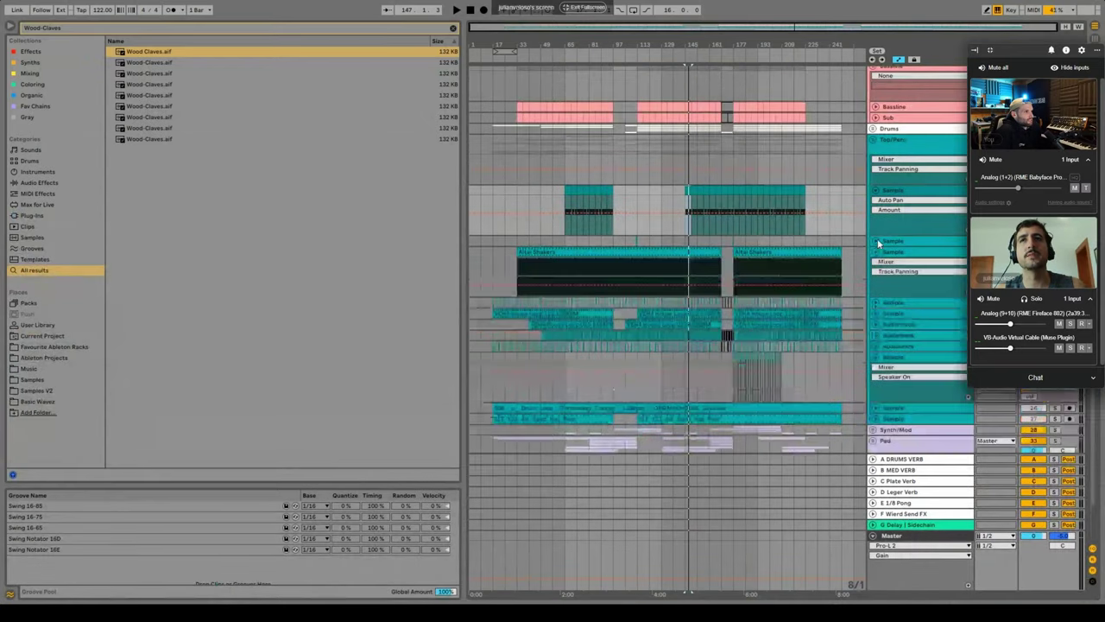
click(878, 242)
mouse_move(635, 40)
mouse_down()
mouse_move(635, 69)
mouse_move(635, 41)
mouse_up()
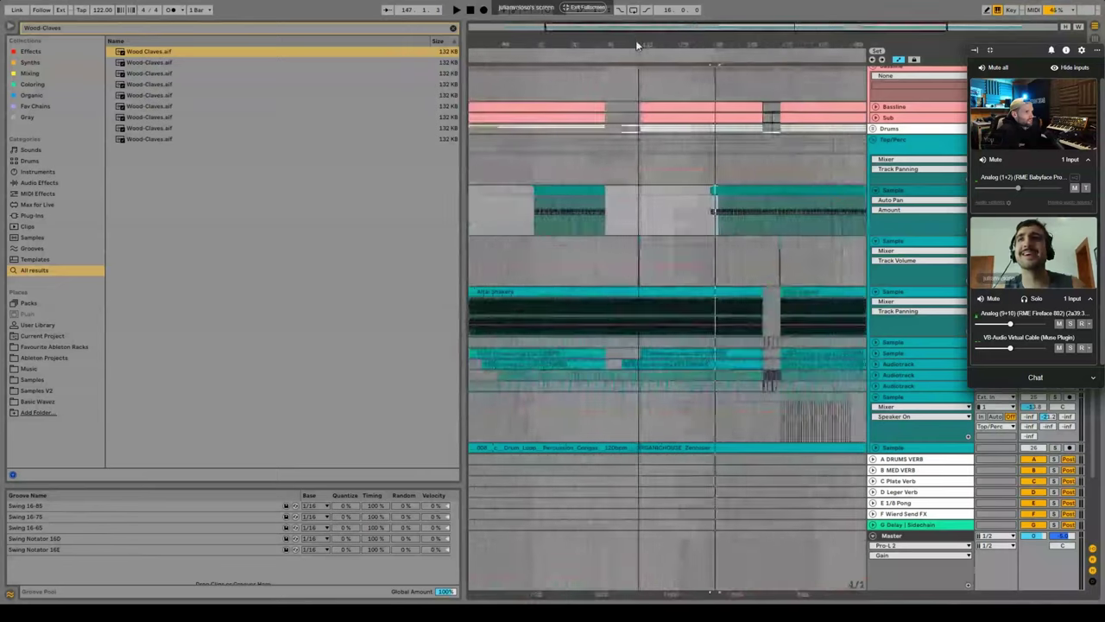
click(903, 241)
drag(625, 56, 587, 242)
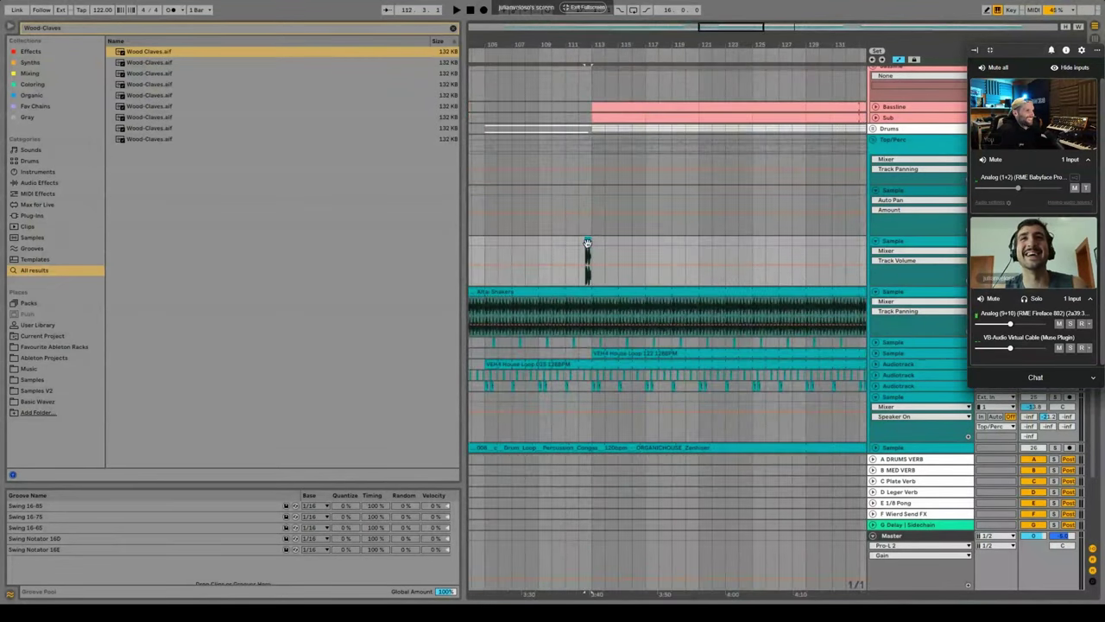
Play the arrangement from bar 145 on the claves track and deactivate the A DRUMS VERB return.
click(899, 249)
mouse_move(816, 45)
mouse_down()
mouse_move(593, 17)
mouse_move(592, 5)
mouse_up()
click(664, 216)
key(space)
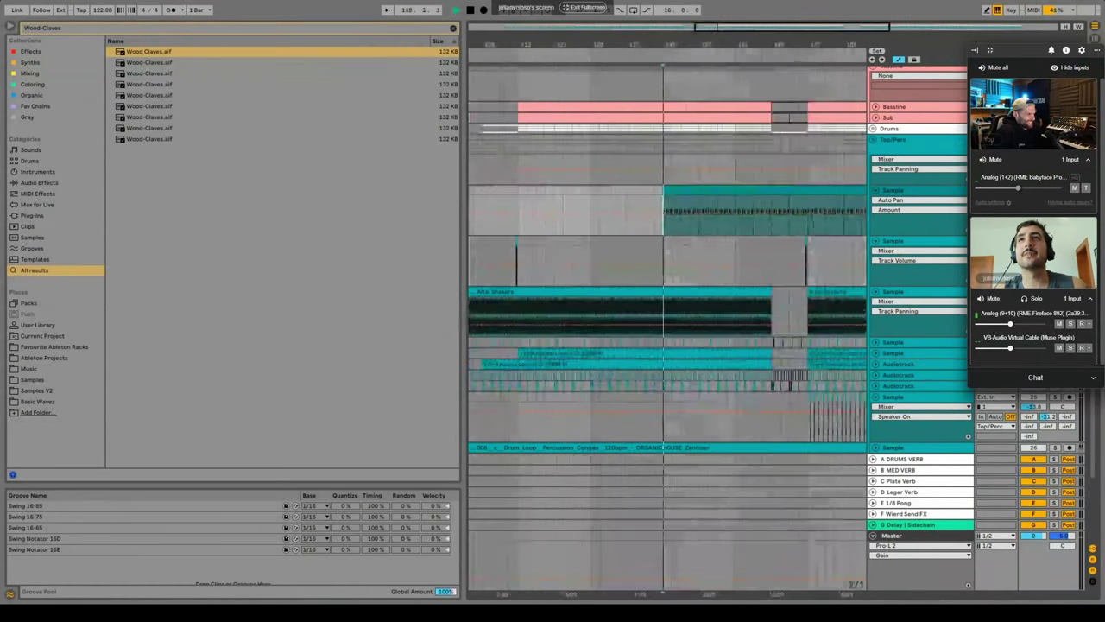
click(914, 464)
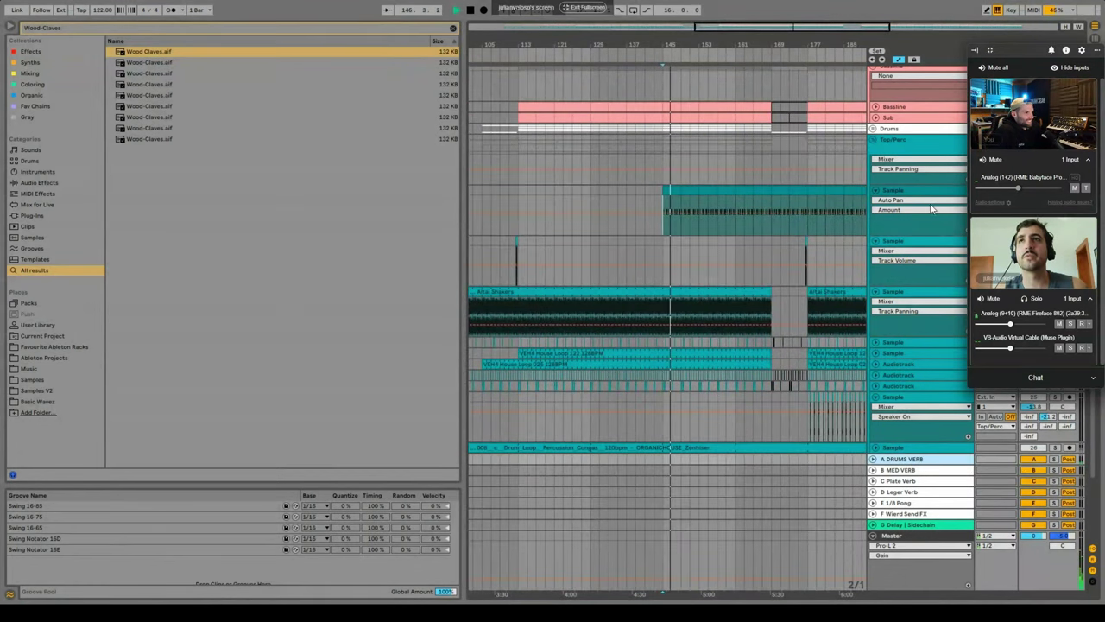
click(1035, 461)
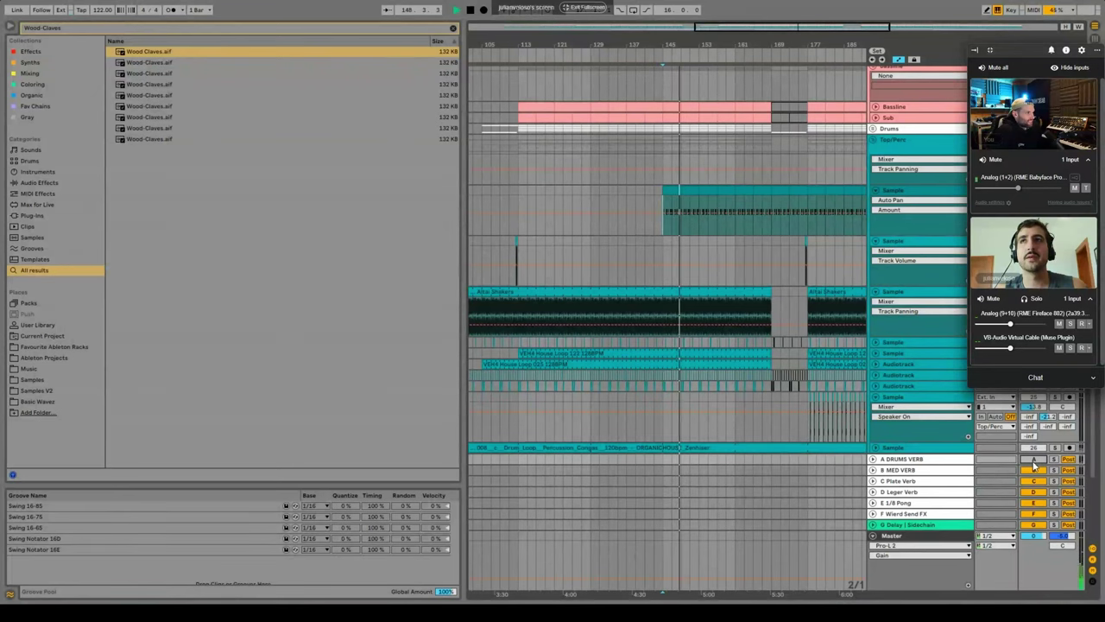
Show the claves track's devices and select the short clip just before bar 177 on the Sample track below.
click(904, 193)
double_click(905, 194)
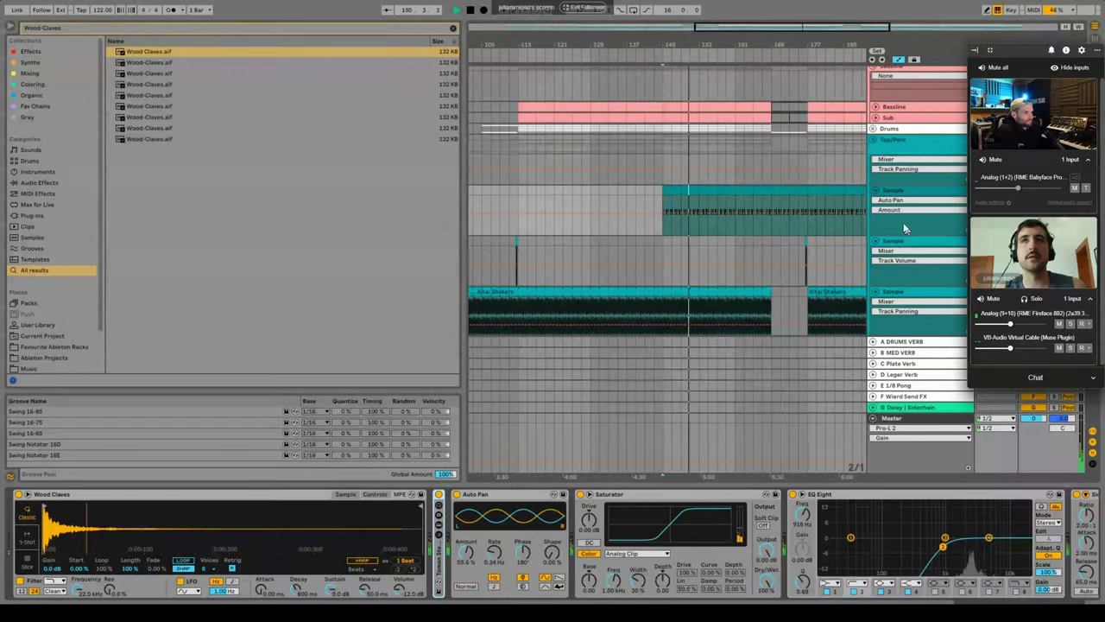
scroll(749, 198, down, 3)
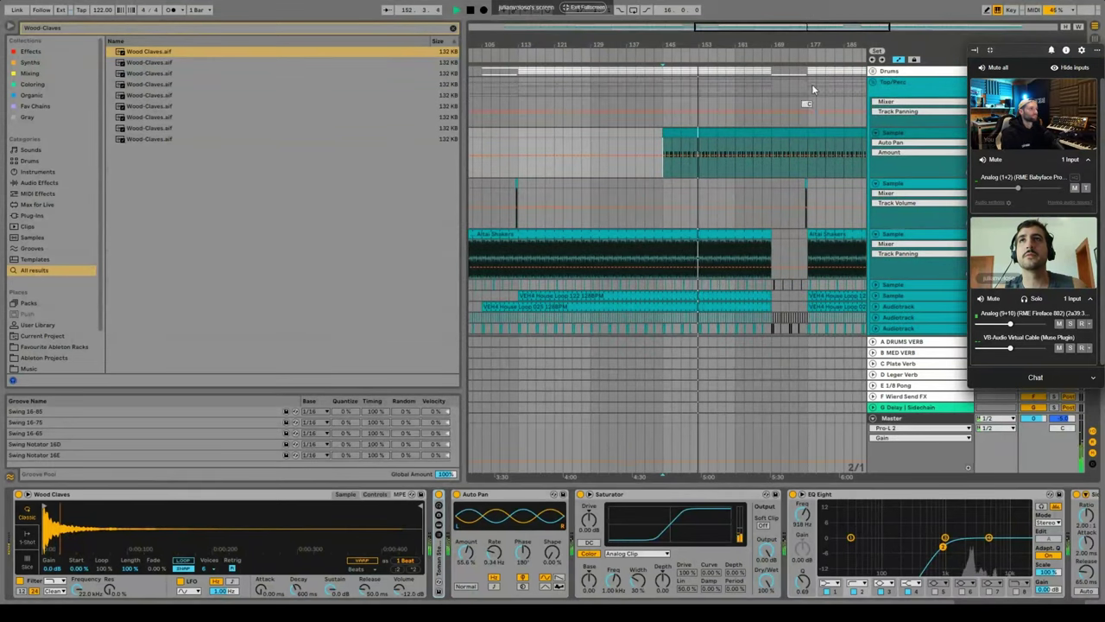
drag(819, 45, 821, 54)
click(746, 186)
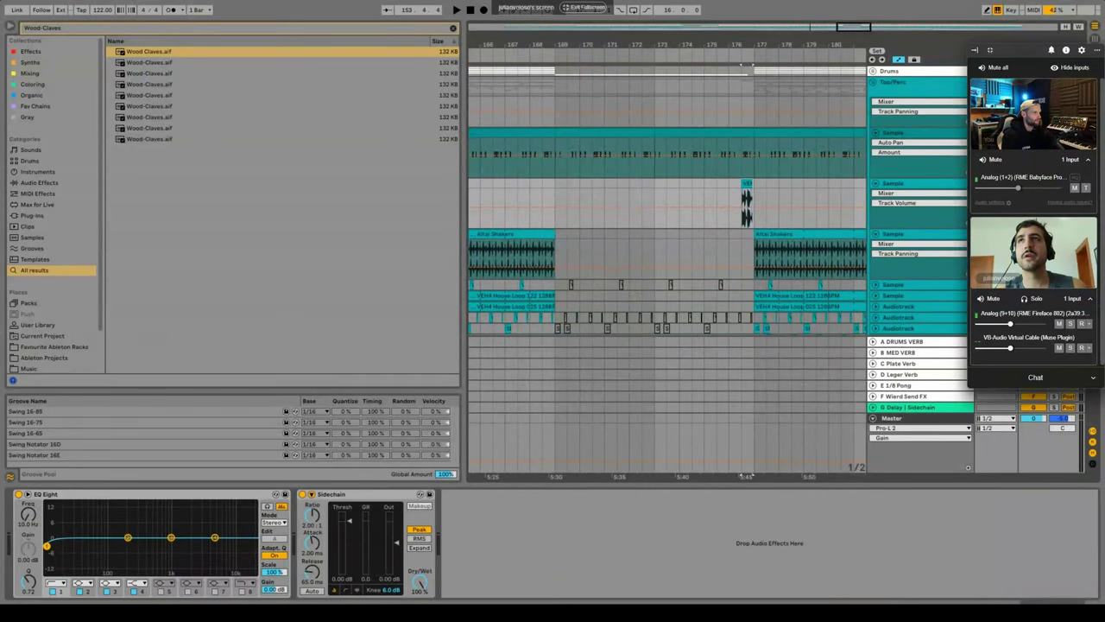
scroll(750, 208, down, 1)
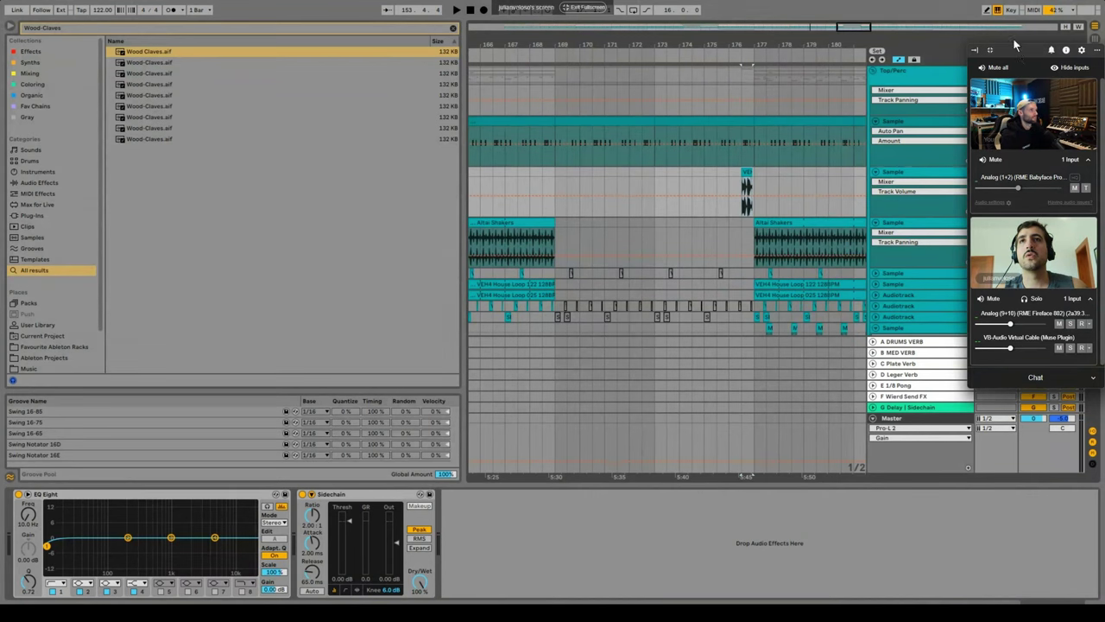
Move the video call window over the browser, uncovering the mixer controls, and clear the Wood-Claves search.
drag(1019, 52, 61, 54)
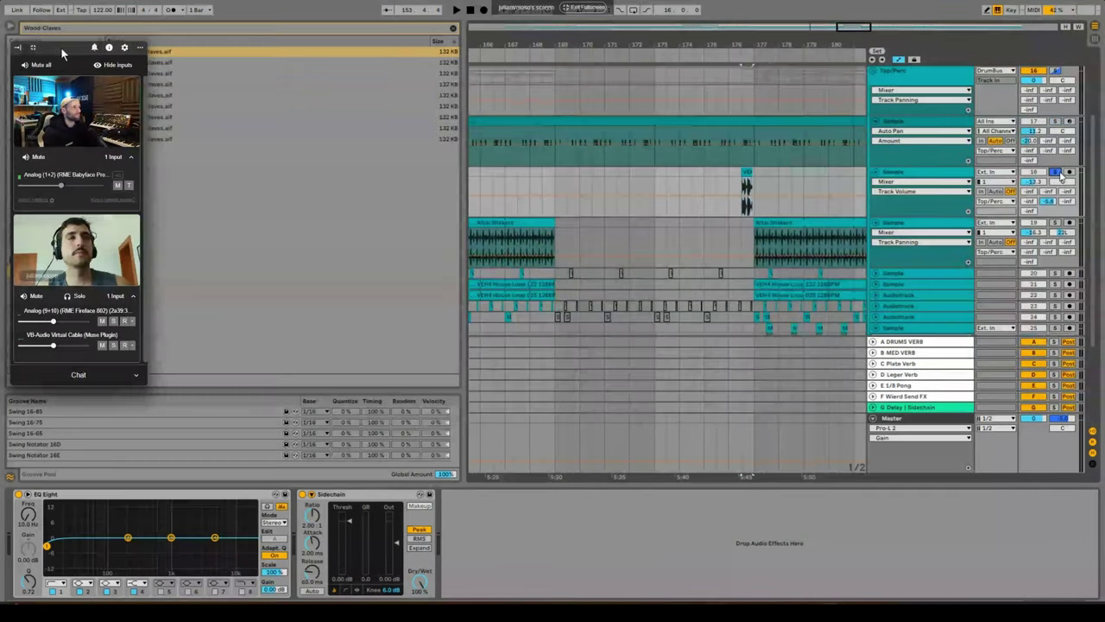
click(453, 28)
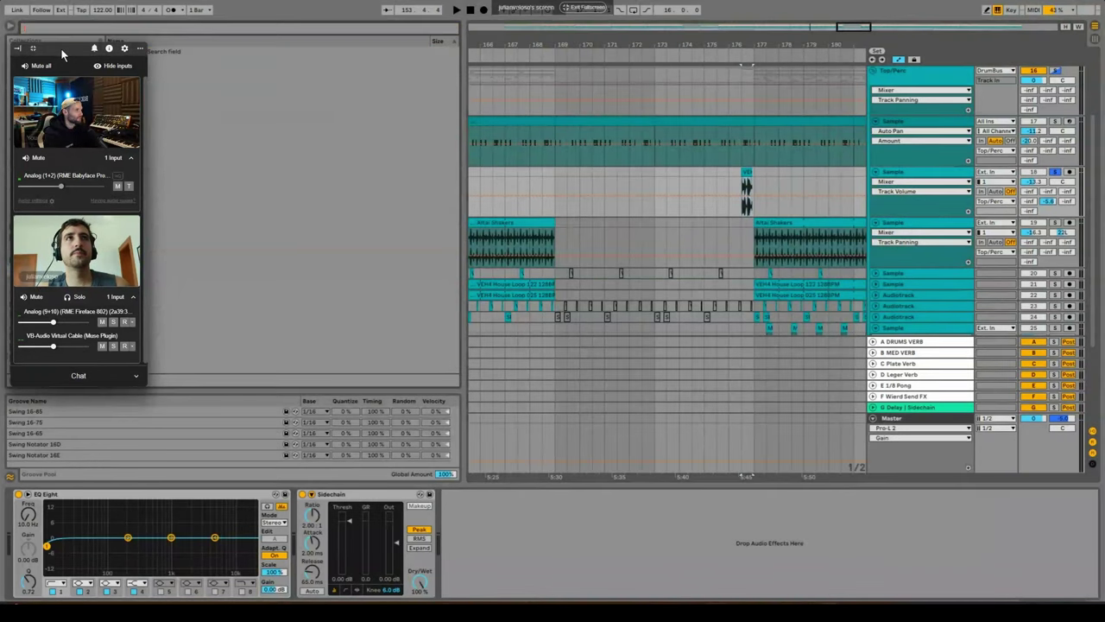
mouse_move(63, 47)
mouse_down()
mouse_move(75, 34)
mouse_move(109, 55)
mouse_move(71, 40)
mouse_up()
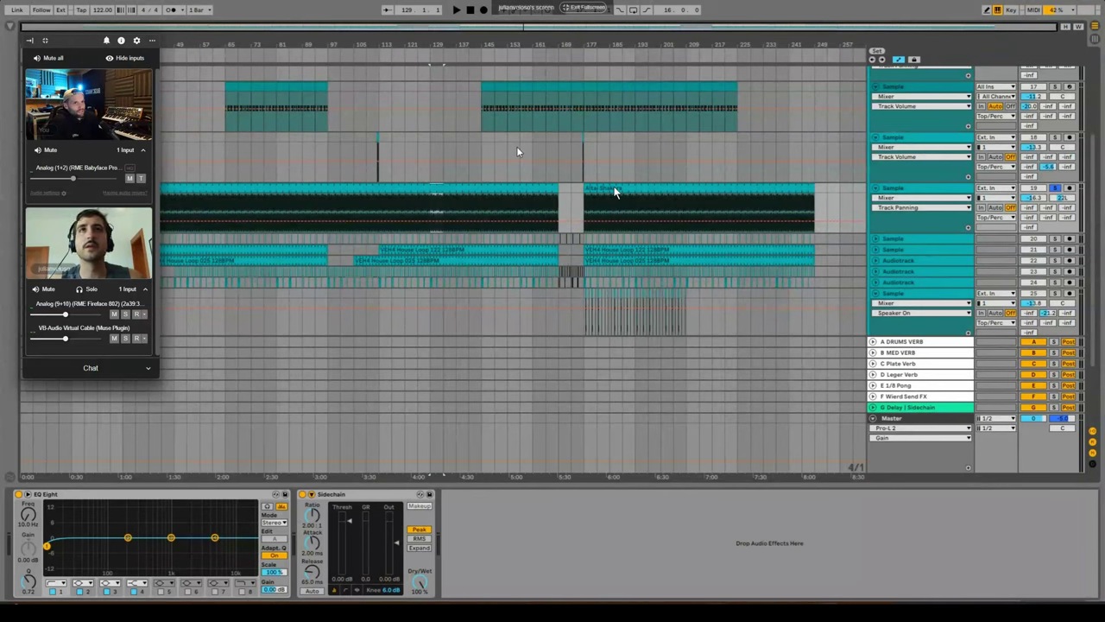
Solo and unfold Sample track 20 below the Altai Shakers track and place the insert marker on it at bar 129.
drag(437, 52, 437, 92)
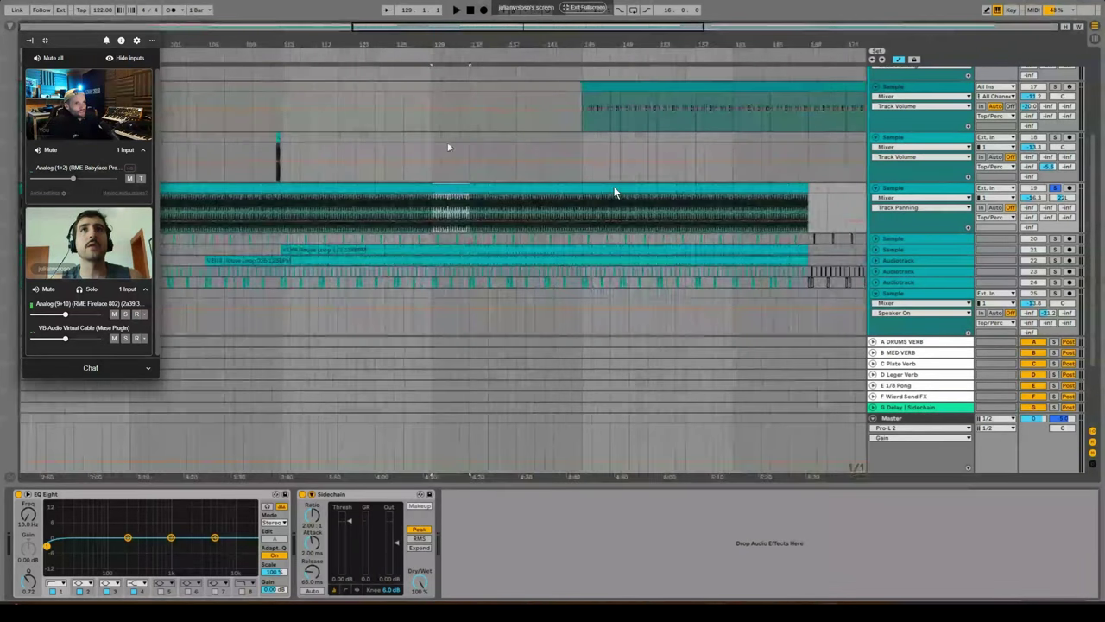
drag(430, 209, 450, 189)
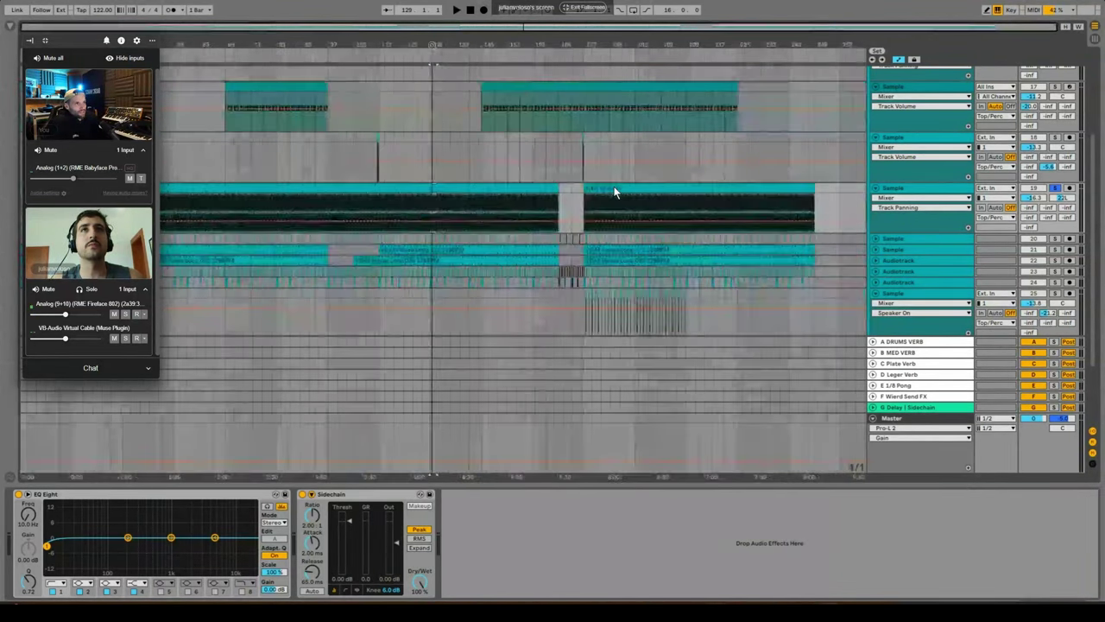
scroll(497, 188, down, 1)
click(1055, 228)
click(876, 228)
click(895, 228)
scroll(450, 113, down, 2)
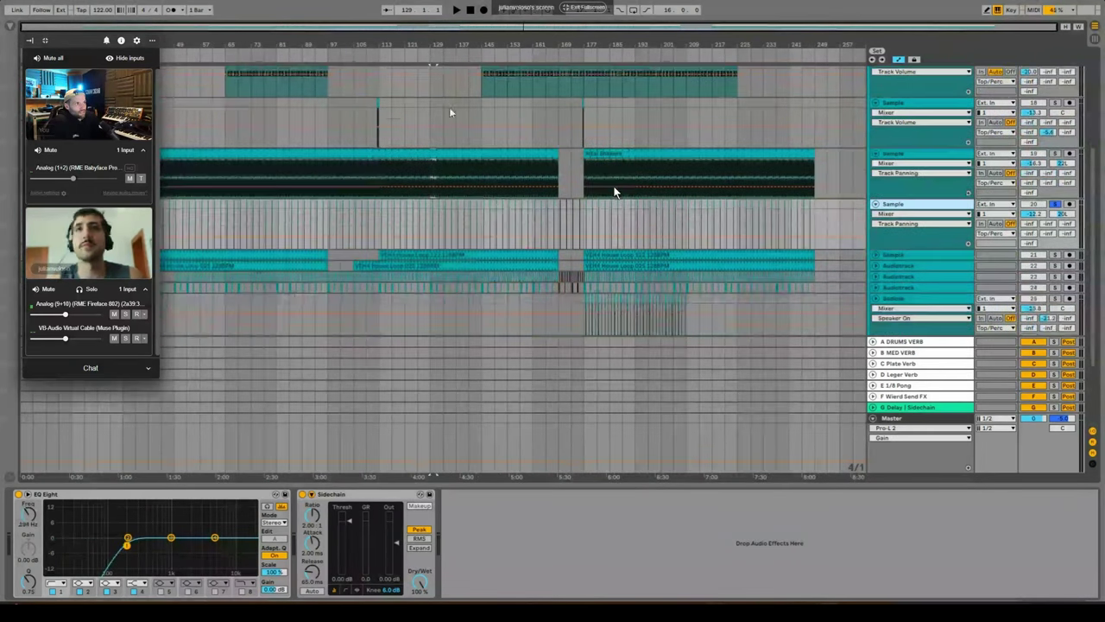
drag(433, 46, 447, 119)
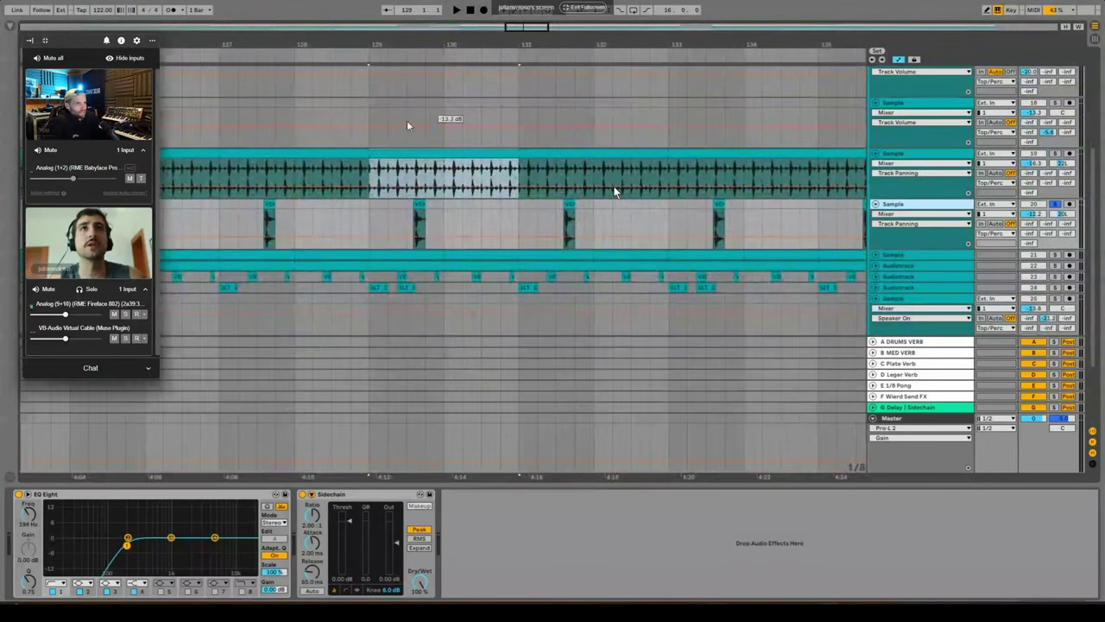
click(369, 213)
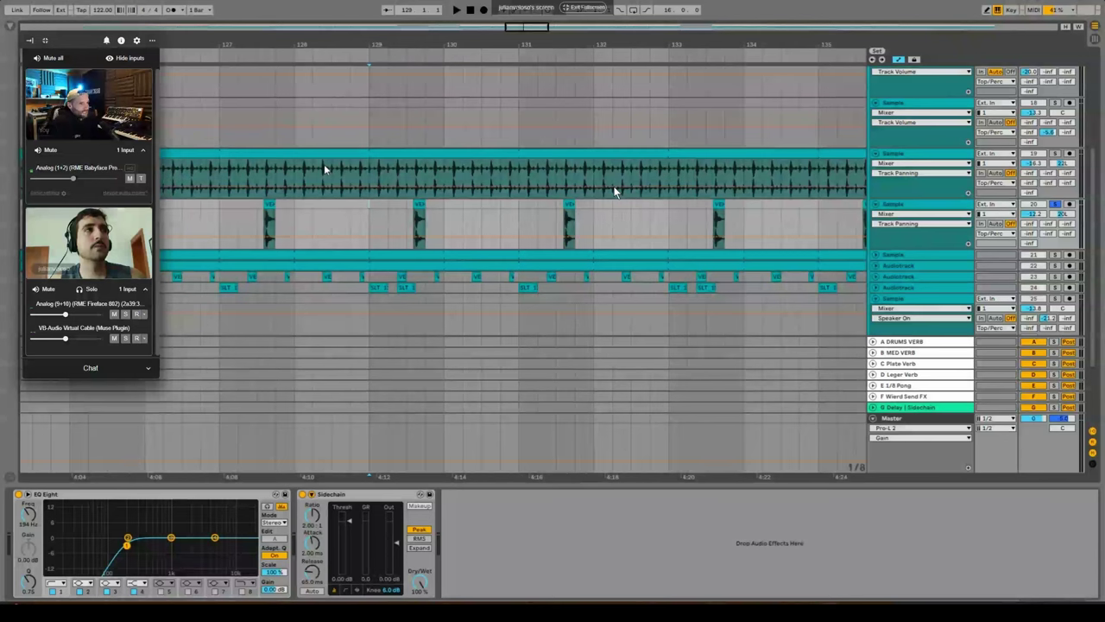
Solo the Altai Shakers track, play it from bar 129 and highlight its bars 129 to 131.
click(1055, 154)
key(space)
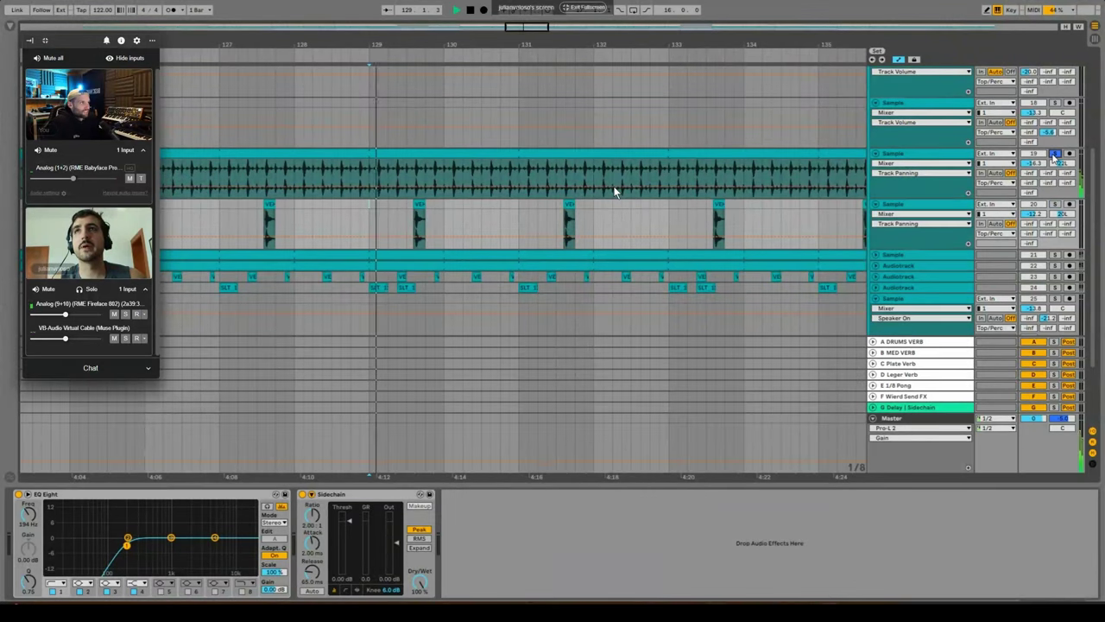
drag(366, 173, 531, 131)
drag(504, 39, 508, 42)
drag(458, 169, 510, 157)
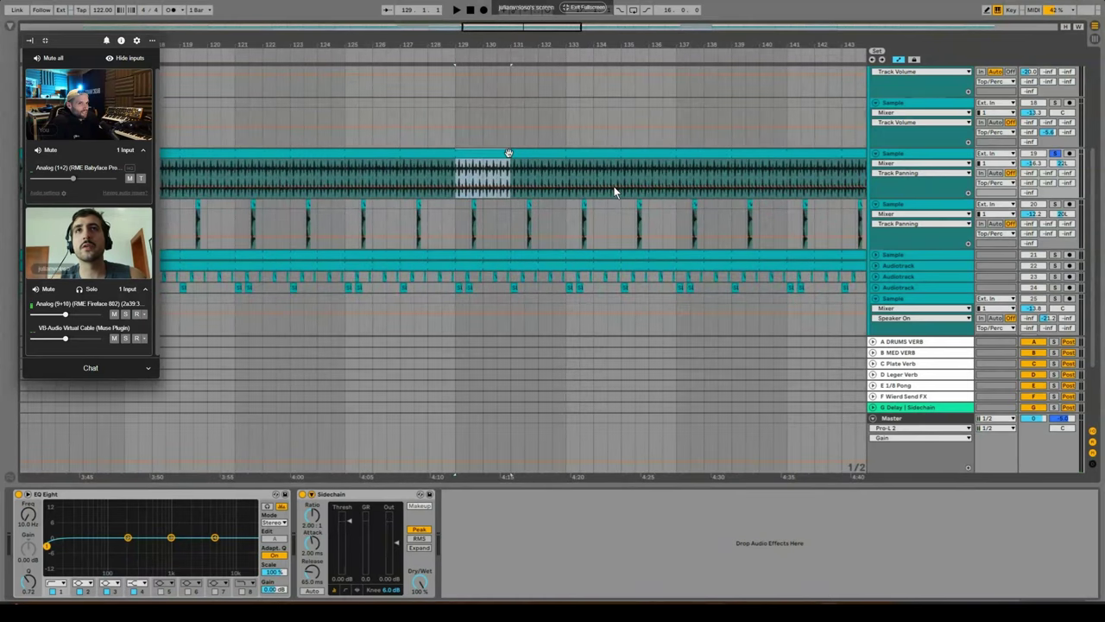
drag(480, 44, 480, 44)
click(371, 171)
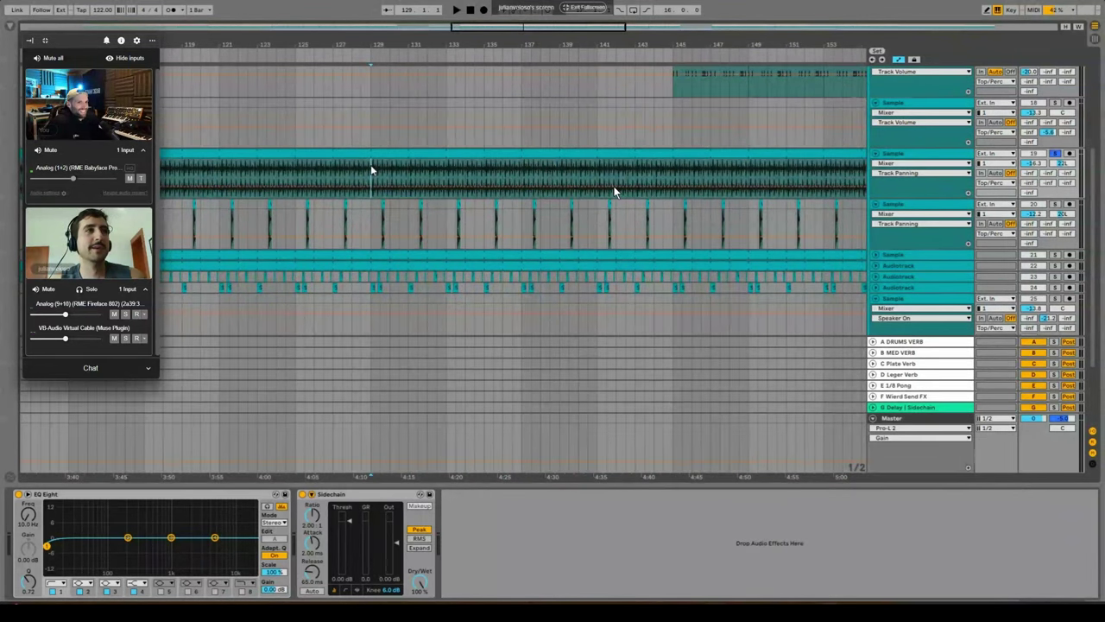
Solo Sample track 20 and select the stretch around its first short hit after bar 129.
scroll(372, 170, down, 1)
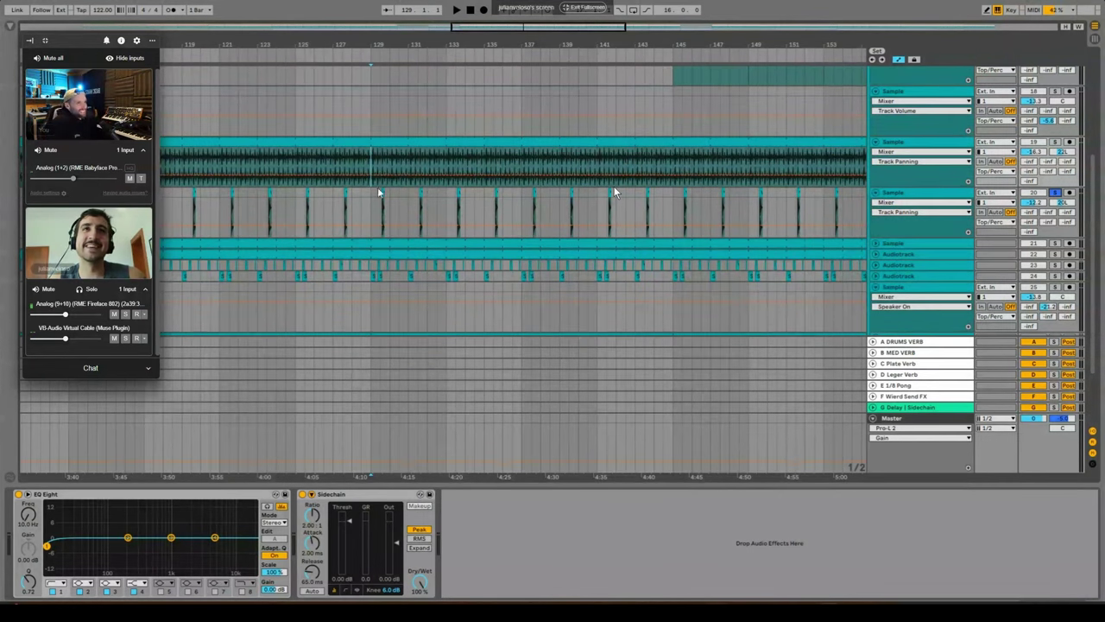
drag(375, 193, 389, 191)
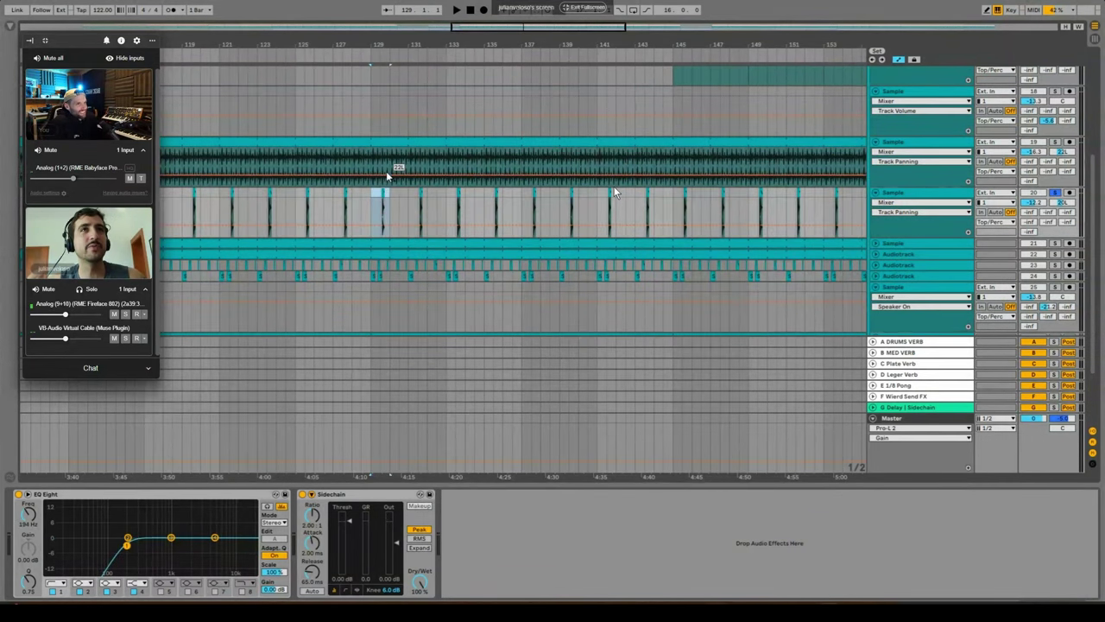
drag(378, 44, 432, 44)
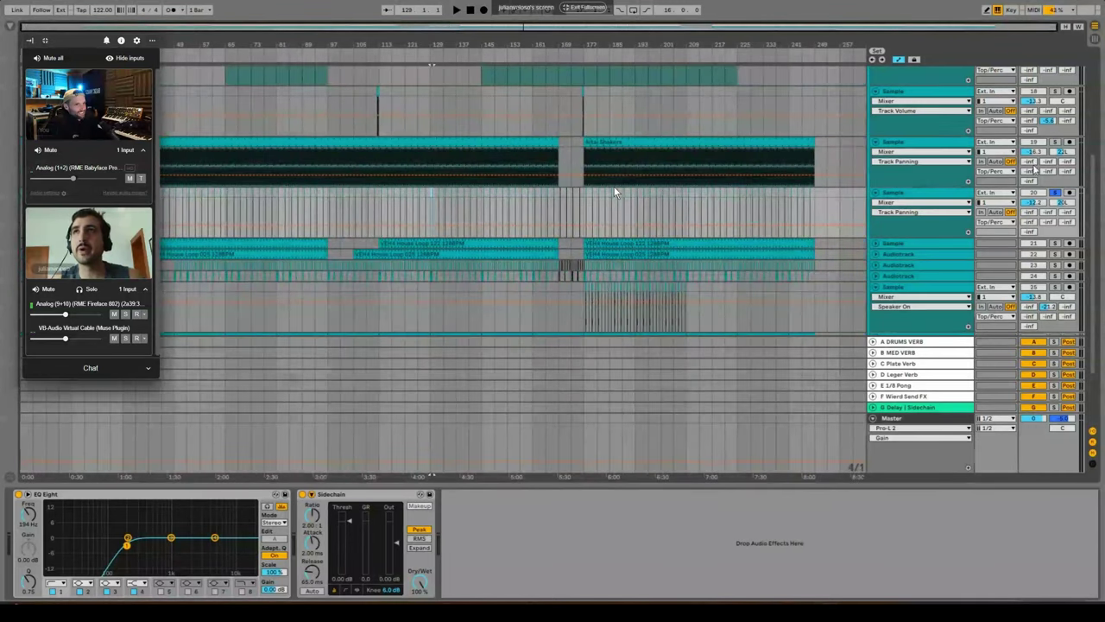
Unfold the two VEH4 House Loop tracks and briefly play the soloed Sample track 20 from bar 129.
click(874, 254)
click(874, 243)
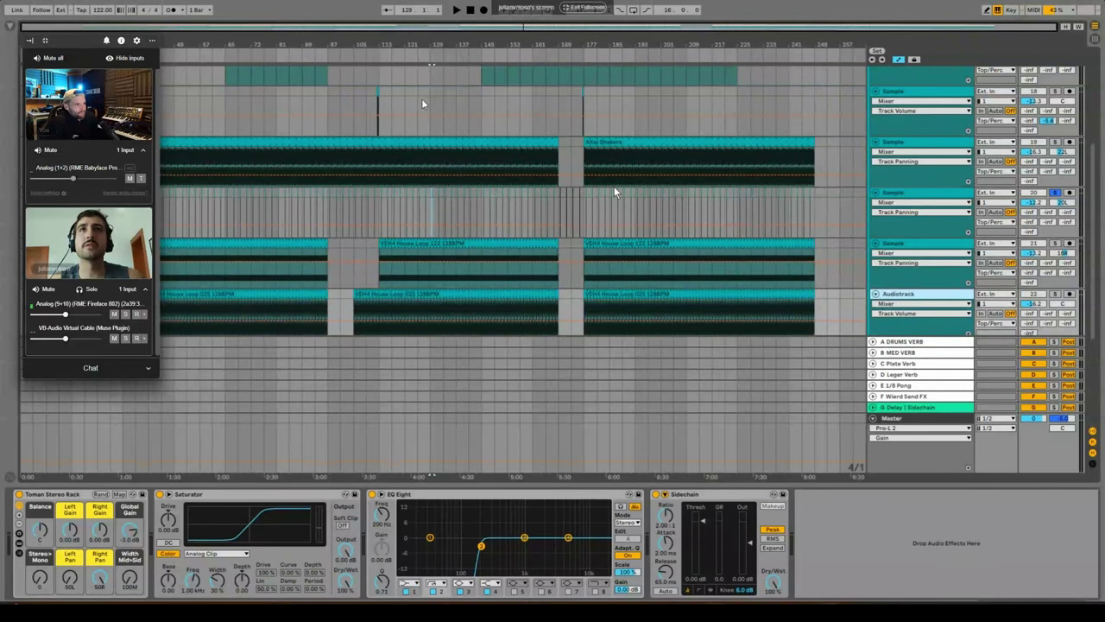
drag(426, 44, 447, 107)
click(446, 212)
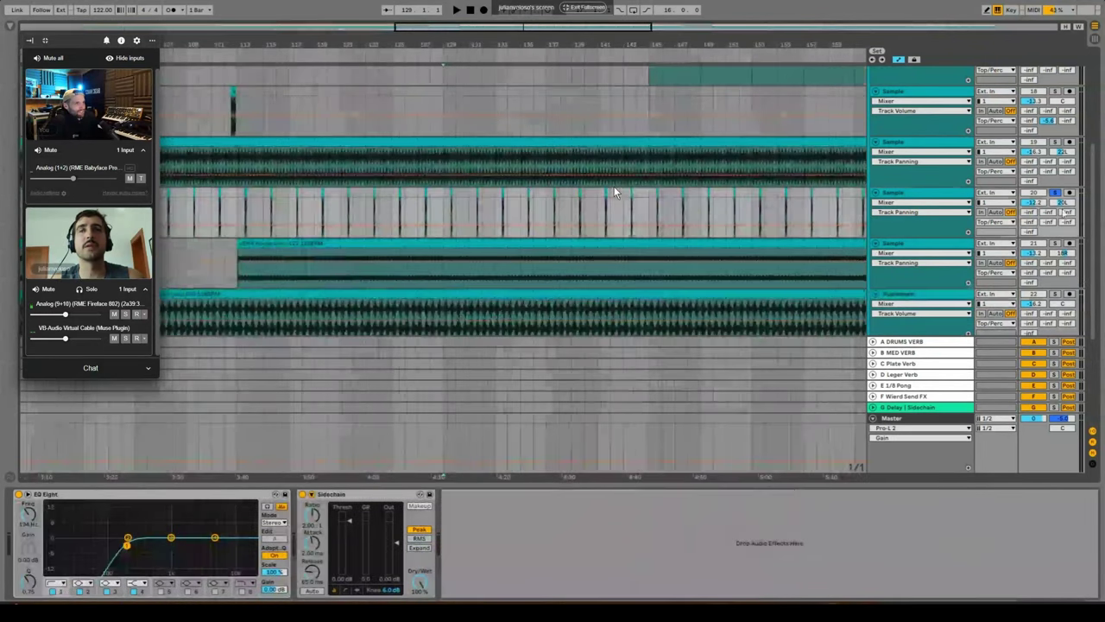
key(space)
key(space)
Move the soloed Sample track with the short hits below the VEH4 House Loop 025 Audiotrack.
scroll(614, 192, down, 2)
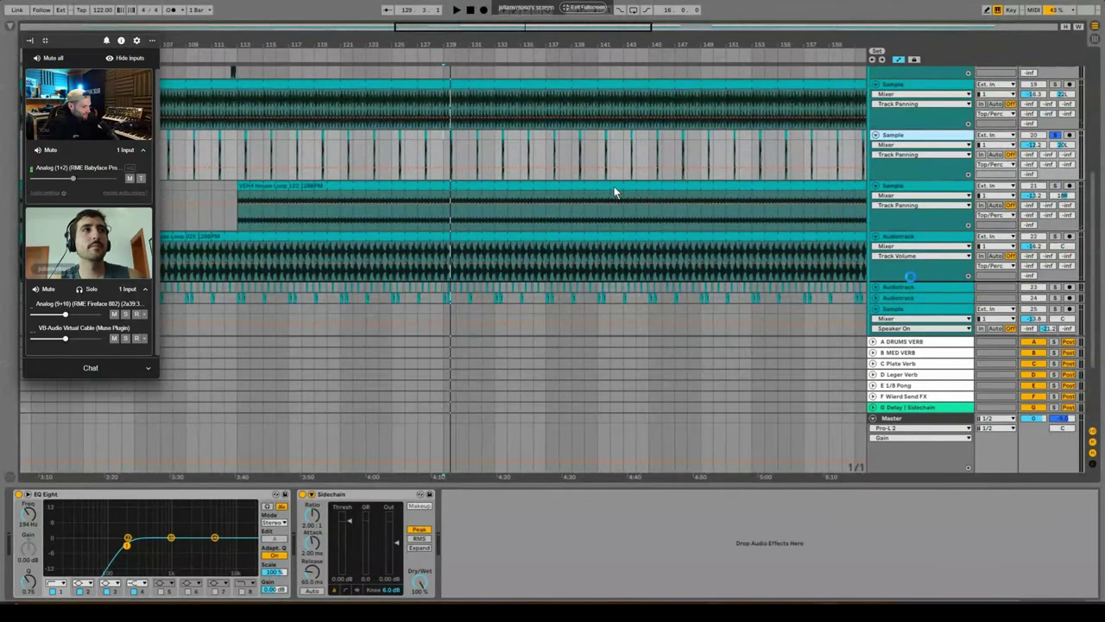
drag(907, 135, 907, 275)
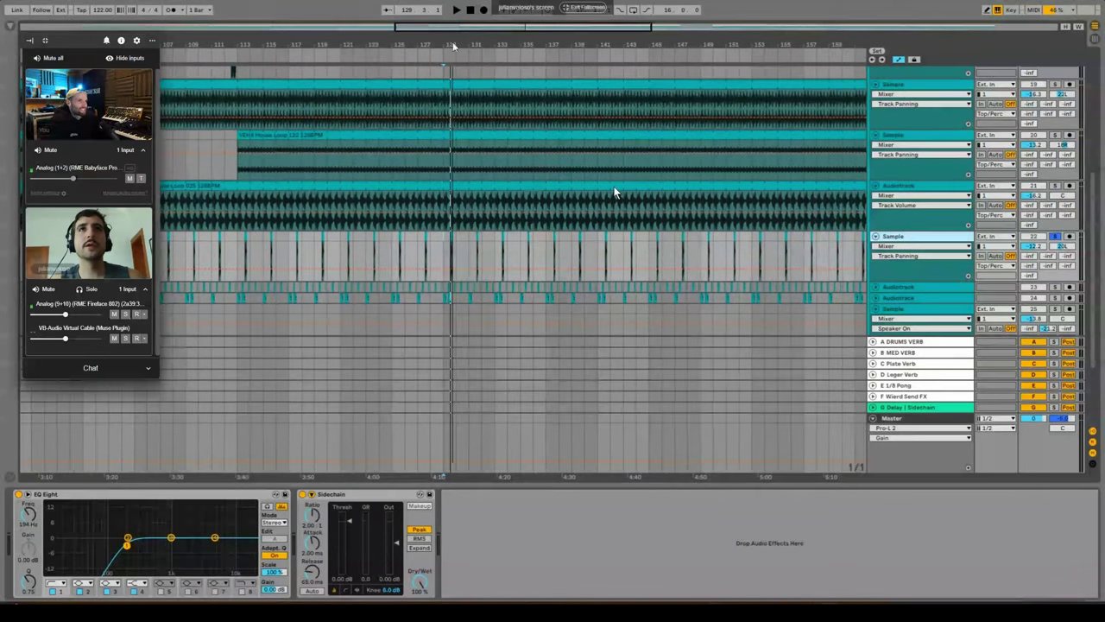
drag(452, 45, 451, 11)
Unfold Audiotracks 23 and 24 and place the insert marker at bar 129 on the VEH4 House Loop 025 Audiotrack.
click(874, 298)
click(874, 287)
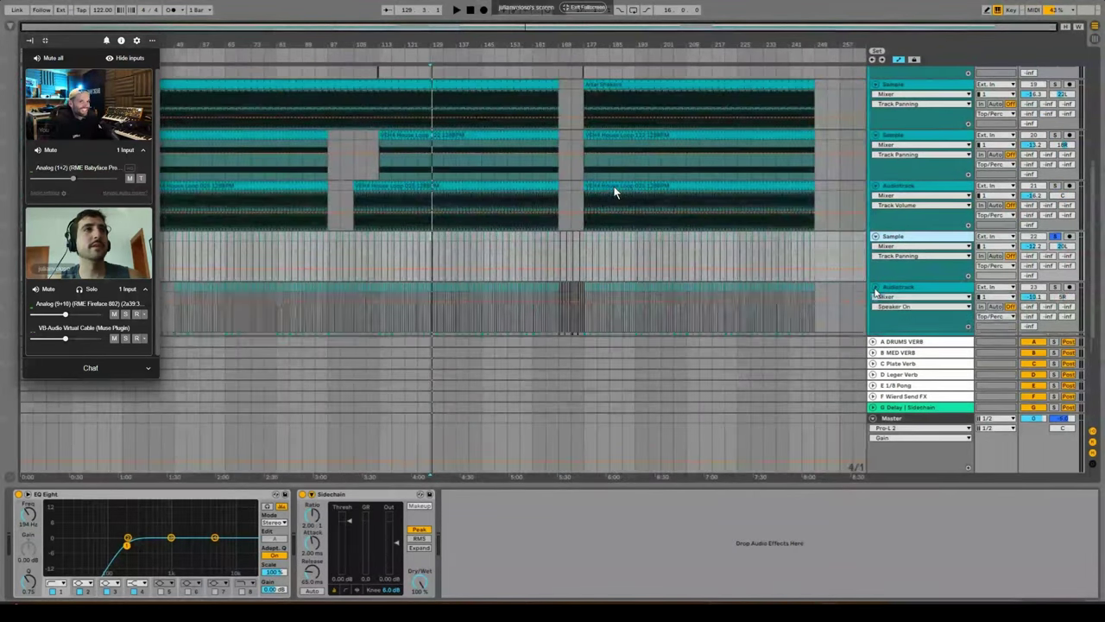
scroll(526, 239, down, 1)
drag(435, 42, 426, 130)
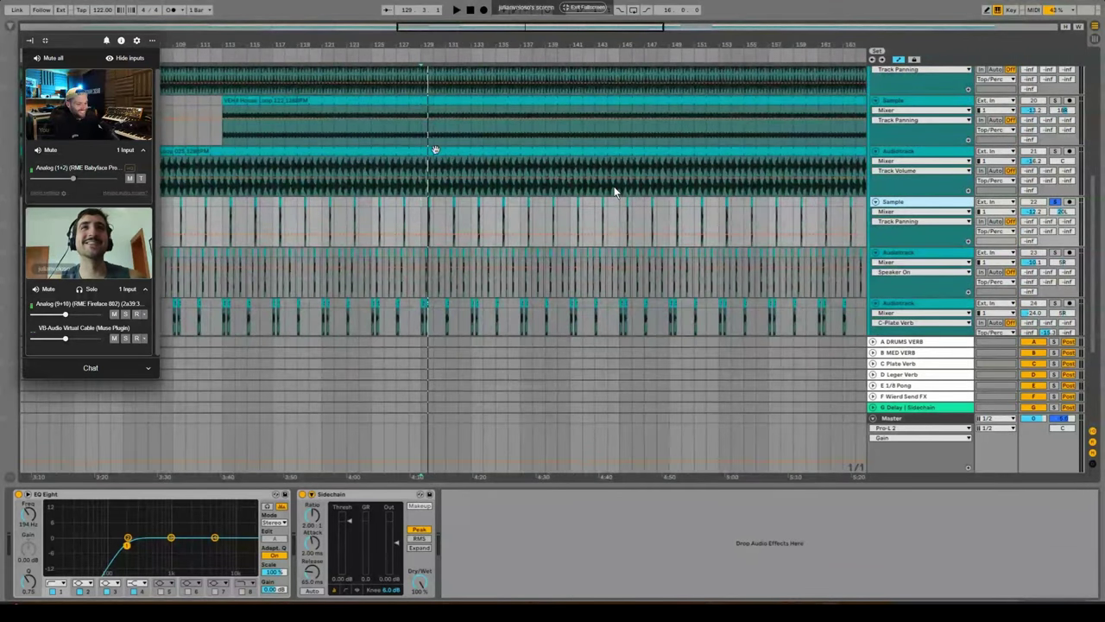
click(424, 167)
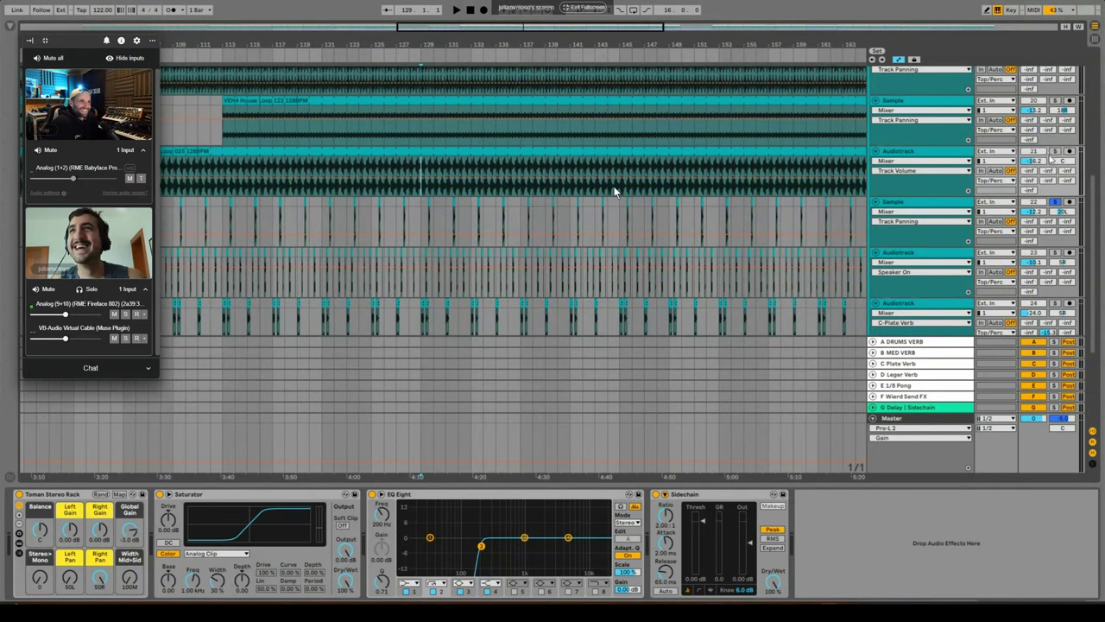
scroll(614, 192, up, 2)
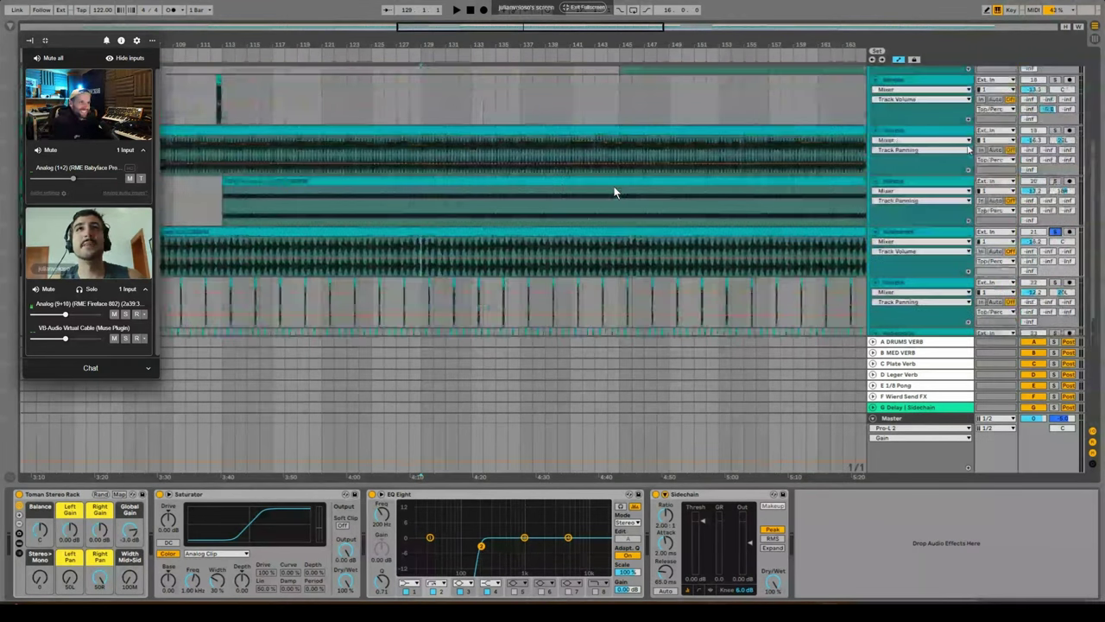
Reposition the video-call window so that the percussion tracks and their mixer controls stay uncovered.
double_click(614, 191)
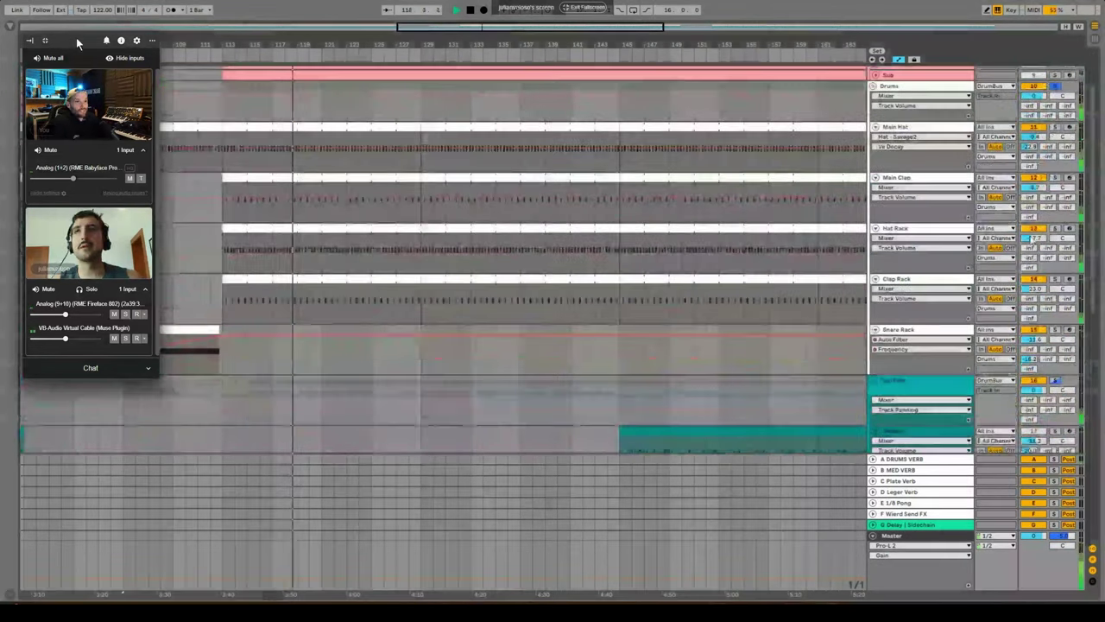
drag(76, 37, 1025, 143)
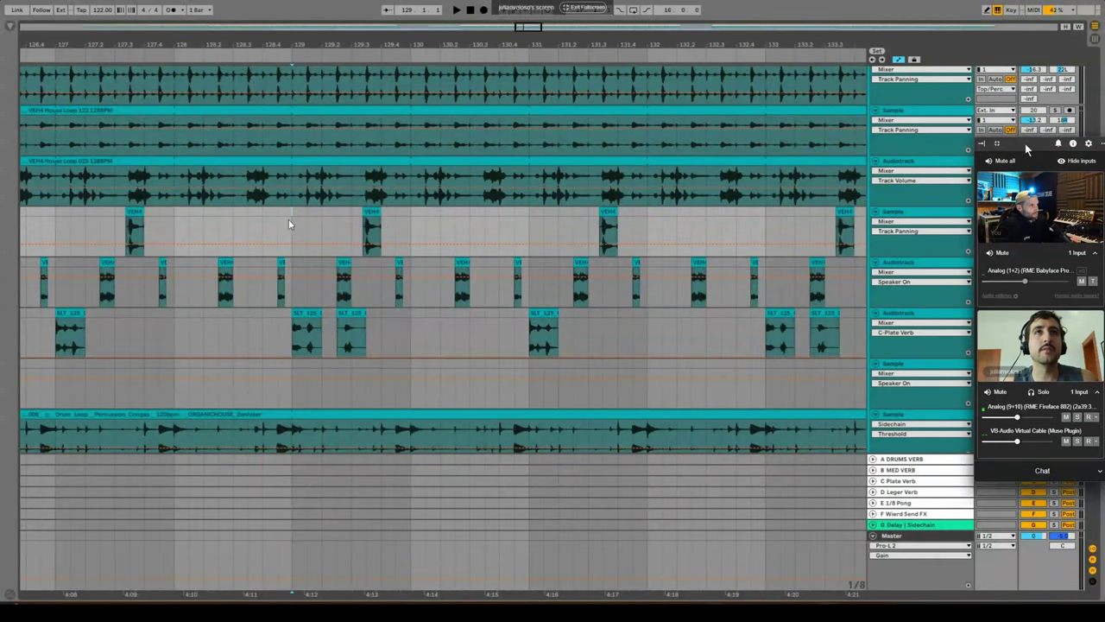
drag(1025, 143, 54, 24)
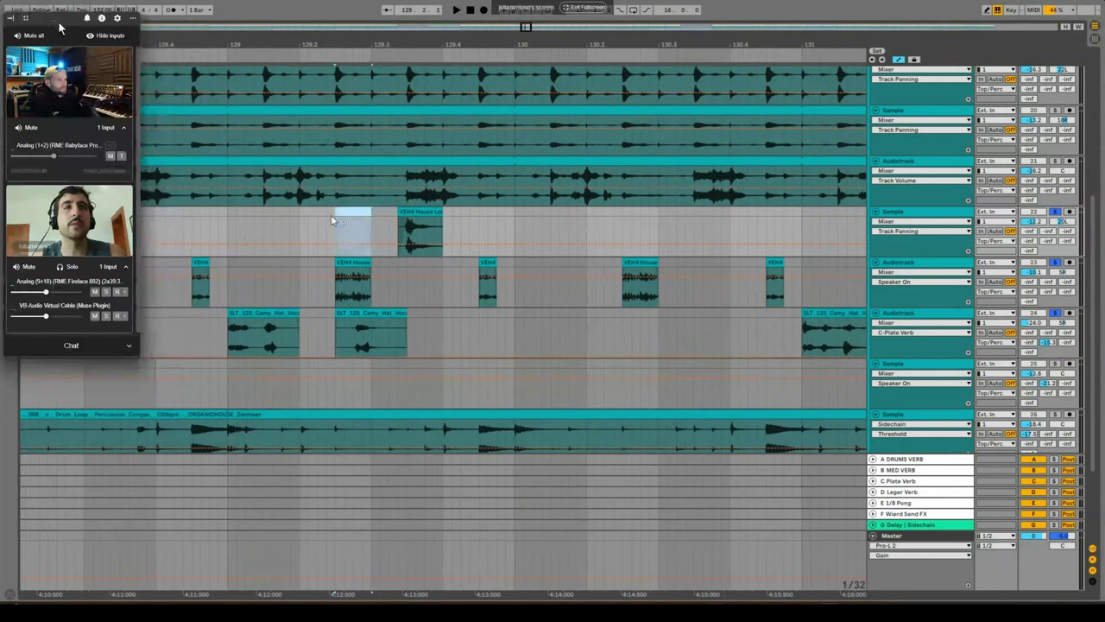
Play the soloed Sample track 22 around its first short hit after bar 129.
drag(336, 270, 363, 267)
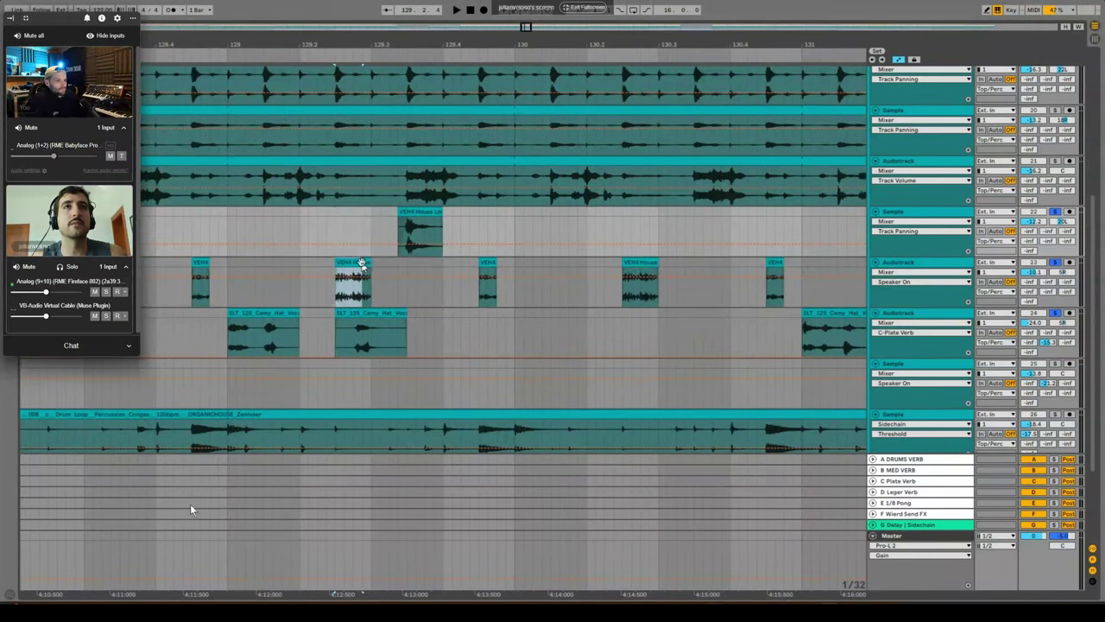
click(231, 223)
click(371, 221)
key(space)
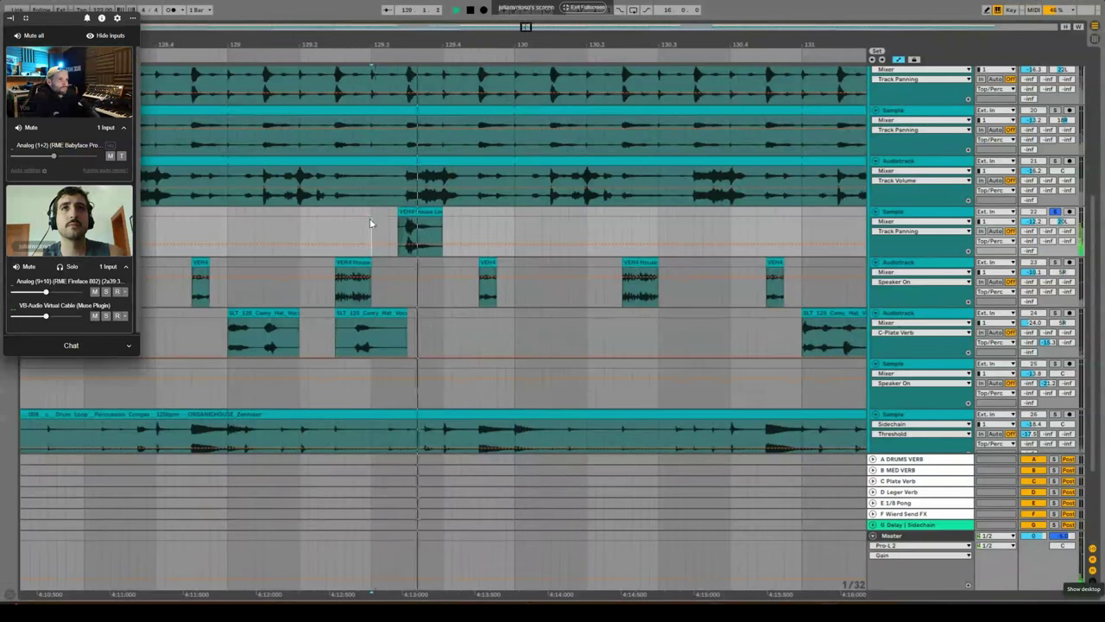
drag(426, 45, 417, 82)
scroll(397, 237, down, 1)
key(space)
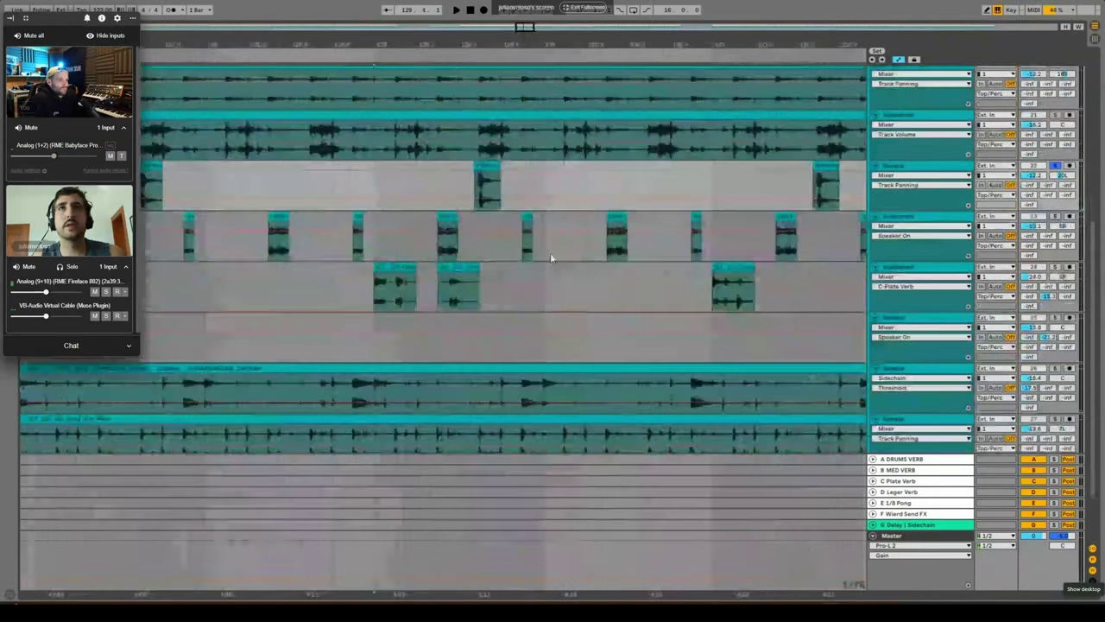
Audition Audiotracks 23 and 24 one after the other in solo from bar 129.
key(space)
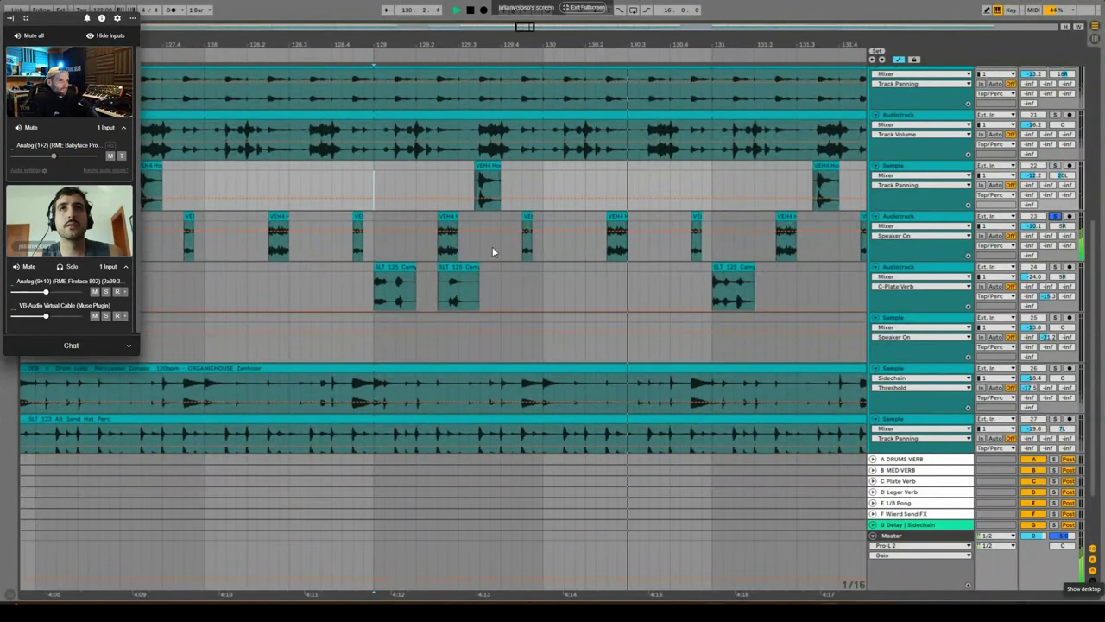
drag(704, 44, 706, 43)
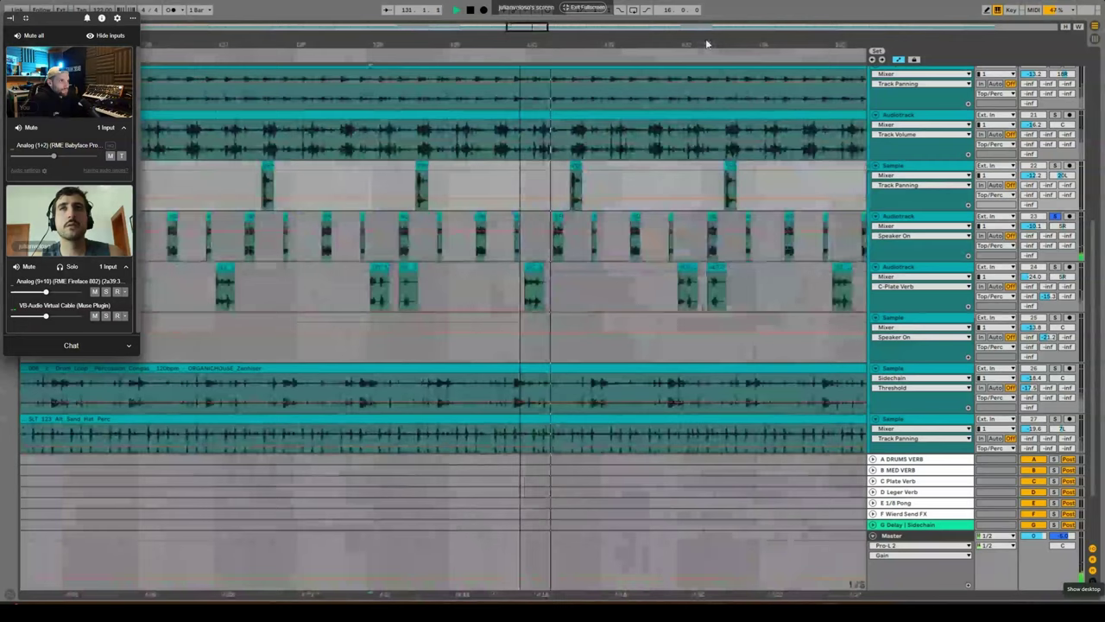
click(1055, 267)
key(space)
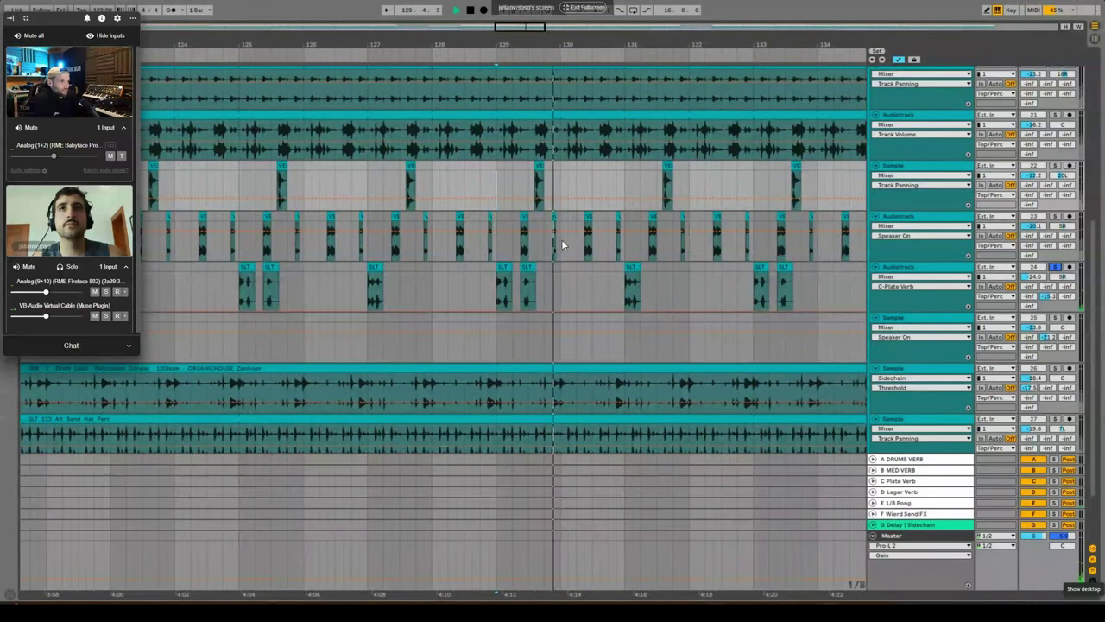
key(space)
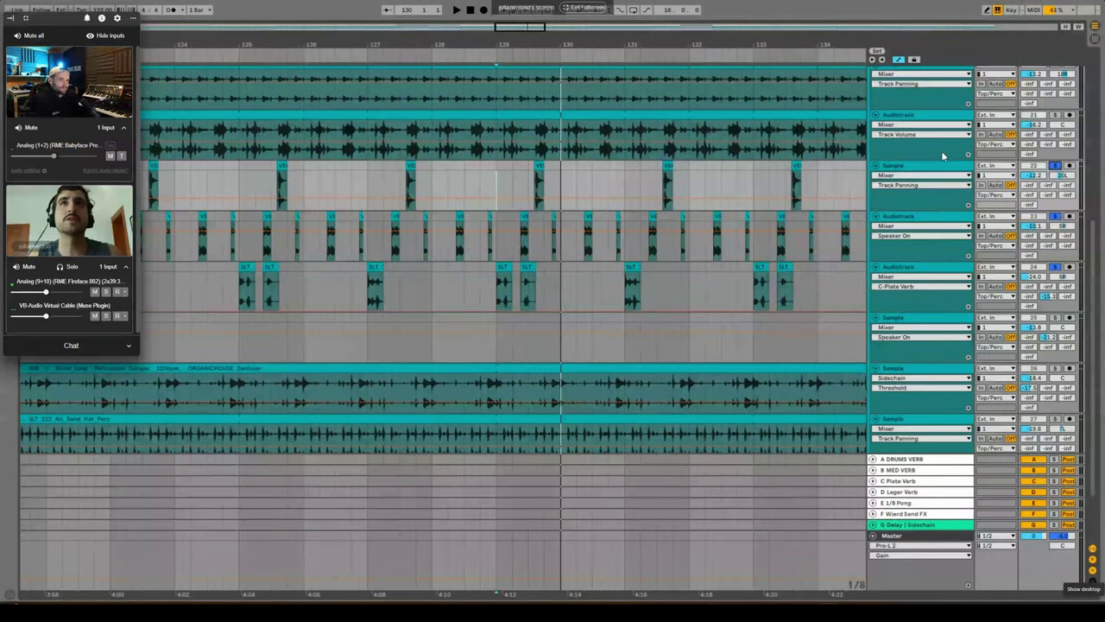
Play Sample track 22 and Audiotracks 23 and 24 together in solo from bar 129.
drag(503, 45, 489, 40)
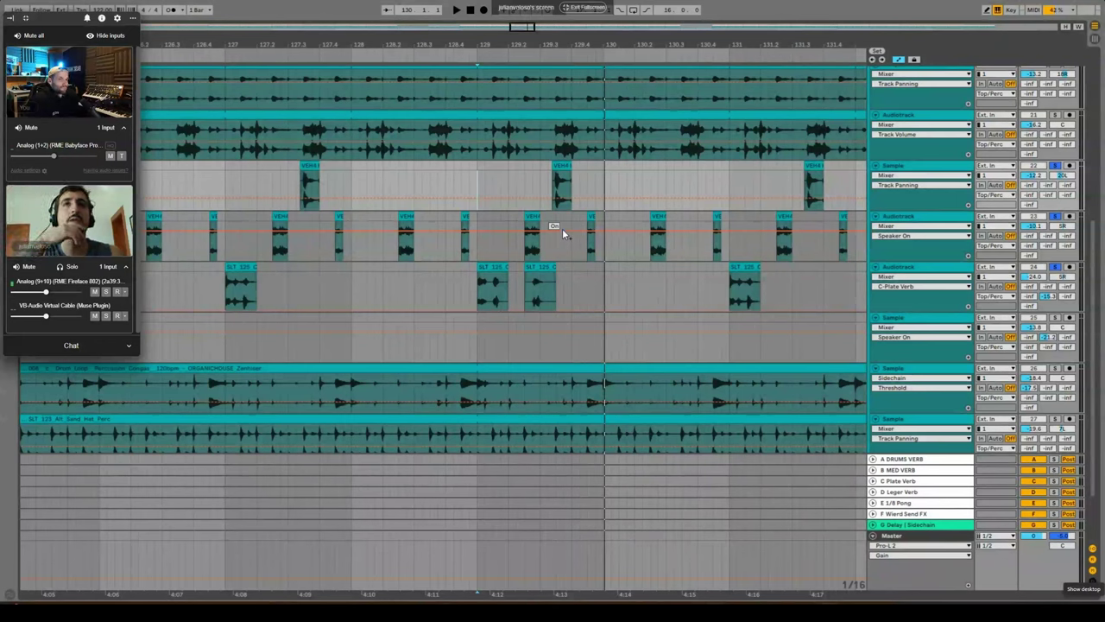
key(space)
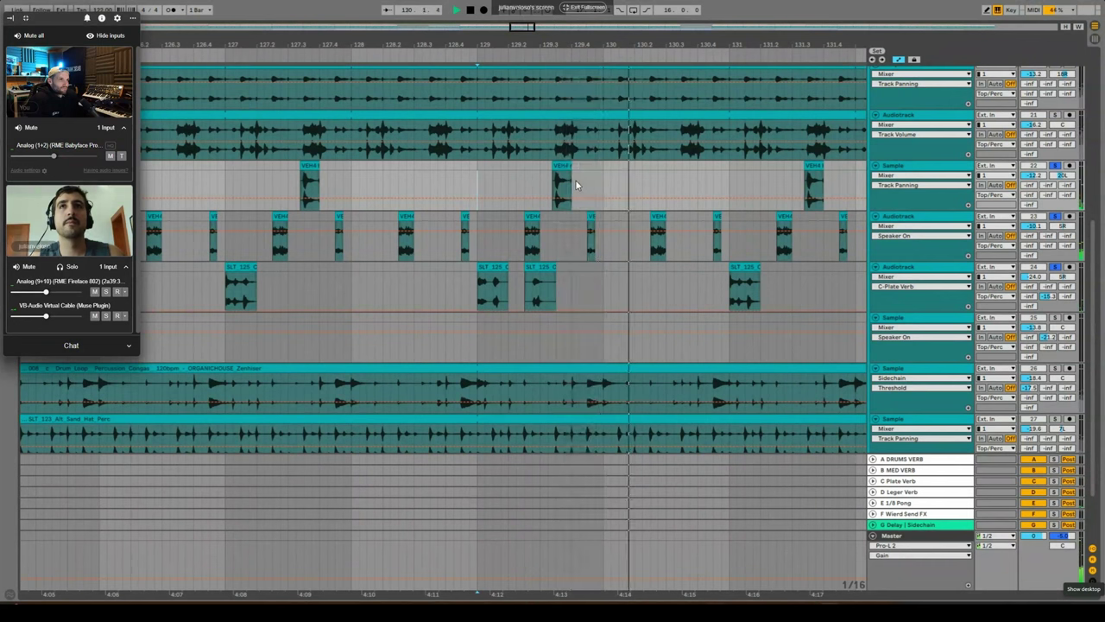
drag(761, 45, 582, 117)
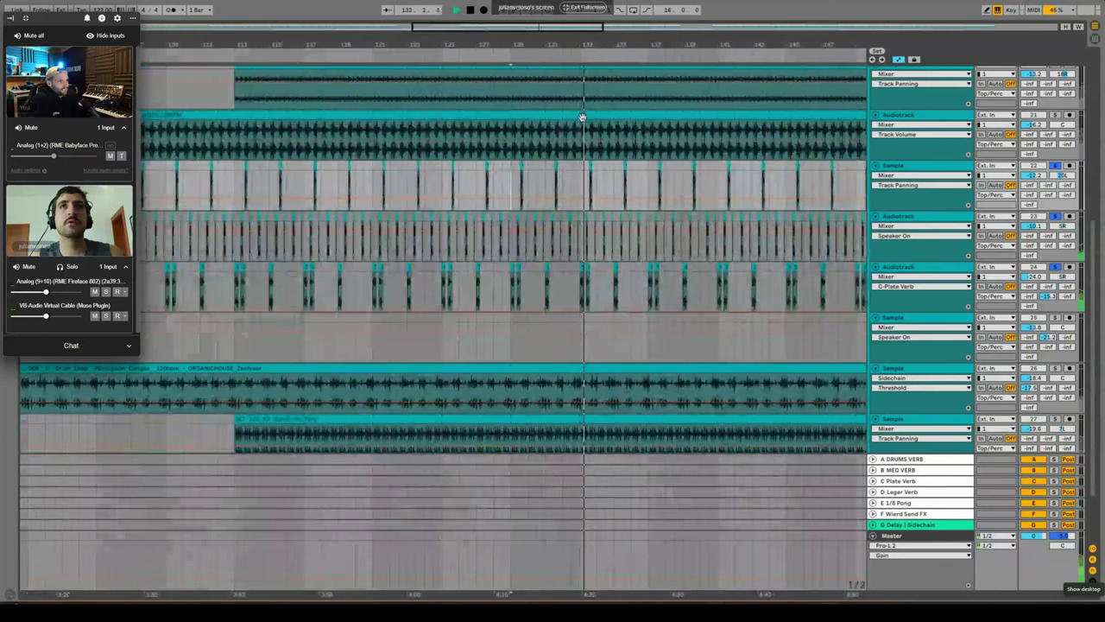
key(space)
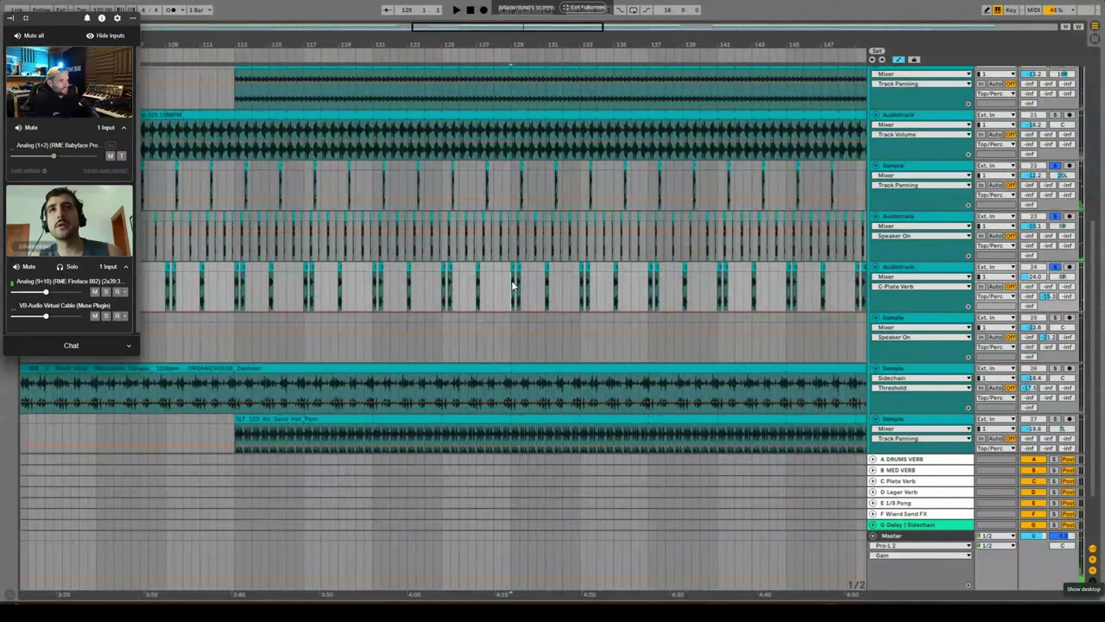
Solo the upper Top/Perc loops as well and play them with the drums from bar 129.
scroll(513, 285, up, 2)
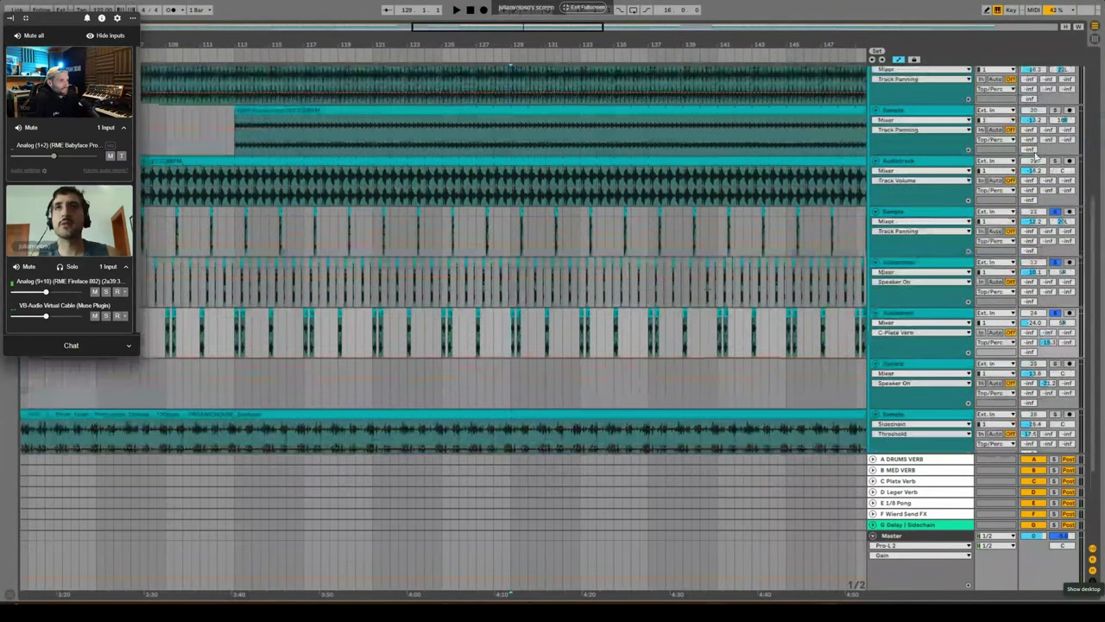
scroll(1055, 115, up, 6)
key(space)
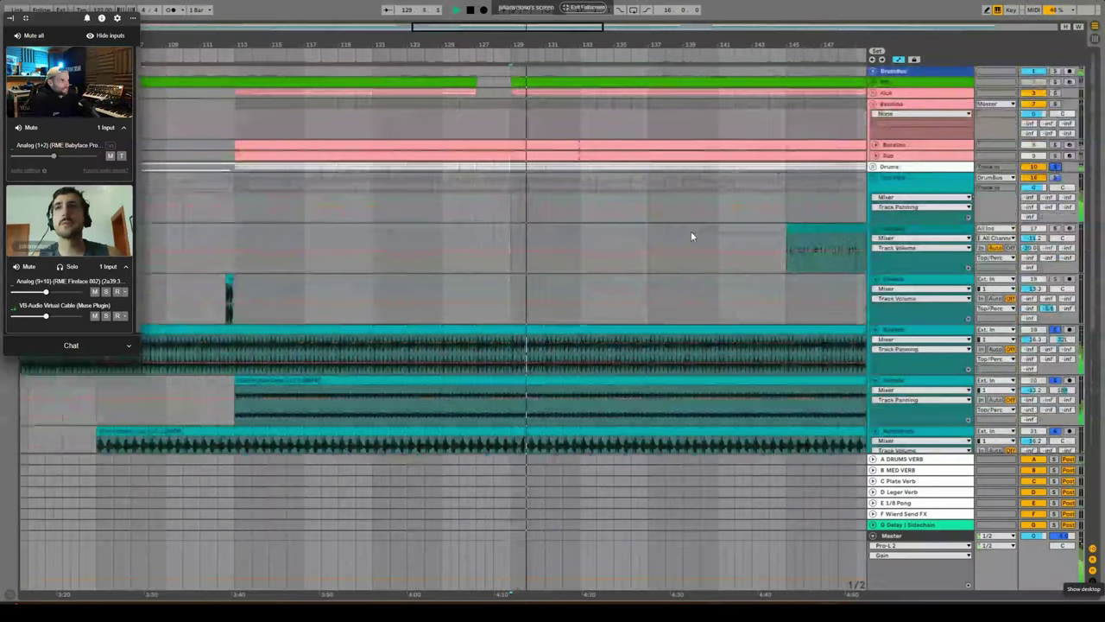
Play the combined percussion from bar 145, where the clip on Sample track 17 starts.
scroll(742, 203, down, 3)
click(793, 179)
key(space)
drag(774, 44, 547, 44)
scroll(618, 155, down, 12)
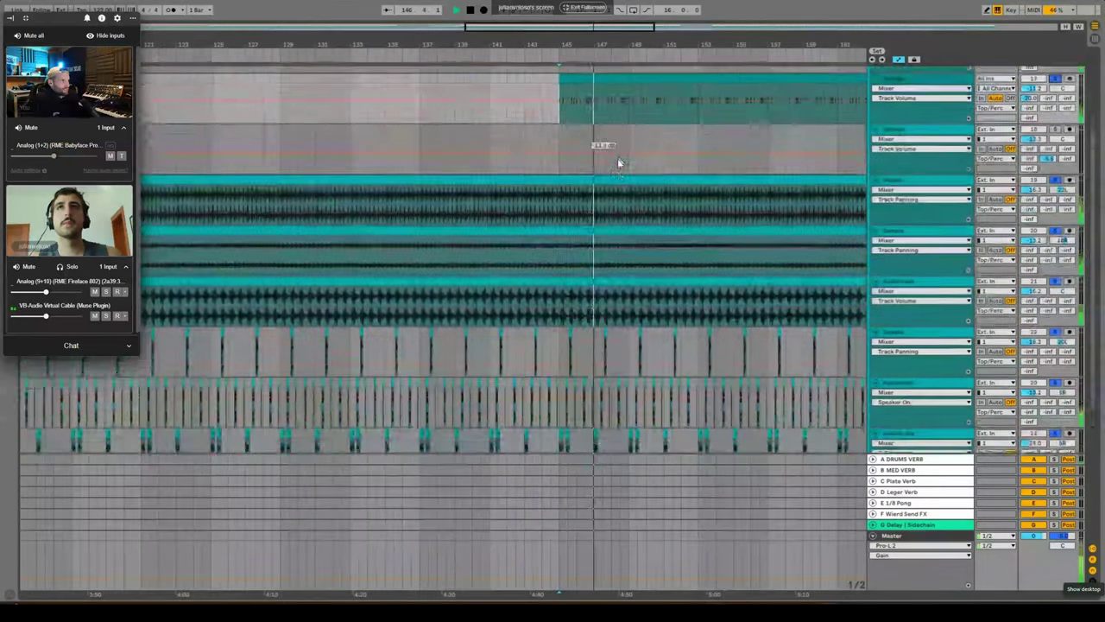
scroll(613, 220, down, 2)
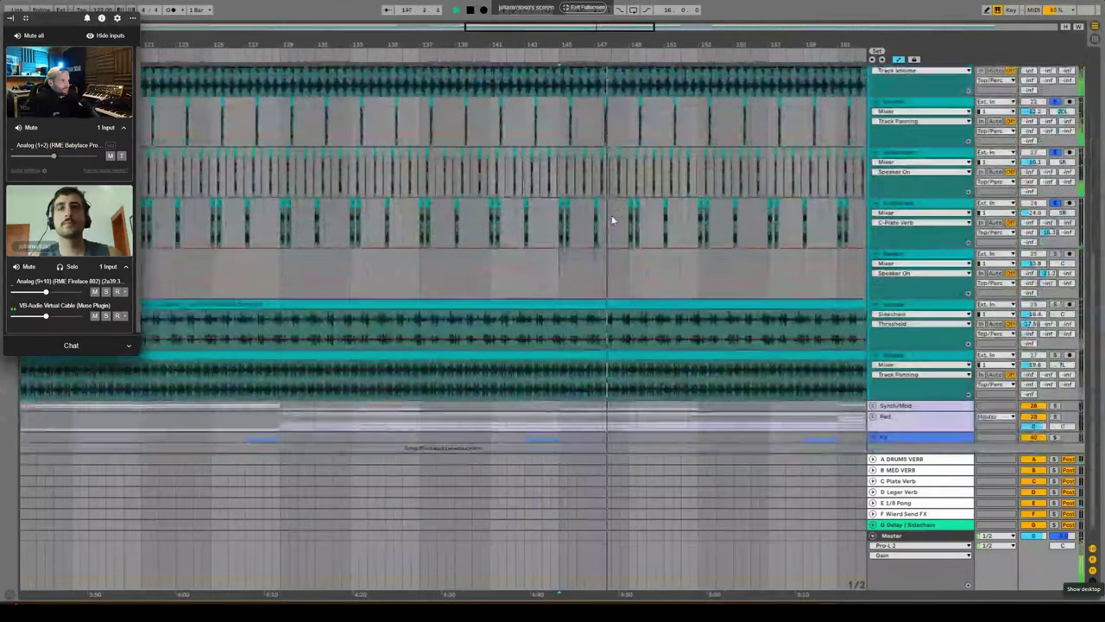
Find the hits on Sample track 25 at bar 177, solo that track and play it.
click(557, 258)
double_click(594, 44)
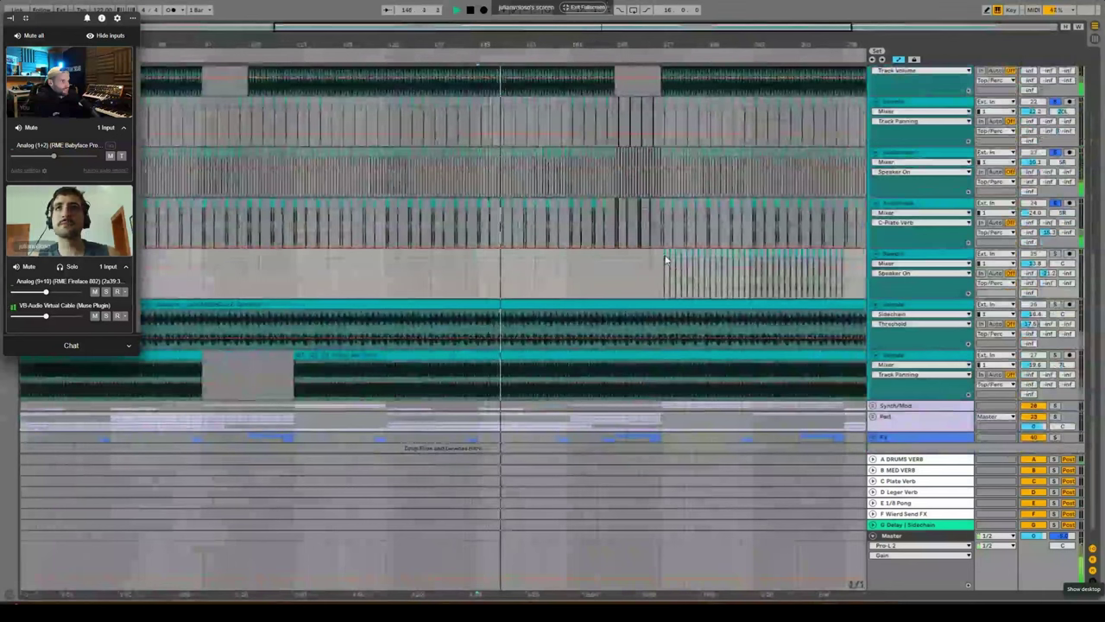
drag(670, 39, 671, 44)
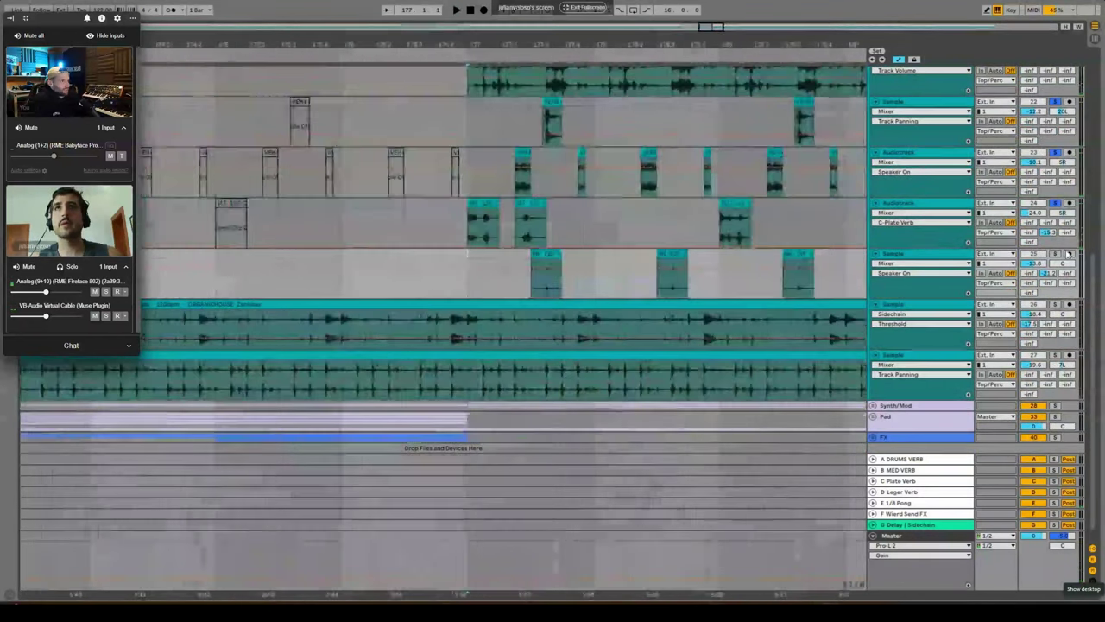
click(1056, 254)
key(space)
drag(540, 44, 511, 41)
key(space)
Select bar 177 across tracks 22 to 25 and play these four tracks together in solo.
drag(338, 255, 484, 105)
ctrl+click(1056, 202)
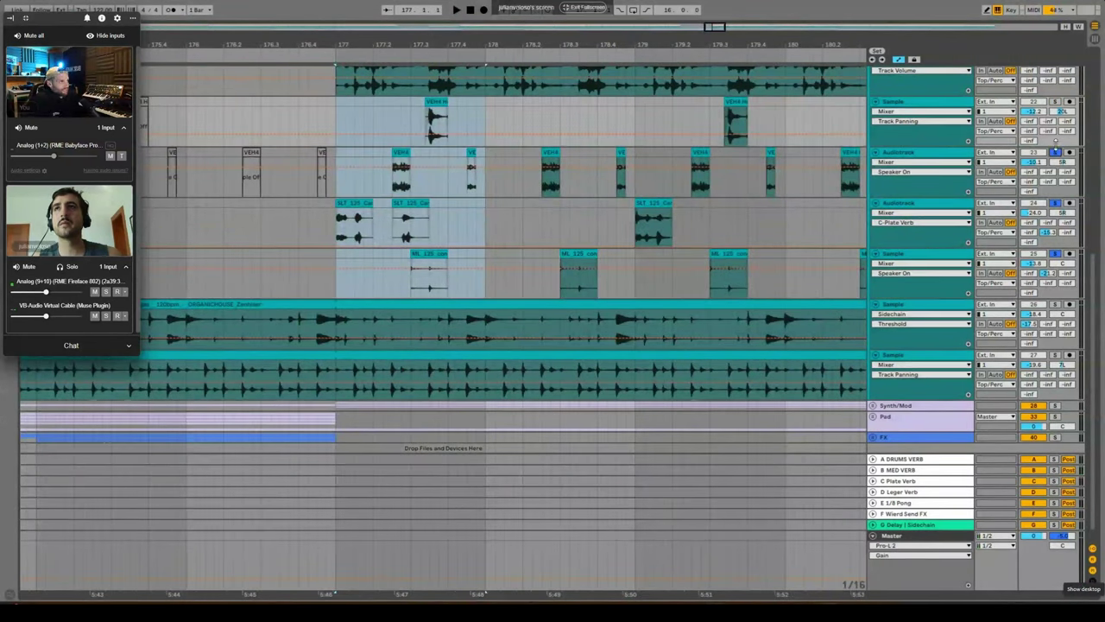
key(space)
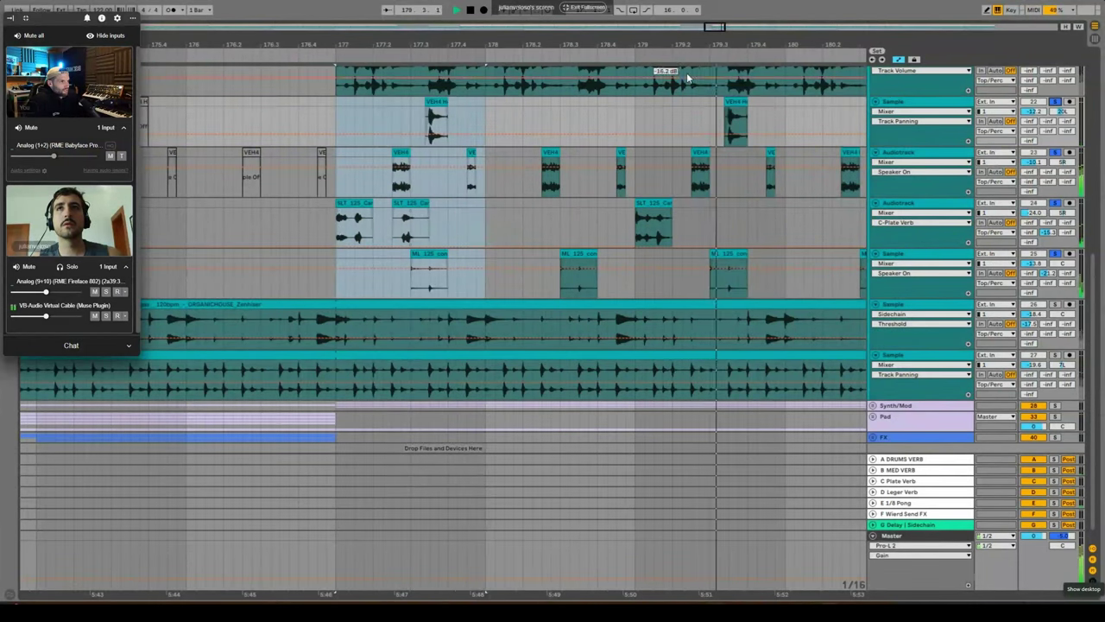
drag(746, 39, 735, 34)
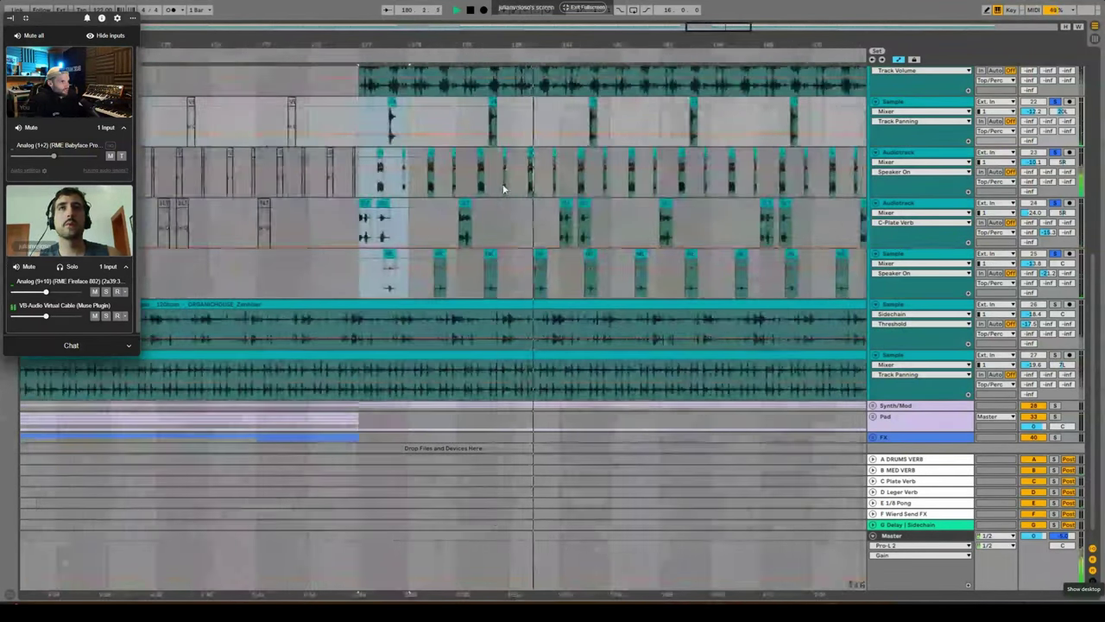
scroll(442, 199, down, 1)
key(space)
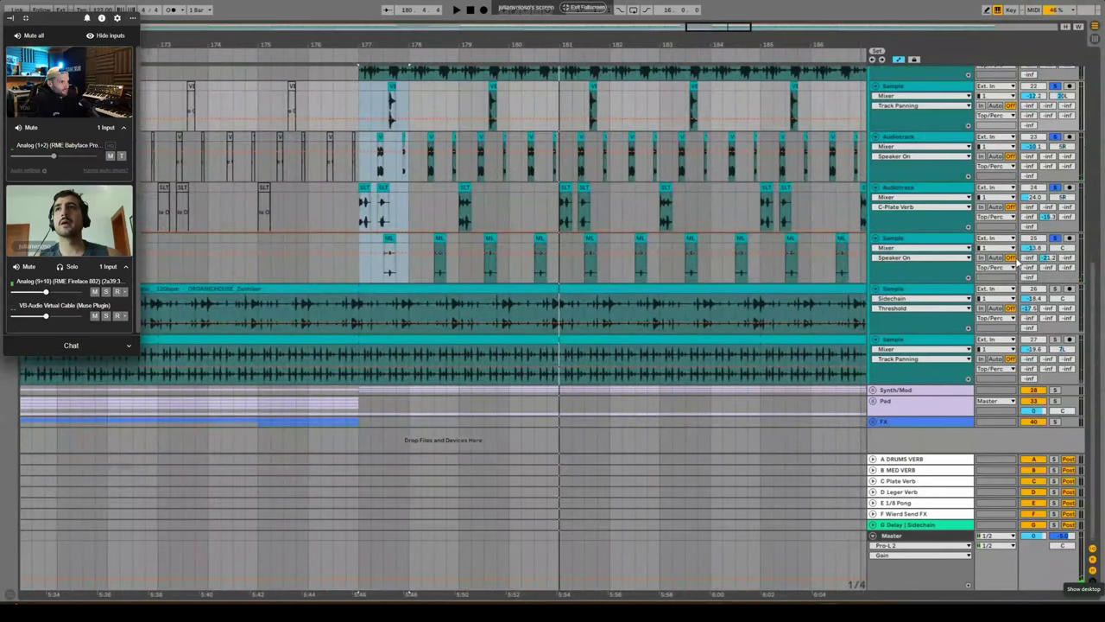
Inspect the device chain of the B MED VERB return and its ValhallaRoom reverb settings.
click(912, 469)
click(912, 240)
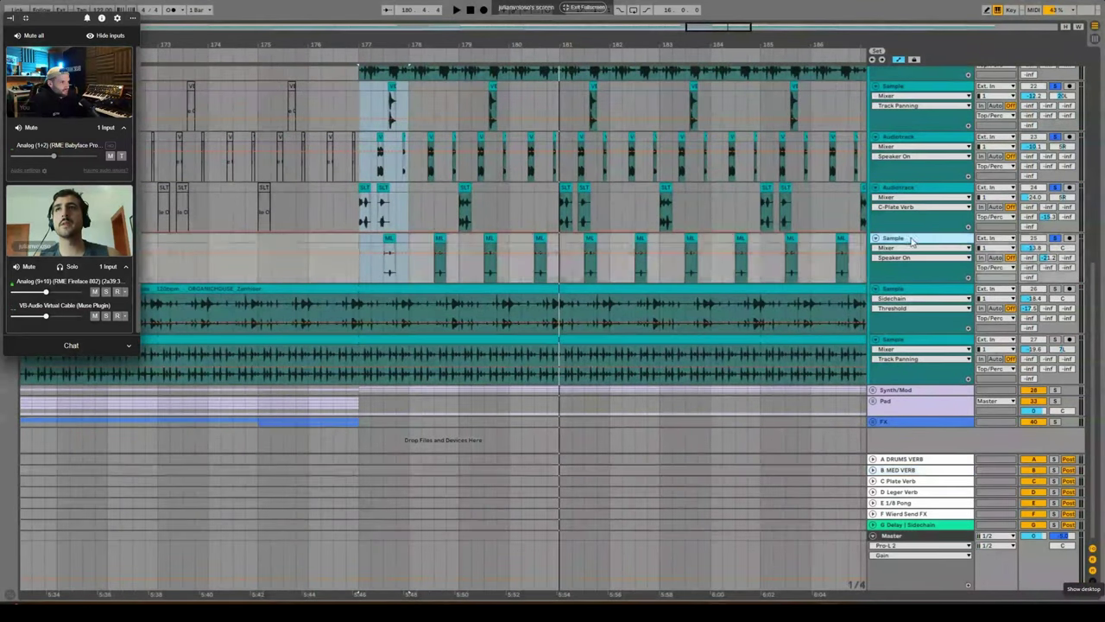
double_click(914, 471)
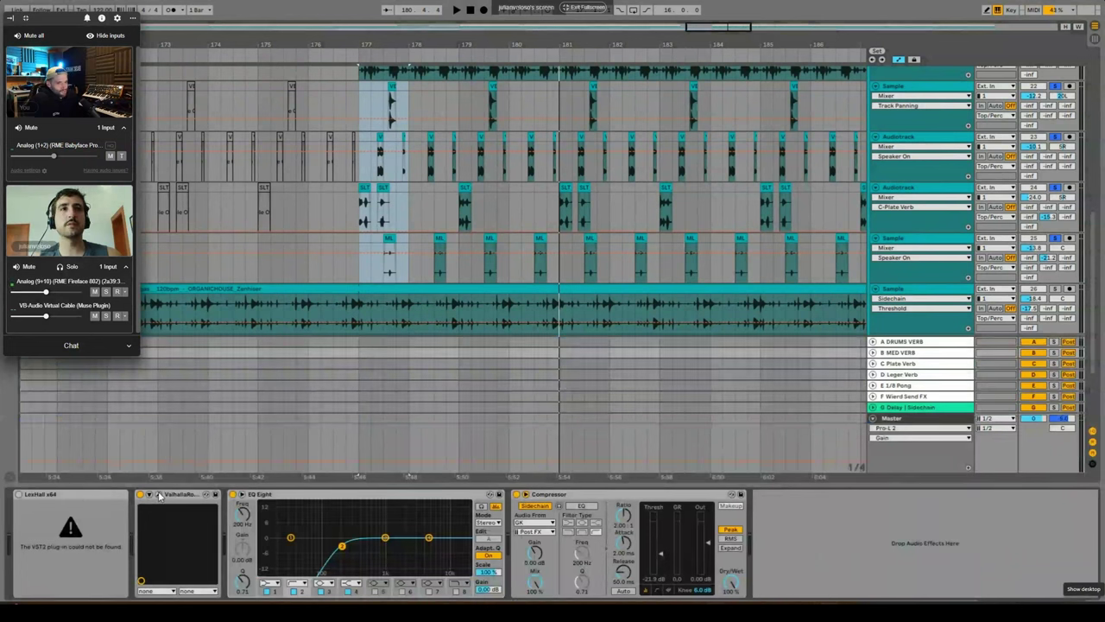
click(159, 495)
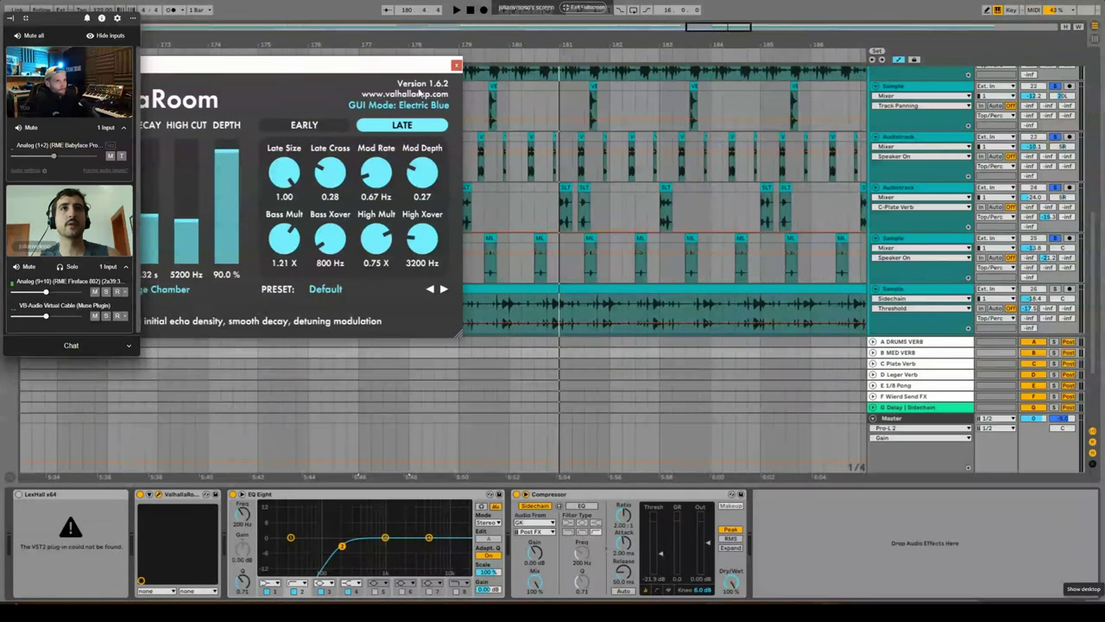
click(457, 65)
Select about one bar from the first hit on Sample track 25 and play it, moving the video-call window aside.
drag(378, 242, 436, 238)
drag(51, 22, 1012, 262)
key(space)
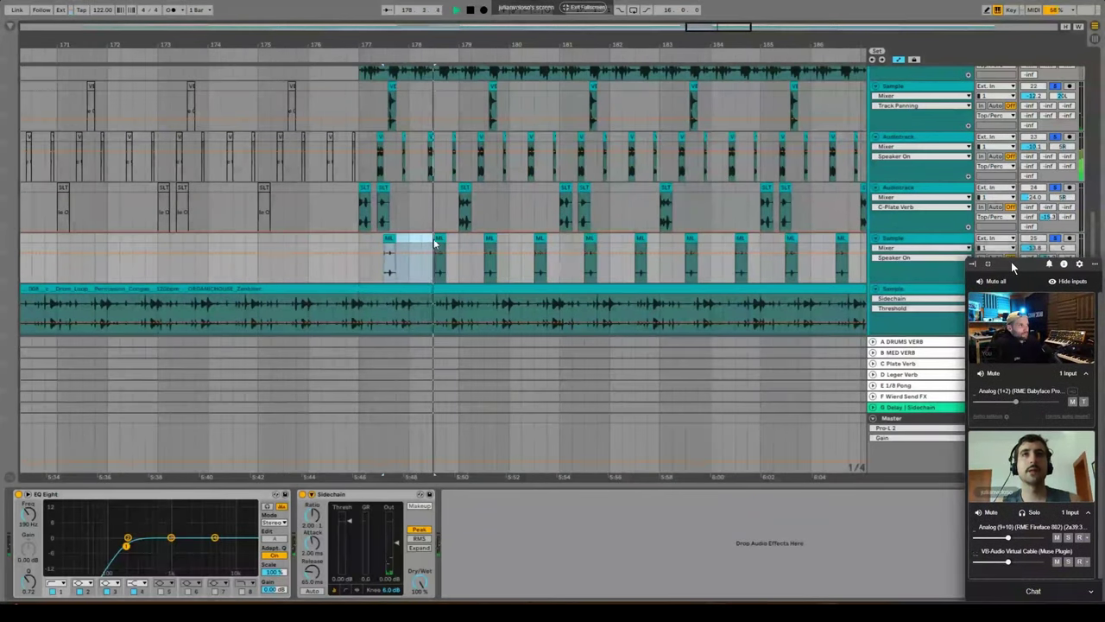
key(space)
click(383, 241)
Clear the other solos and audition Sample track 25 alone from its first hit in bar 177.
click(1055, 238)
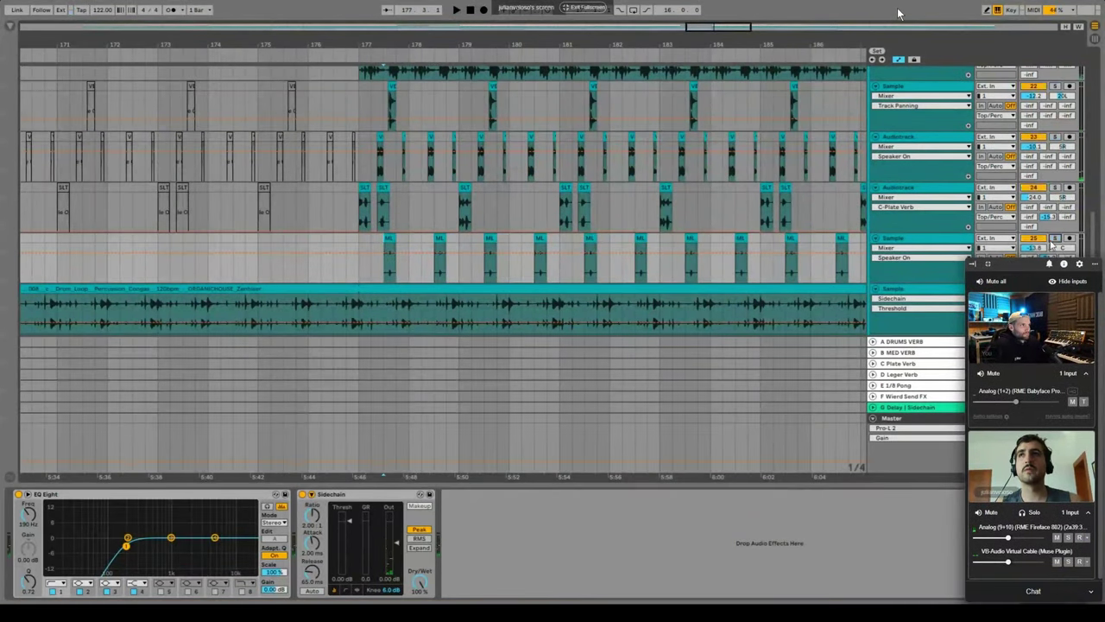
click(1055, 238)
click(898, 9)
key(space)
Solo the conga loop on Sample track 26, play it from bar 177 and show its Sidechain compressor's full settings.
click(647, 291)
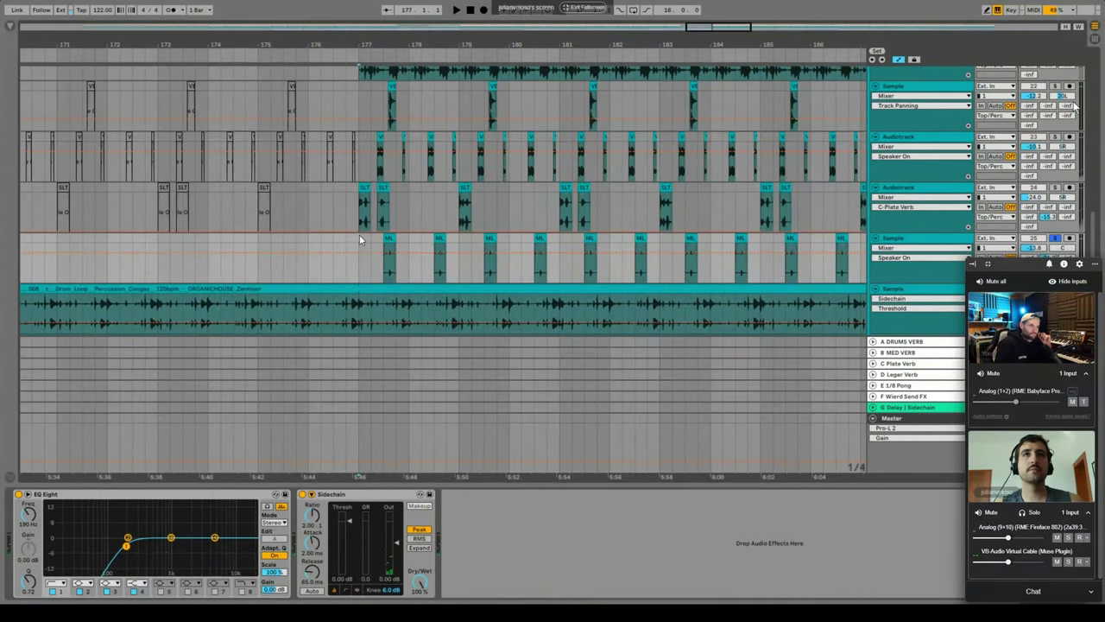
key(space)
scroll(358, 234, down, 3)
scroll(553, 225, down, 2)
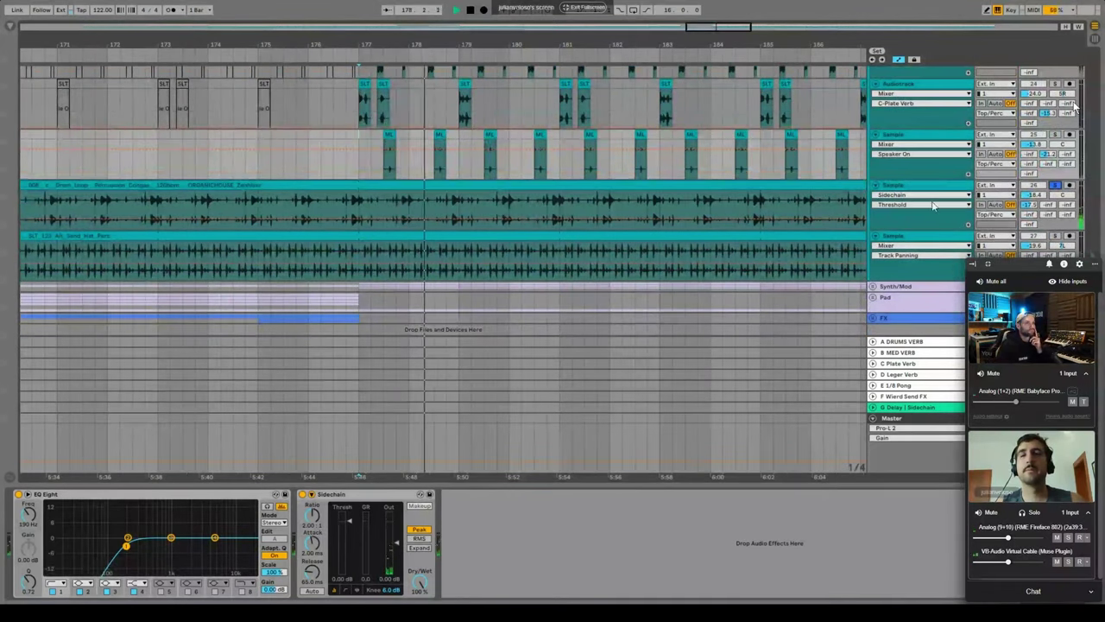
click(311, 494)
key(space)
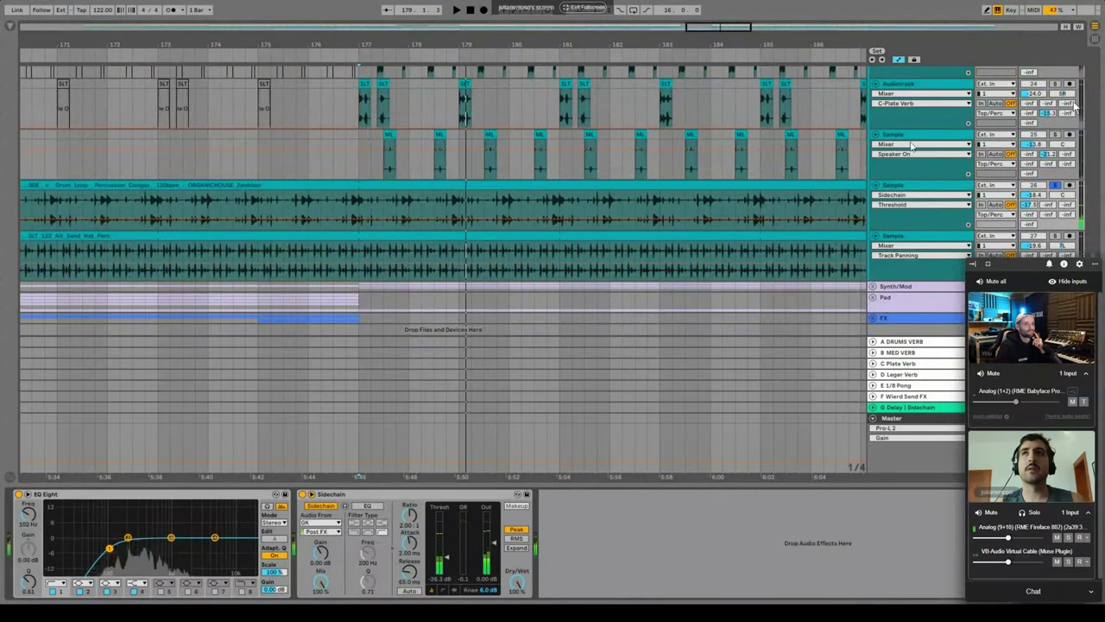
Compare the effect chains of Sample track 25, Audiotrack 23 and Sample track 22.
click(906, 136)
scroll(545, 227, up, 4)
click(898, 175)
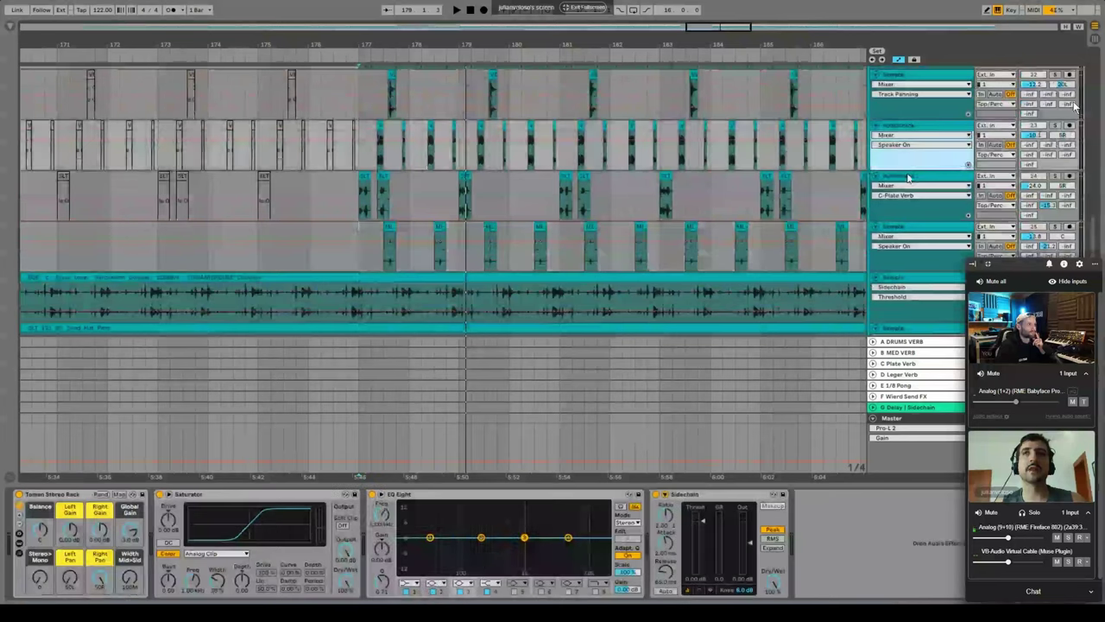
scroll(642, 325, up, 1)
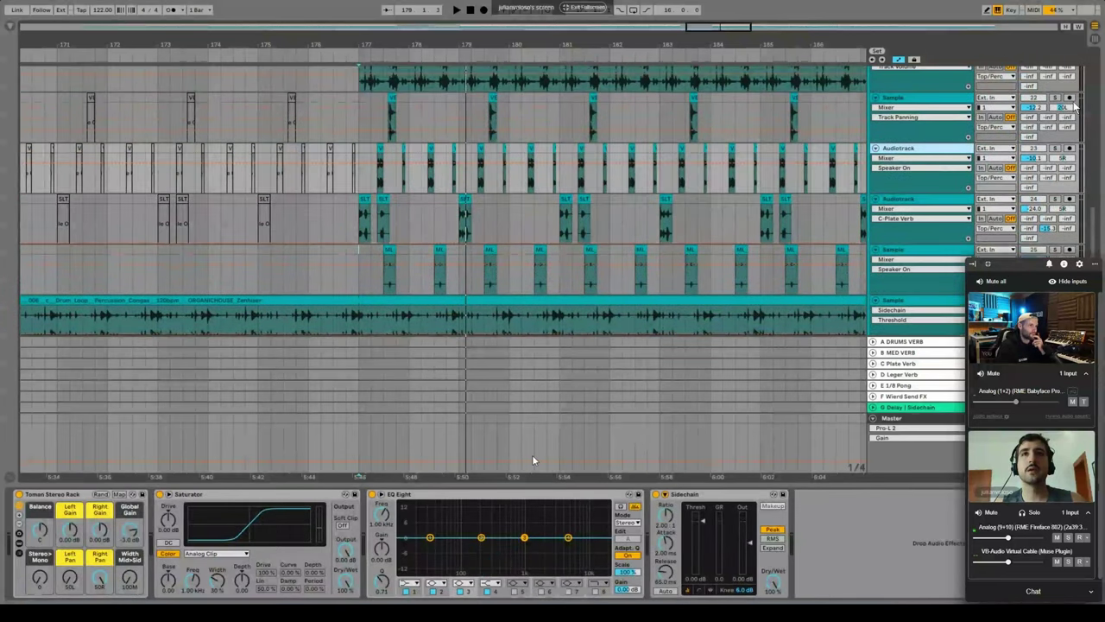
scroll(605, 238, up, 1)
click(917, 144)
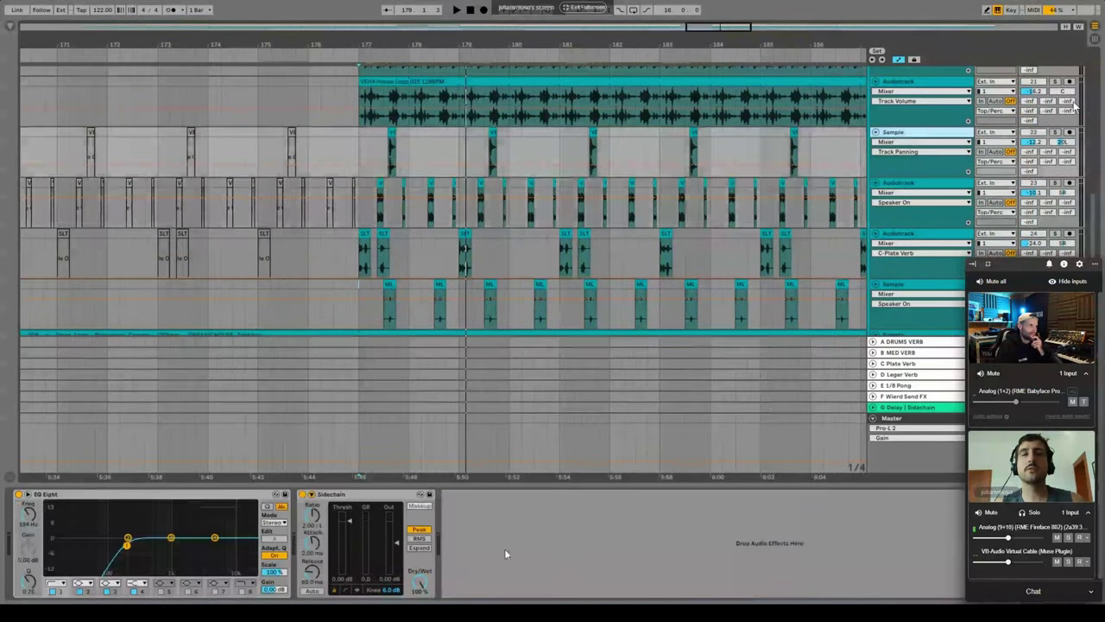
Solo Sample track 22, show its effect chain and select bar 177 around its first hit.
drag(481, 486, 481, 578)
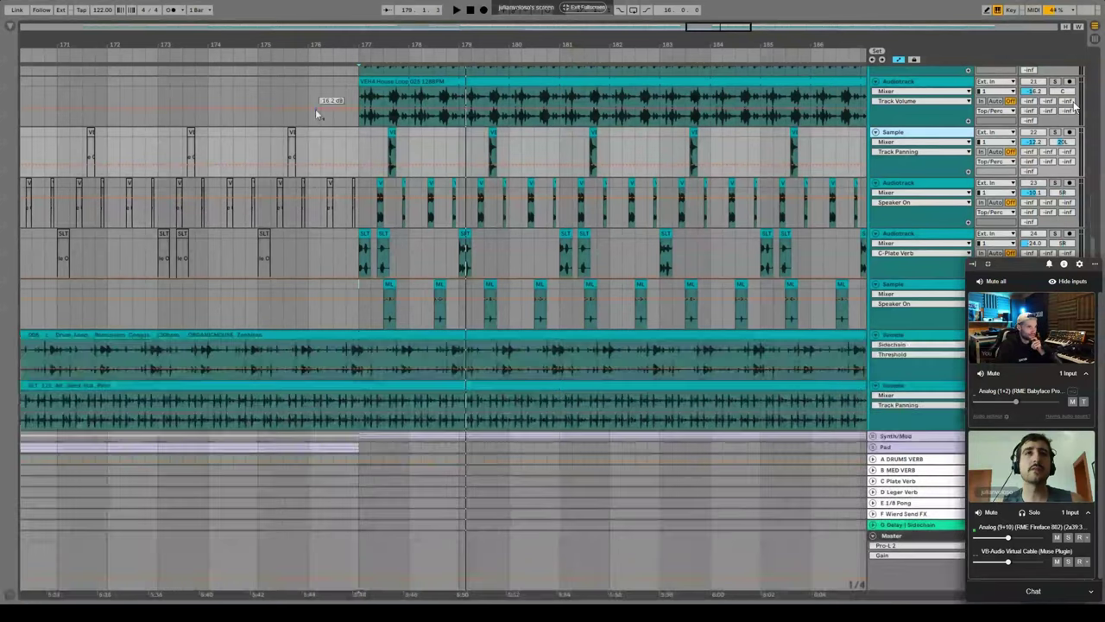
click(369, 151)
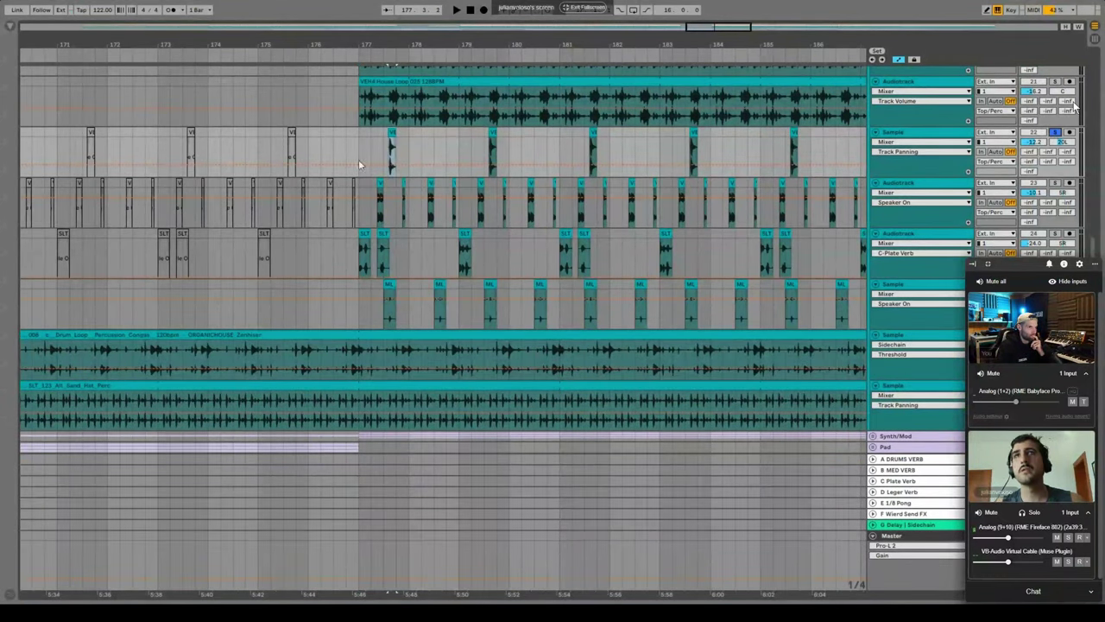
double_click(910, 132)
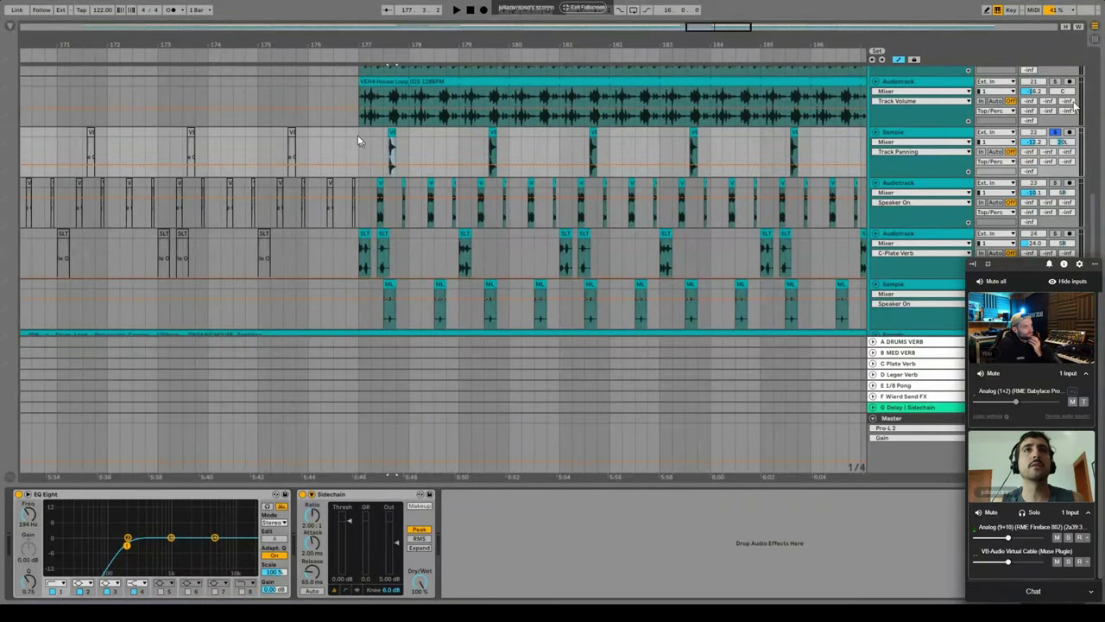
drag(359, 140, 423, 131)
scroll(404, 164, down, 5)
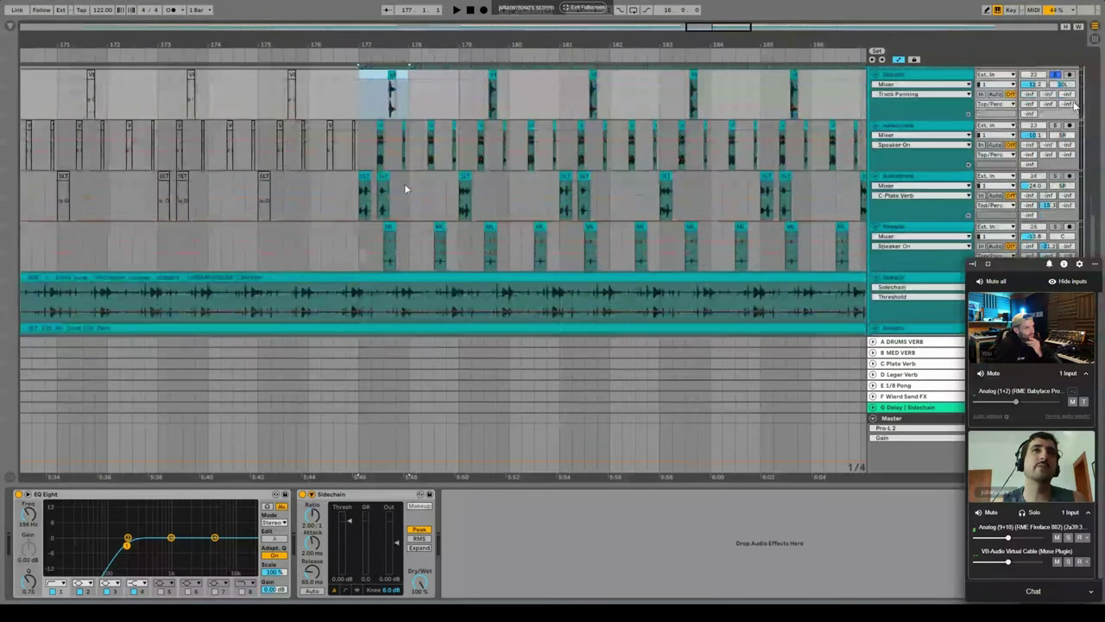
Audition the hat percussion loop below the conga loop from bar 177, checking its effect chain and clip waveform.
click(359, 226)
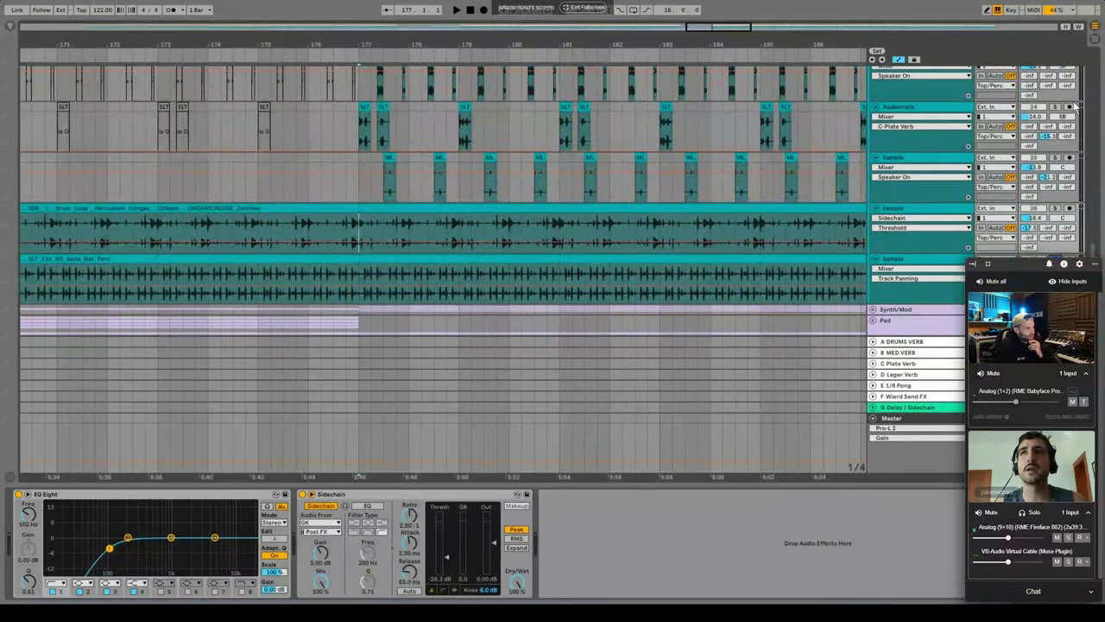
drag(379, 45, 380, 40)
key(space)
click(914, 262)
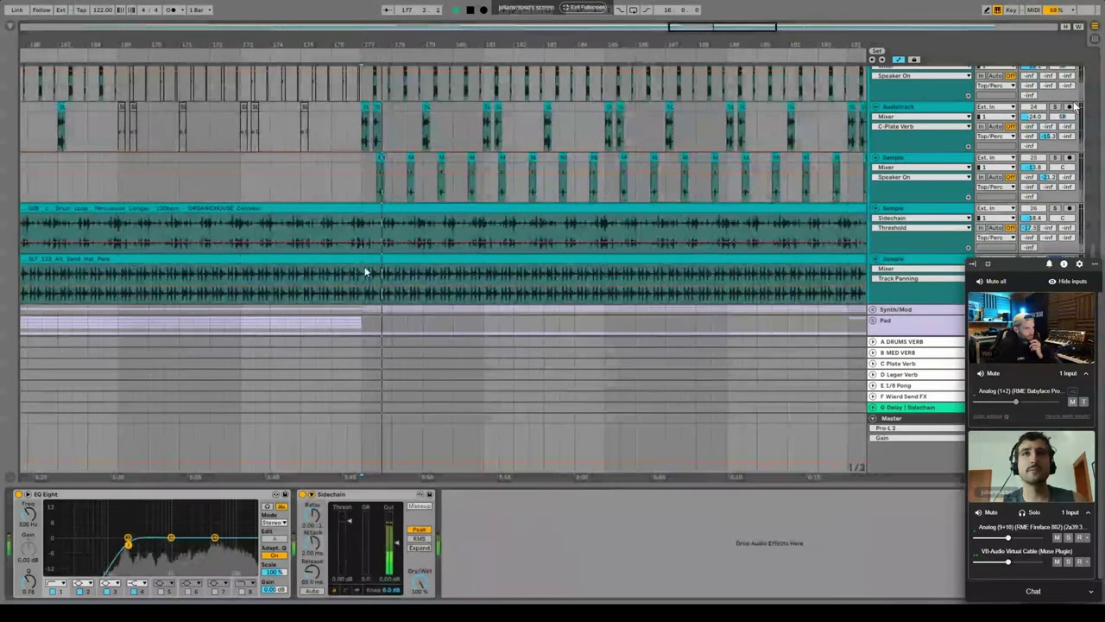
double_click(387, 259)
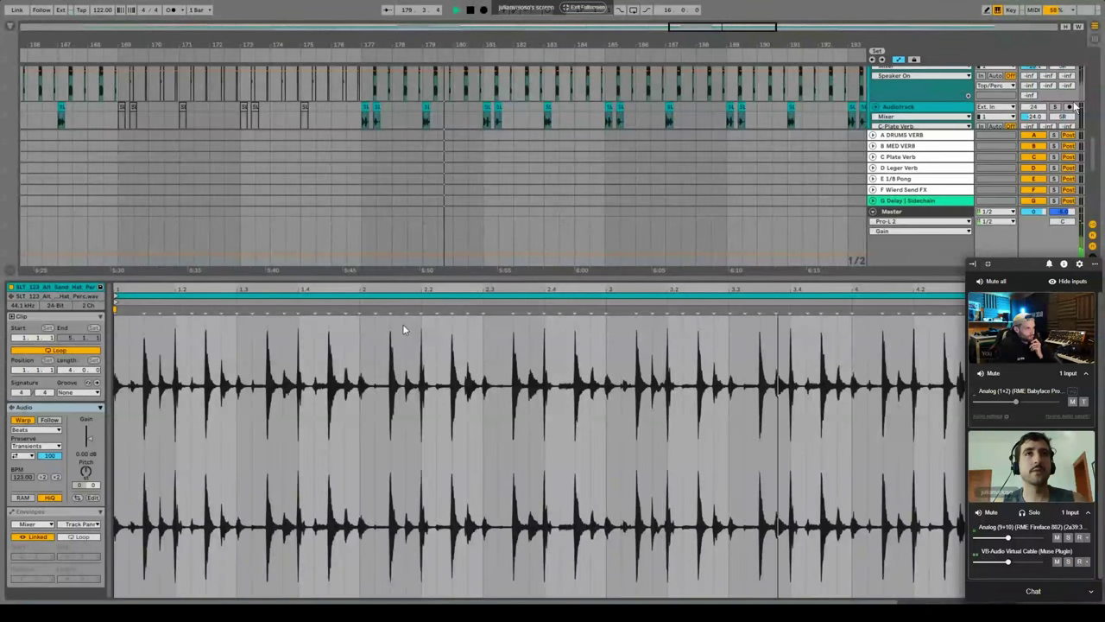
Set the EQ Eight low-cut frequency on the hat percussion loop's track to 267 Hz and hide the device view.
drag(425, 280, 536, 486)
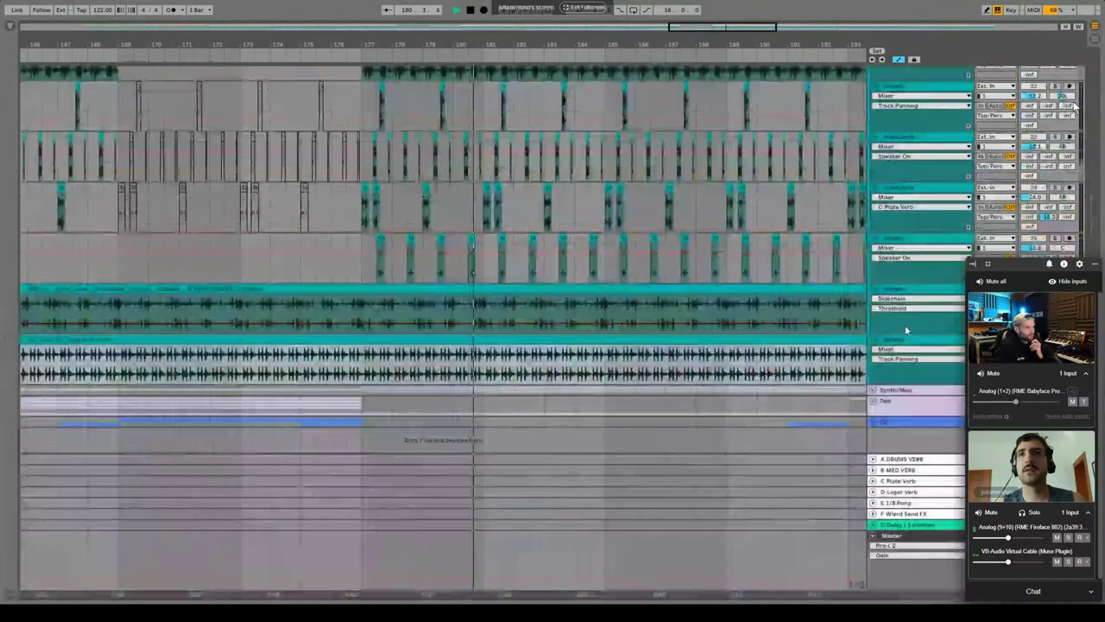
double_click(917, 290)
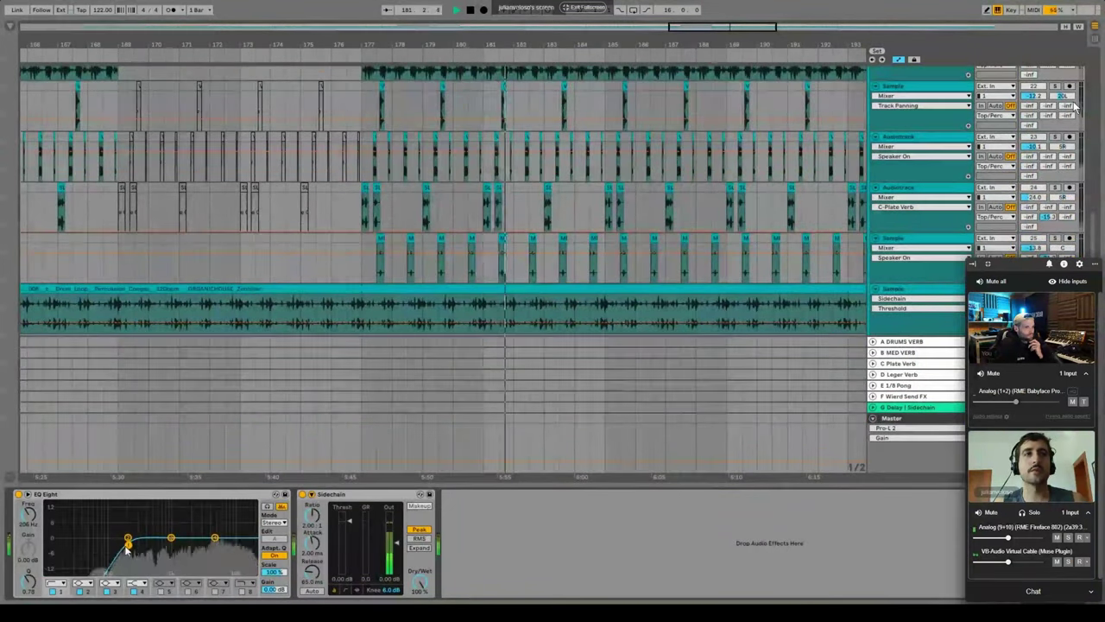
drag(129, 545, 110, 566)
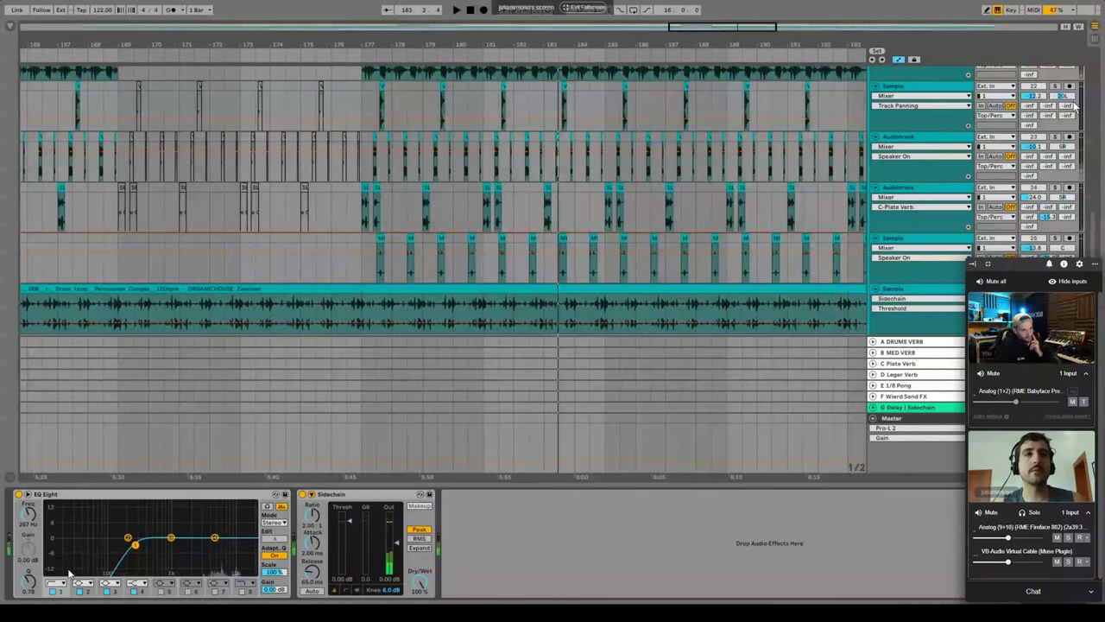
click(466, 484)
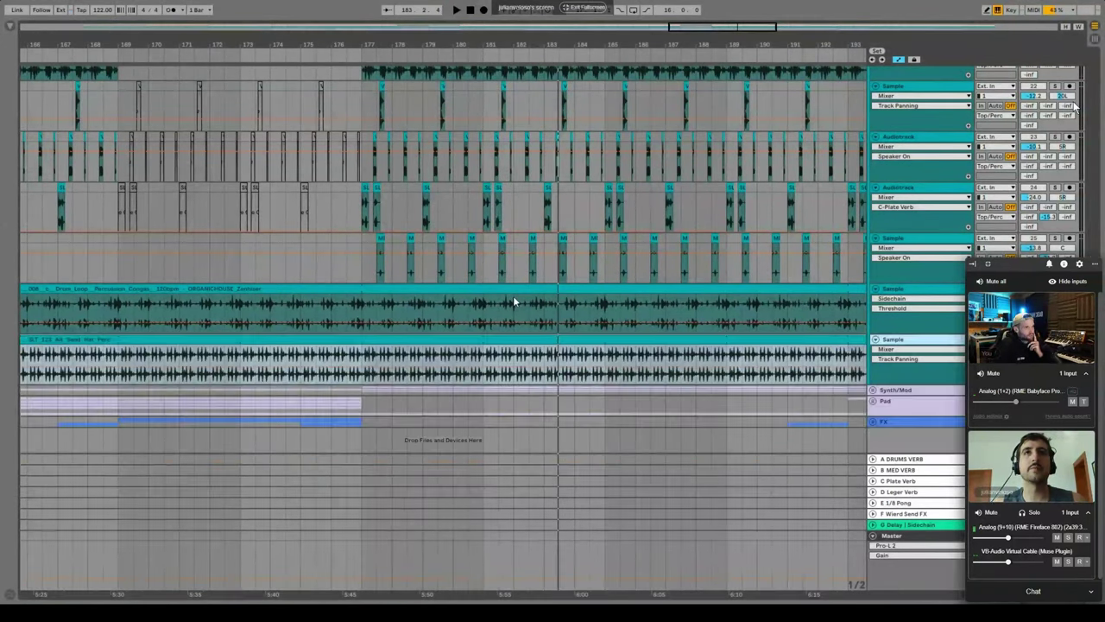
Play the soloed Top/Perc group from bar 177, fold it, and add the Drums and Kick groups to the solo.
scroll(513, 301, up, 3)
scroll(512, 301, up, 5)
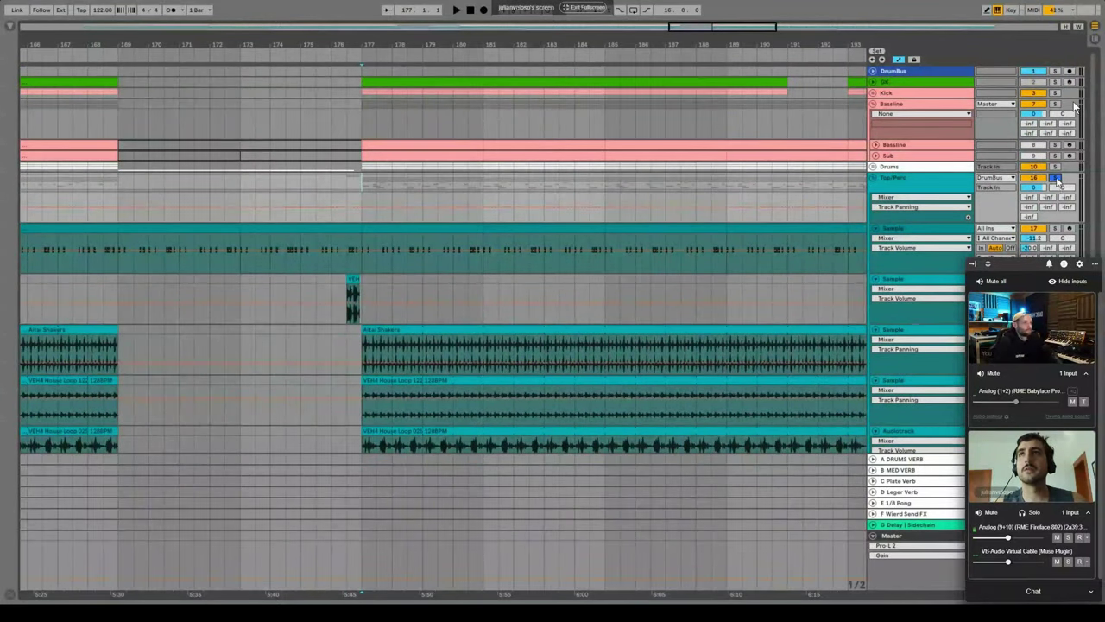
click(873, 178)
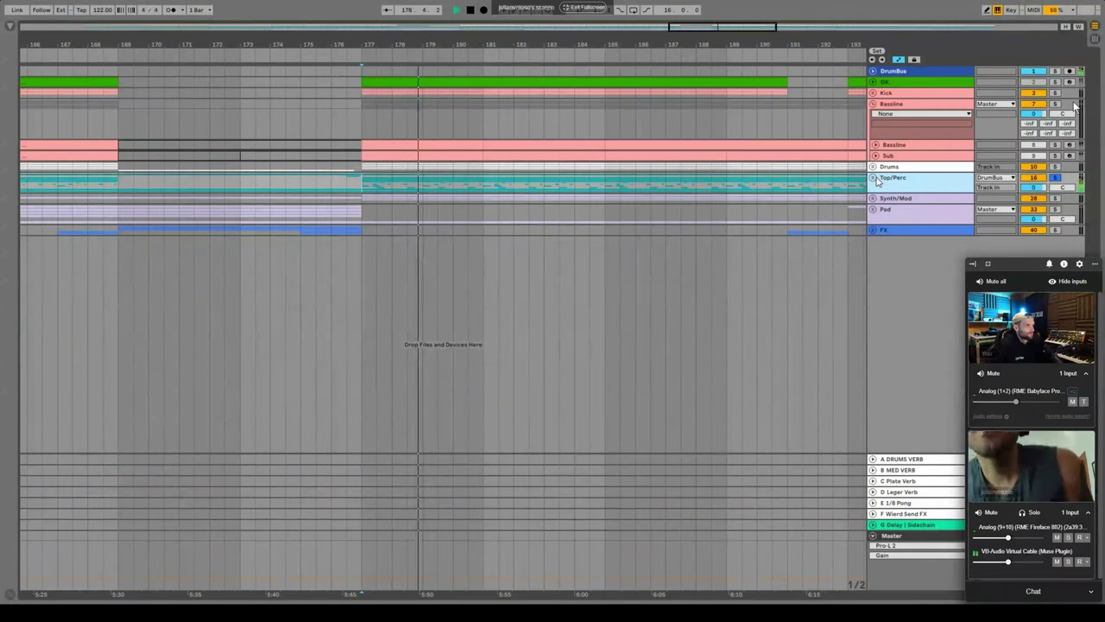
click(1054, 167)
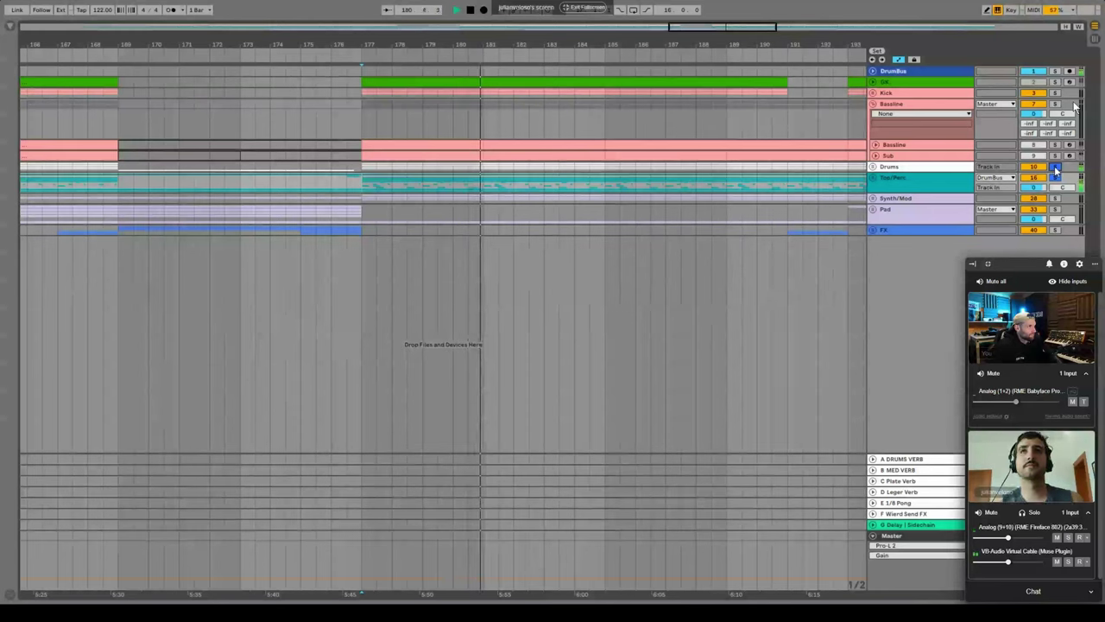
click(1055, 92)
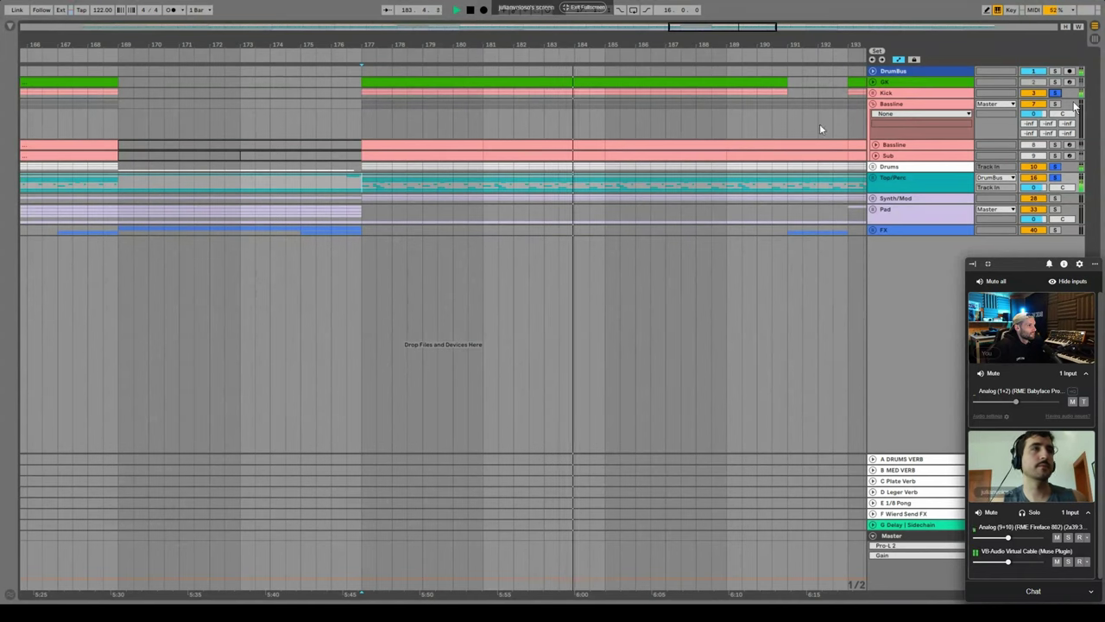
Expand the Kick group with its first LOW and Kick Resampled tracks, solo LOW and show its device chain.
click(875, 93)
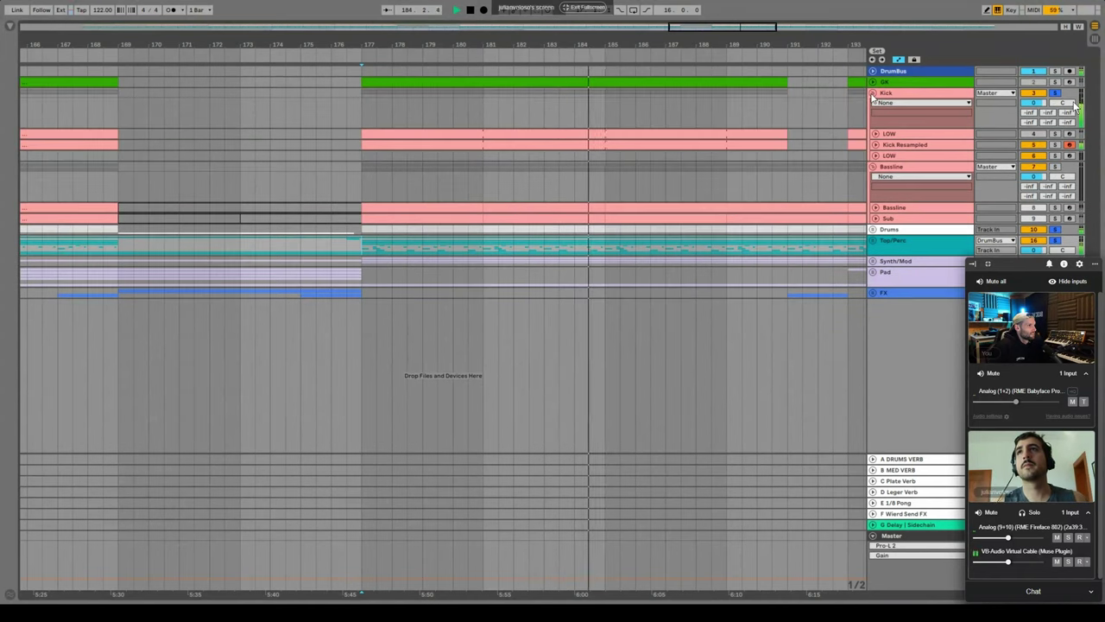
click(876, 145)
click(875, 134)
click(894, 134)
click(1054, 135)
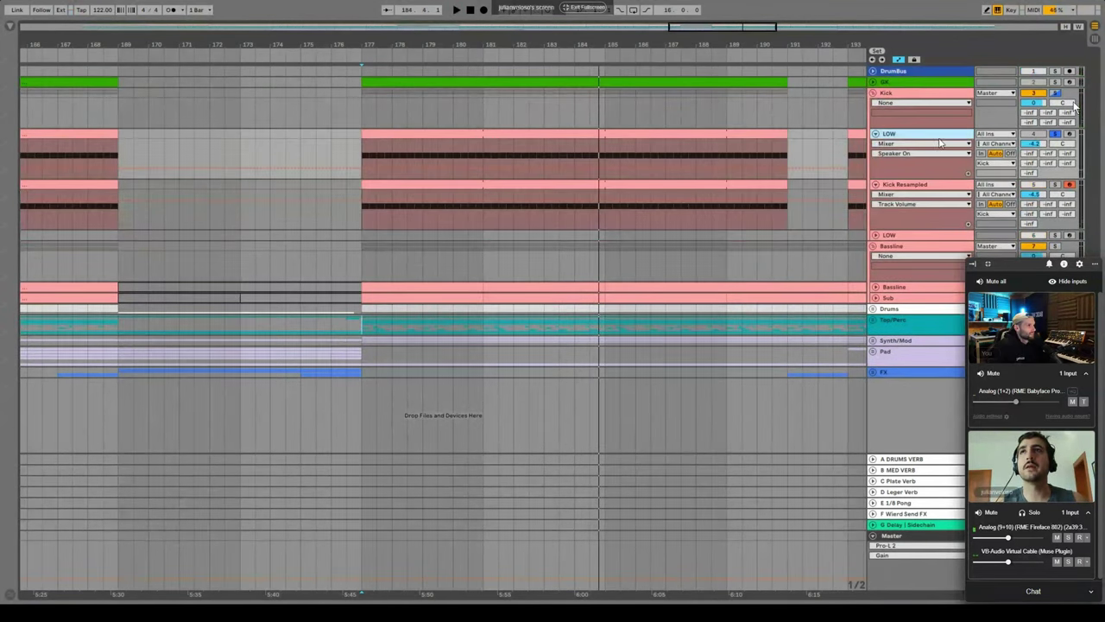
double_click(937, 138)
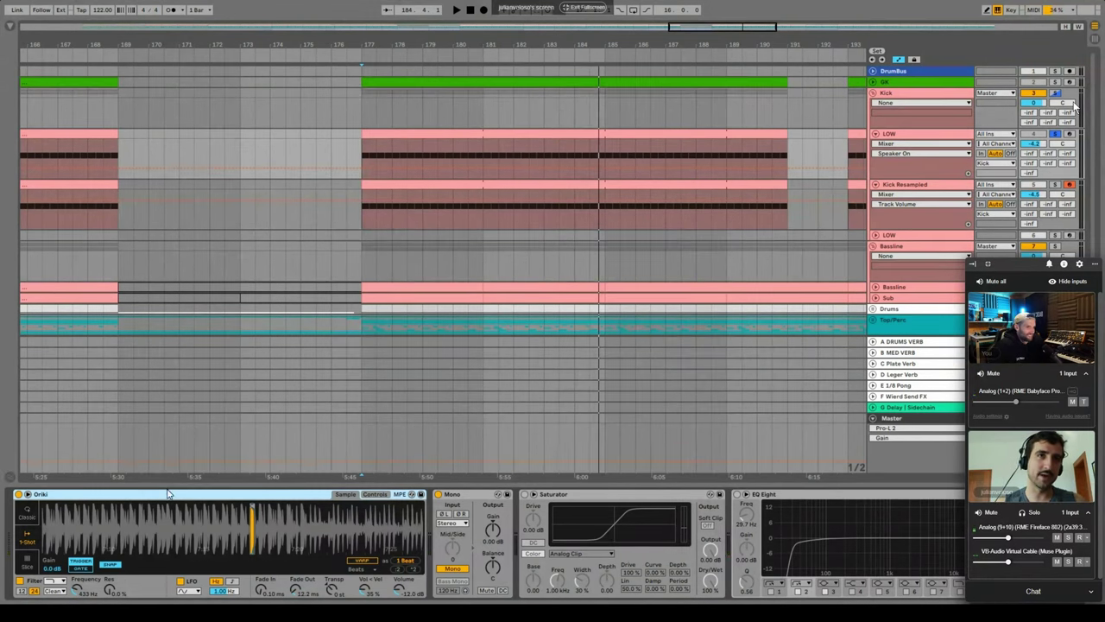
Play the soloed LOW kick track from bar 177 several times in short passes.
key(space)
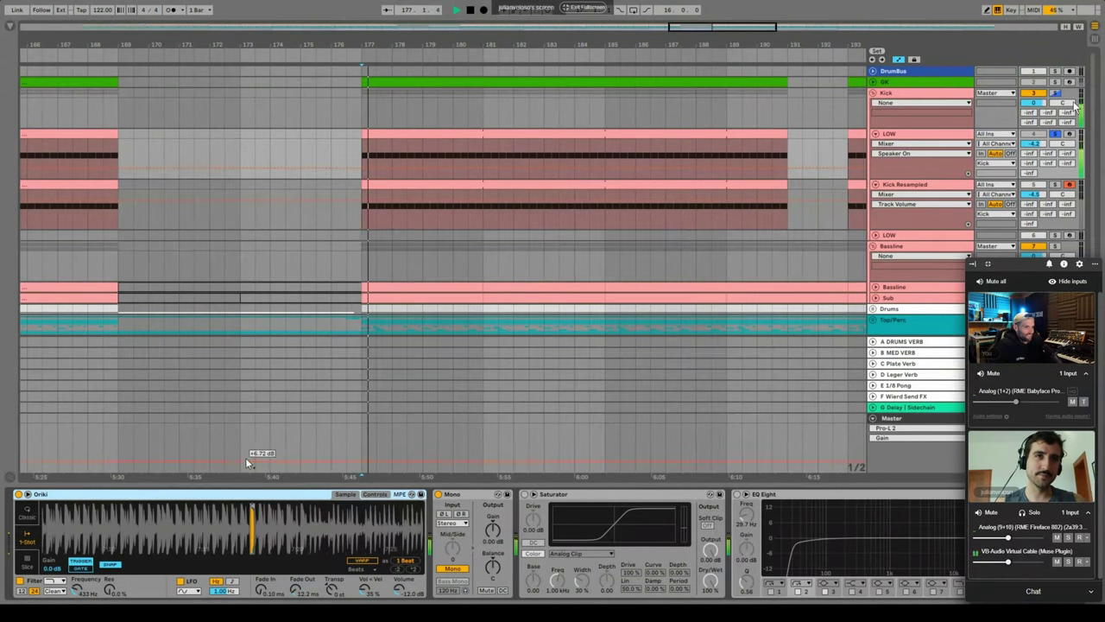
click(898, 140)
key(space)
key(space)
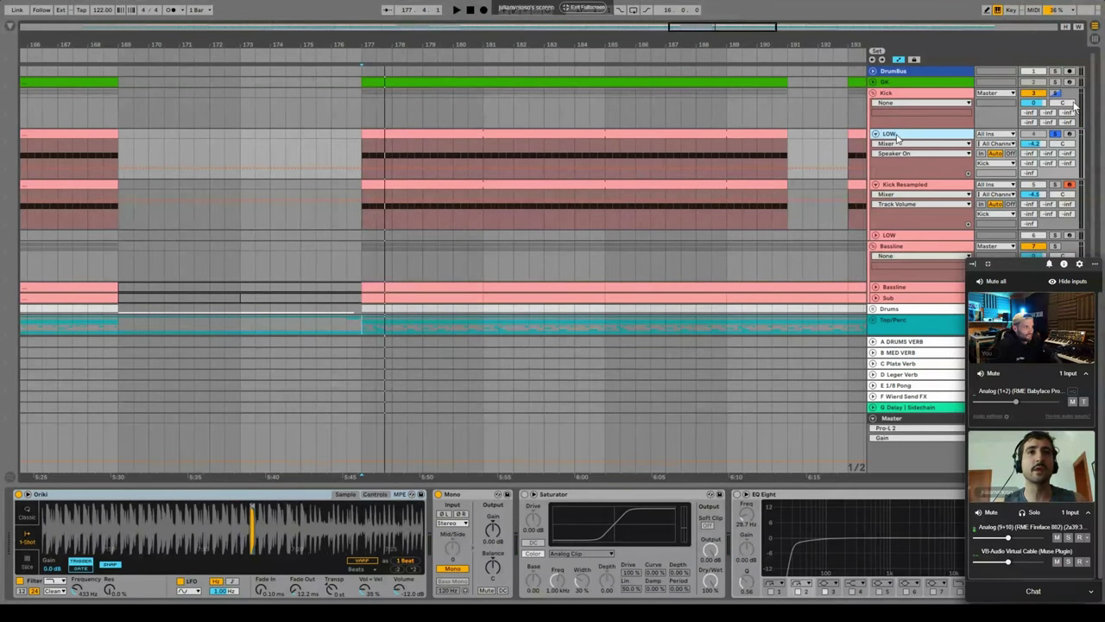
key(space)
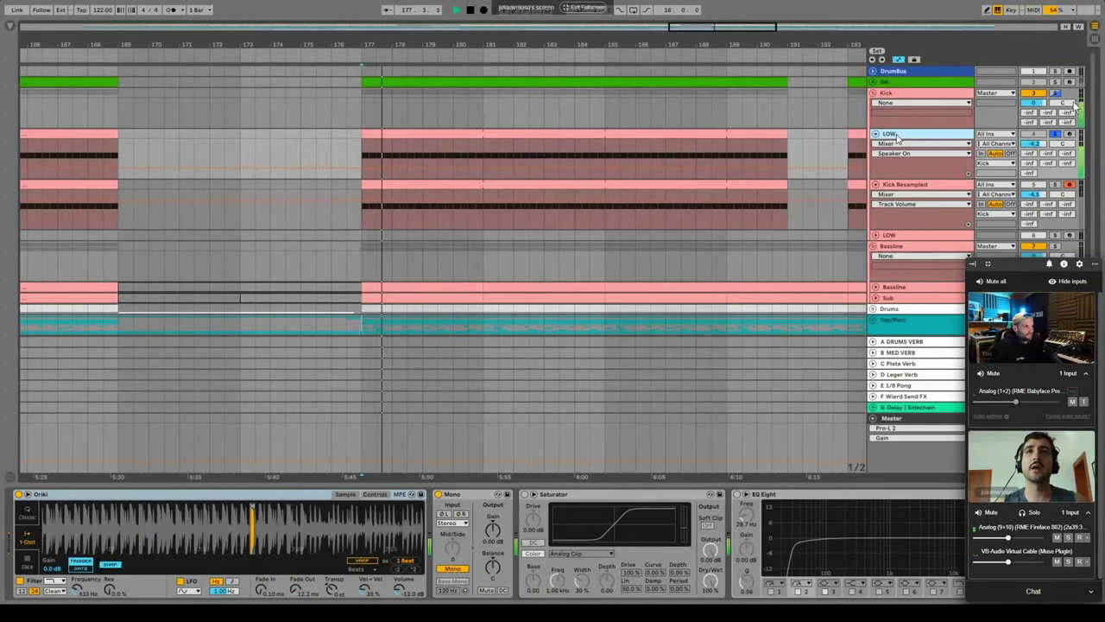
key(space)
Inspect the LOW track's Oriki sampler controls and filter envelope while playing the kick.
click(374, 494)
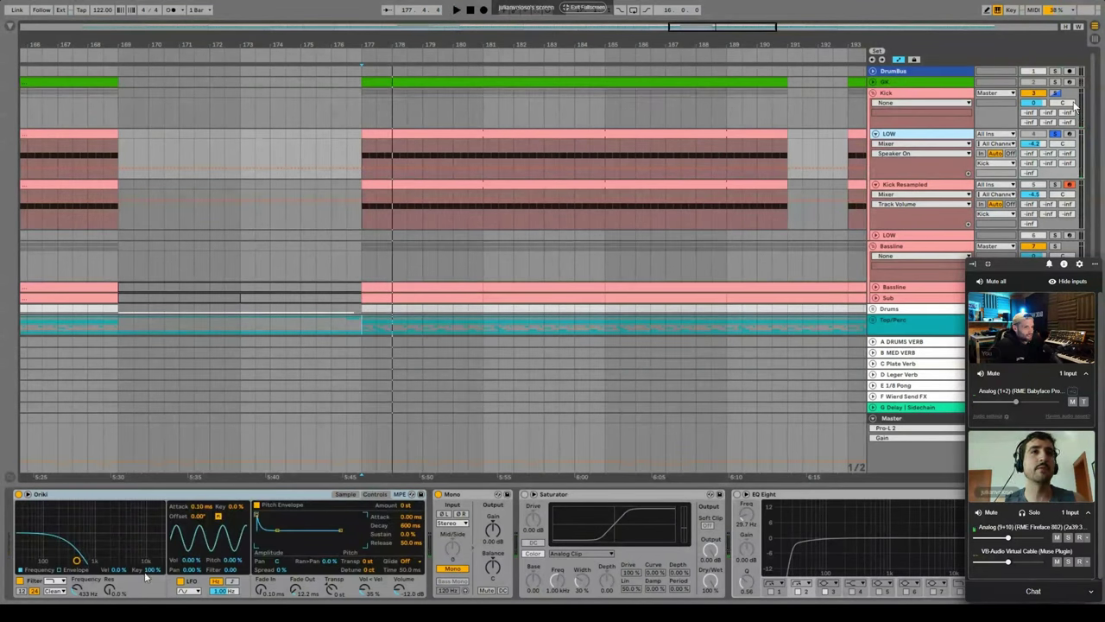
click(67, 572)
key(space)
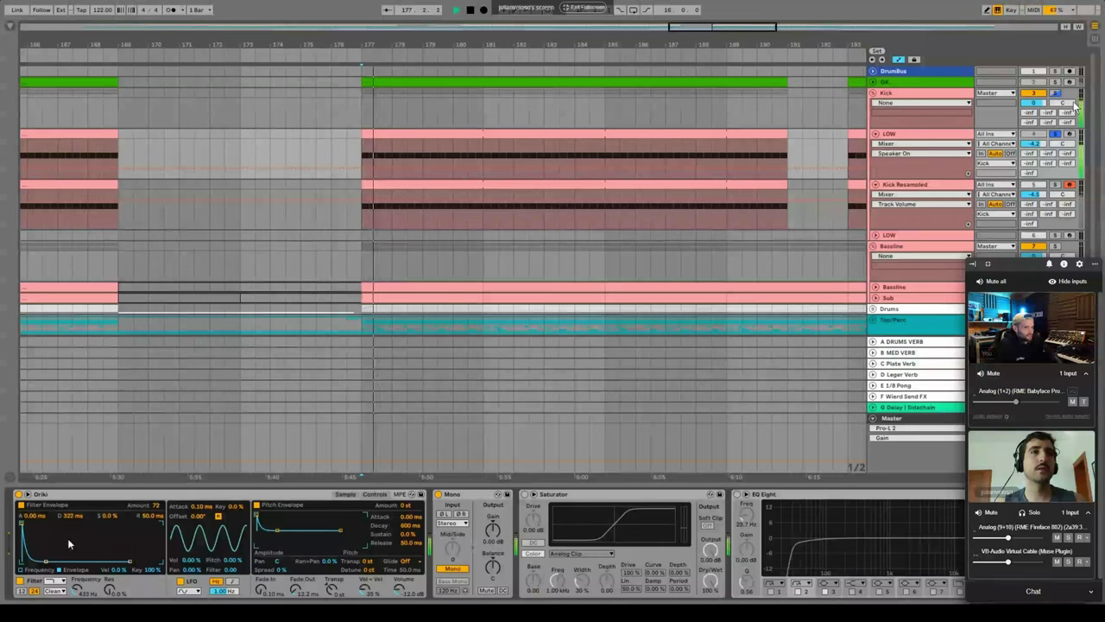
Solo Kick Resampled and inspect its High End chain, including the Ozone 10 Imager window.
click(361, 190)
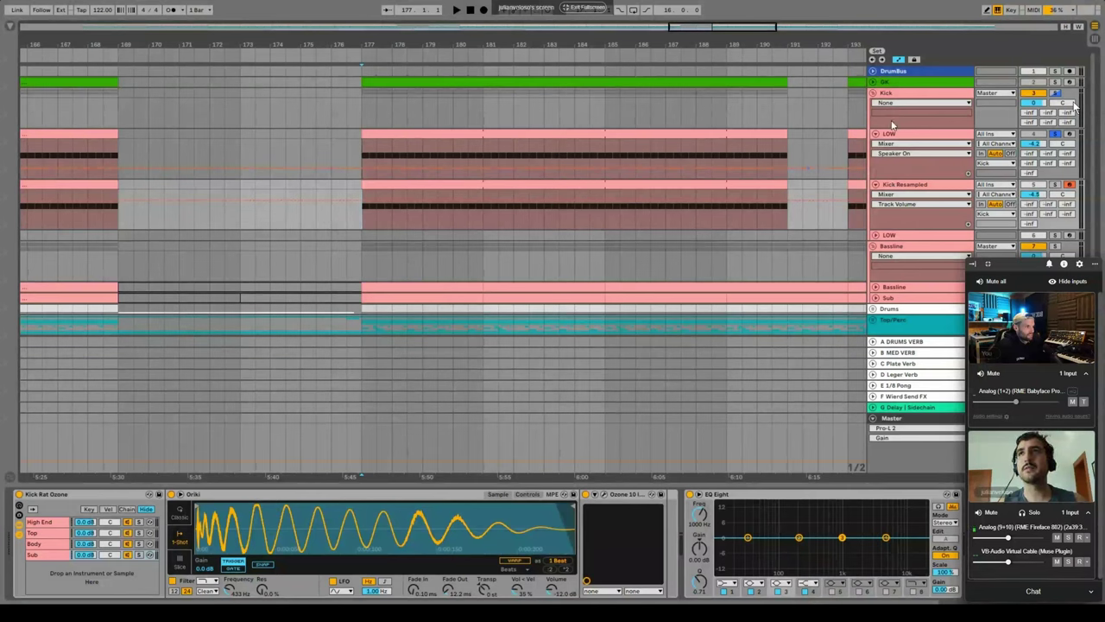
click(1057, 186)
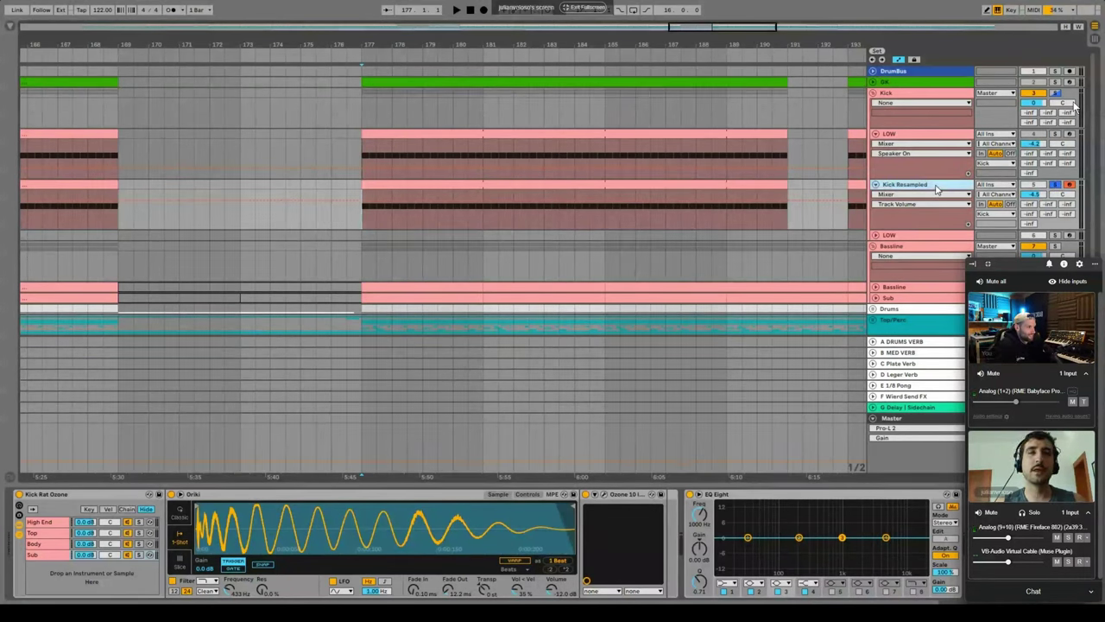
click(54, 523)
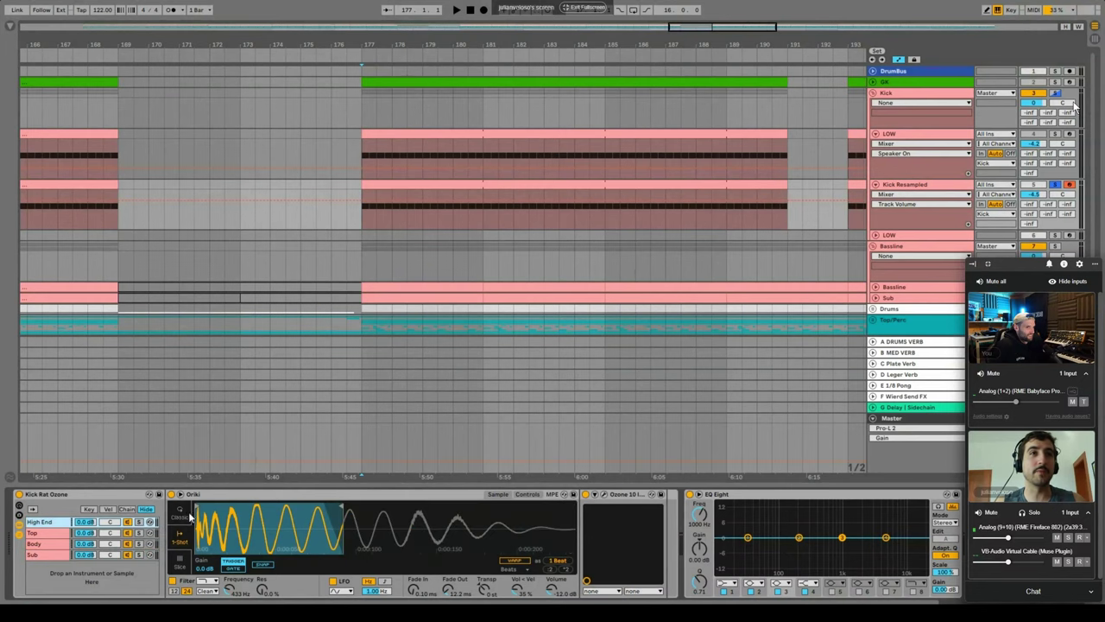
click(605, 495)
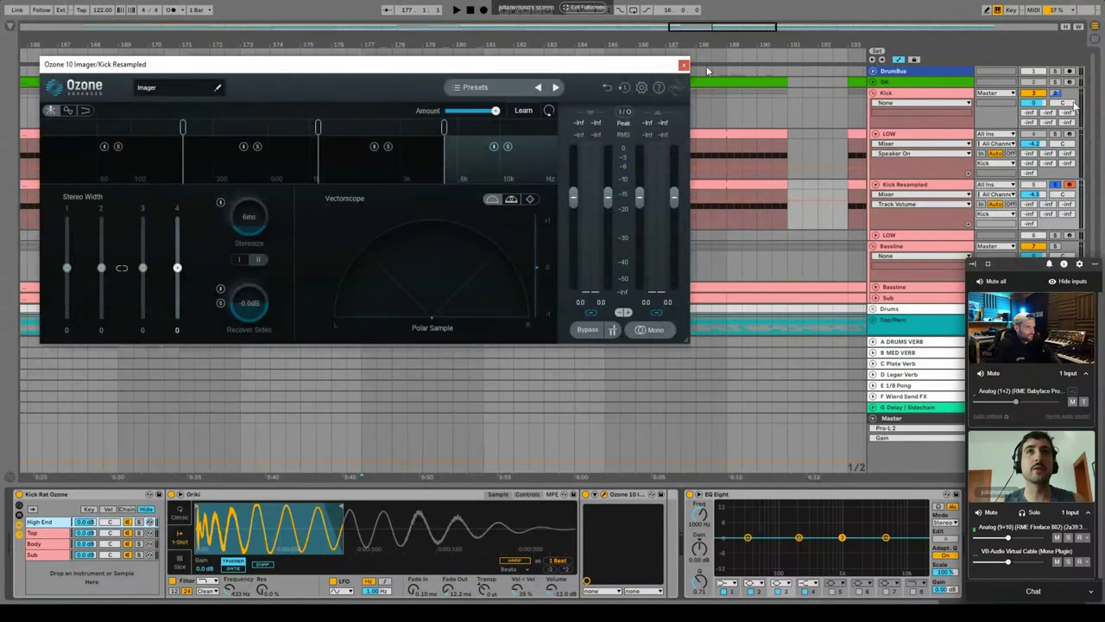
click(686, 65)
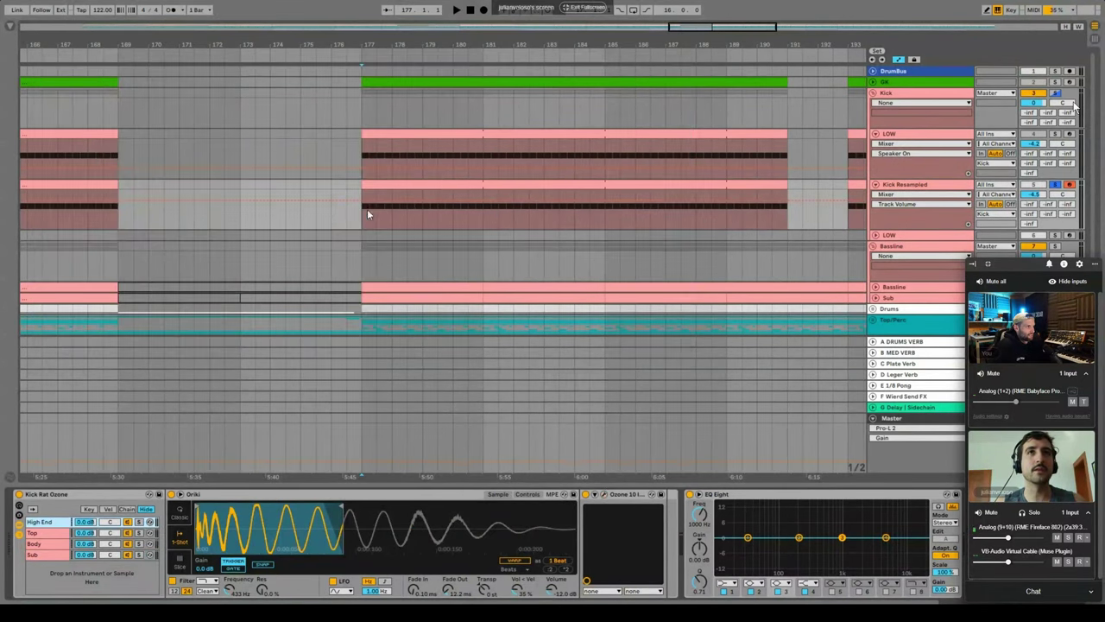
Select bars 177 to 181 on Kick Resampled and audition the rack's High End, Top, Body and Sub chains separately.
drag(360, 215, 485, 189)
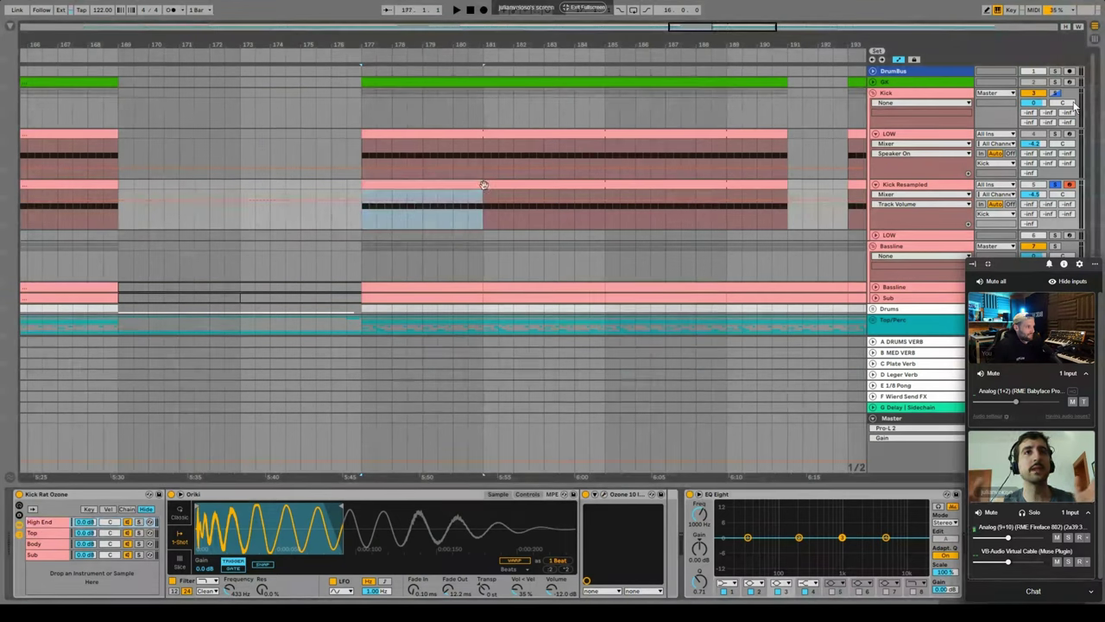
click(140, 523)
key(space)
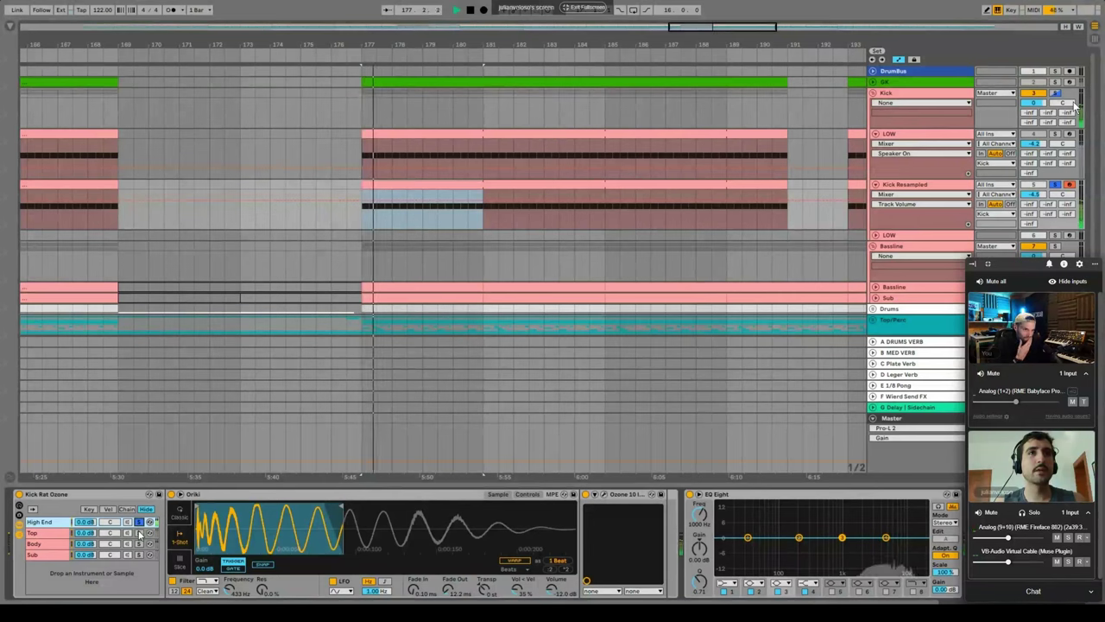
click(139, 533)
click(139, 544)
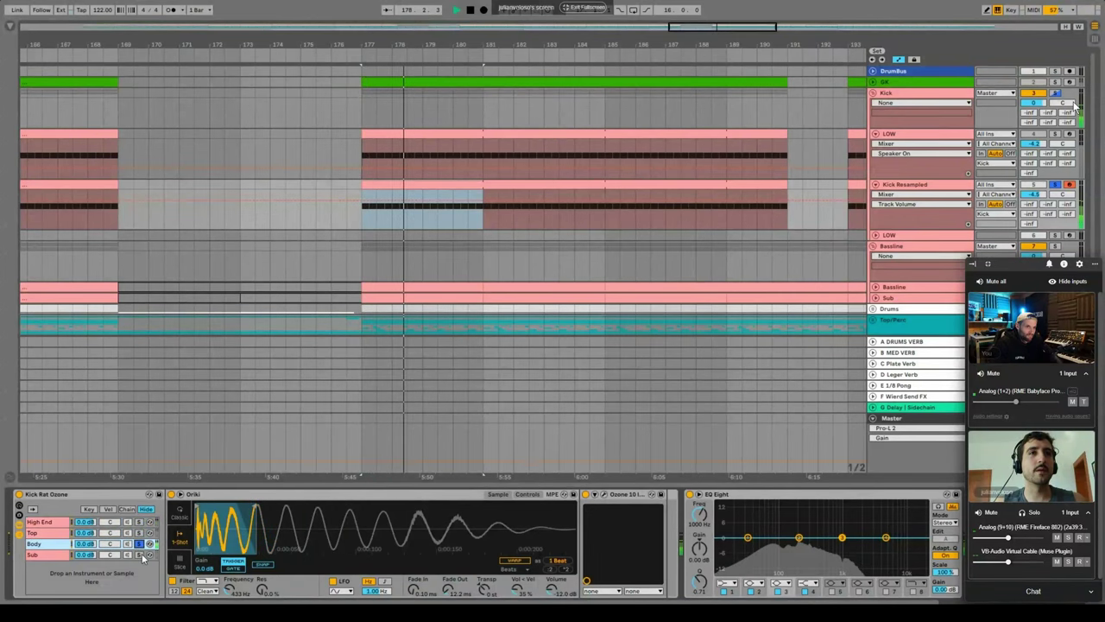
click(141, 557)
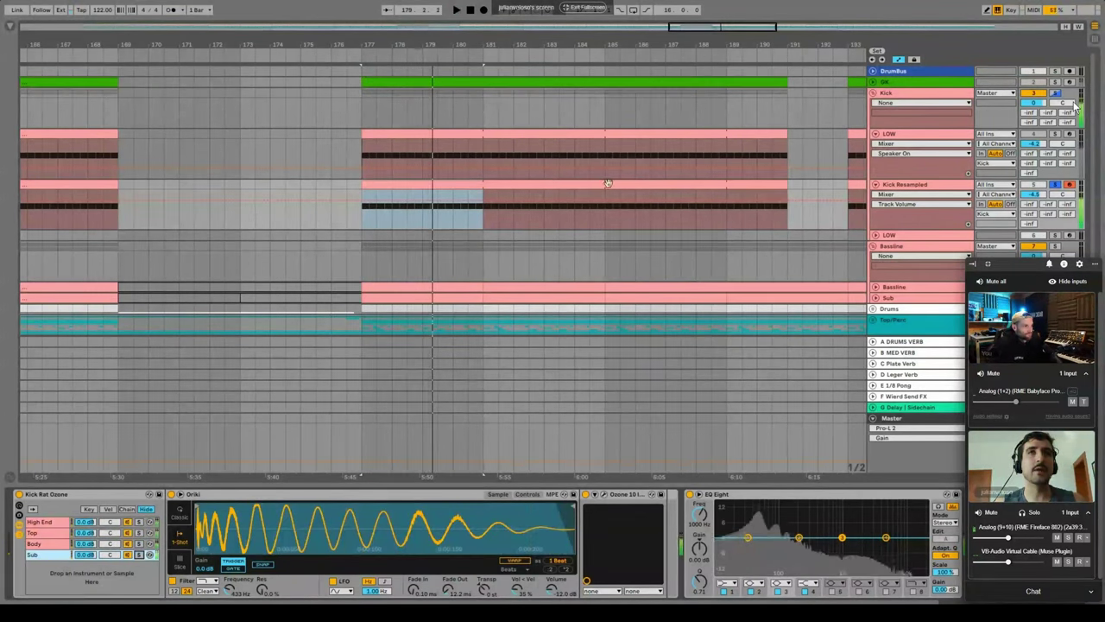
Compare the LOW and Kick Resampled tracks in solo during playback, and fold both tracks.
key(space)
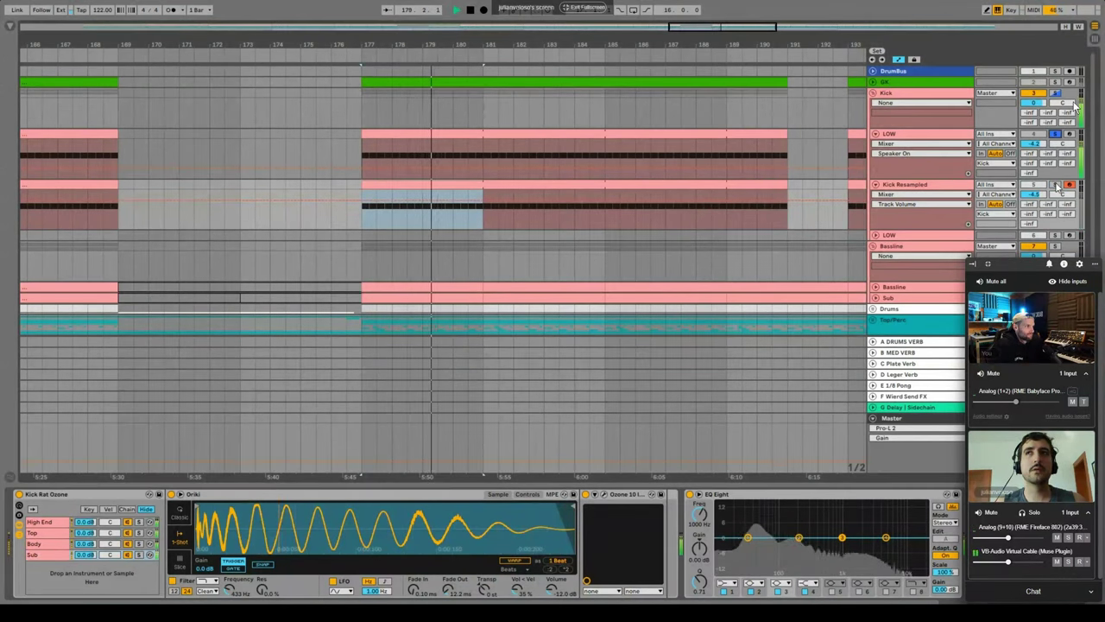
key(space)
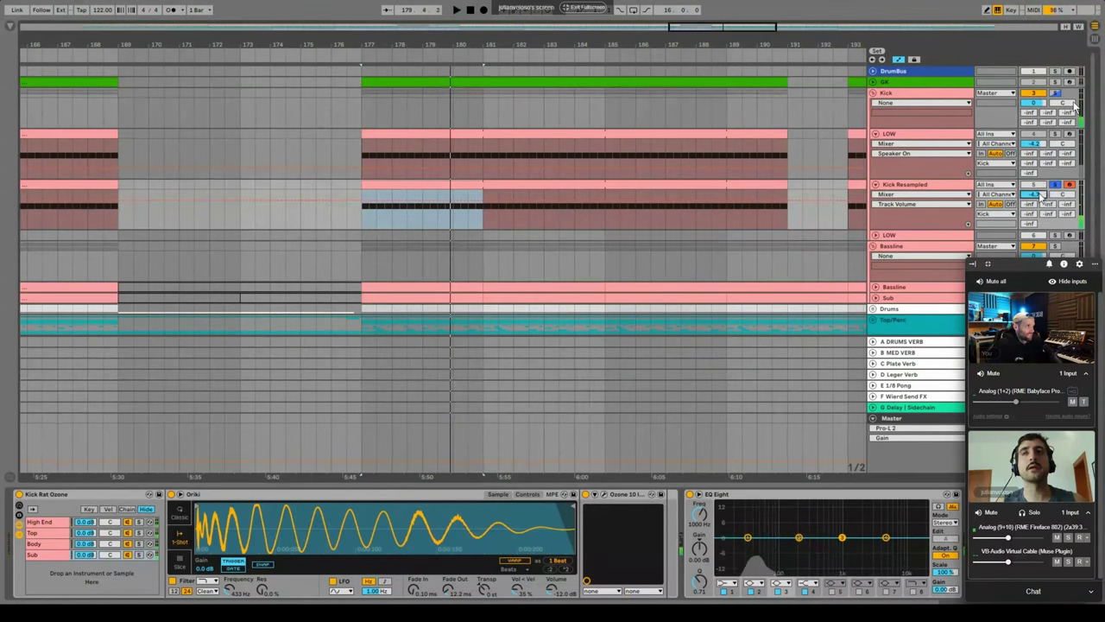
click(876, 136)
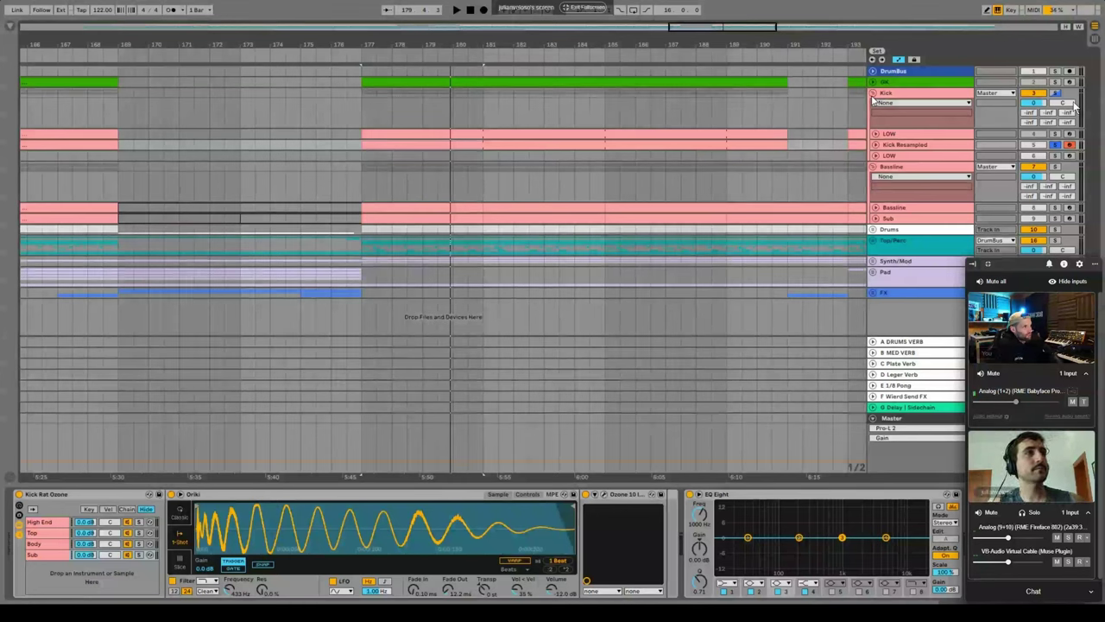
Play the soloed LOW track in the Kick group and inspect its expanded lane and device chain.
key(space)
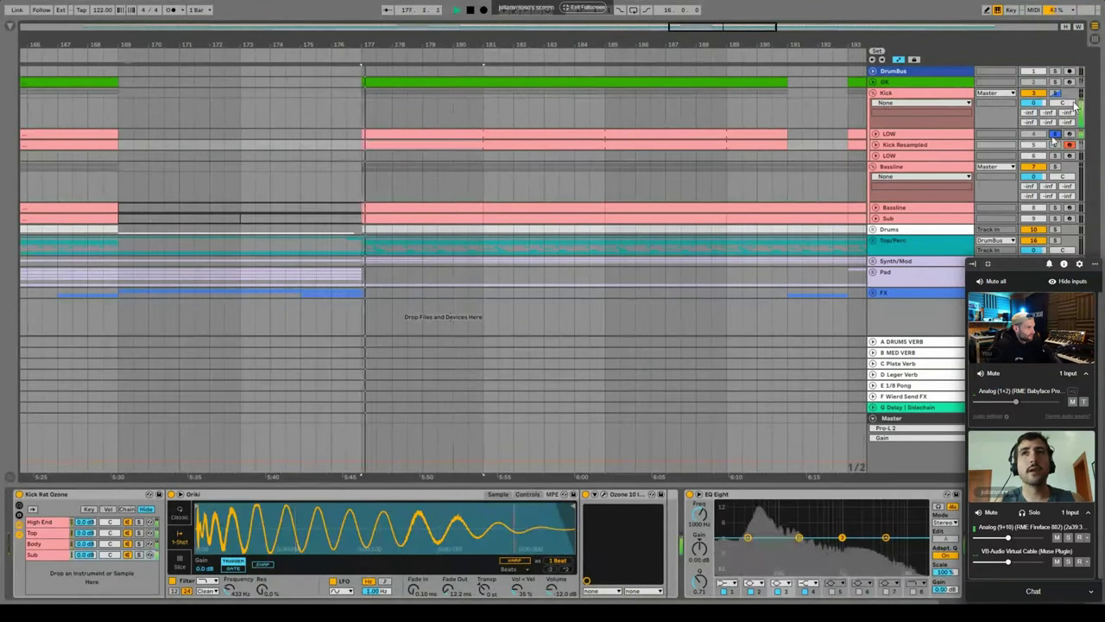
click(876, 135)
click(884, 135)
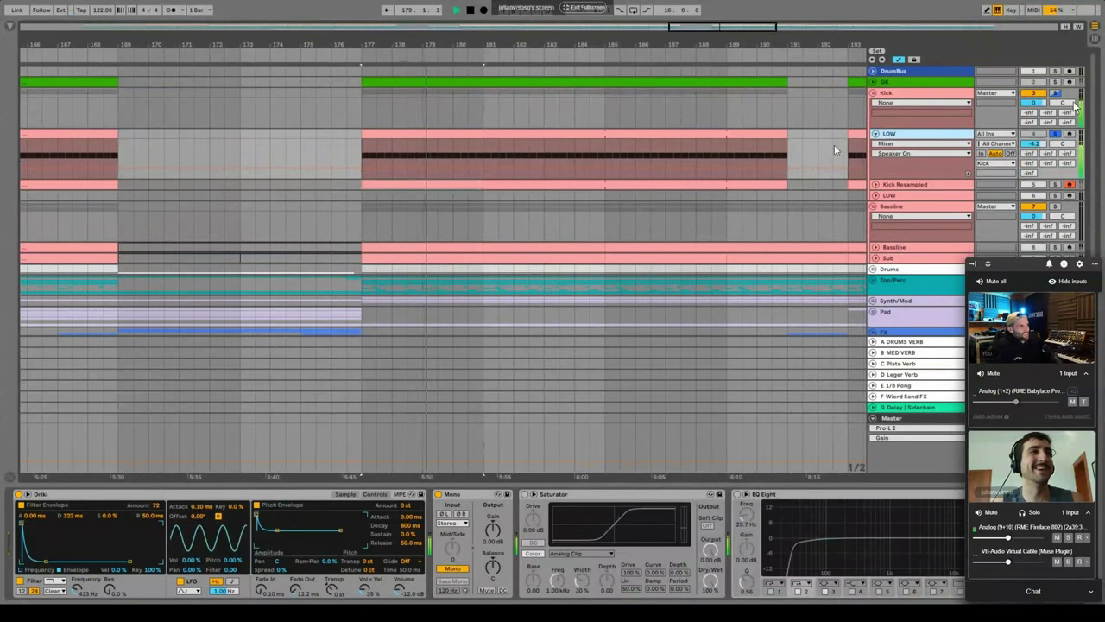
key(space)
Activate both LOW tracks in the Kick group, remove the solo, and fold the Kick and Bassline groups.
drag(583, 44, 567, 41)
click(1033, 195)
click(1034, 135)
click(1055, 135)
click(874, 94)
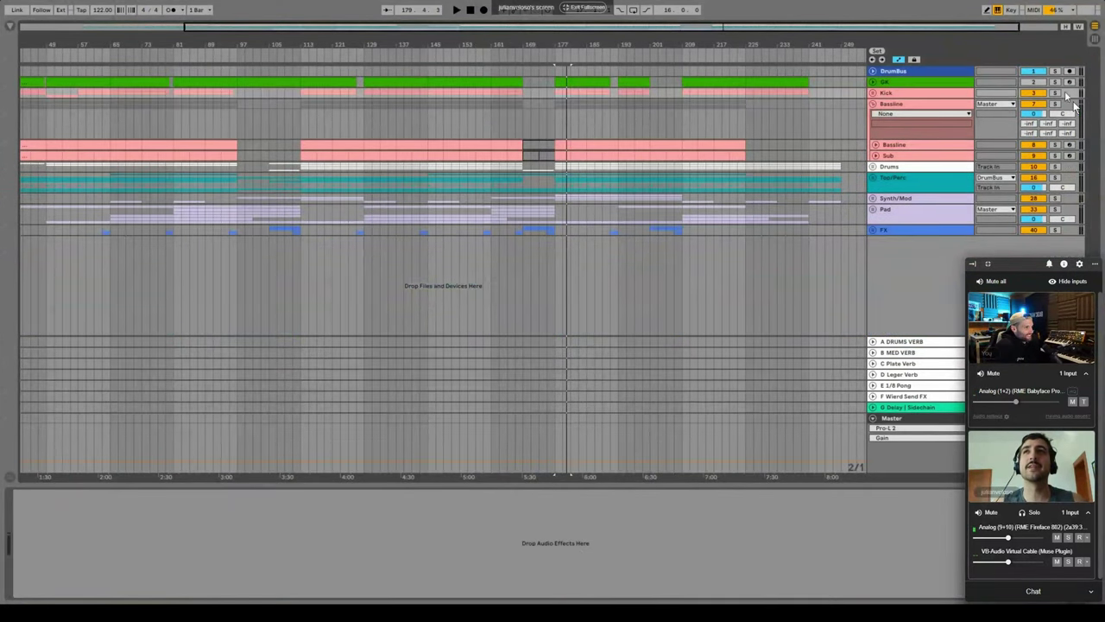
click(873, 93)
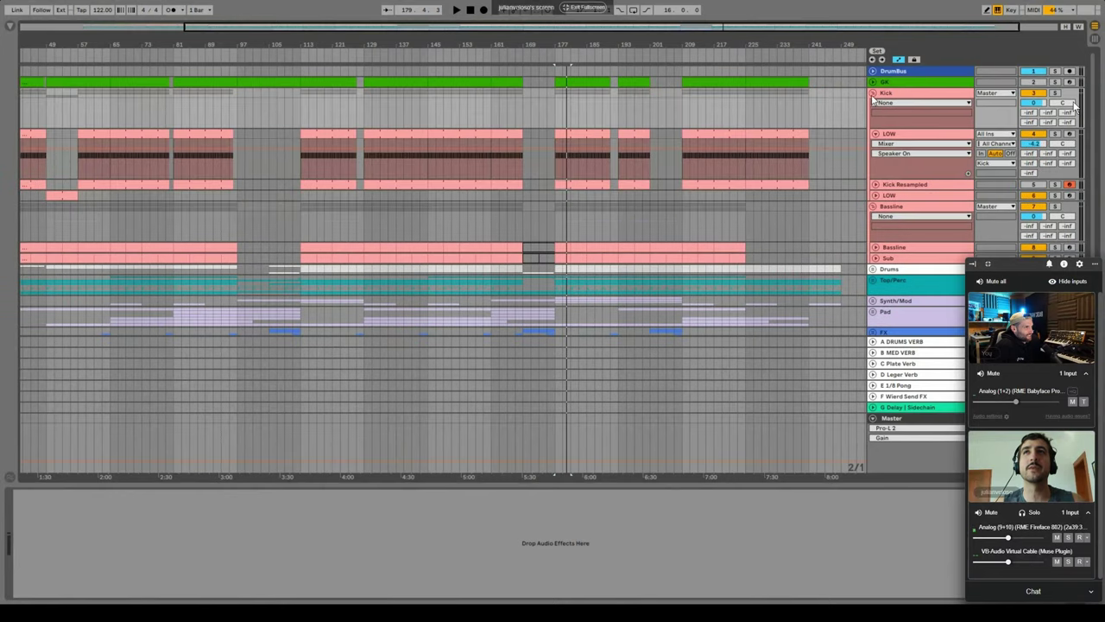
click(874, 93)
click(873, 103)
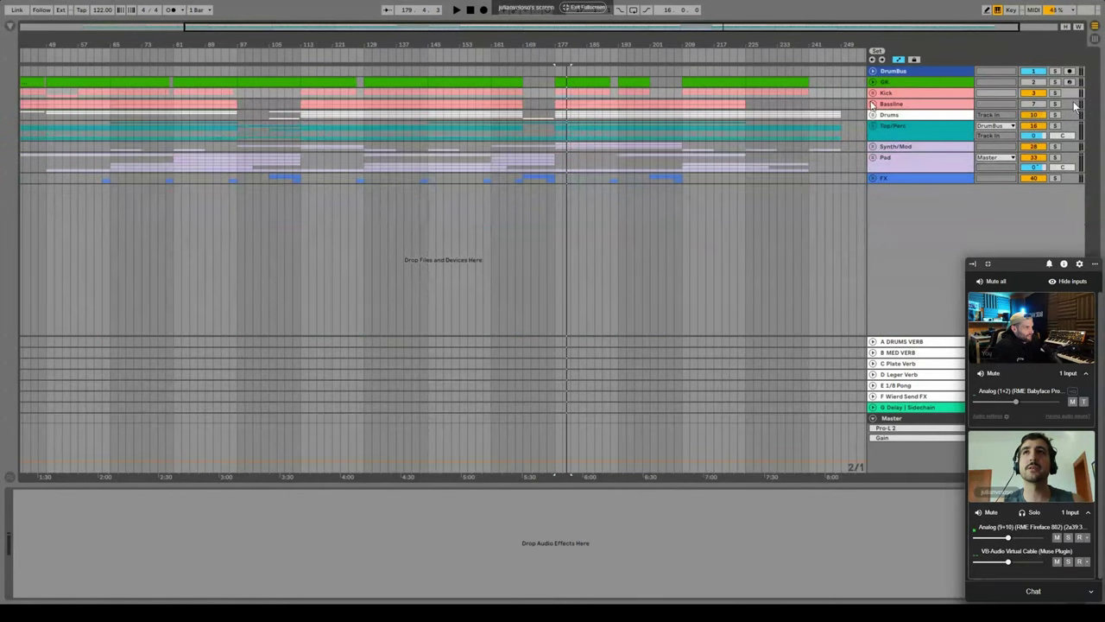
Compare LOW and Kick Resampled within the drum mix, leave only Kick Resampled of the two active, and fold the Kick group.
key(space)
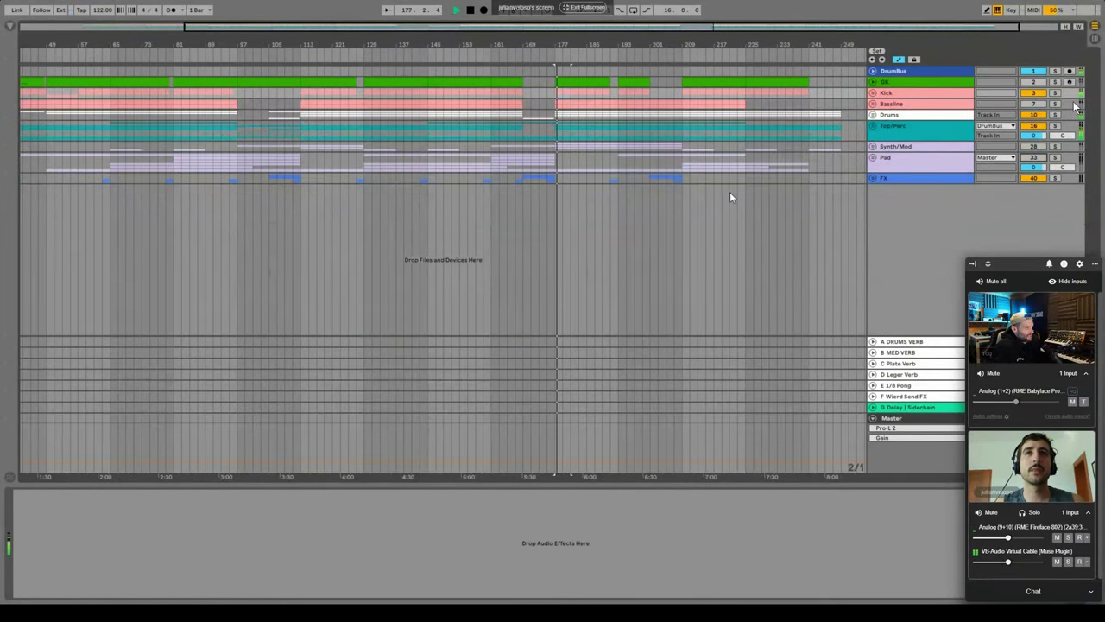
click(873, 94)
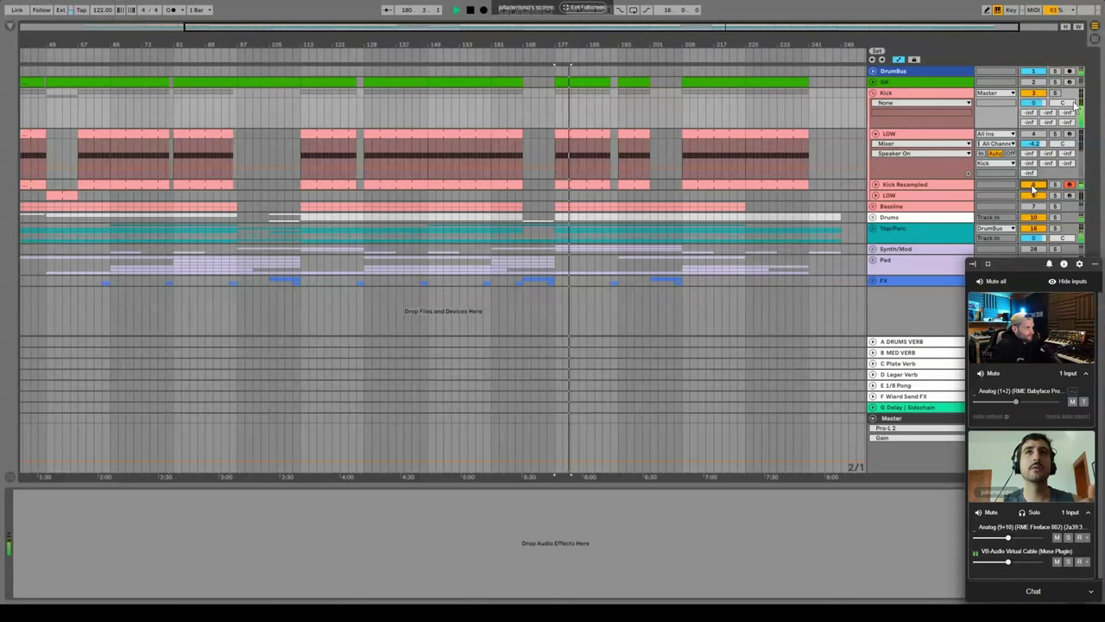
key(space)
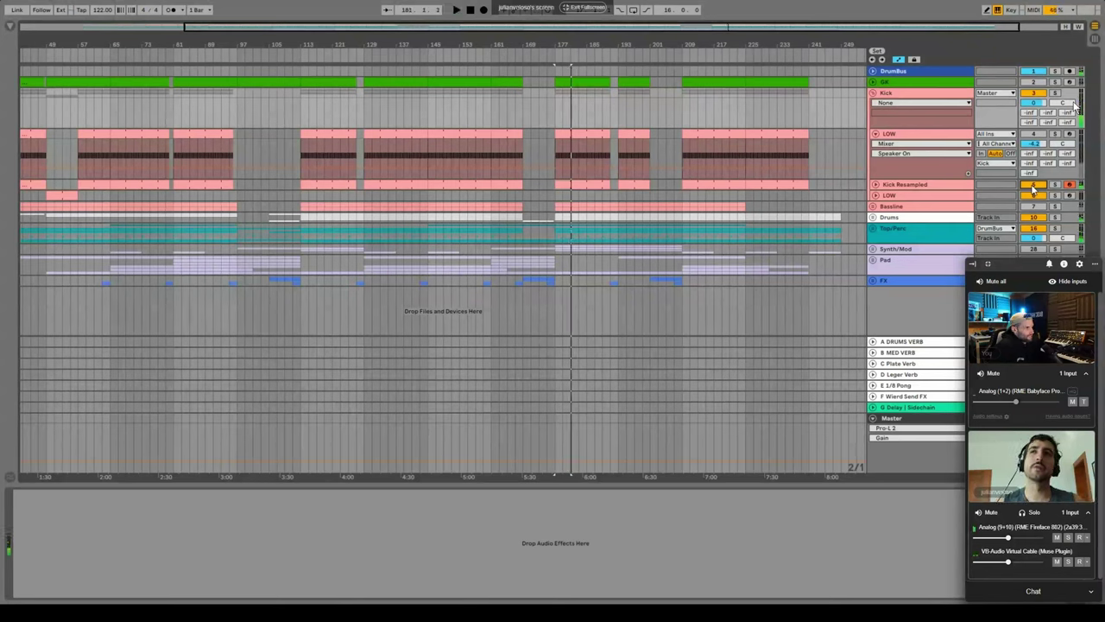
click(1036, 134)
click(1035, 186)
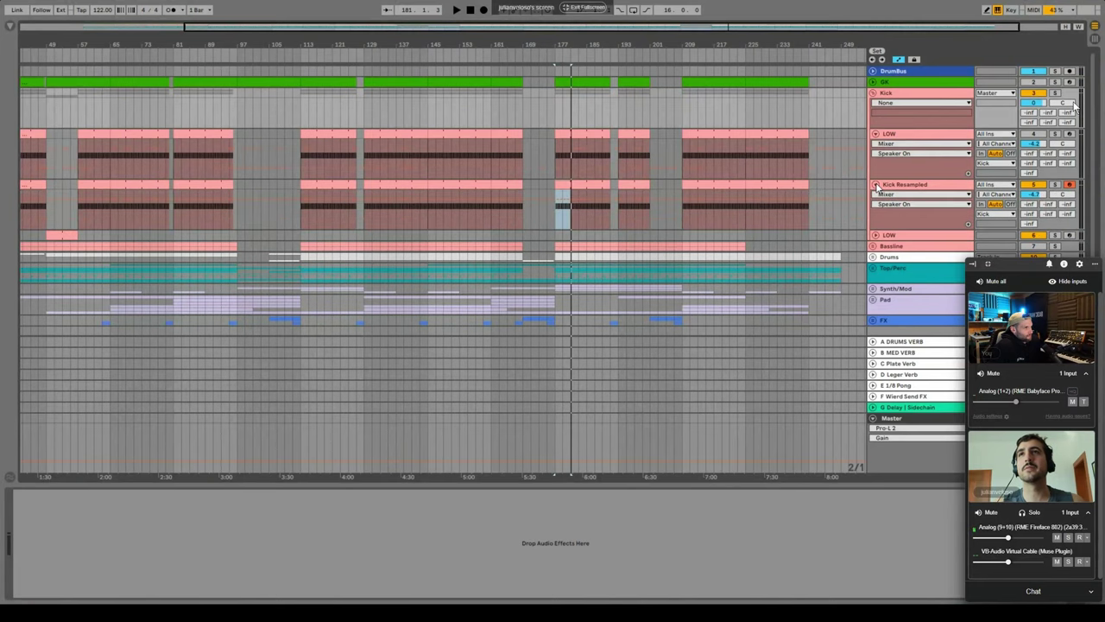
click(875, 135)
click(874, 92)
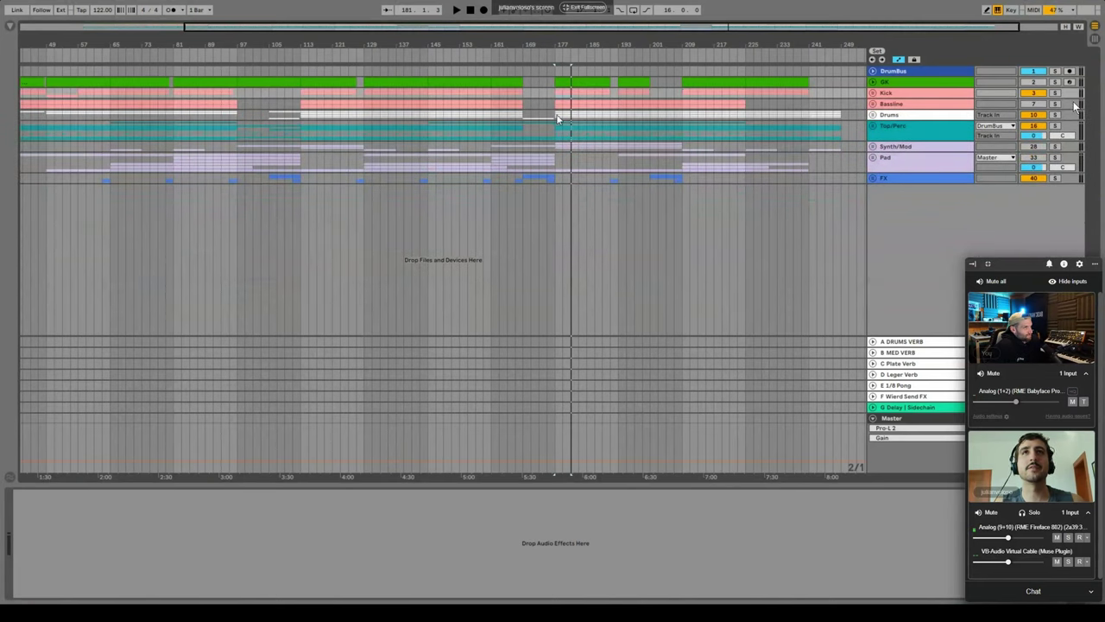
Set the playback start at bar 177, then solo and unfold the Synth/Mod group.
key(Down)
key(Down)
key(Down)
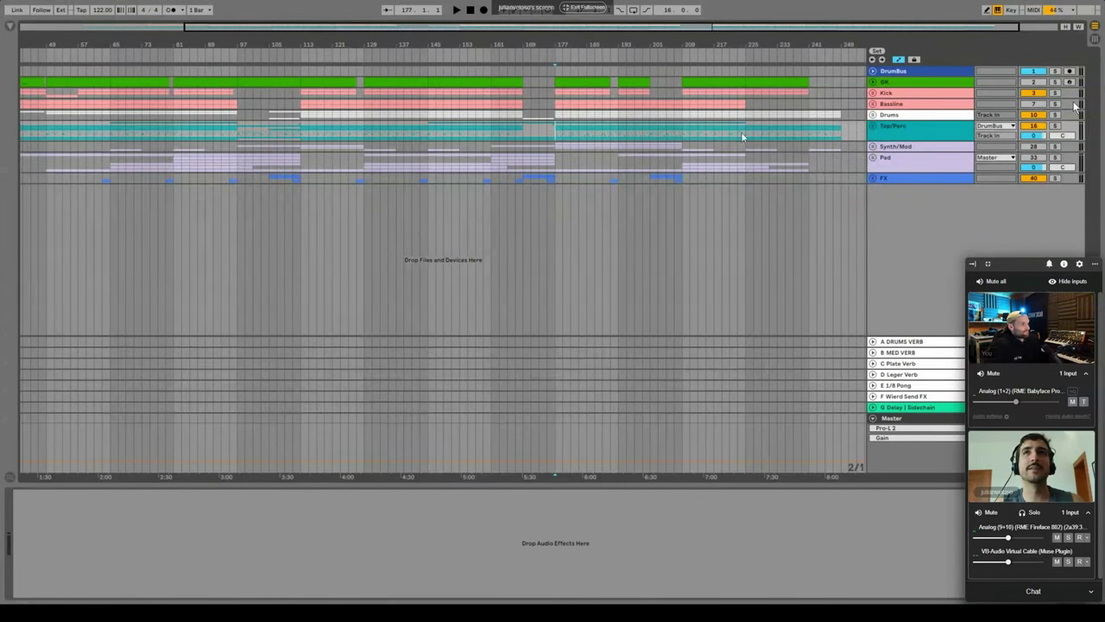
click(1034, 146)
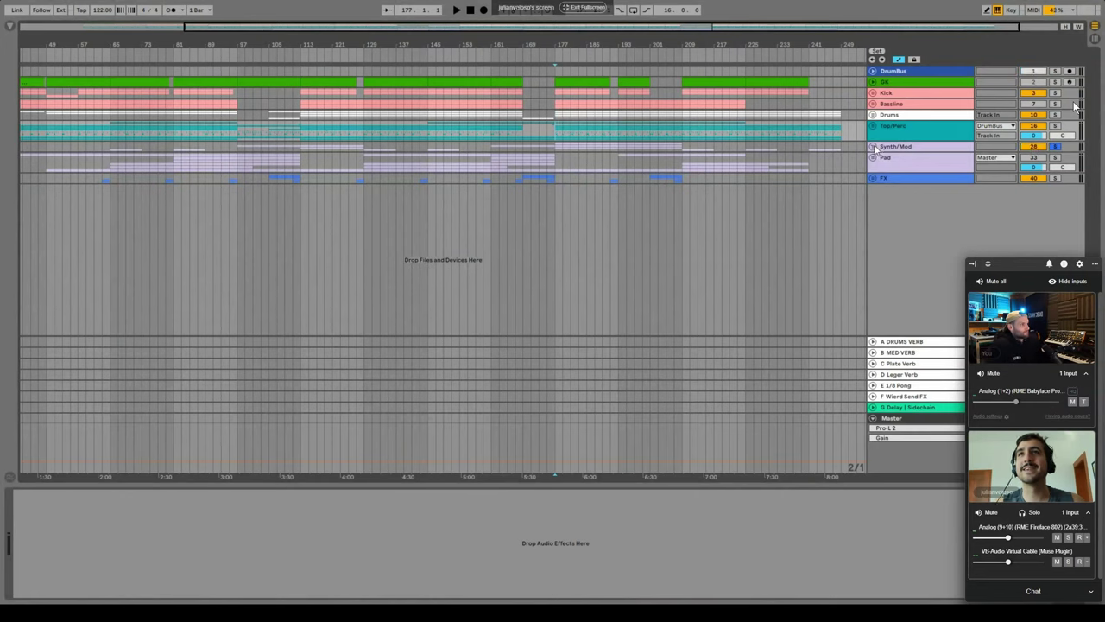
click(873, 147)
click(553, 181)
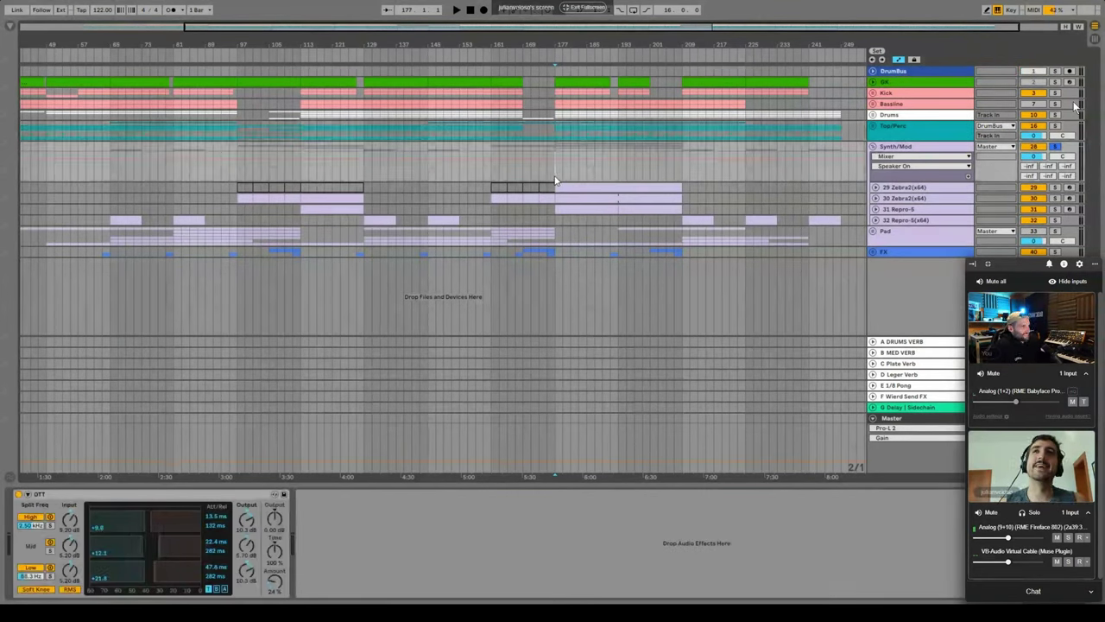
Expand the two Zebra2 tracks and the Repro-5 tracks inside the Synth/Mod group to show their clips.
click(894, 147)
click(876, 198)
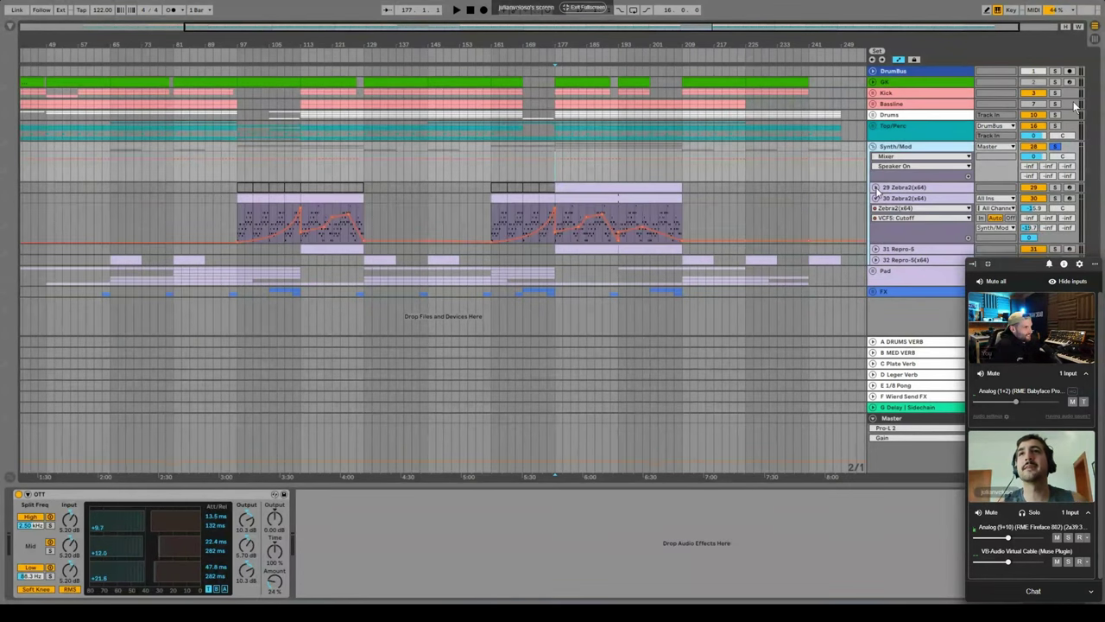
click(876, 188)
click(896, 187)
drag(558, 214, 681, 234)
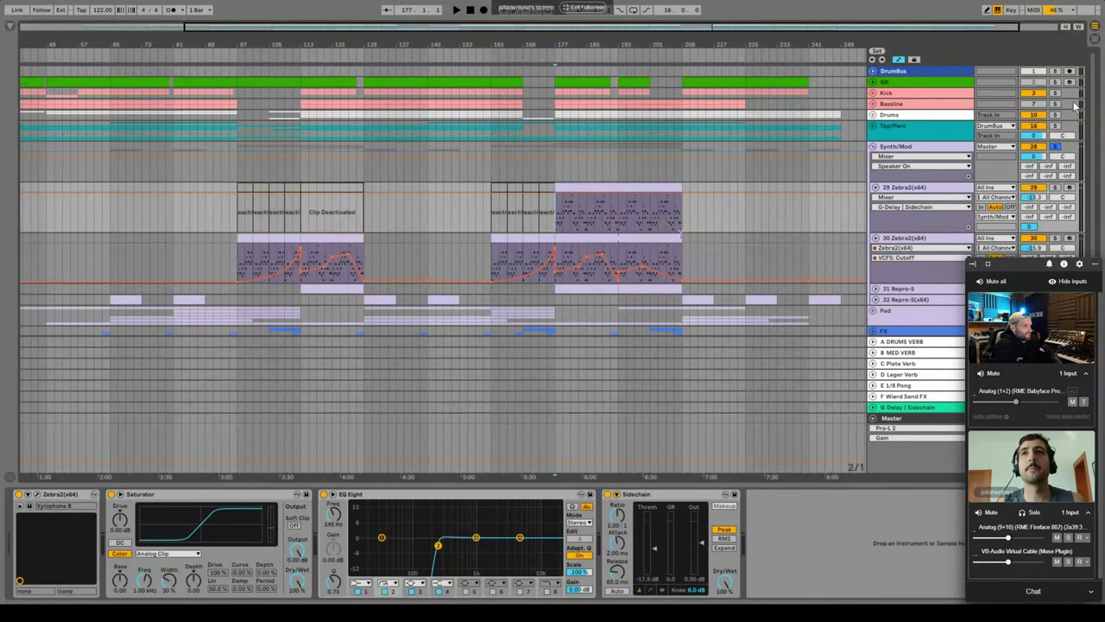
click(875, 300)
click(876, 290)
scroll(553, 255, down, 1)
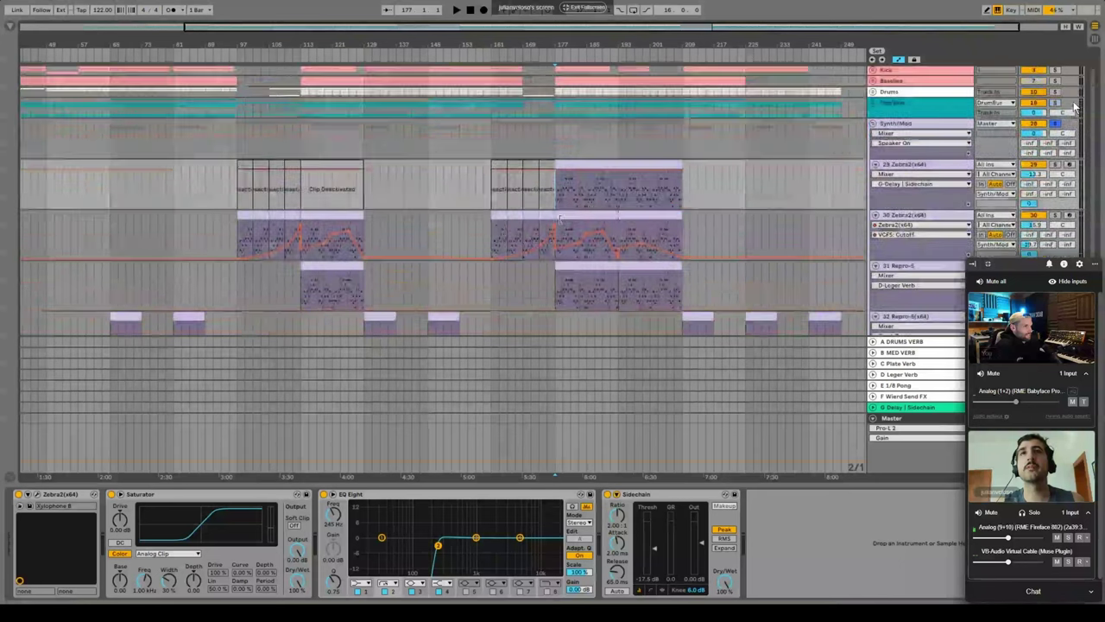
Open the 29 Zebra2 clip at bar 177 in an enlarged note editor and turn off its Scale view.
click(585, 163)
double_click(585, 162)
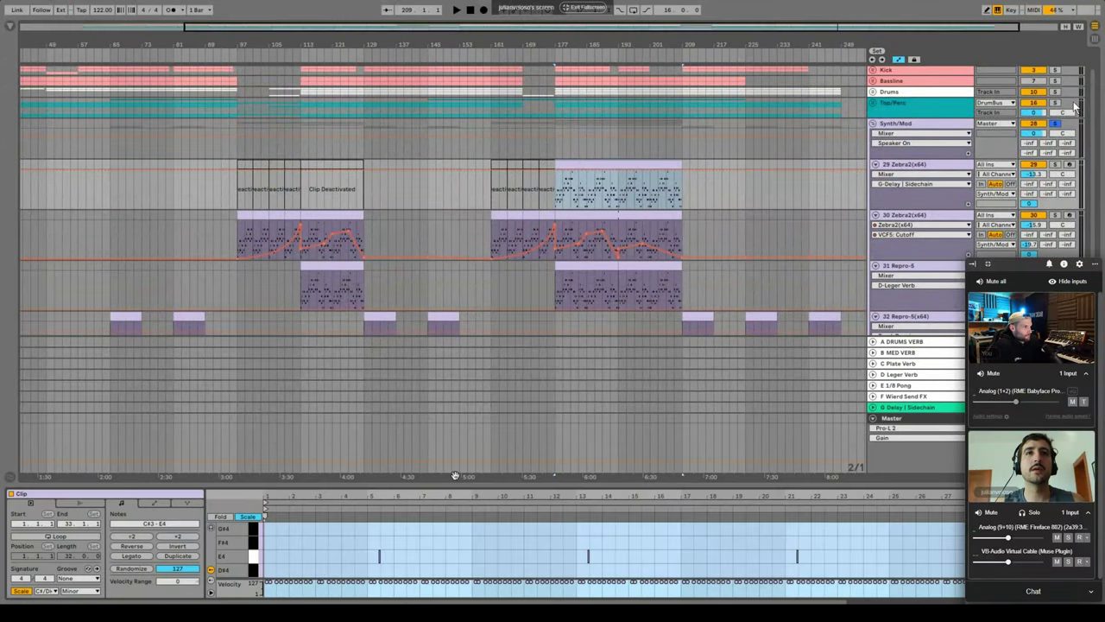
drag(455, 476, 455, 271)
drag(195, 291, 195, 293)
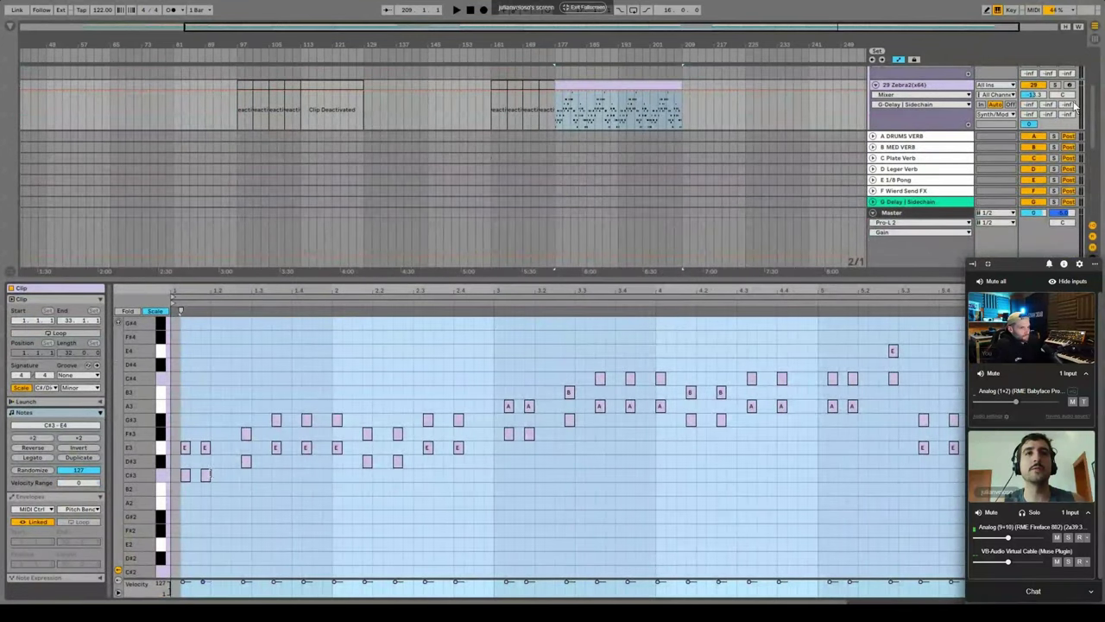
click(155, 311)
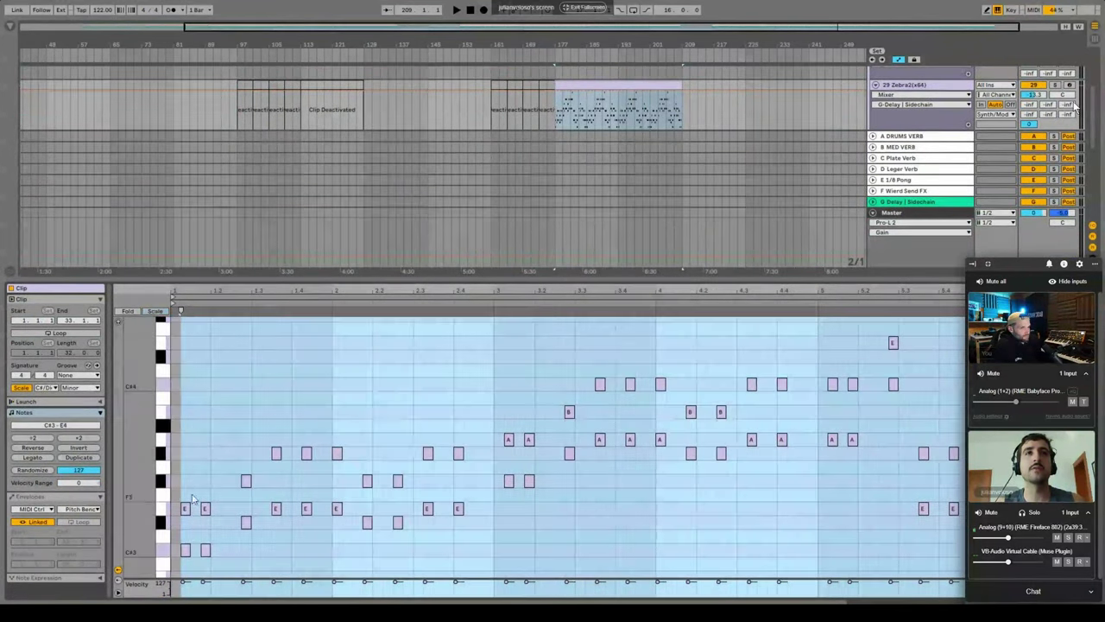
scroll(186, 501, down, 1)
Try adding a pair of G#3 notes above the clip's first two chords.
drag(184, 497, 222, 485)
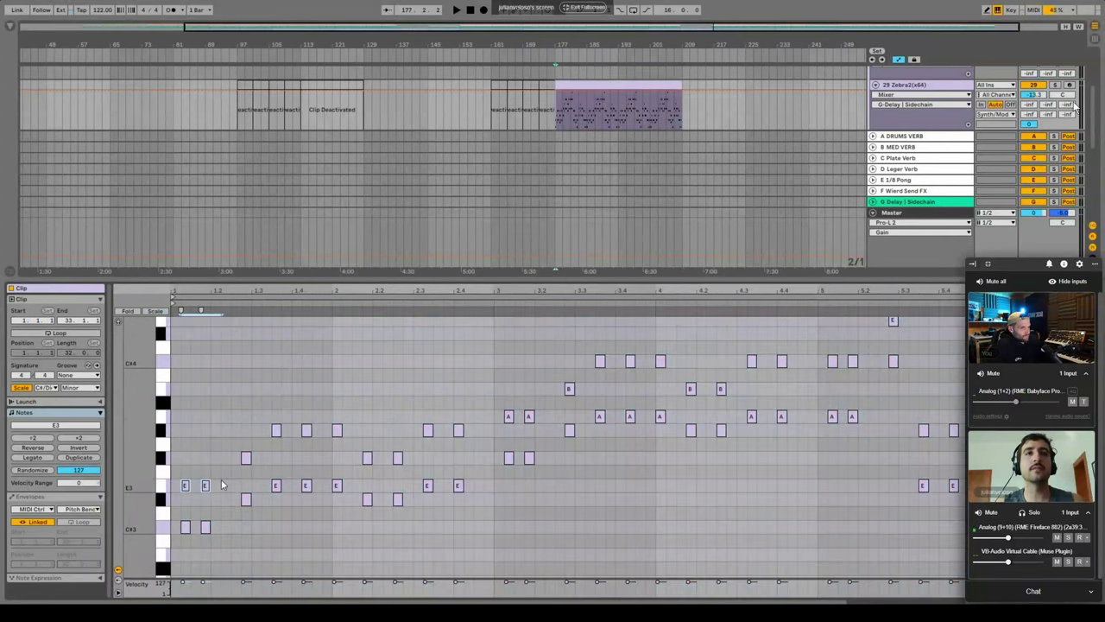
key(Up)
key(Up)
key(Up)
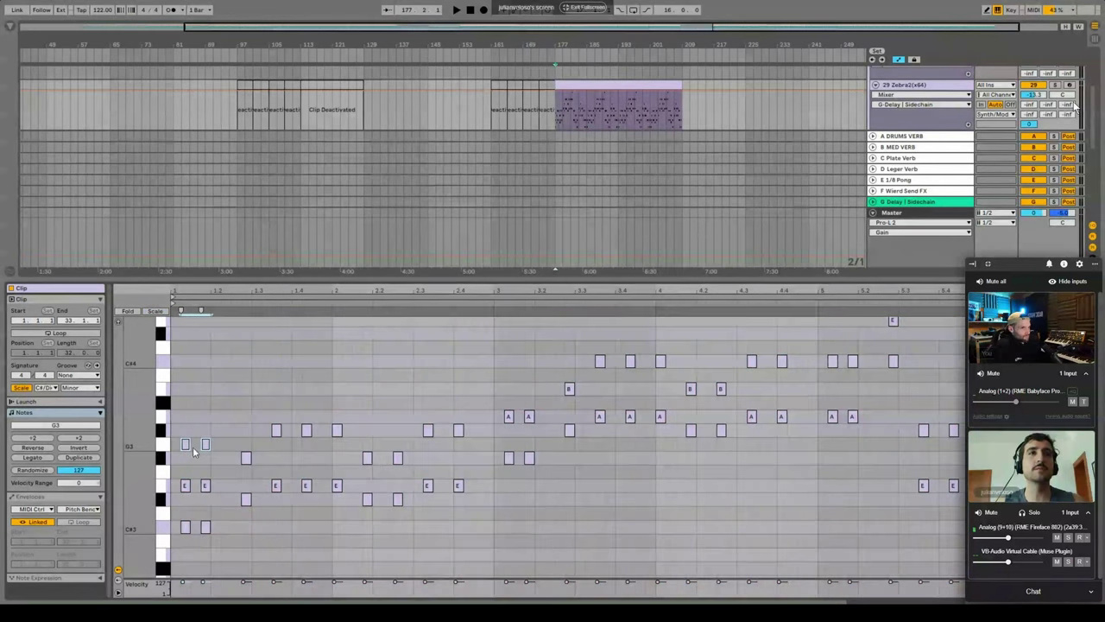
drag(178, 404, 217, 553)
drag(179, 453, 232, 419)
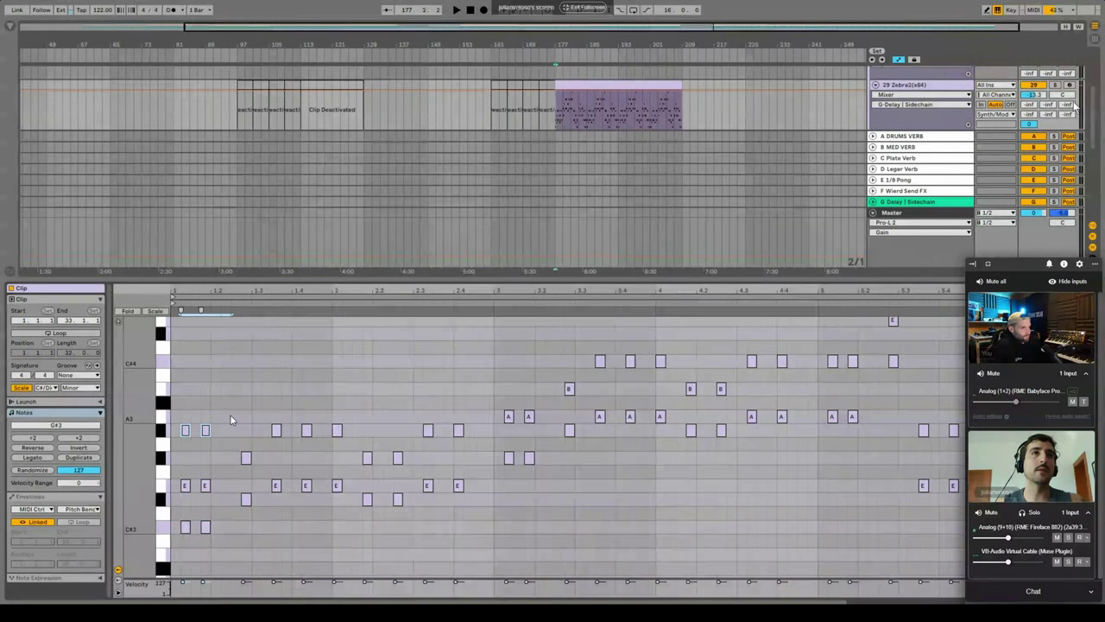
key(Delete)
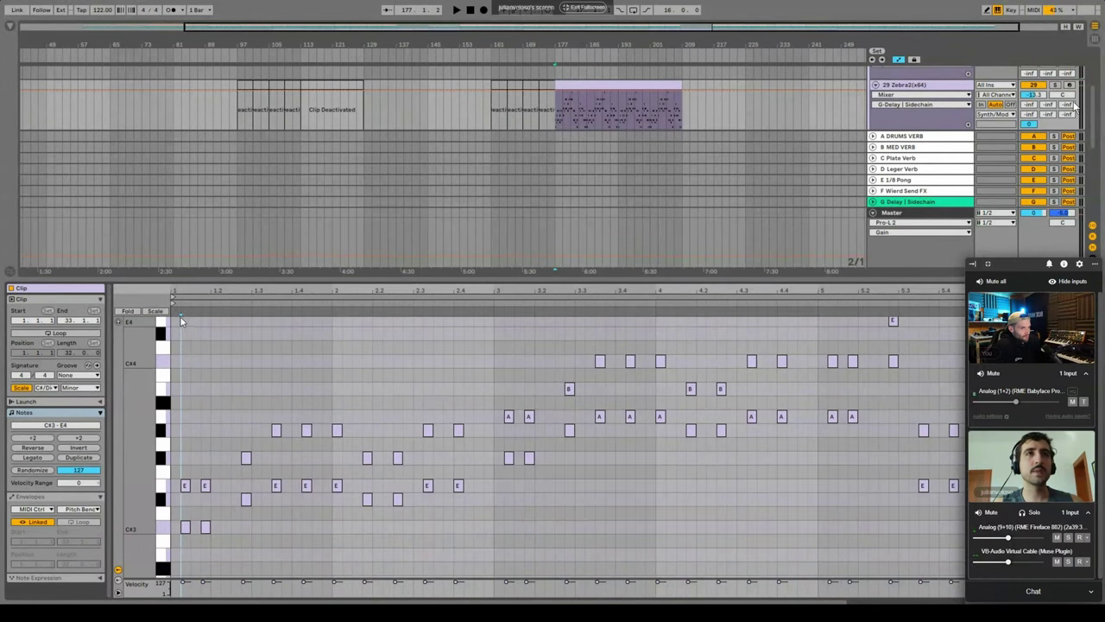
Turn the Scale view back on, view the clip's whole note pattern, and close the note editor.
click(155, 310)
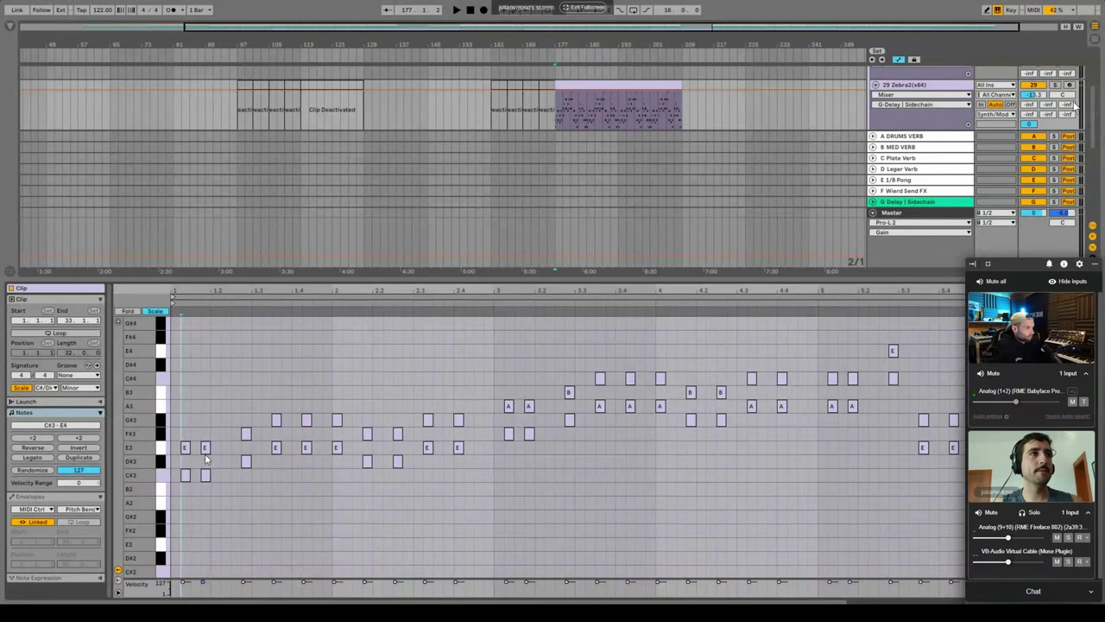
drag(743, 289, 744, 272)
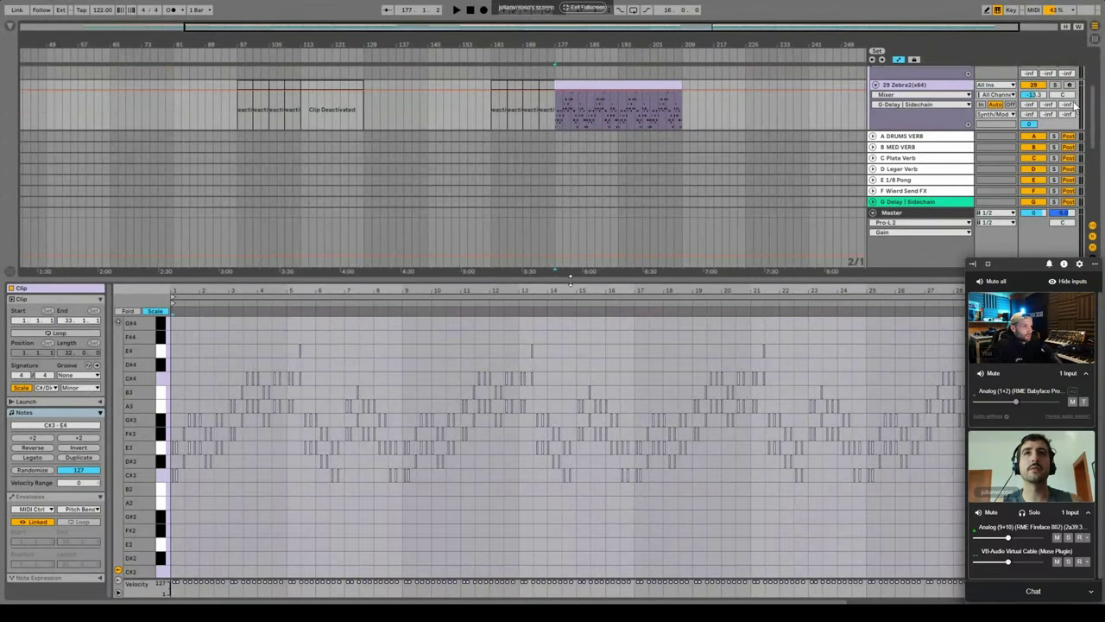
key(ctrl+alt+l)
Solo the 30 Zebra2 track, play it from bar 177, and open its clip in the note editor.
click(1055, 187)
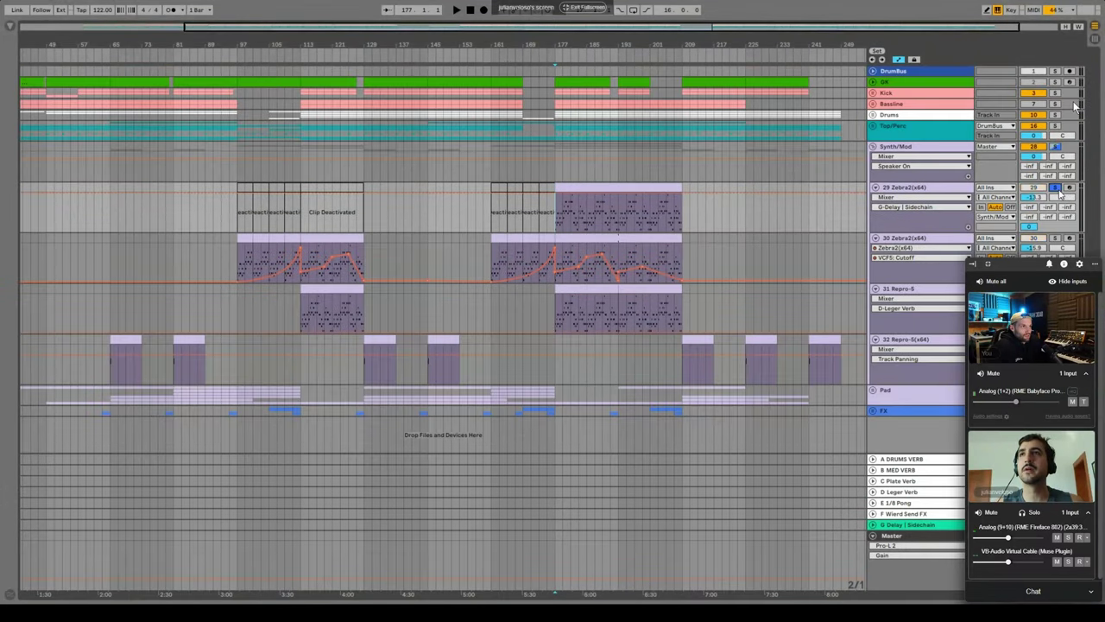
click(1056, 237)
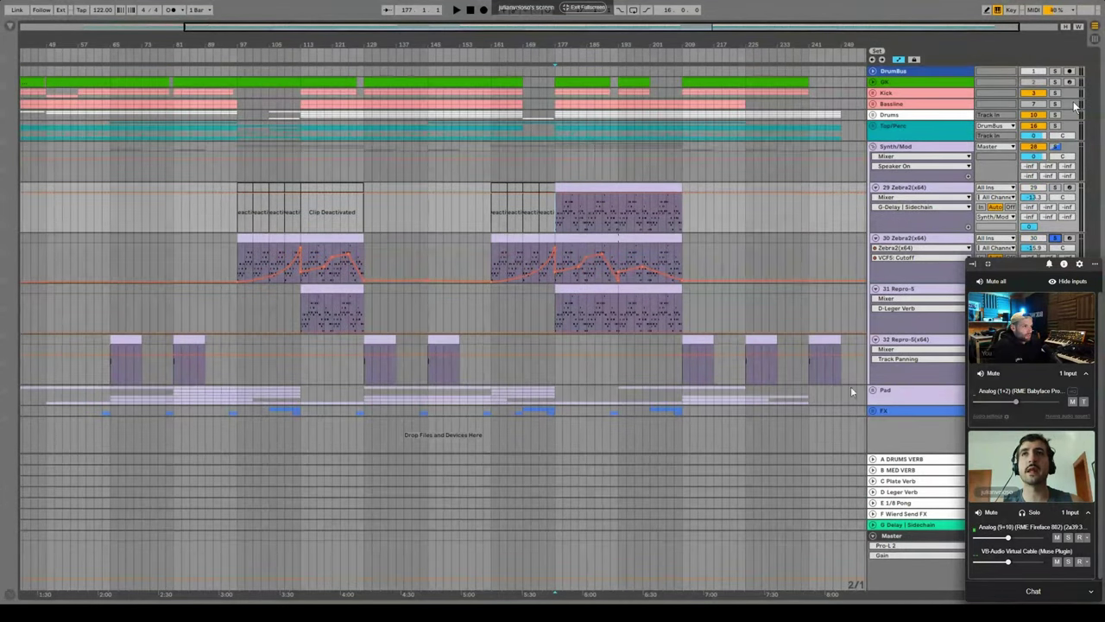
key(space)
click(608, 239)
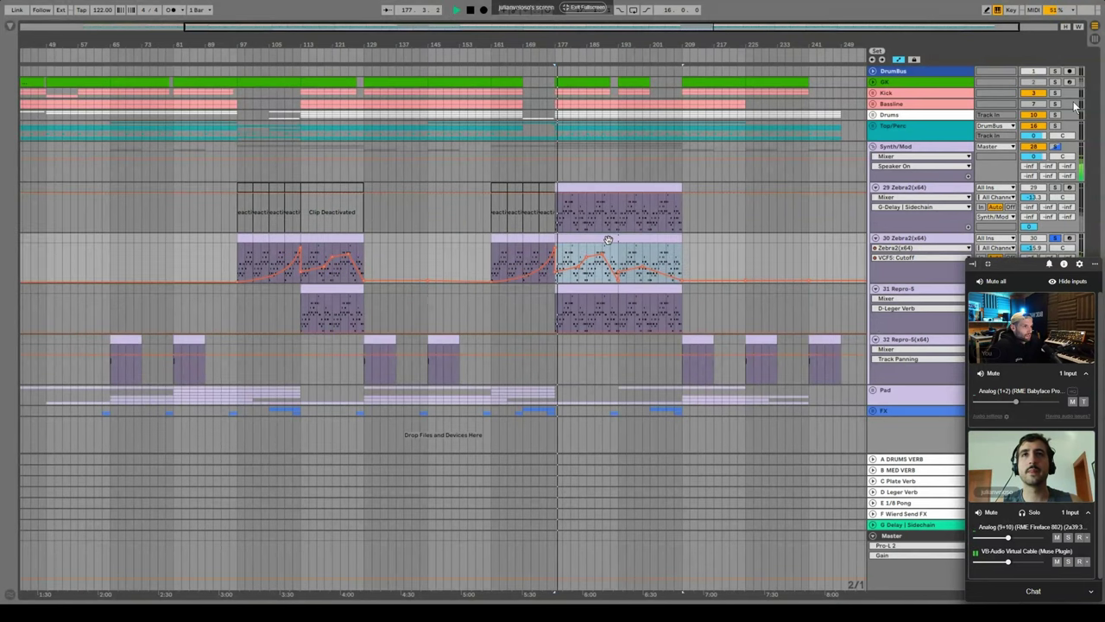
double_click(608, 239)
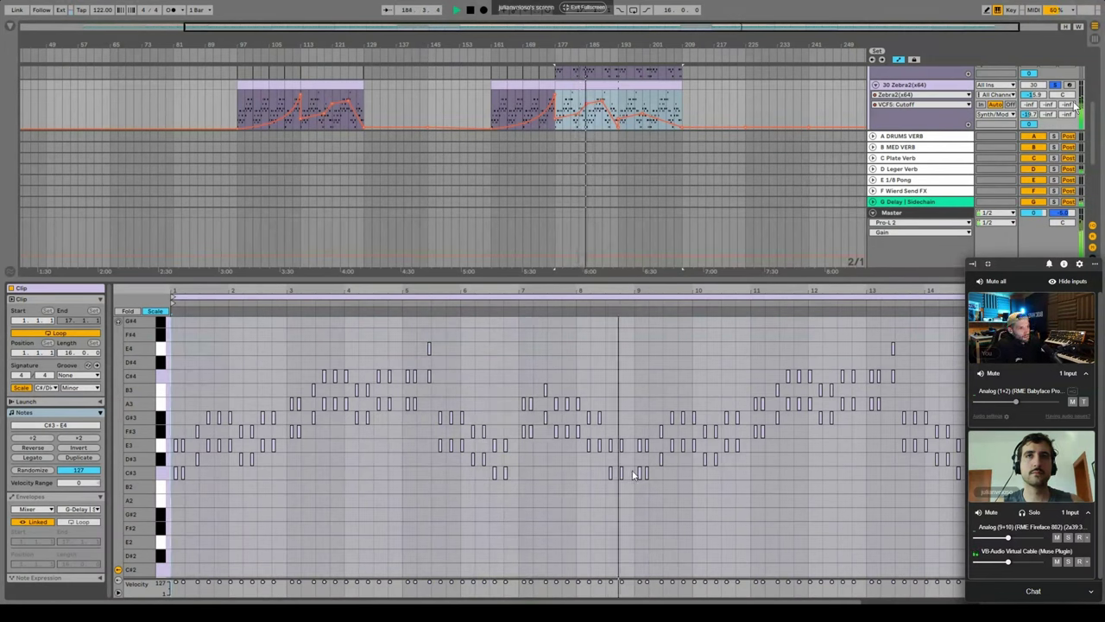
key(space)
Examine the chord progression of the 30 Zebra2 clip by selecting its note groups across the opening phrase.
click(637, 501)
key(ctrl+v)
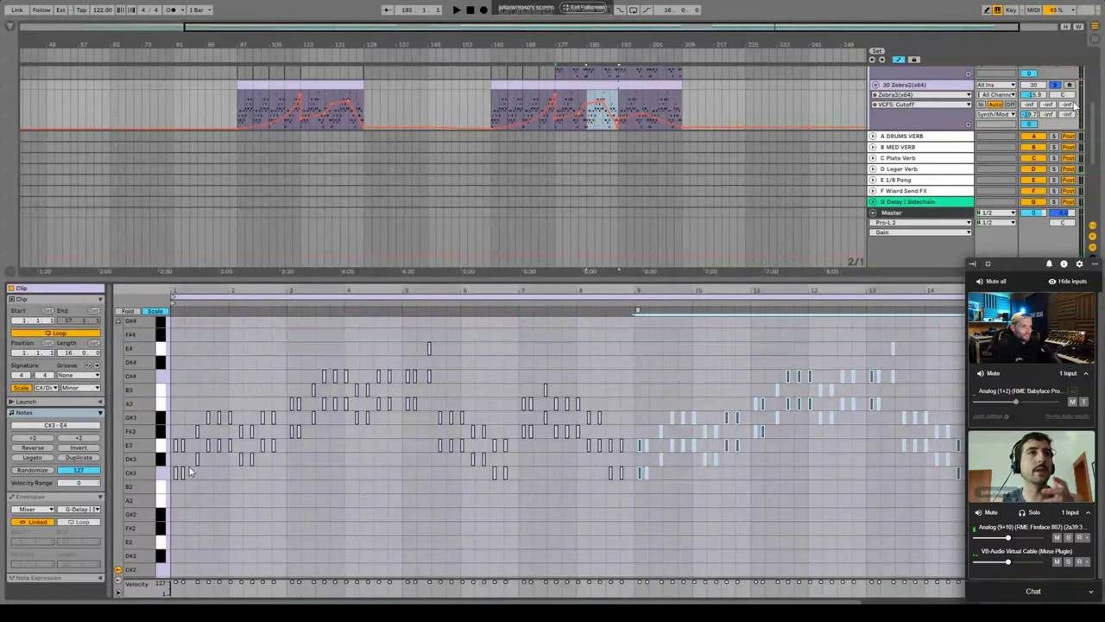
drag(172, 475, 228, 453)
drag(232, 466, 261, 466)
drag(259, 455, 280, 451)
drag(286, 440, 317, 421)
click(348, 403)
mouse_move(320, 410)
mouse_down()
mouse_move(356, 405)
mouse_move(373, 418)
mouse_up()
double_click(332, 403)
drag(374, 418, 420, 399)
click(429, 377)
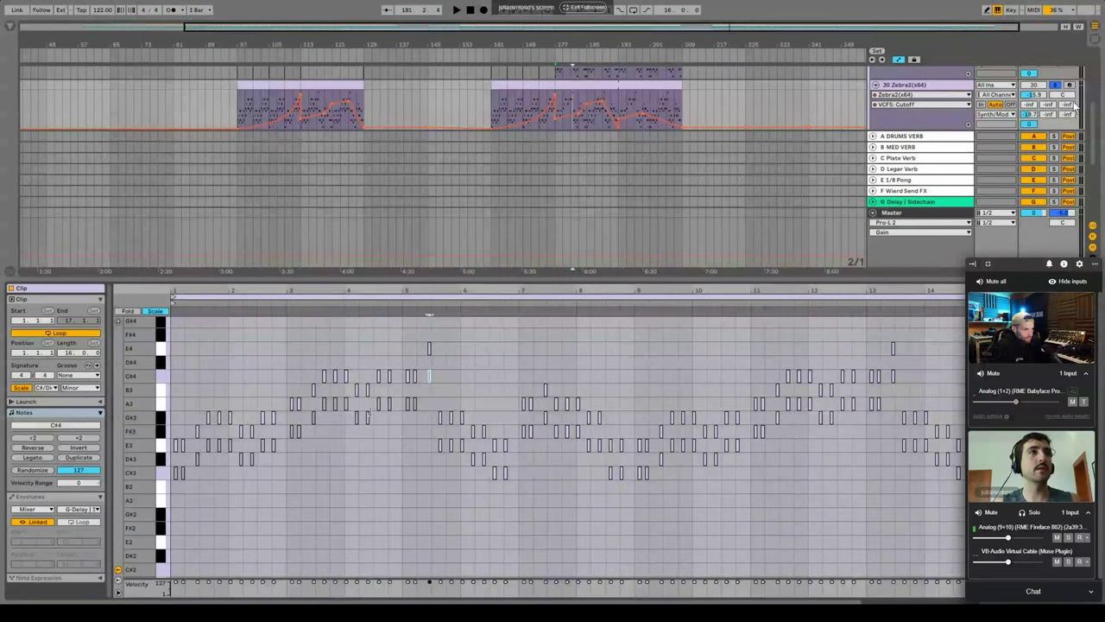
drag(423, 436, 511, 479)
click(373, 508)
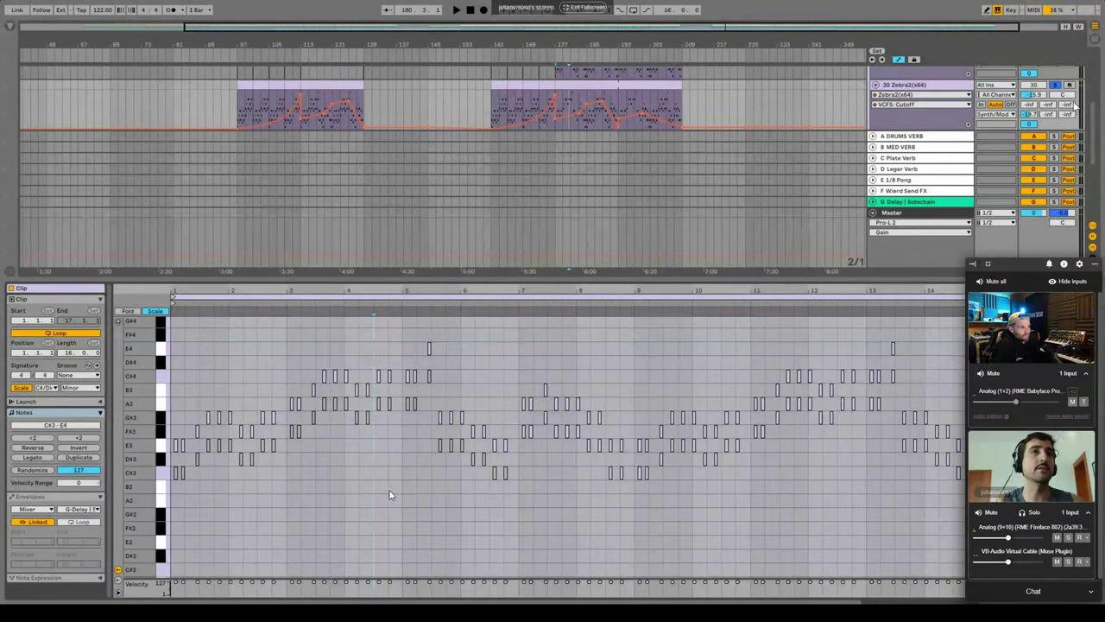
Play the clip and add lower copies of the notes throughout bars 1 to 6 as an extra harmony voice.
key(space)
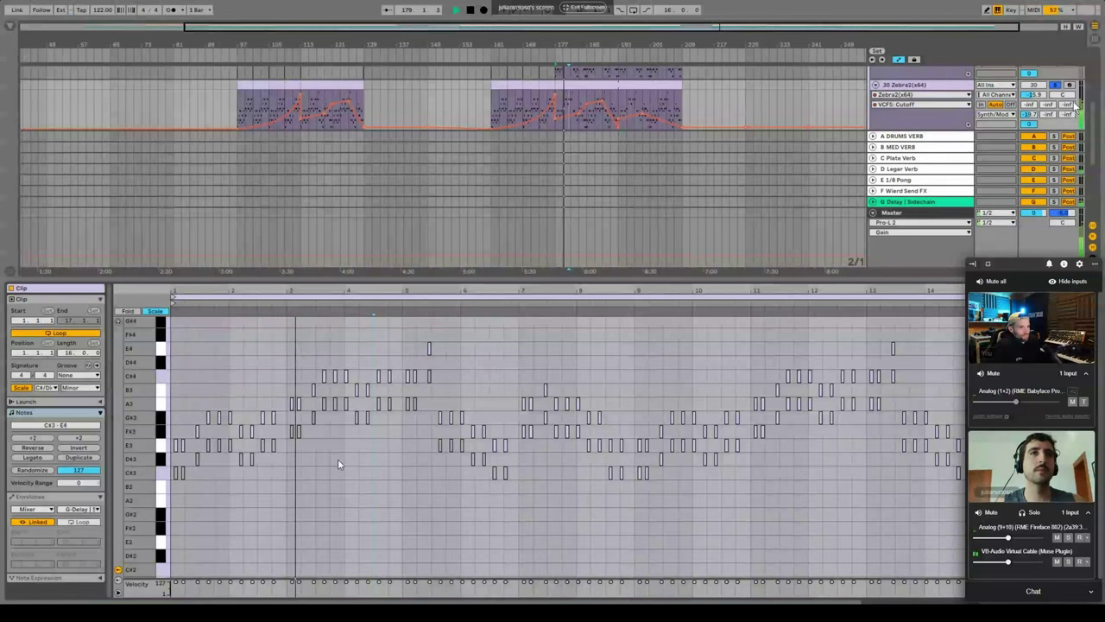
drag(176, 458, 440, 319)
drag(428, 379, 506, 473)
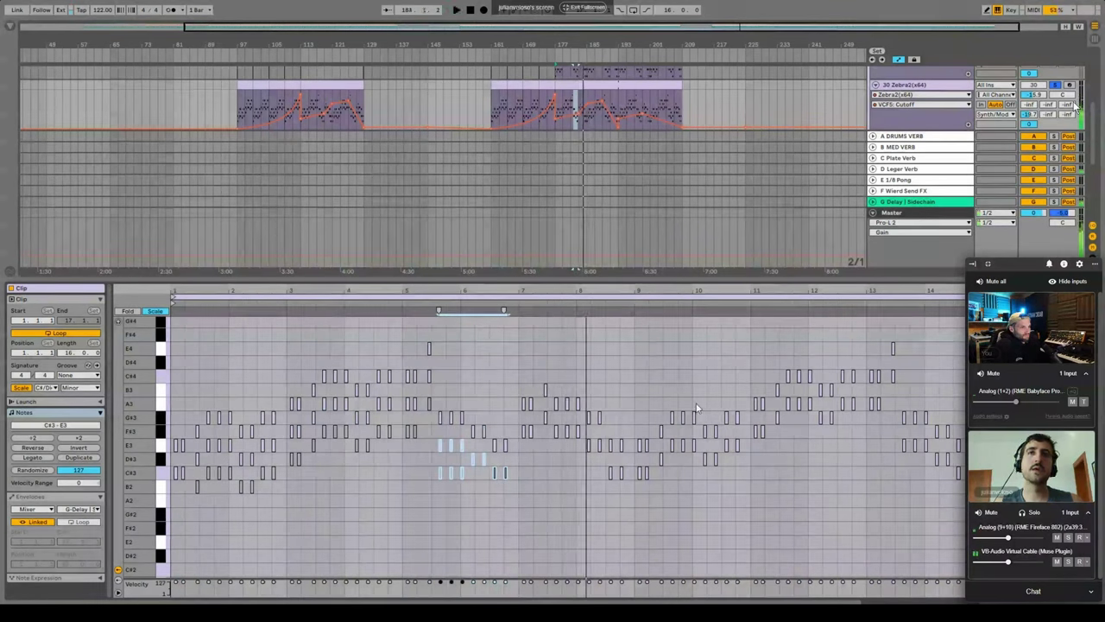
Delete the added lower notes around bars 5 and 6, and undo the last note deletion.
drag(436, 466, 467, 485)
key(Delete)
key(Delete)
drag(420, 439, 358, 450)
click(430, 406)
key(Delete)
key(Delete)
key(ctrl+z)
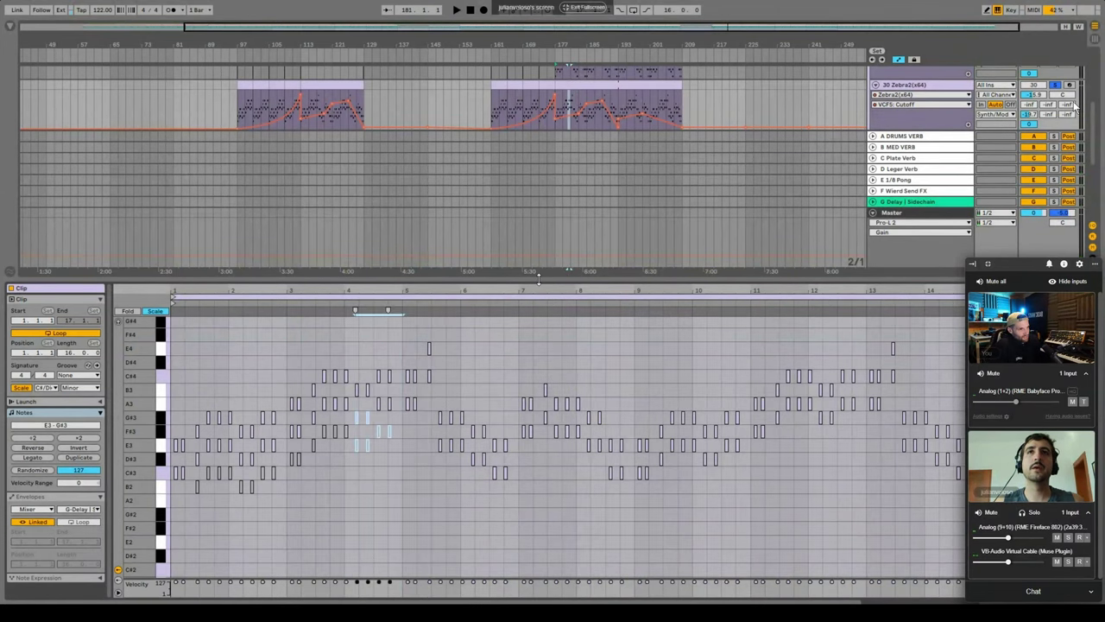
Show the device chain of the 30 Zebra2 track and open its Zebra2 synth window, moving it clear of the devices.
key(ctrl+alt+l)
double_click(917, 239)
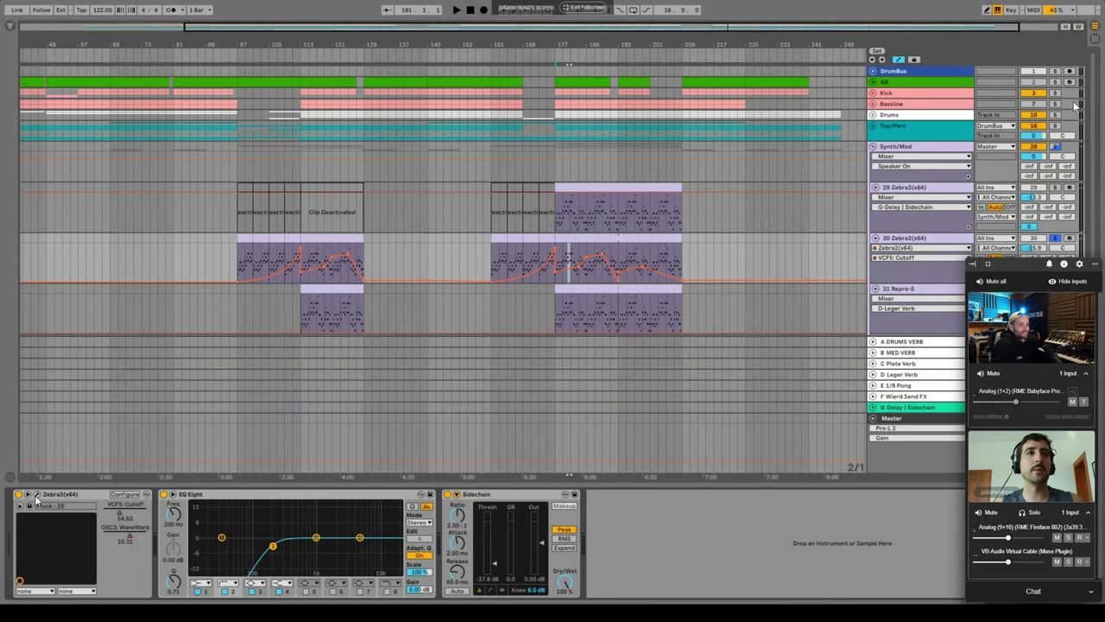
click(37, 497)
drag(398, 132, 358, 65)
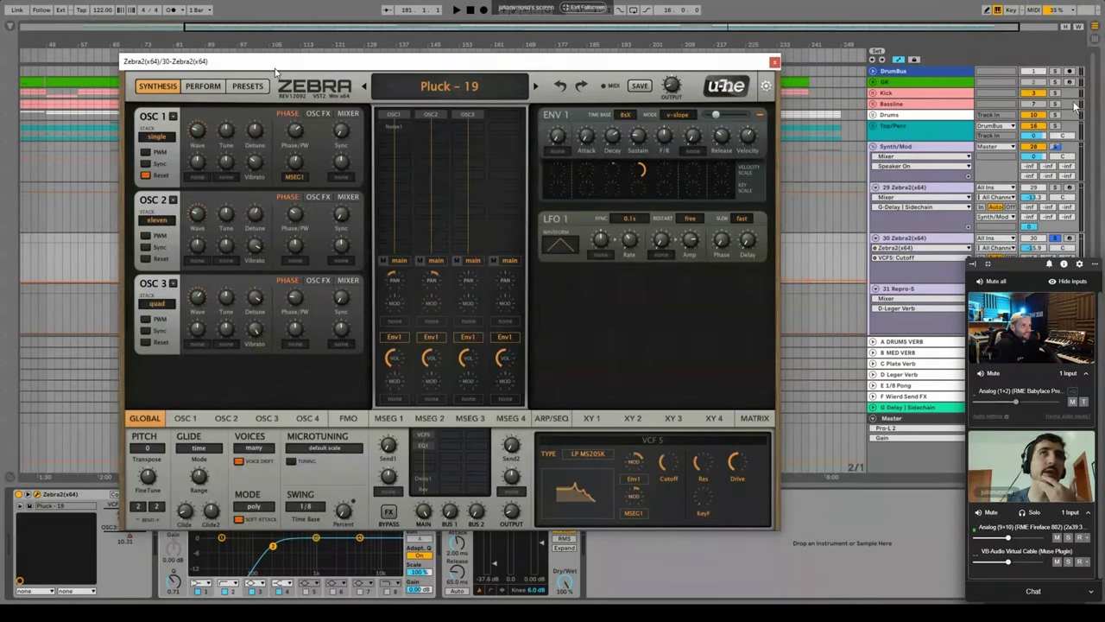
Examine the module slots and envelope settings of the Pluck - 19 patch, then close the synth window.
click(406, 158)
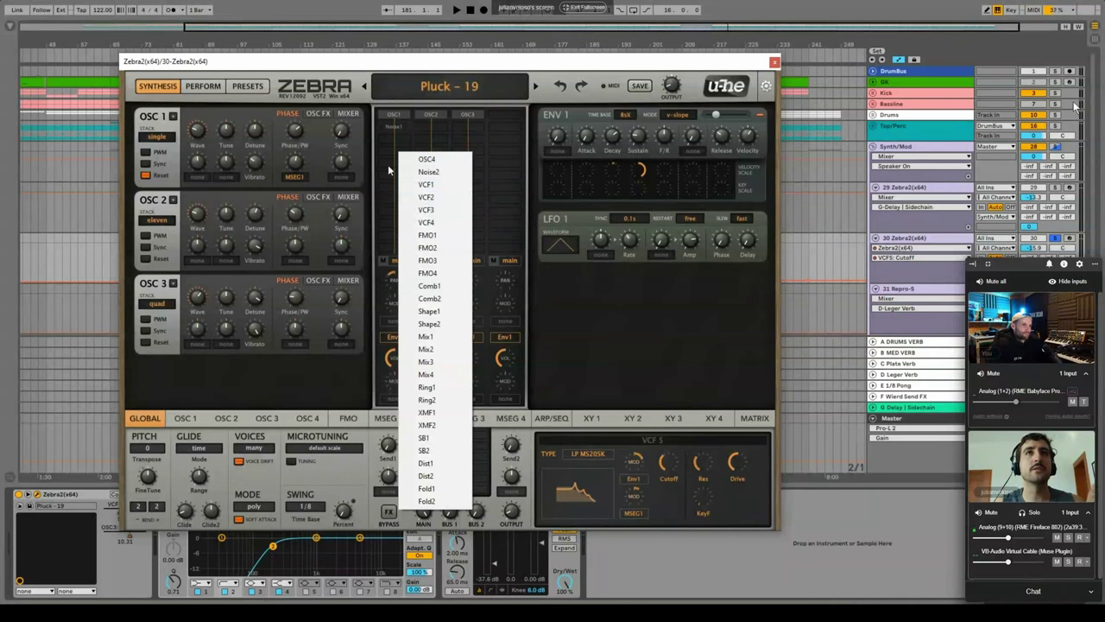
click(387, 166)
click(483, 140)
click(501, 127)
click(654, 294)
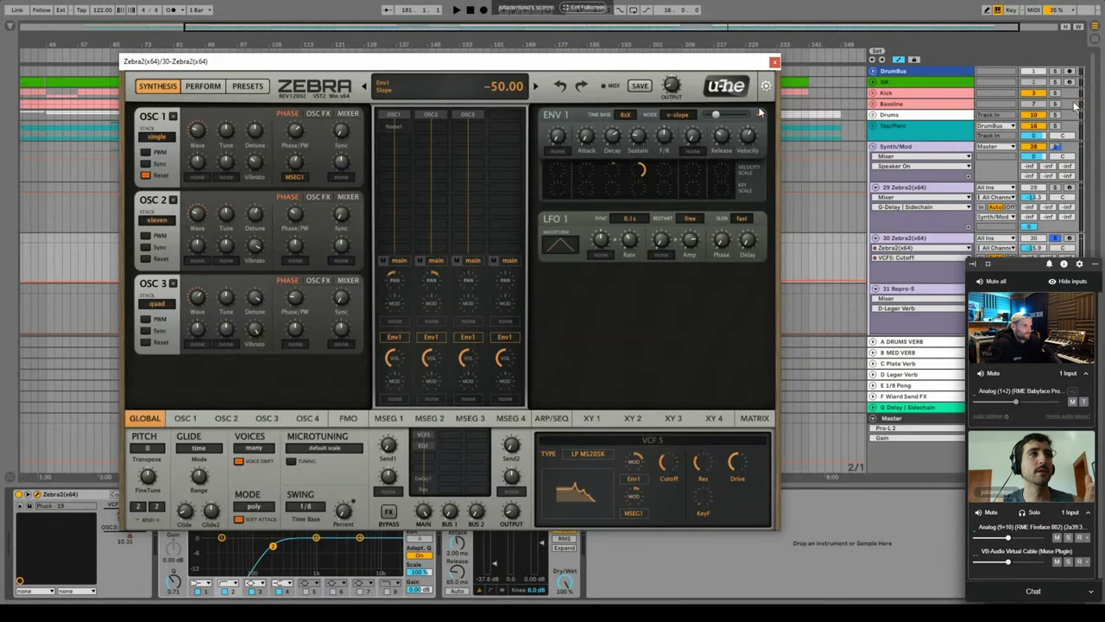
click(774, 62)
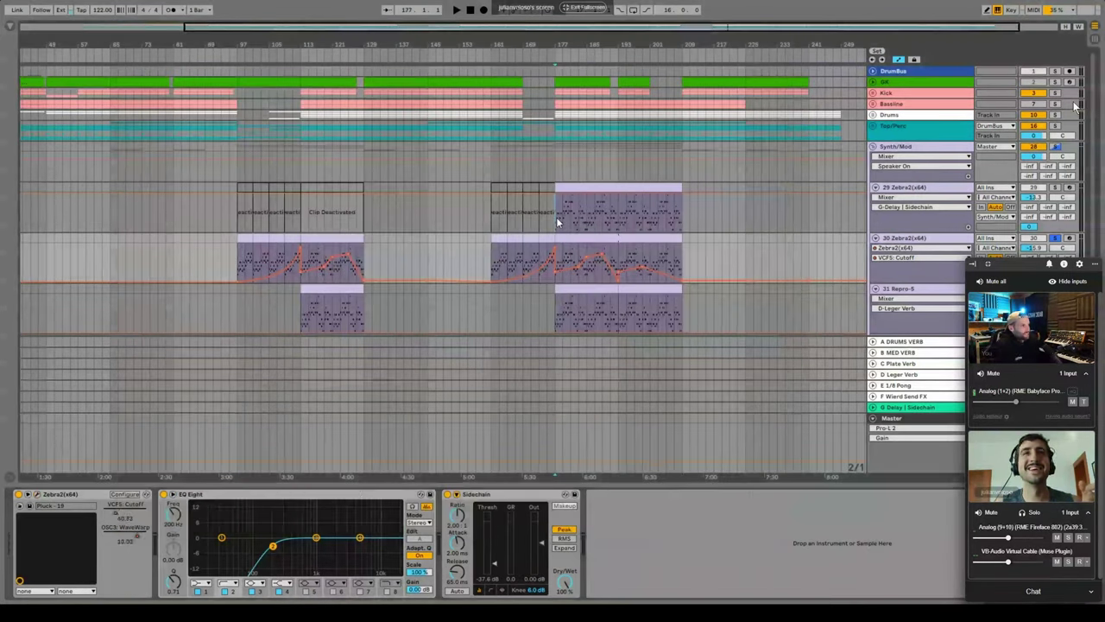
Compare the device chains of the 29 and 30 Zebra2 tracks, briefly reopen track 30's synth, and select its clip from bar 177.
click(557, 217)
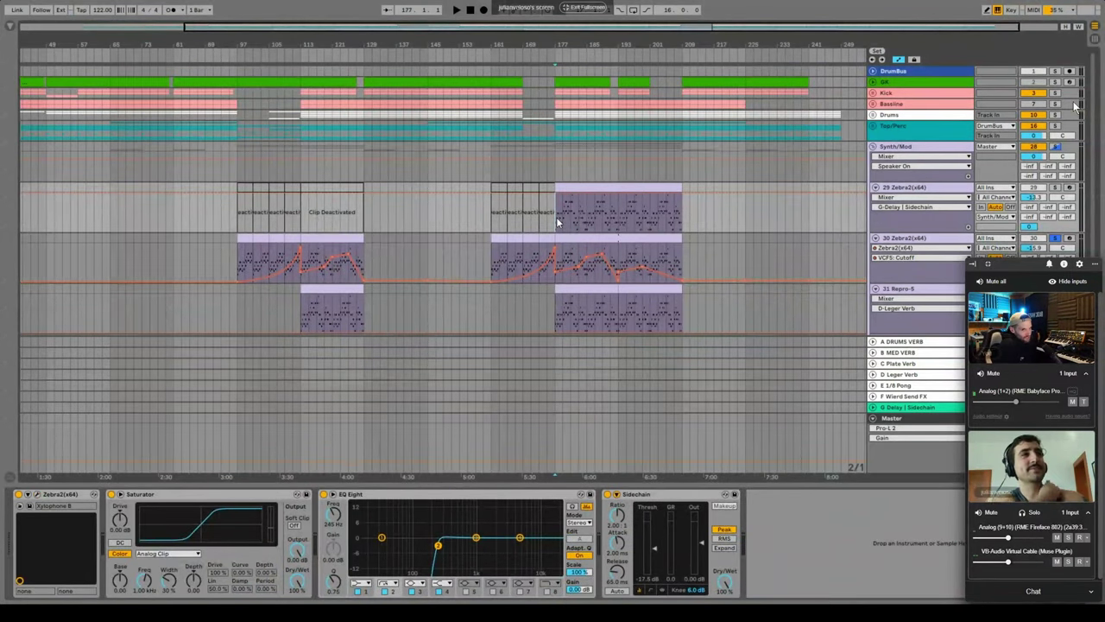
click(916, 244)
click(35, 495)
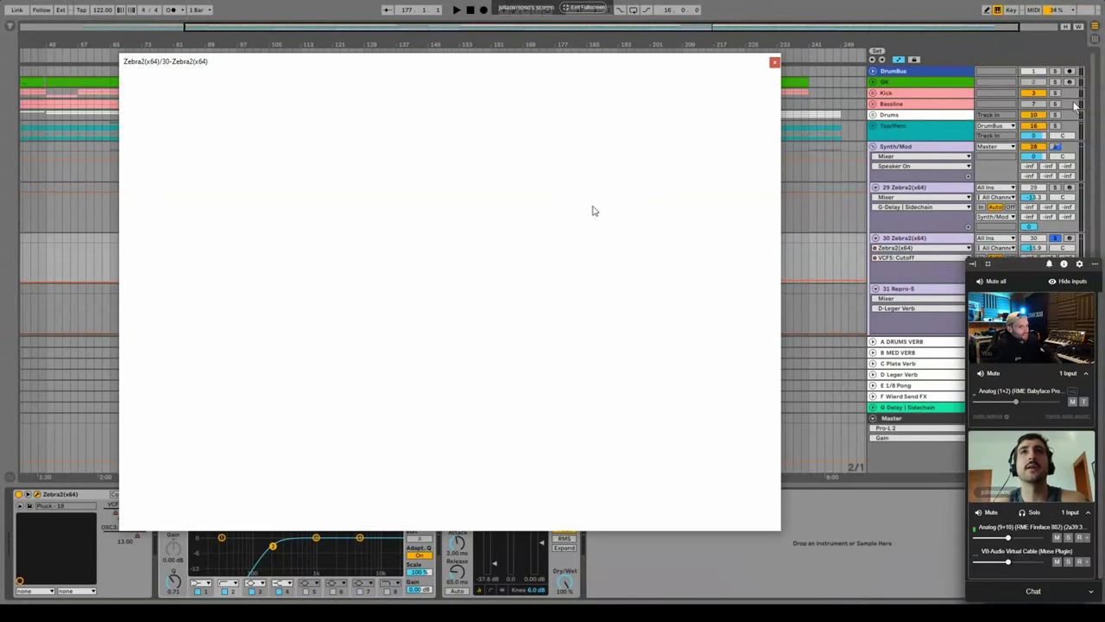
click(774, 64)
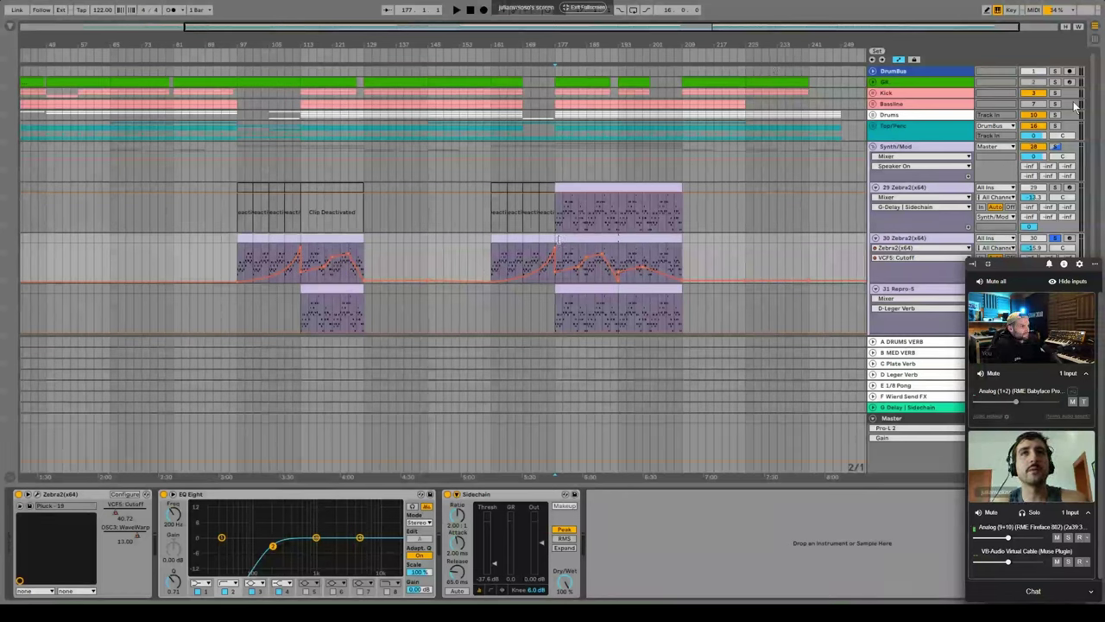
click(561, 259)
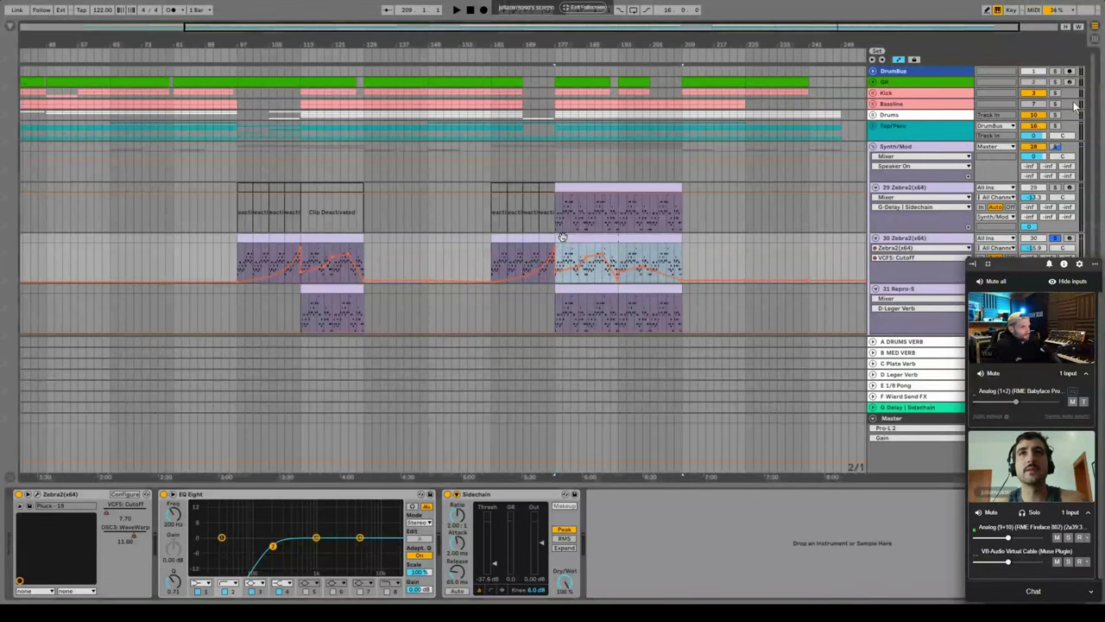
Solo the 29 Zebra2 track, play it from bar 177, and delete the Saturator from its device chain.
click(922, 190)
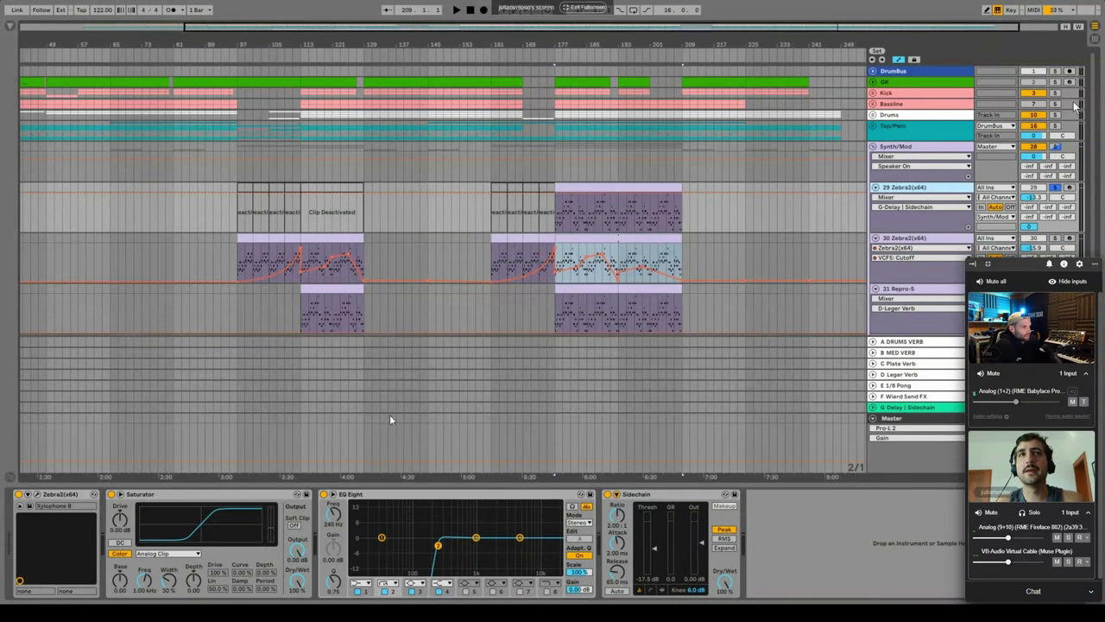
key(space)
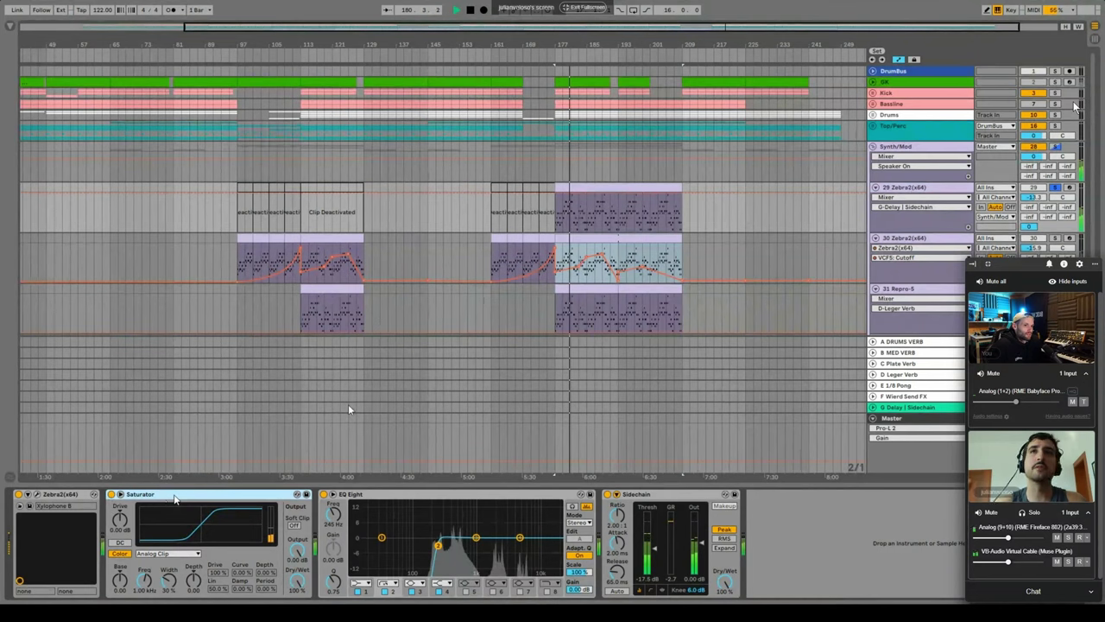
key(Delete)
key(space)
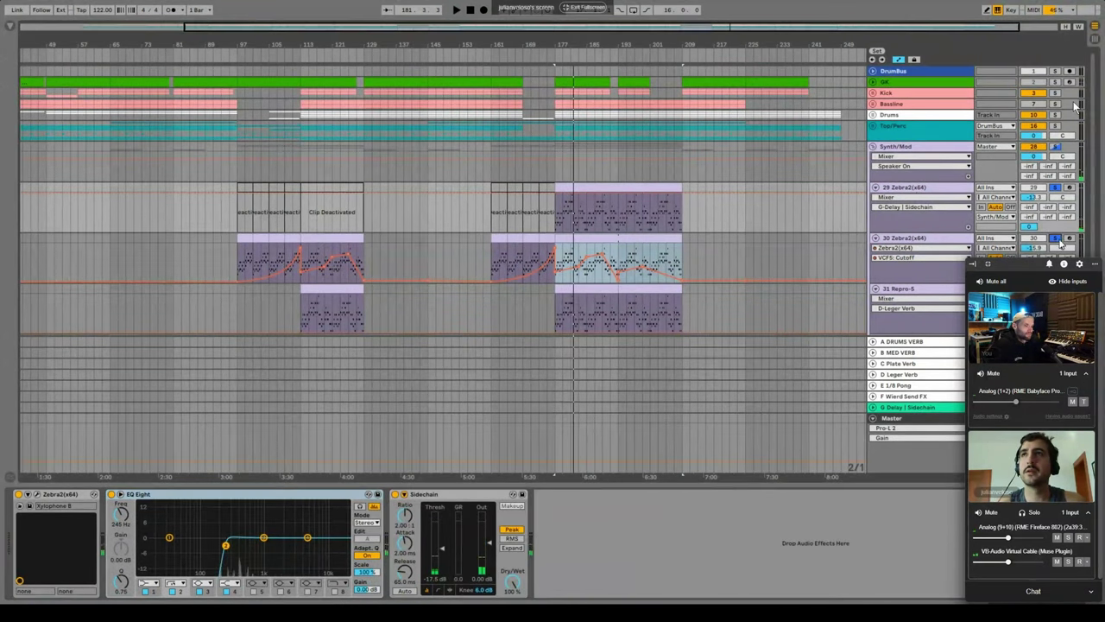
Play the soloed 29 and 30 Zebra2 tracks together from bar 177, toggle track 29's solo, and add the 31 Repro-5 track.
click(941, 189)
click(558, 218)
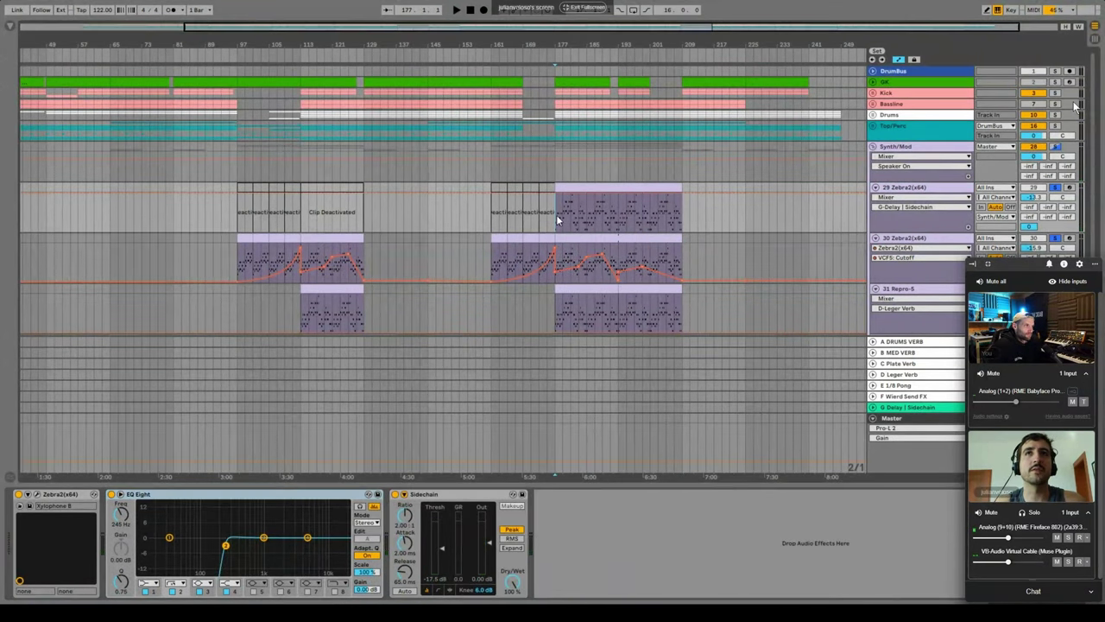
key(space)
scroll(565, 230, down, 3)
click(1054, 152)
click(1055, 153)
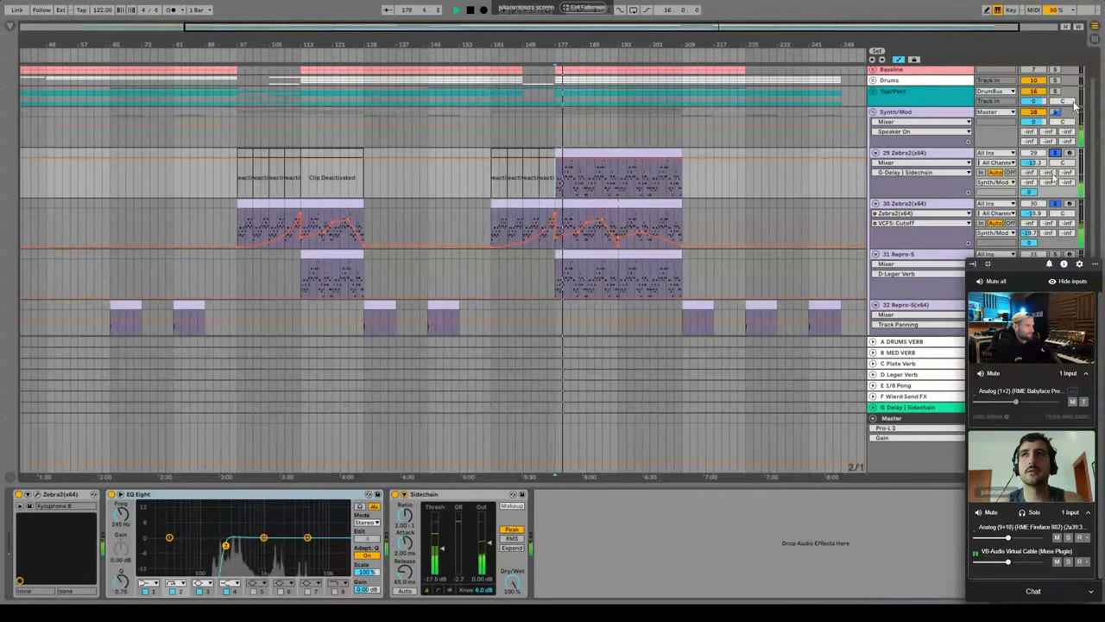
click(1056, 254)
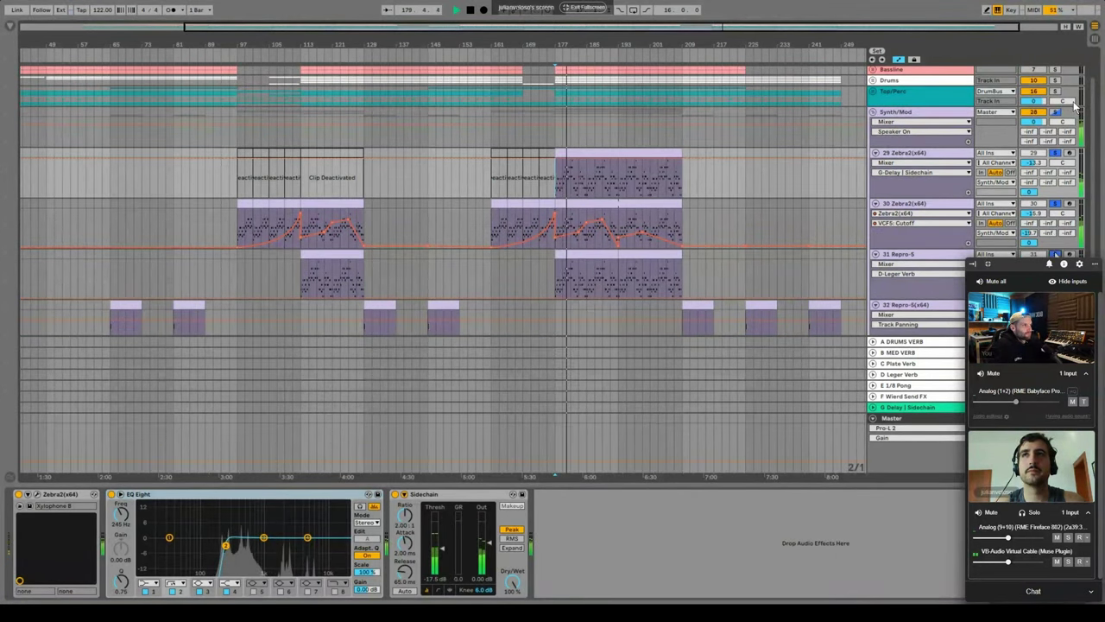
Inspect the Repro-5 synth on track 31, close it, and audition the three soloed synth layers together from bar 177.
click(921, 254)
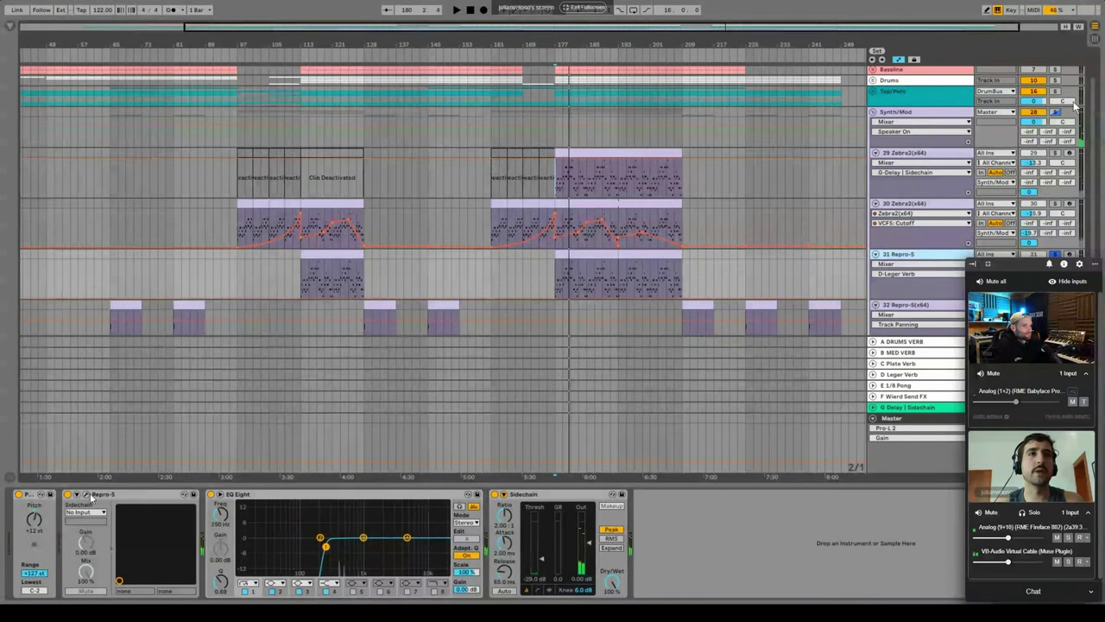
click(87, 494)
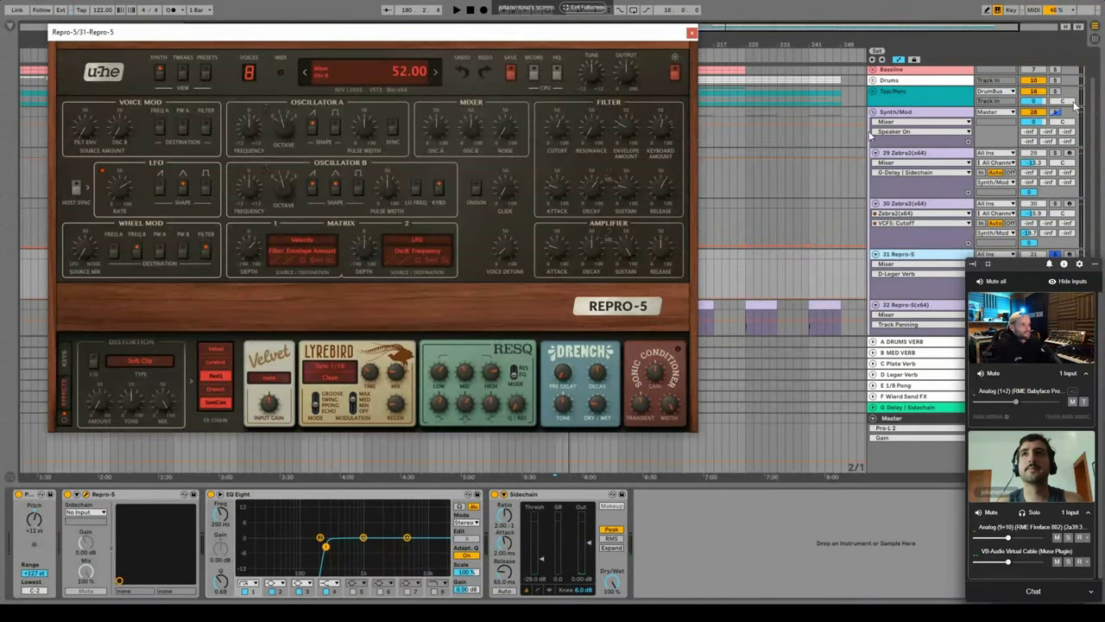
click(691, 34)
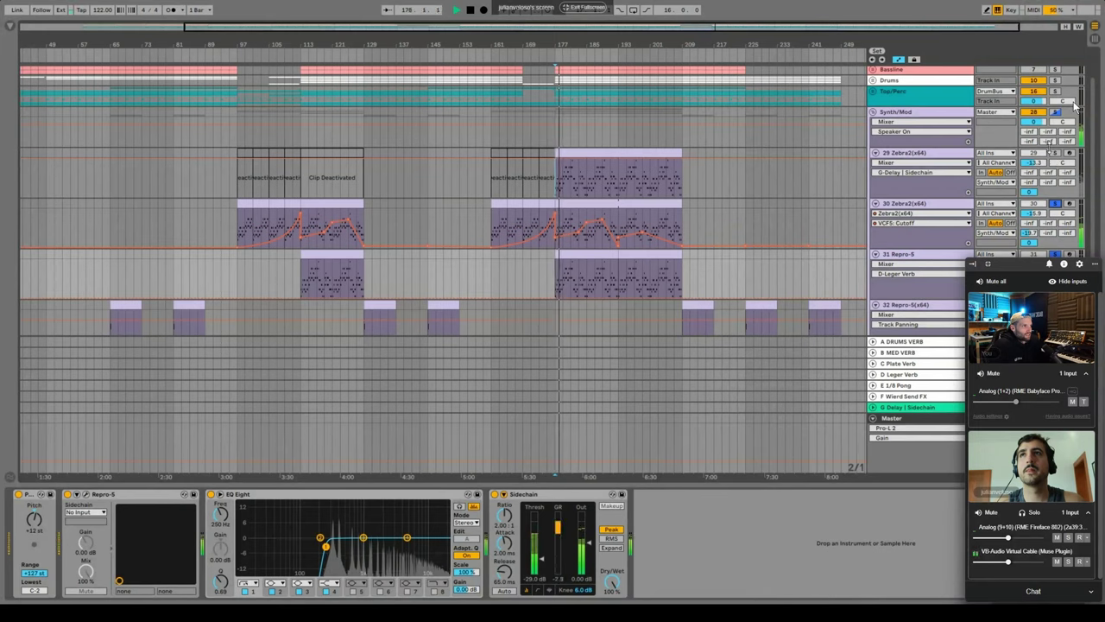
scroll(951, 181, down, 3)
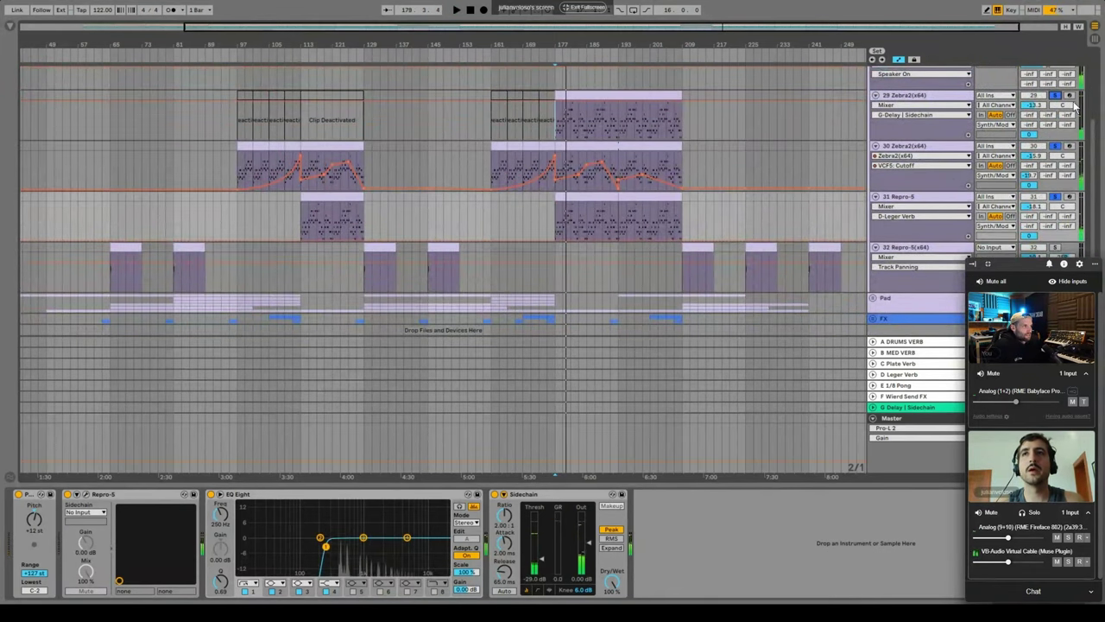
Display the G Delay | Sidechain return's devices and audition the delay with the soloed synths around bar 177.
click(918, 409)
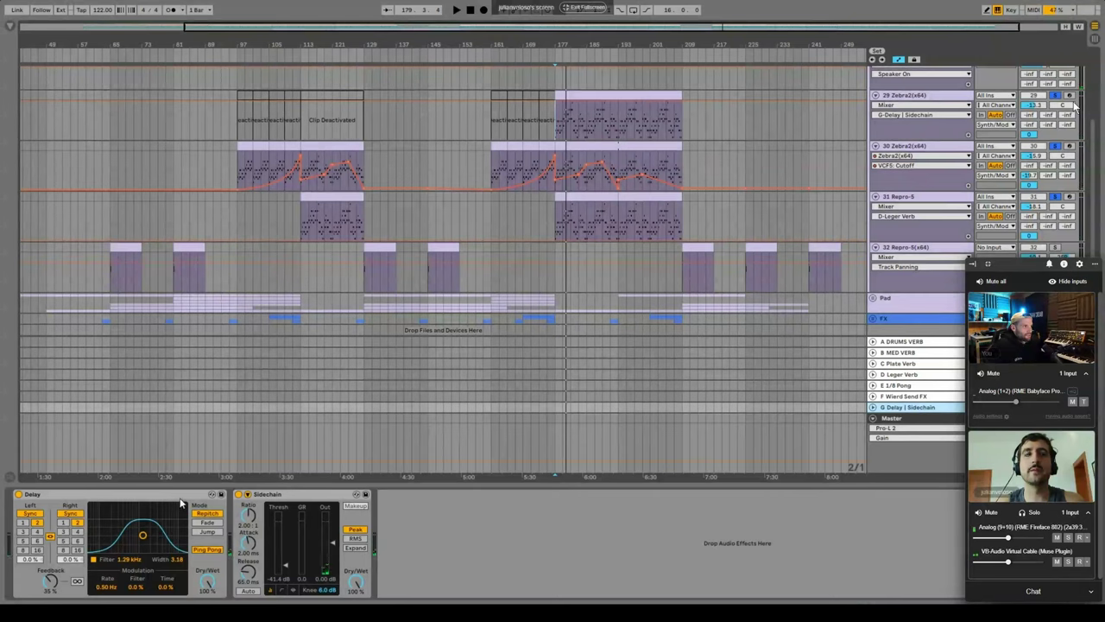
scroll(1075, 104, up, 1)
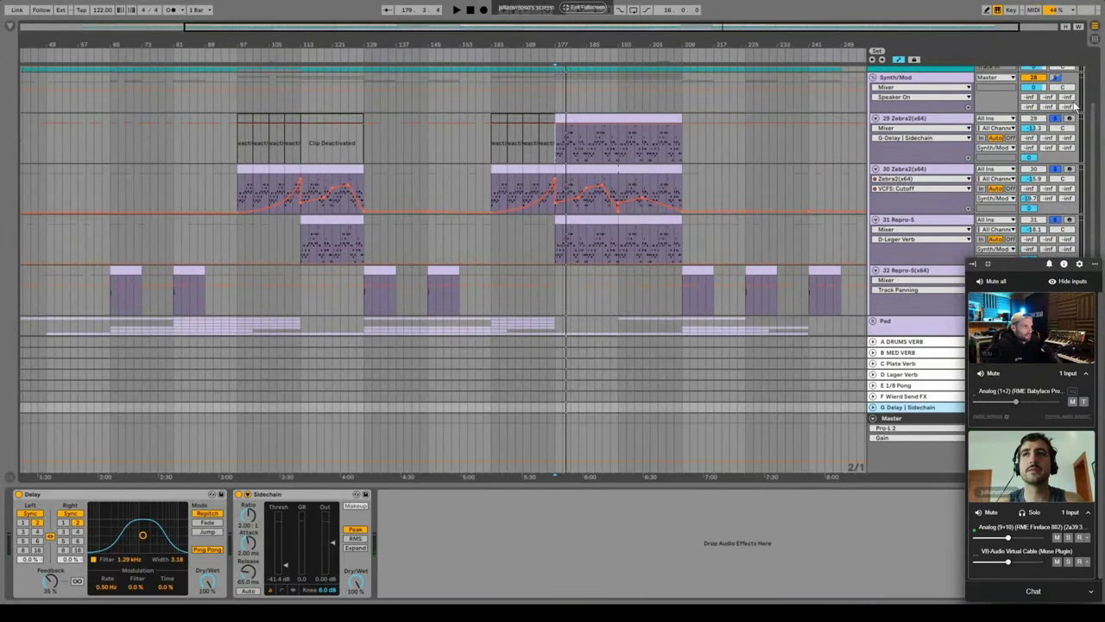
key(space)
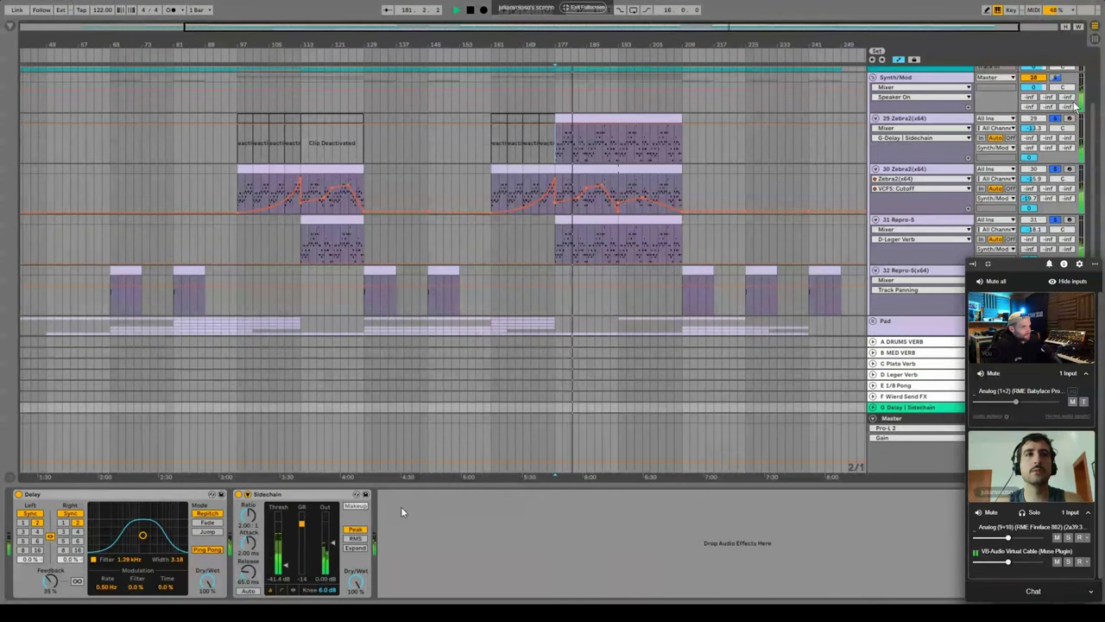
key(space)
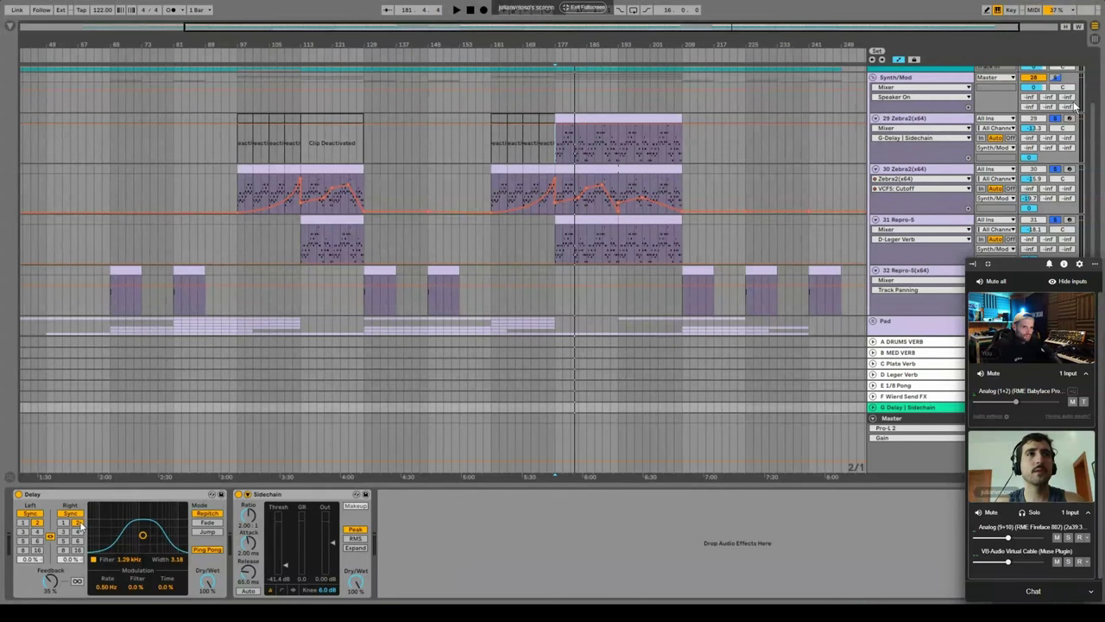
key(space)
click(68, 531)
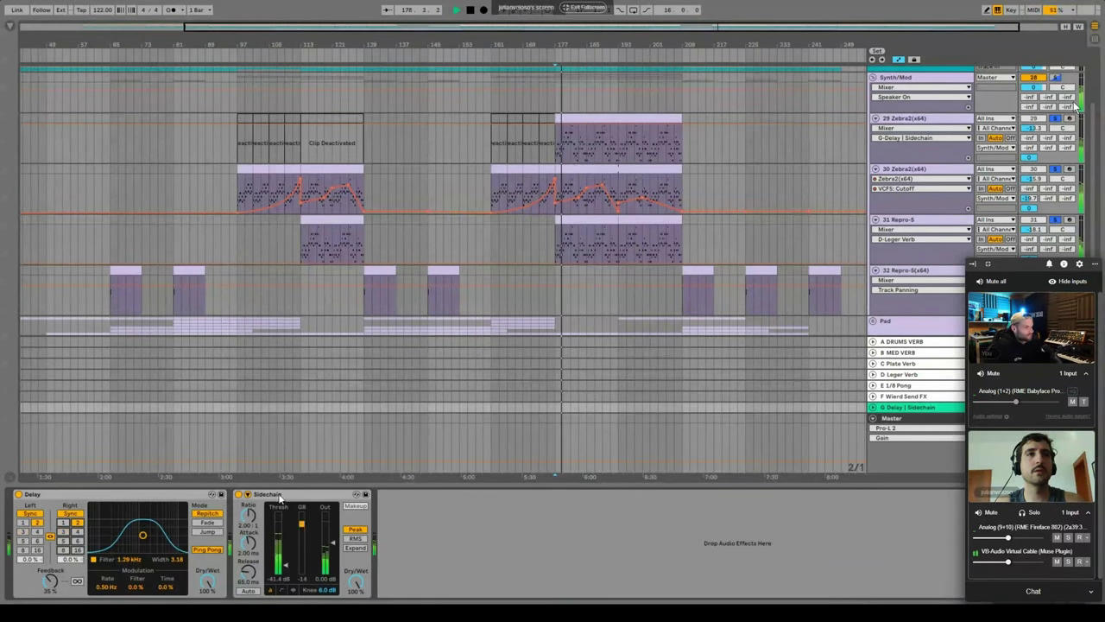
double_click(427, 485)
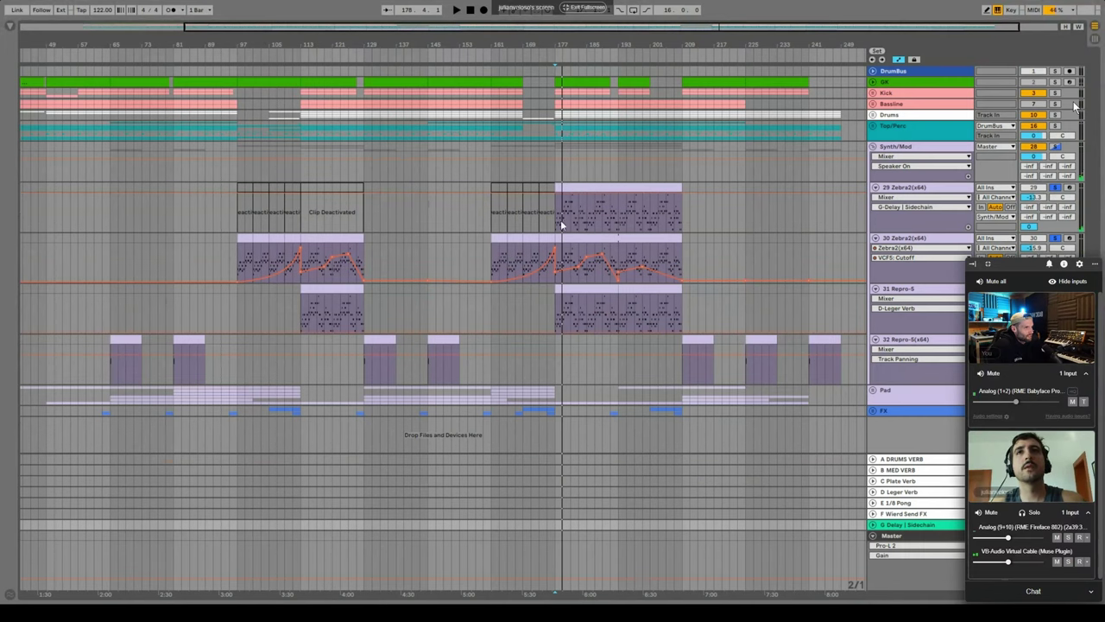
key(space)
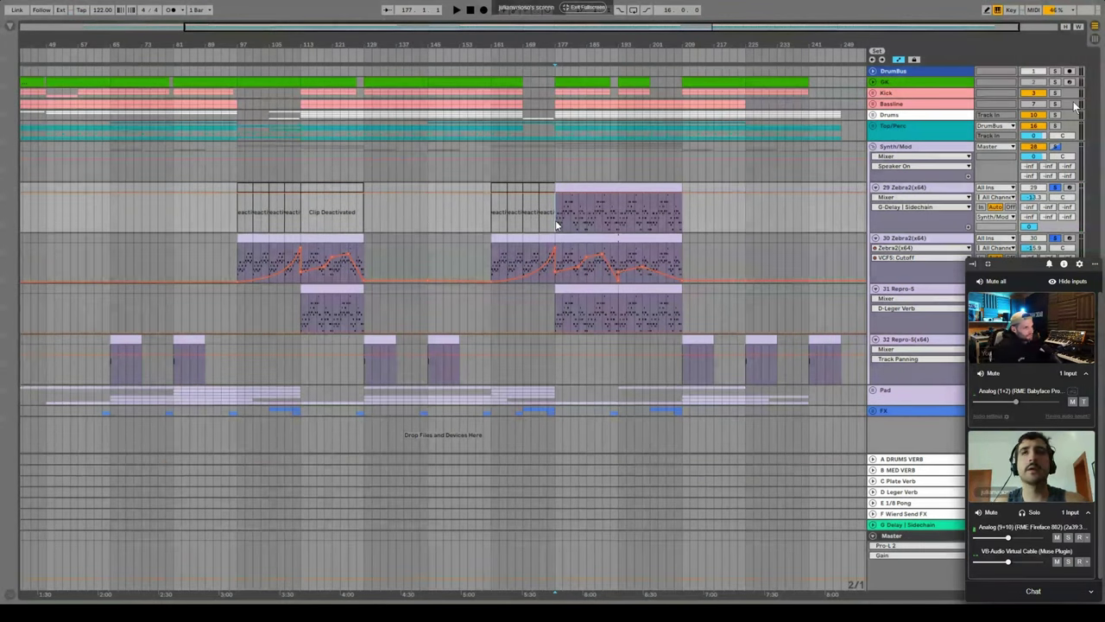
Fold the two Zebra2(x64) tracks, 29 and 30, and the 31 Repro-5 track inside the Synth/Mod group.
click(876, 188)
click(876, 199)
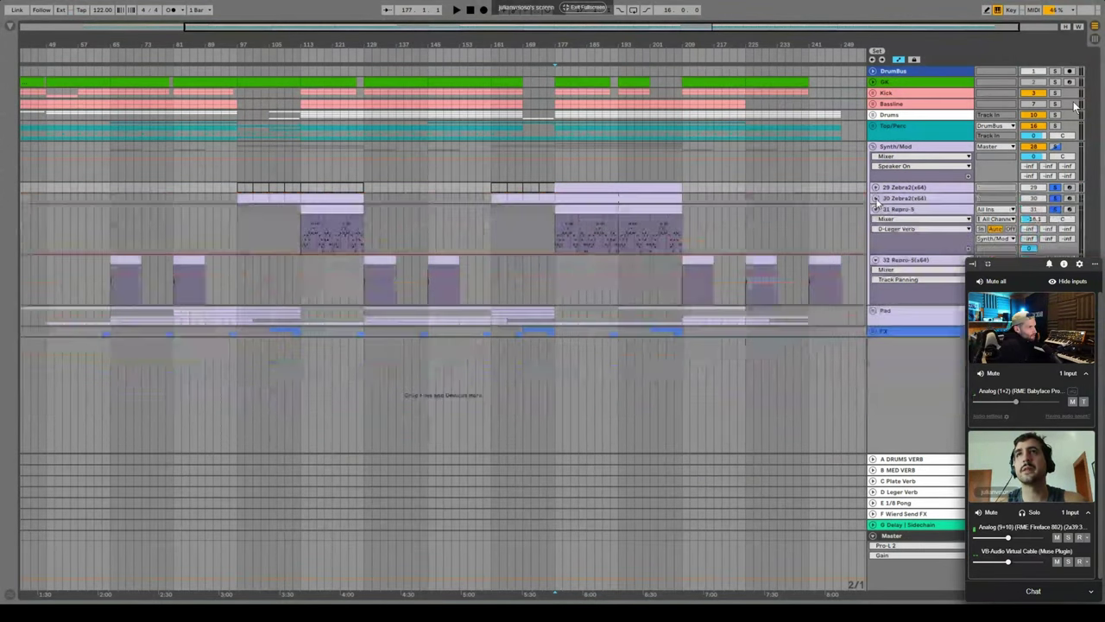
click(876, 209)
Display the Synth/Mod group's OTT and compare playback from bar 177 with it bypassed and enabled.
double_click(900, 148)
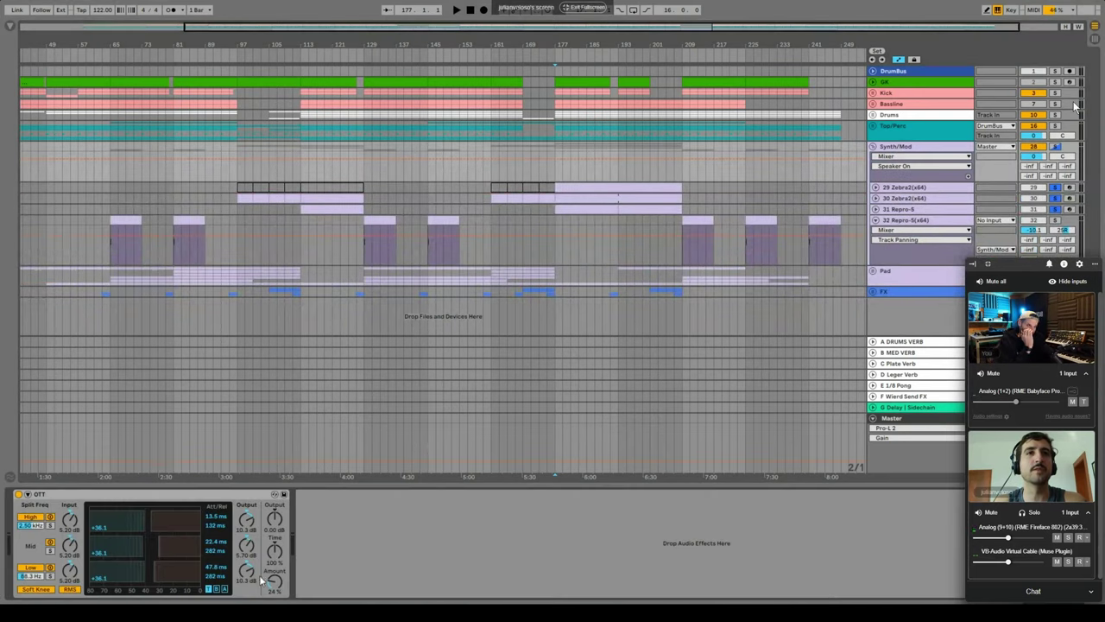
click(557, 182)
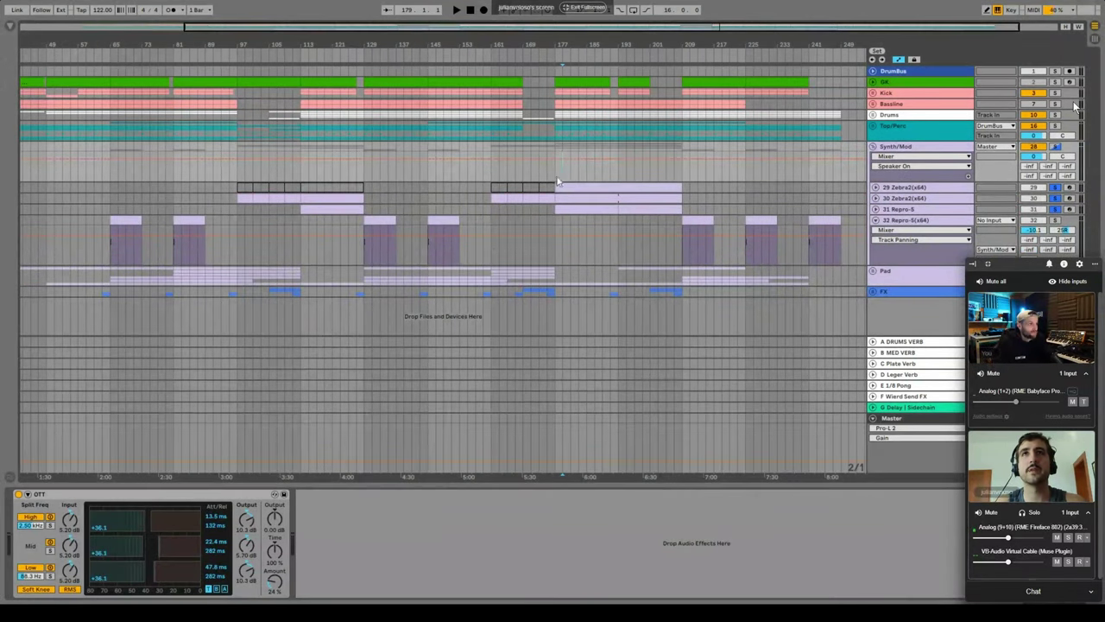
key(space)
click(18, 496)
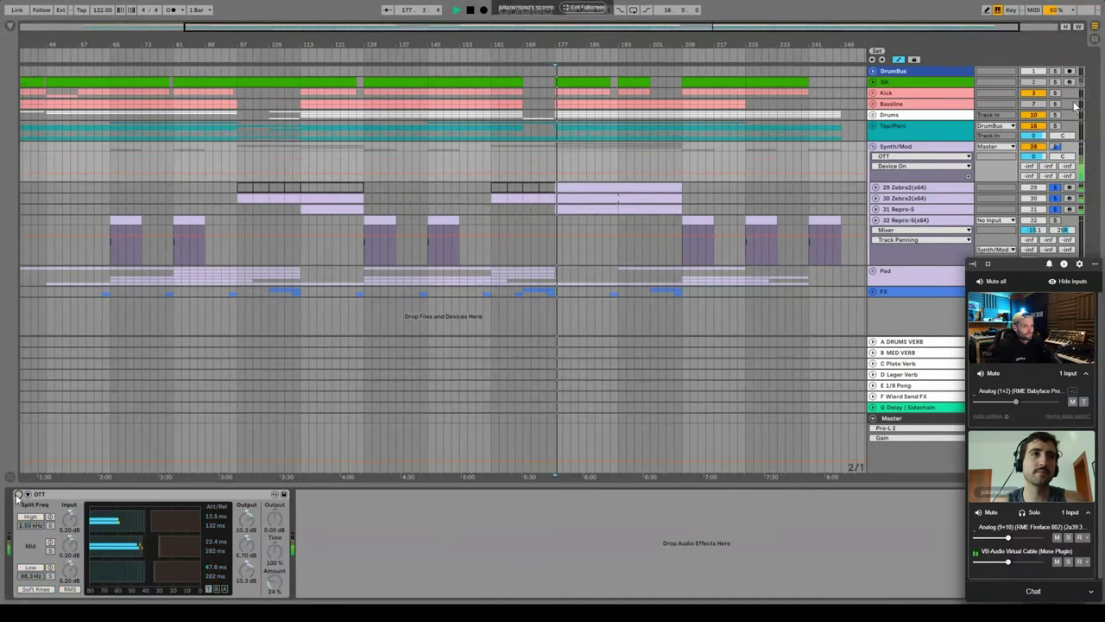
click(18, 495)
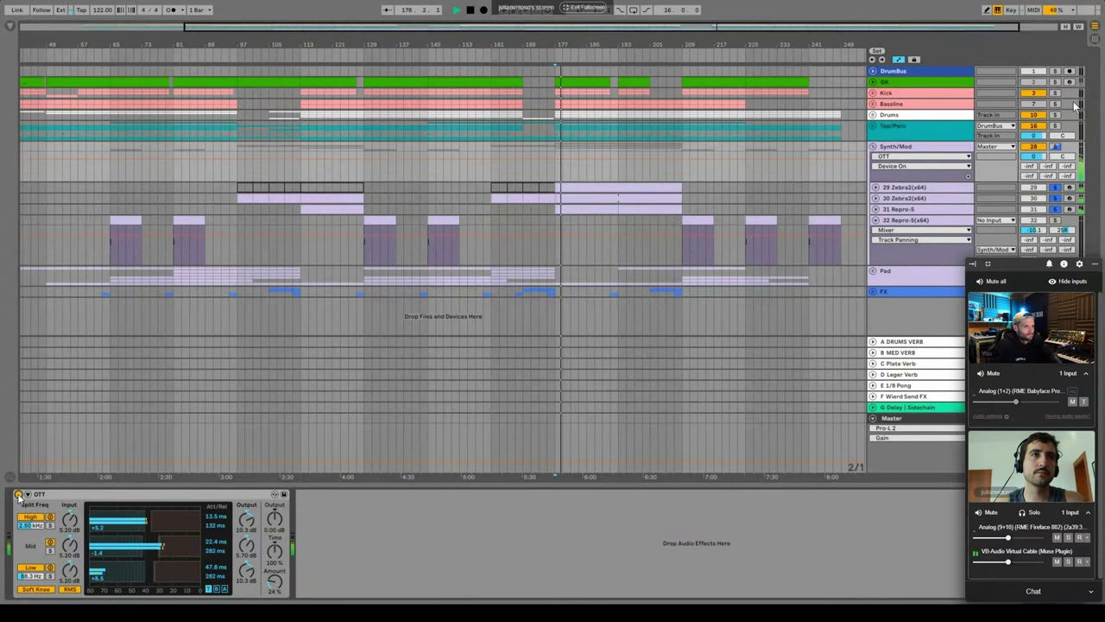
click(18, 496)
click(18, 495)
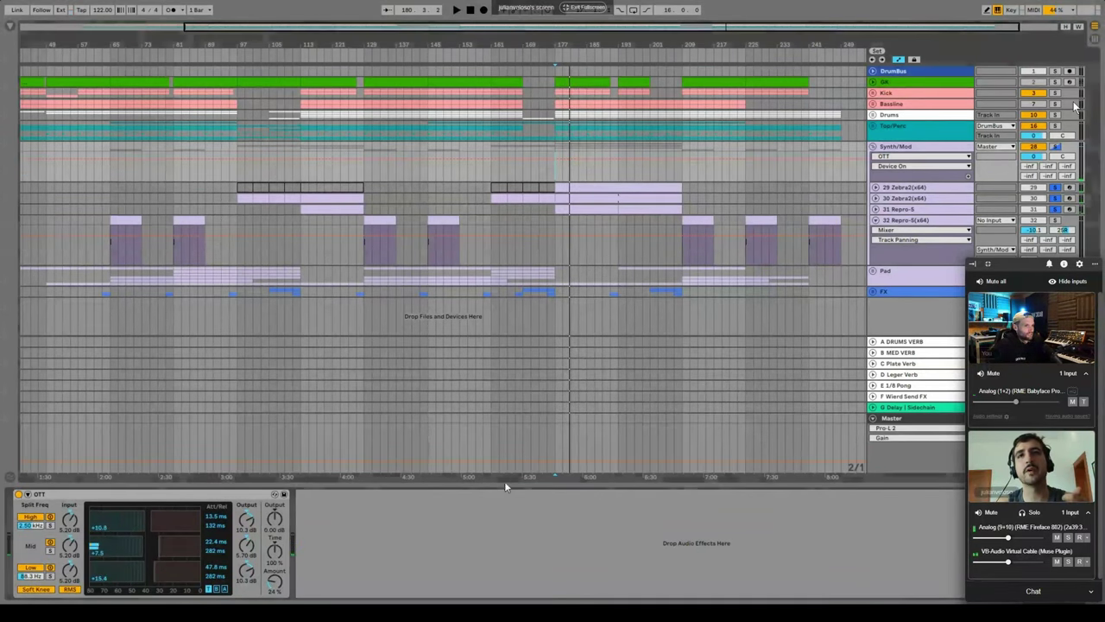
click(505, 484)
Solo the 32 Repro-5(x64) track and display its device chain.
click(876, 221)
click(876, 221)
double_click(915, 222)
click(753, 257)
click(1057, 221)
click(918, 222)
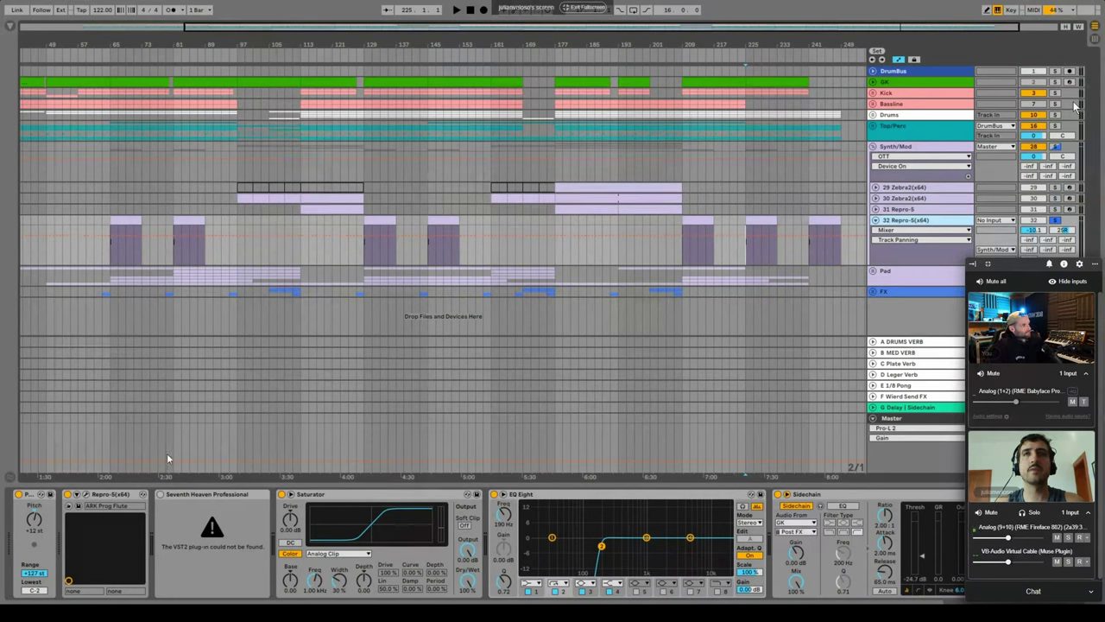
Audition the soloed Repro-5(x64) clips at several points, from the last clip back to the first at bar 65.
key(space)
click(809, 233)
click(683, 256)
key(space)
click(429, 257)
key(space)
click(365, 259)
click(167, 258)
click(110, 253)
key(space)
key(space)
Replay the Repro-5(x64) clips starting at bars 225 and 209.
click(740, 258)
key(space)
key(space)
click(747, 261)
key(space)
click(682, 259)
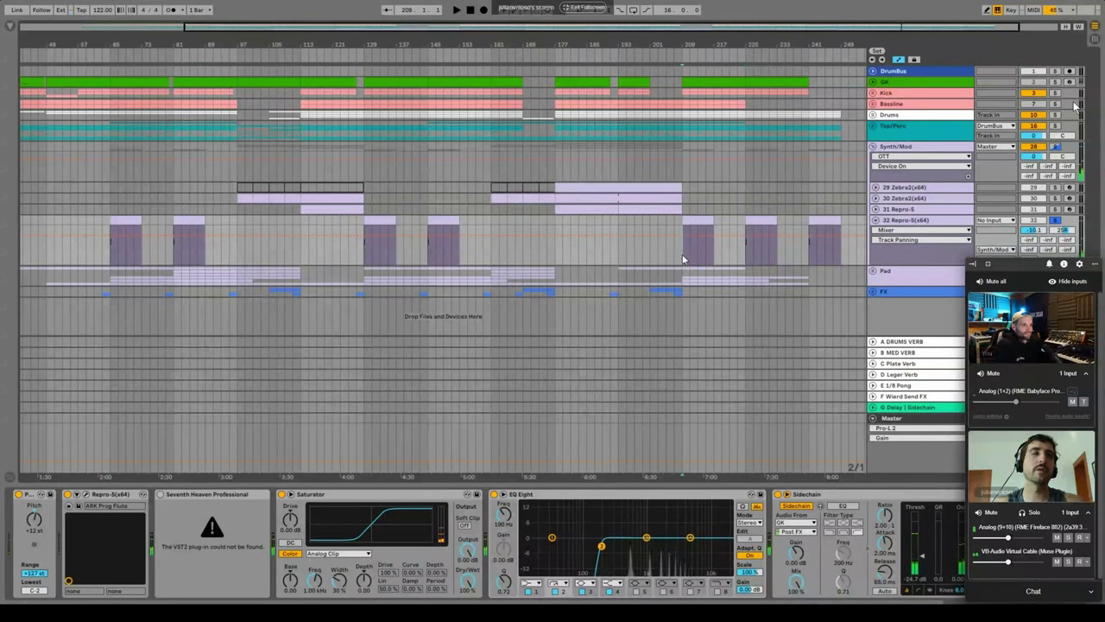
Show the full arrangement with track 32 unfolded and inspect its Repro-5(x64) instrument window, then close that window.
click(875, 220)
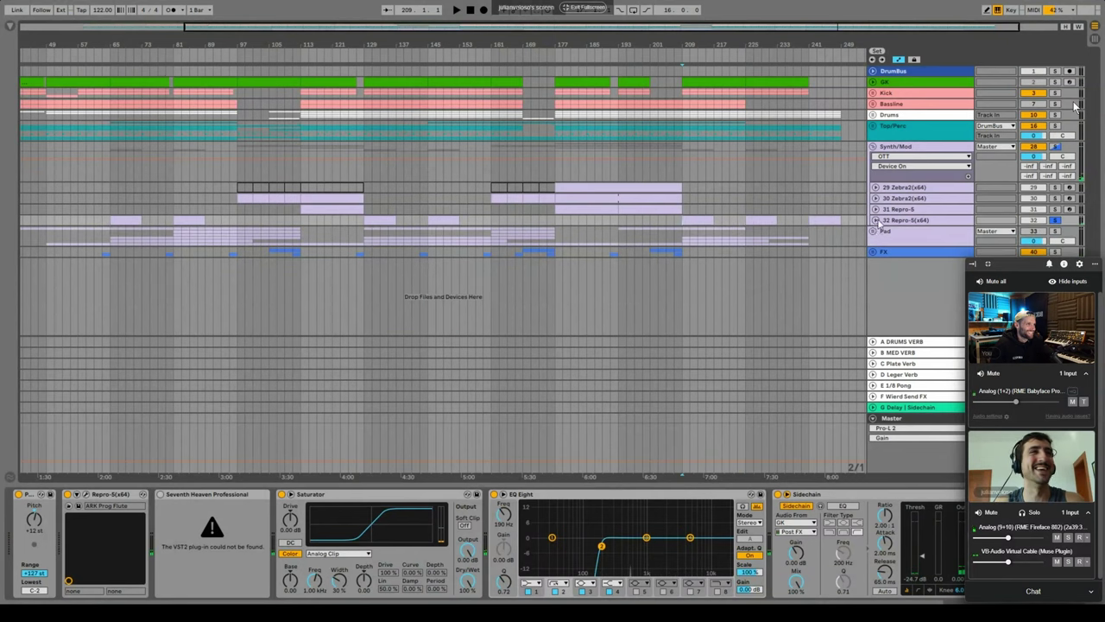
drag(516, 47, 516, 21)
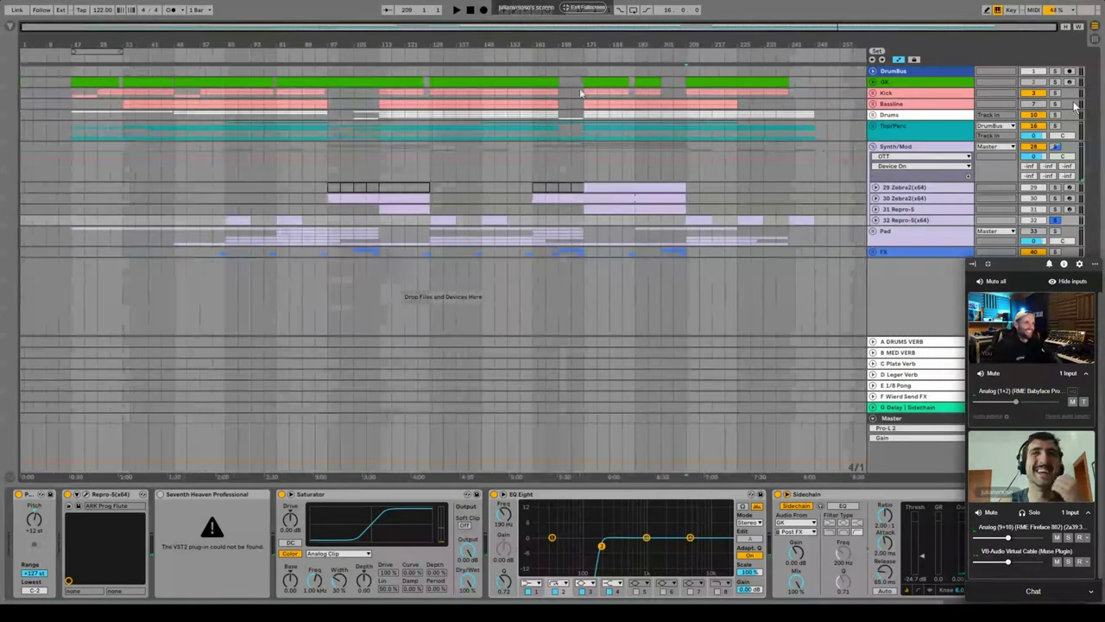
click(874, 148)
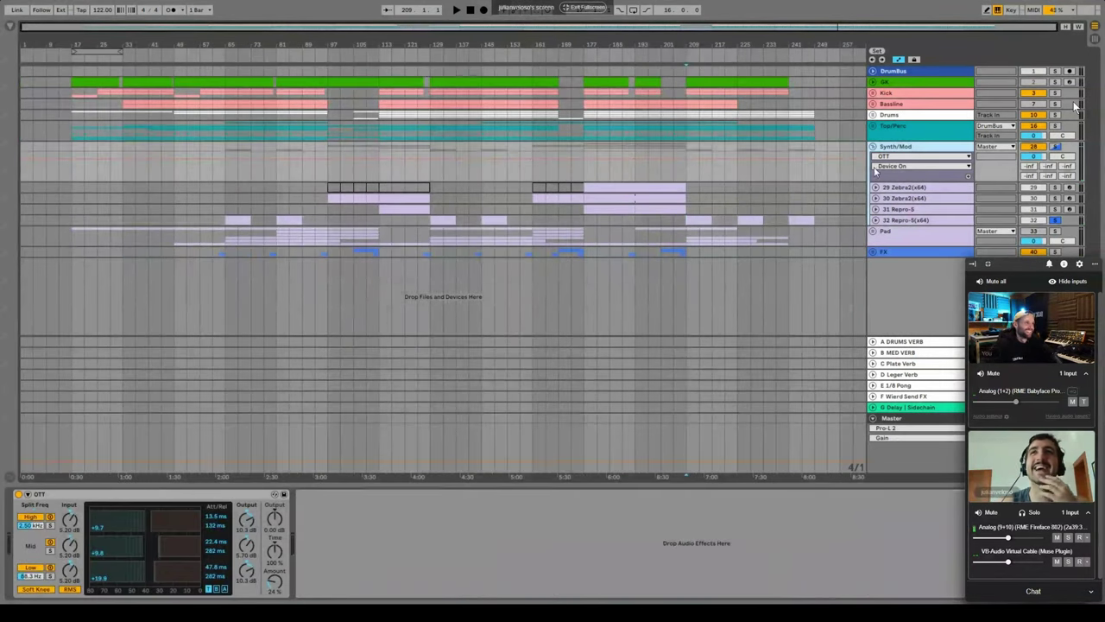
click(876, 220)
click(716, 233)
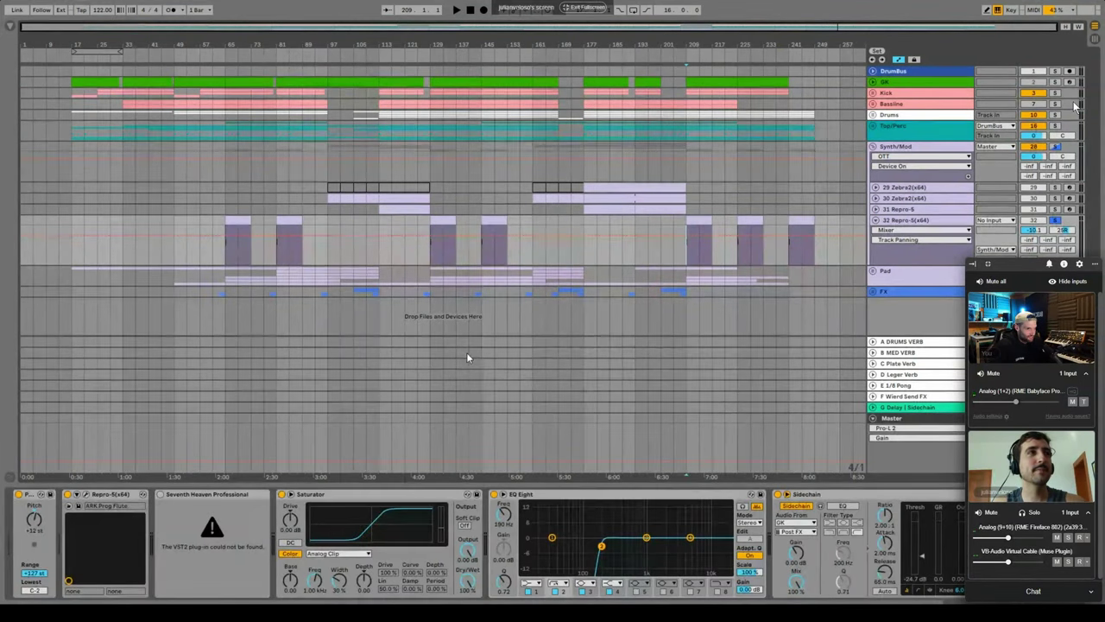
click(85, 495)
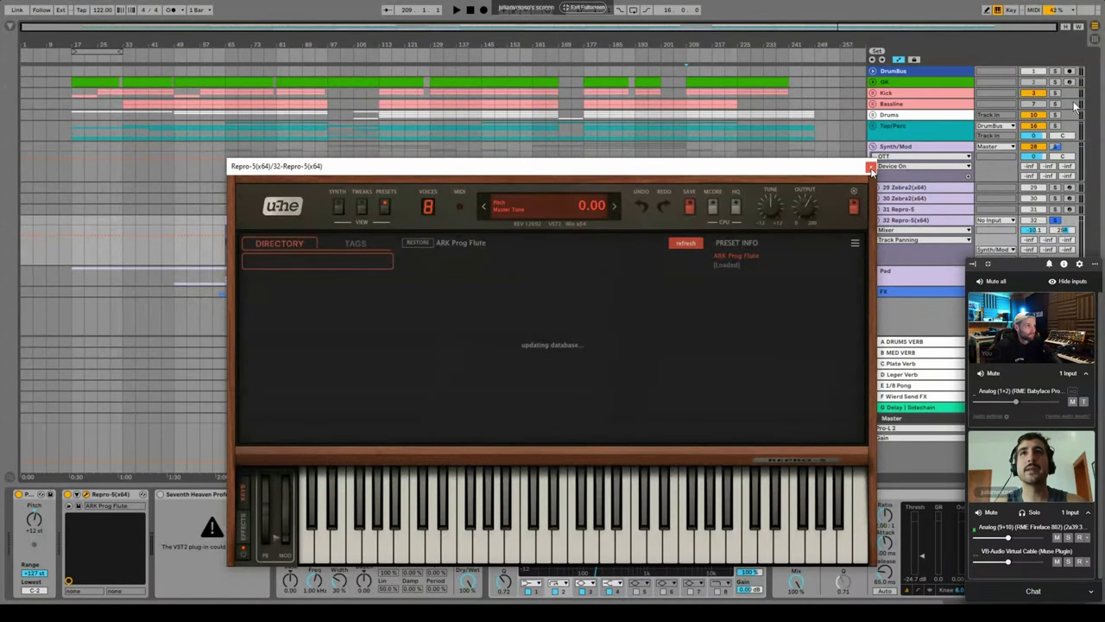
click(871, 167)
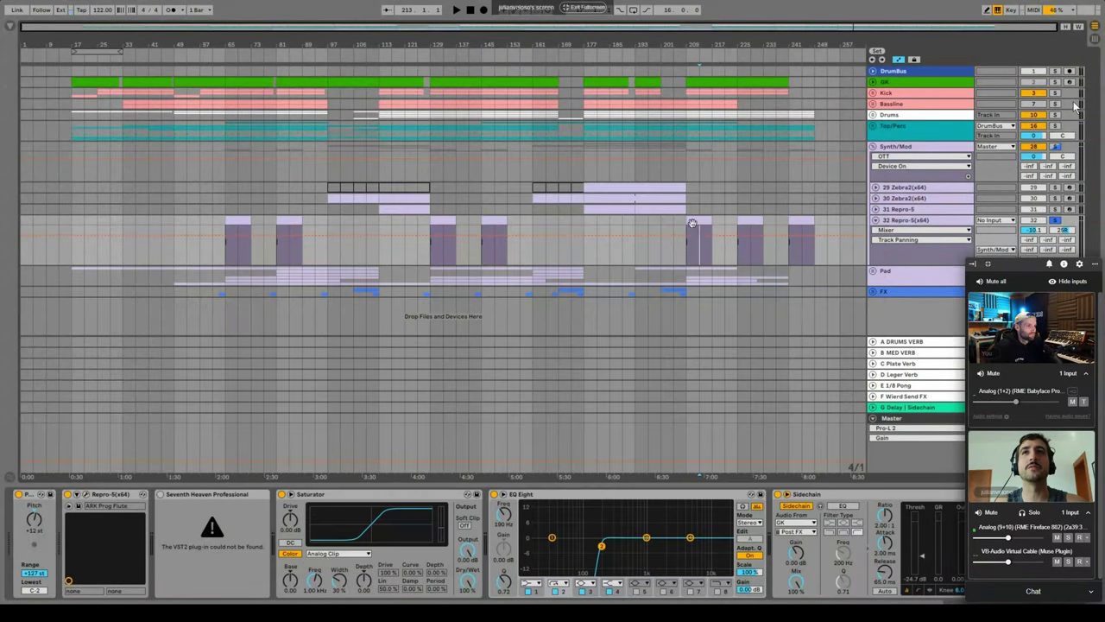
Listen to the Repro-5(x64) part from several of its clips, starting in the bar 209 clip and ending at bar 81.
key(space)
click(740, 256)
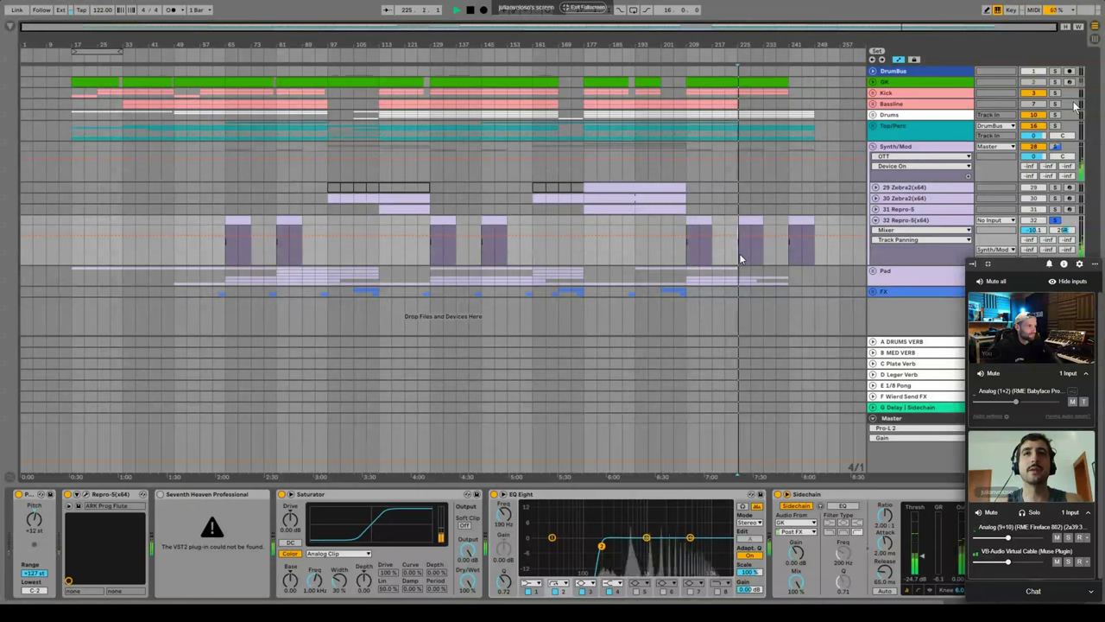
click(482, 258)
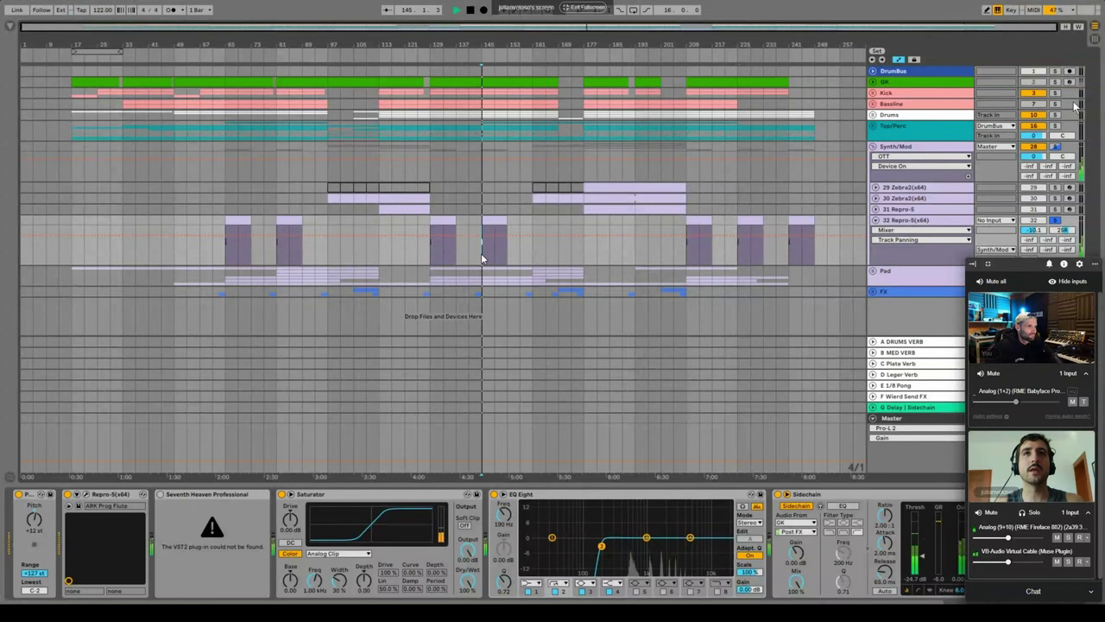
click(436, 256)
click(277, 257)
key(space)
Delete the missing Seventh Heaven Professional plug-in from the 32 Repro-5(x64) track and play from bar 81.
click(186, 498)
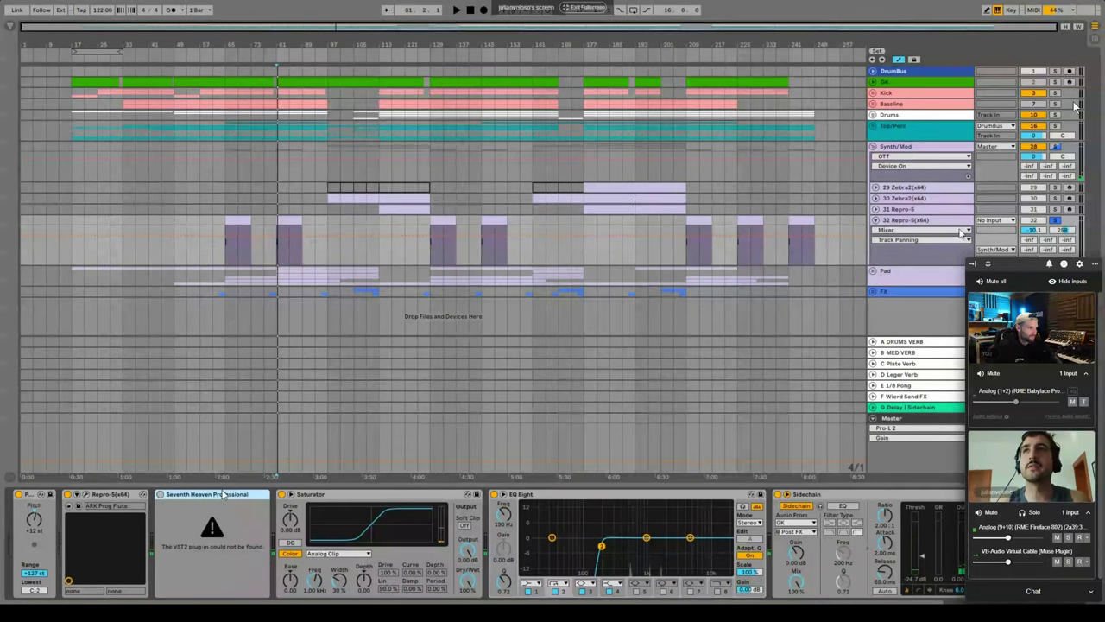
key(Delete)
key(space)
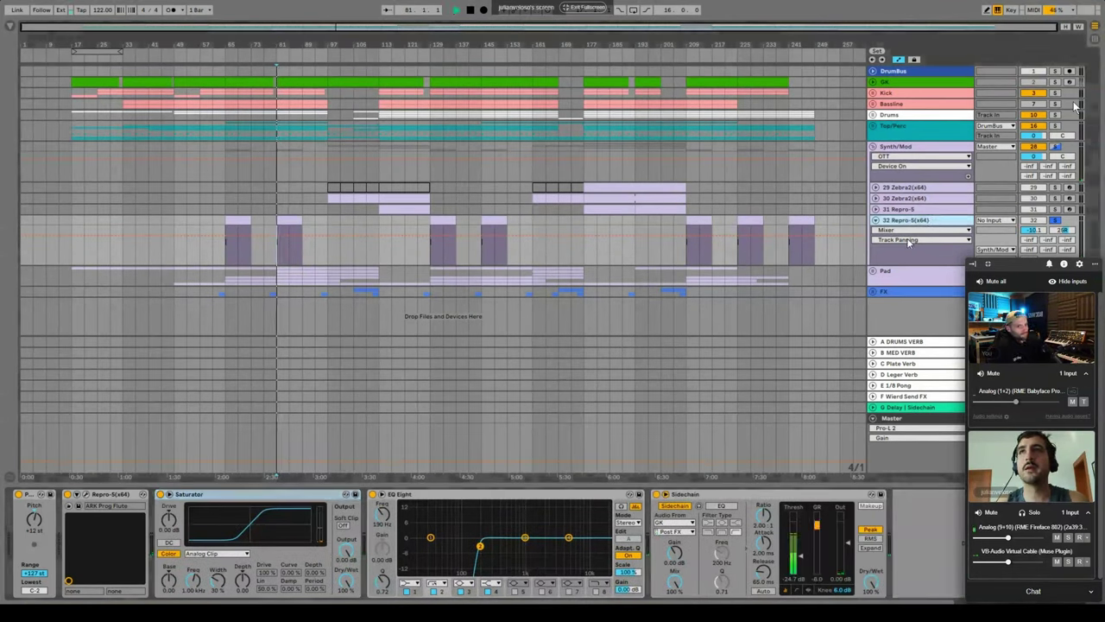
Unfold the Bassline group with its Bassline and Sub tracks and display the Bassline track's devices.
drag(1016, 264, 68, 69)
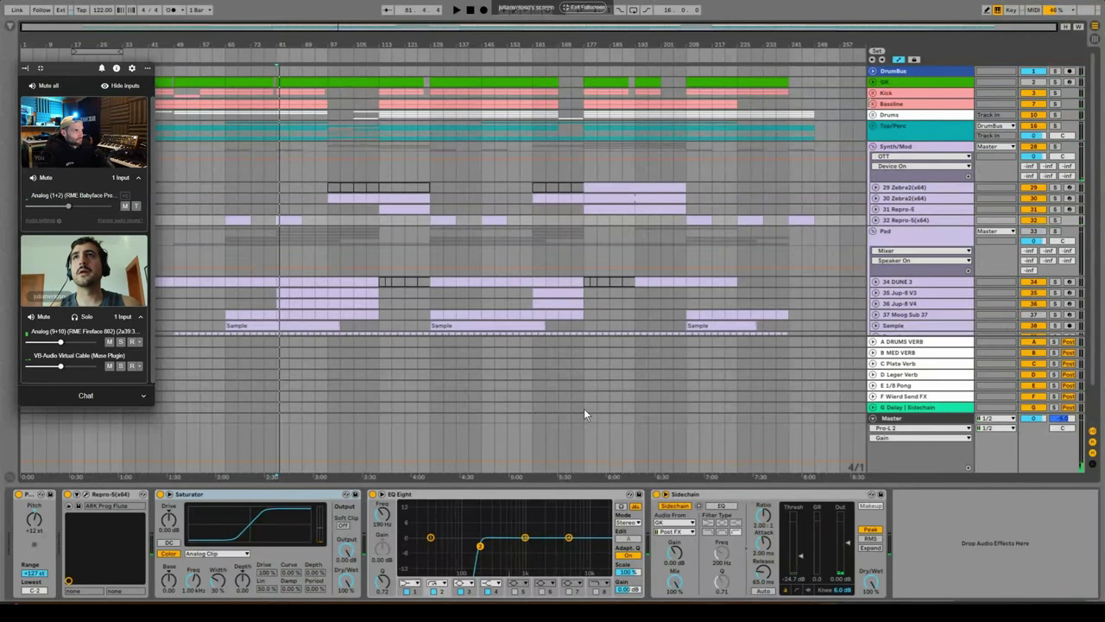
click(873, 104)
click(876, 155)
click(876, 145)
click(890, 145)
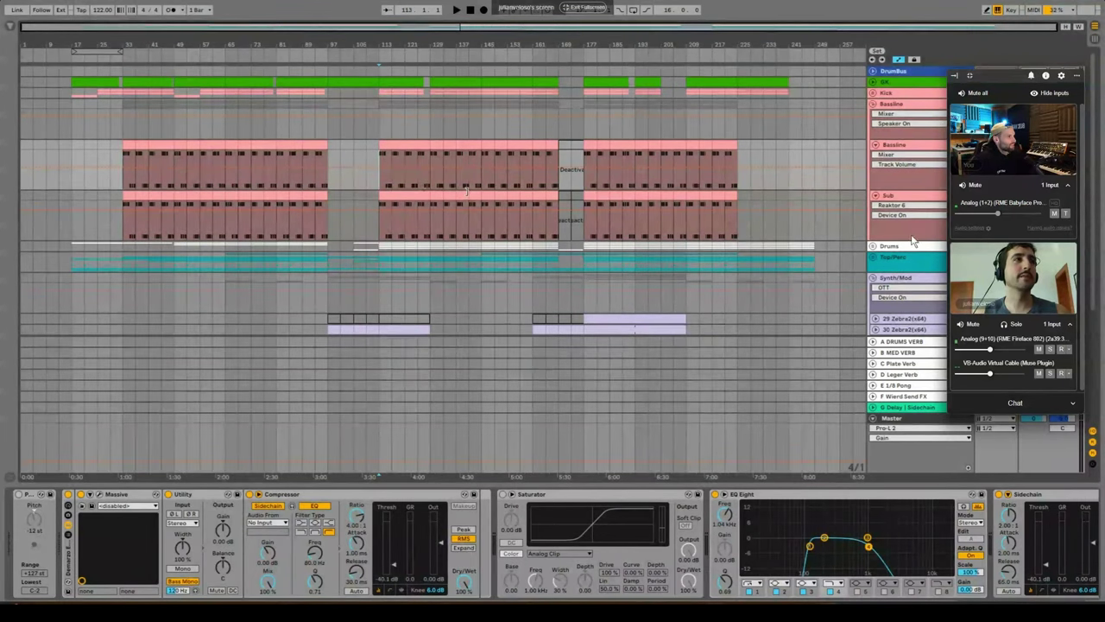
drag(999, 73, 997, 42)
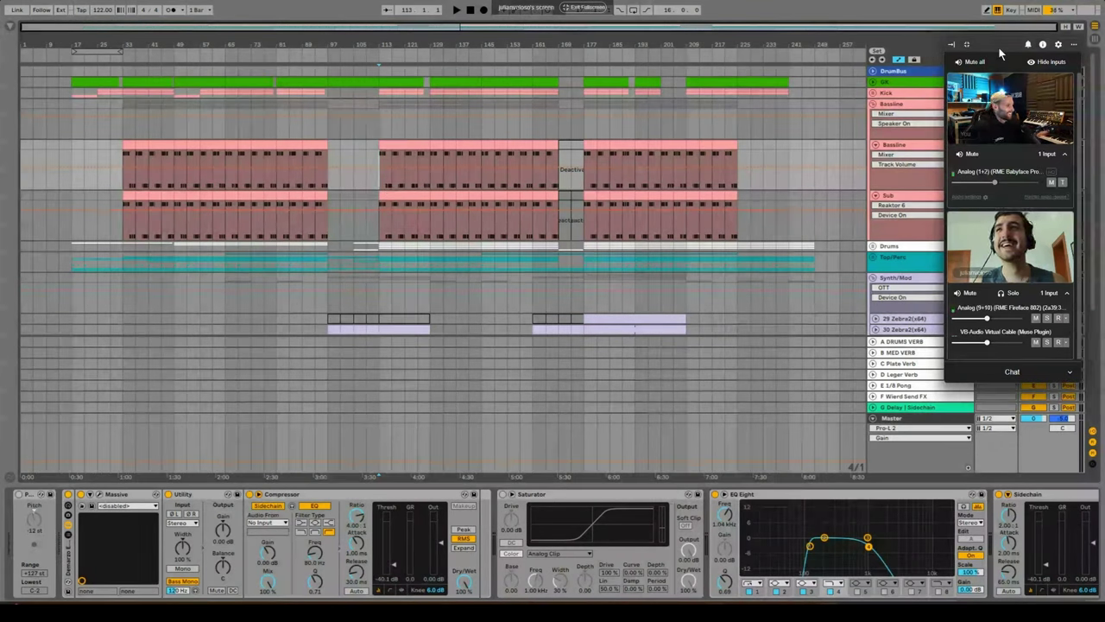
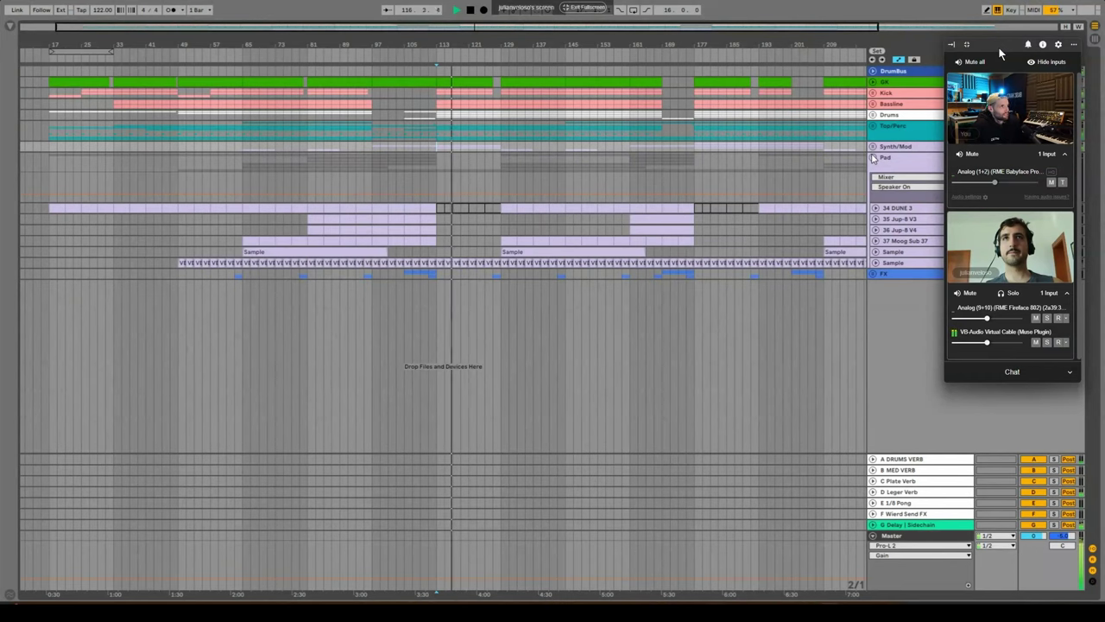
drag(1004, 54, 74, 143)
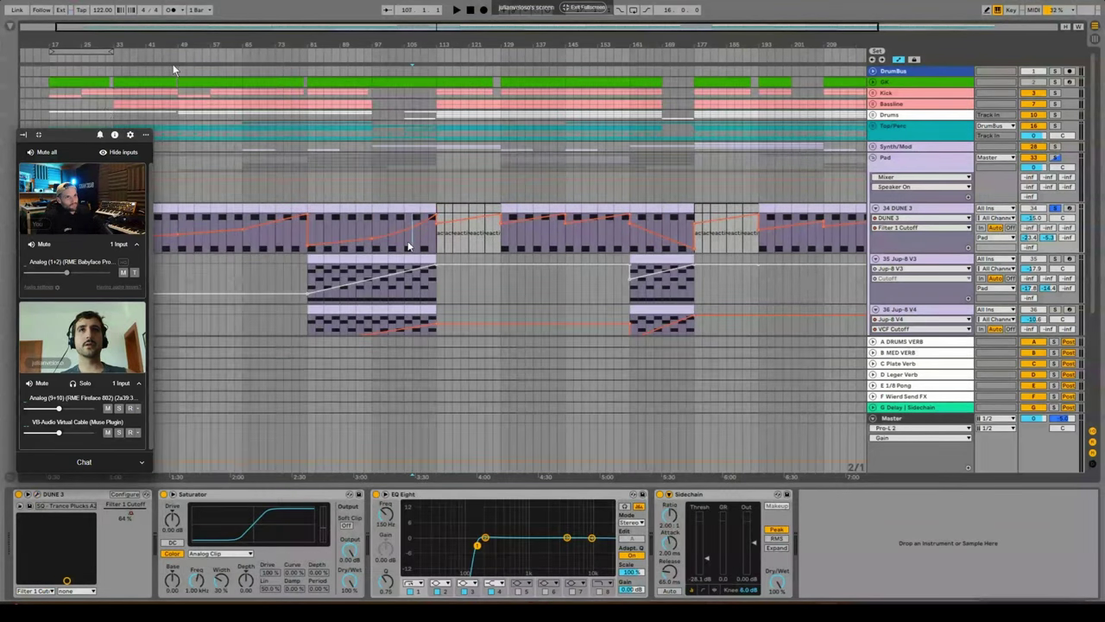
drag(74, 134, 1012, 126)
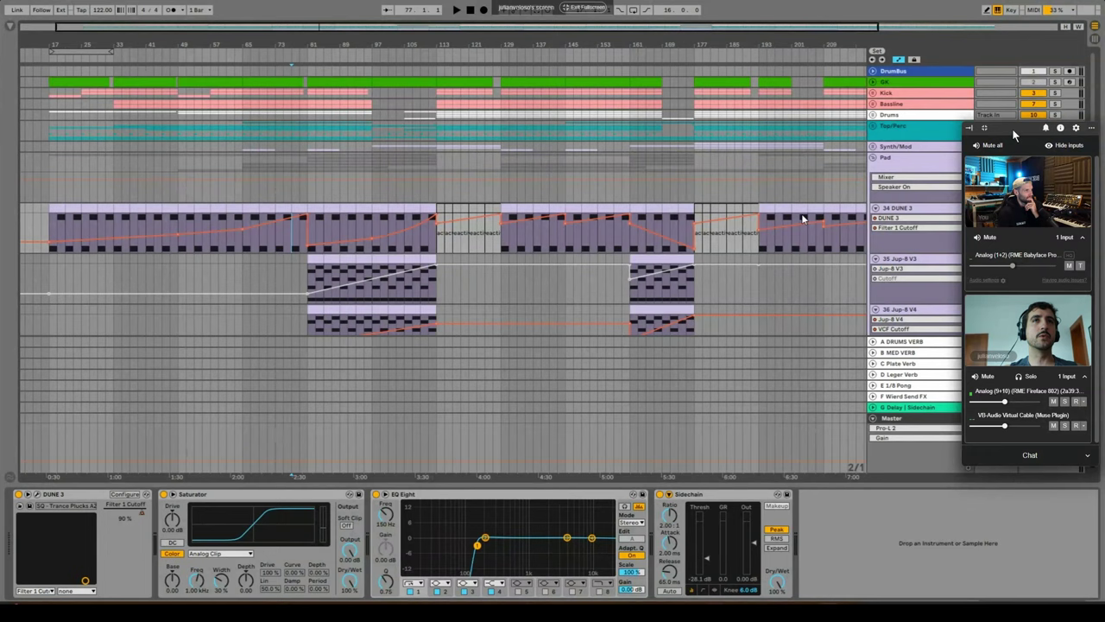
click(304, 198)
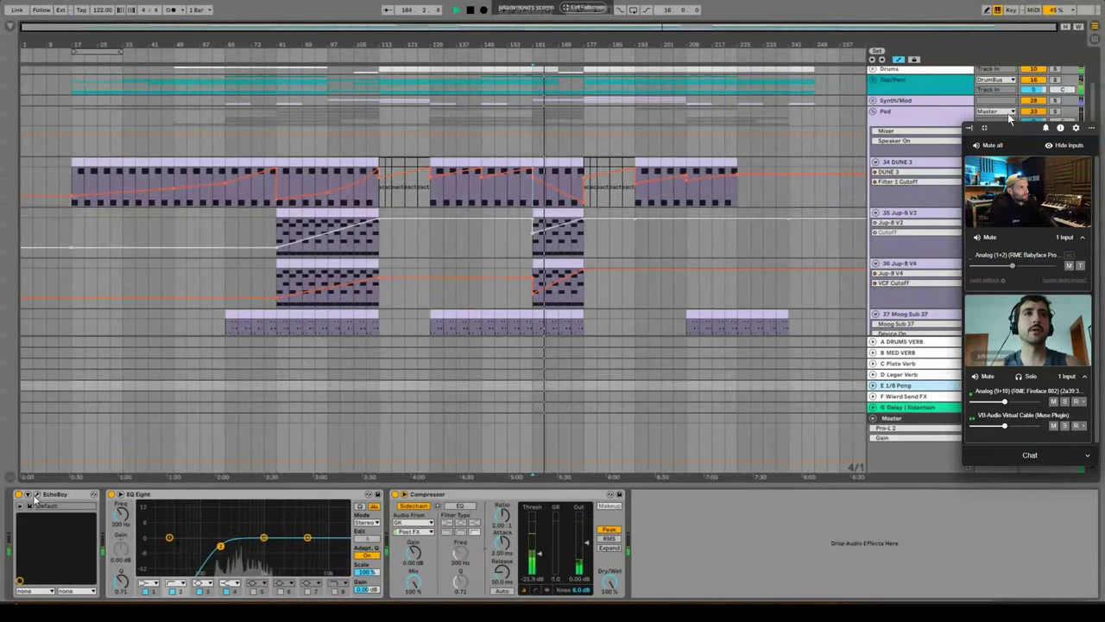
drag(1015, 132, 874, 48)
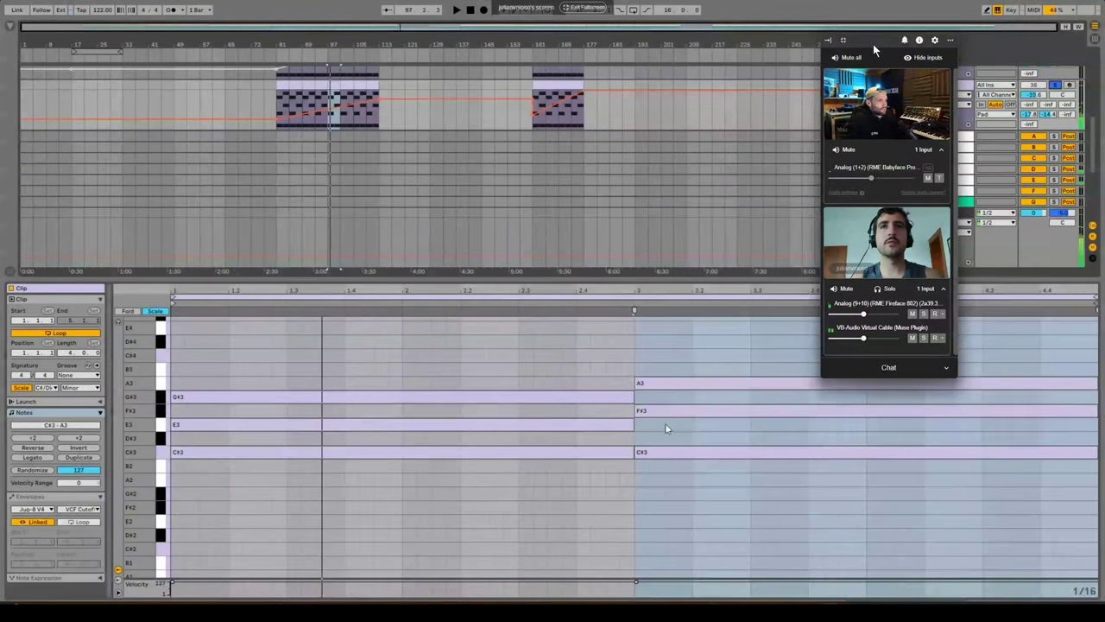
mouse_move(869, 73)
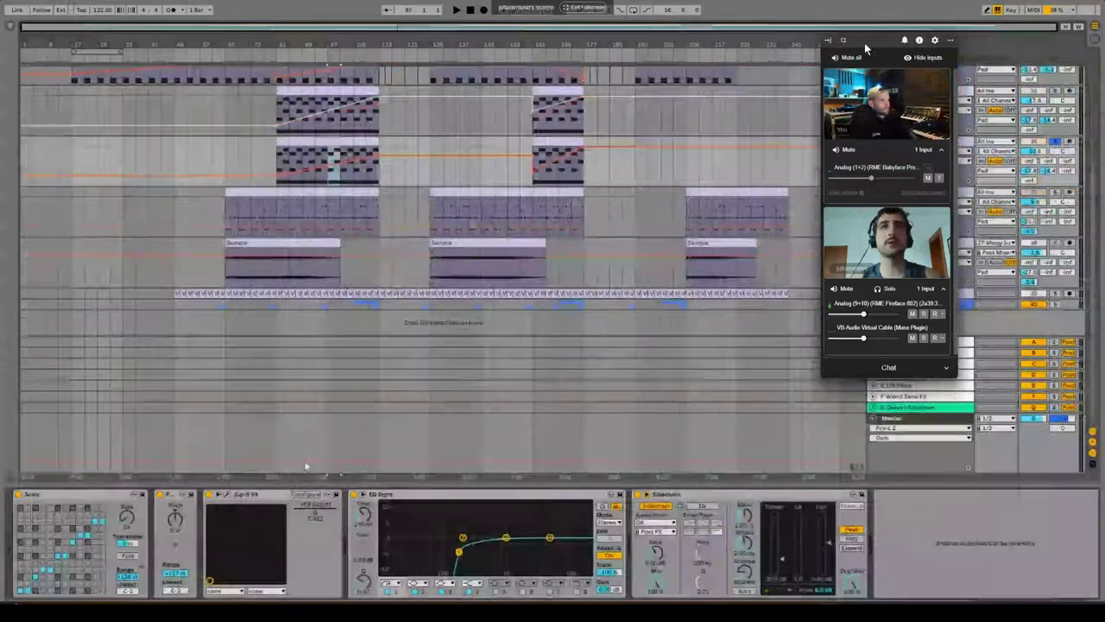
drag(865, 43, 989, 57)
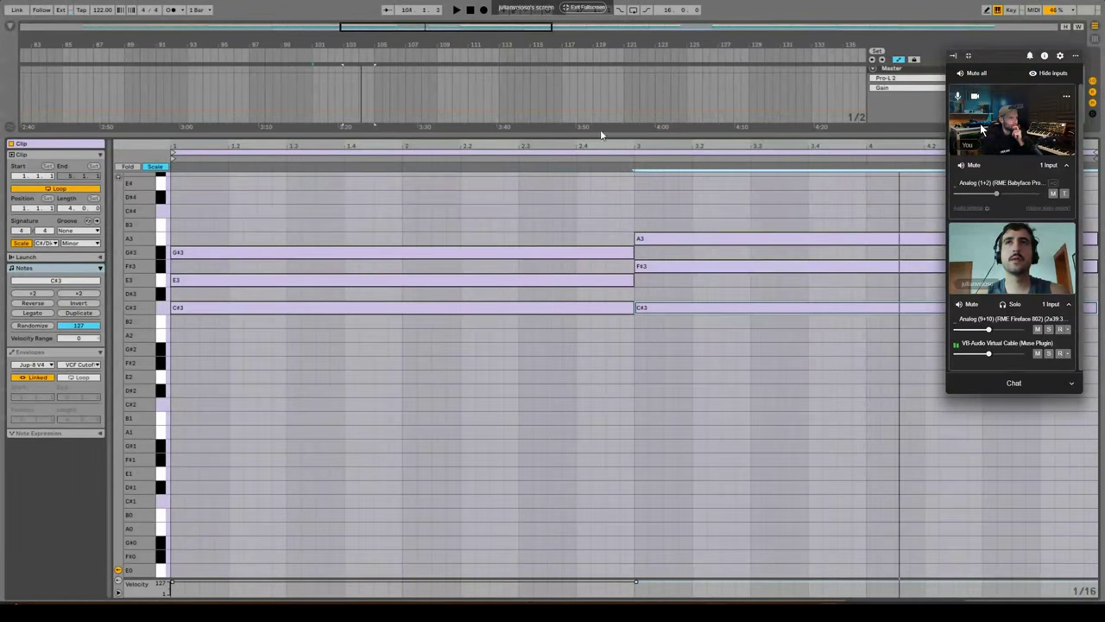
Try the second chord's F#3 and A3 notes one octave lower in the 36 Jup-8 V4 clip, then restore their pitch.
drag(606, 136, 535, 355)
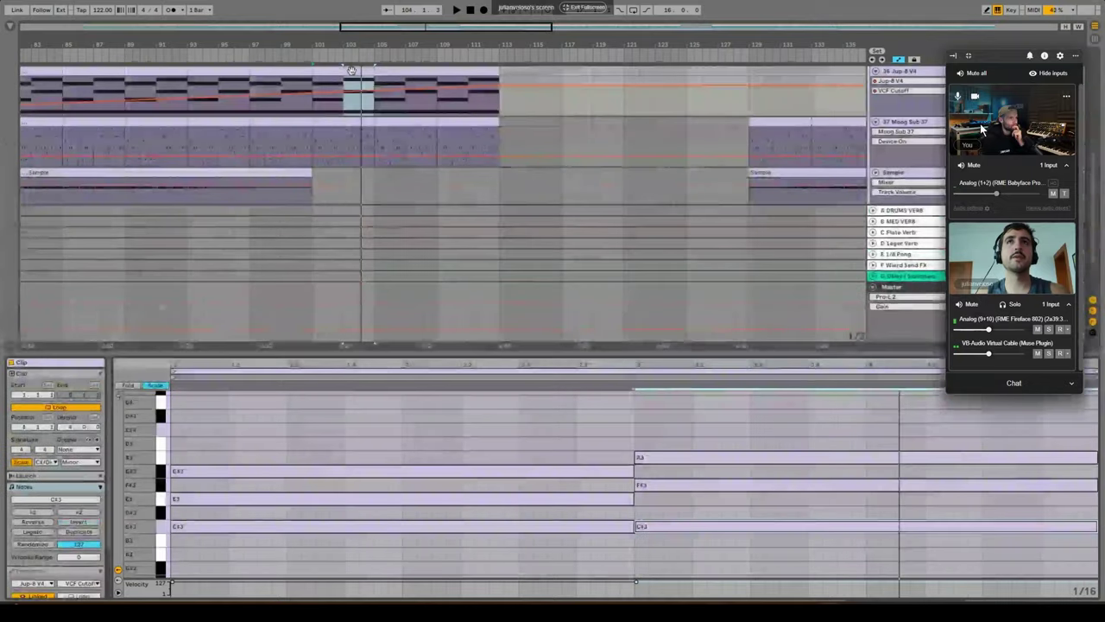
scroll(387, 466, down, 2)
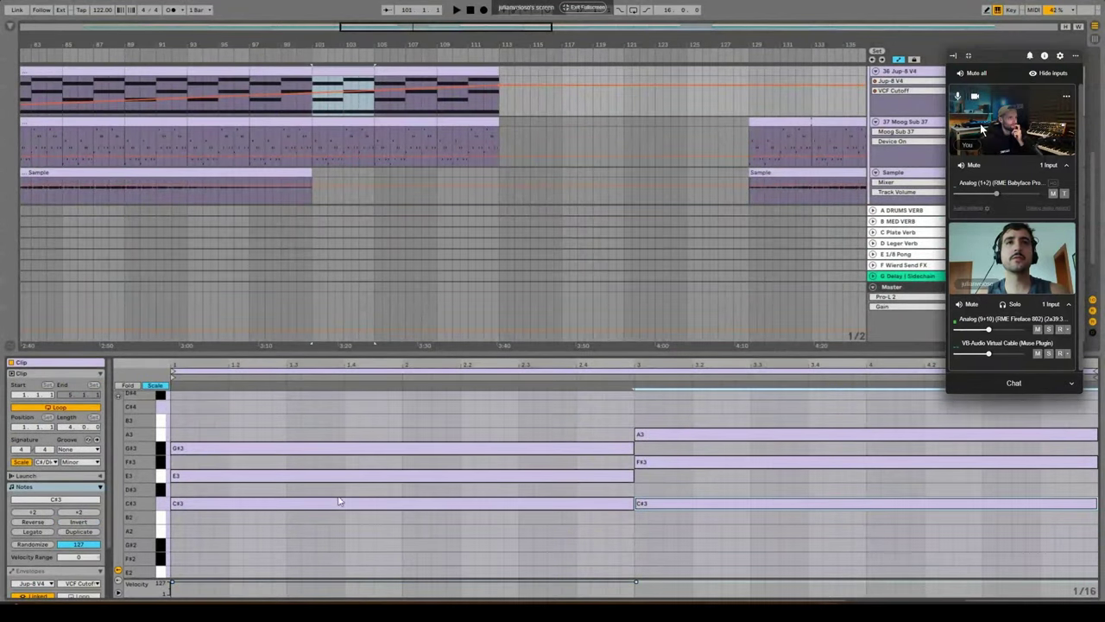
drag(635, 495, 671, 403)
key(shift+Down)
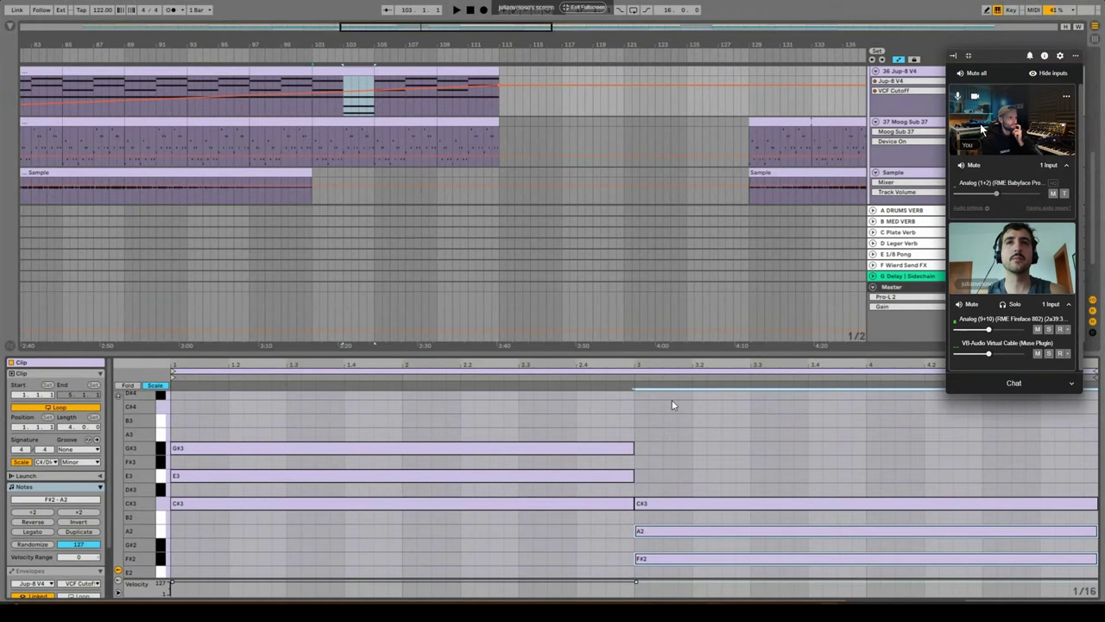
scroll(604, 440, down, 3)
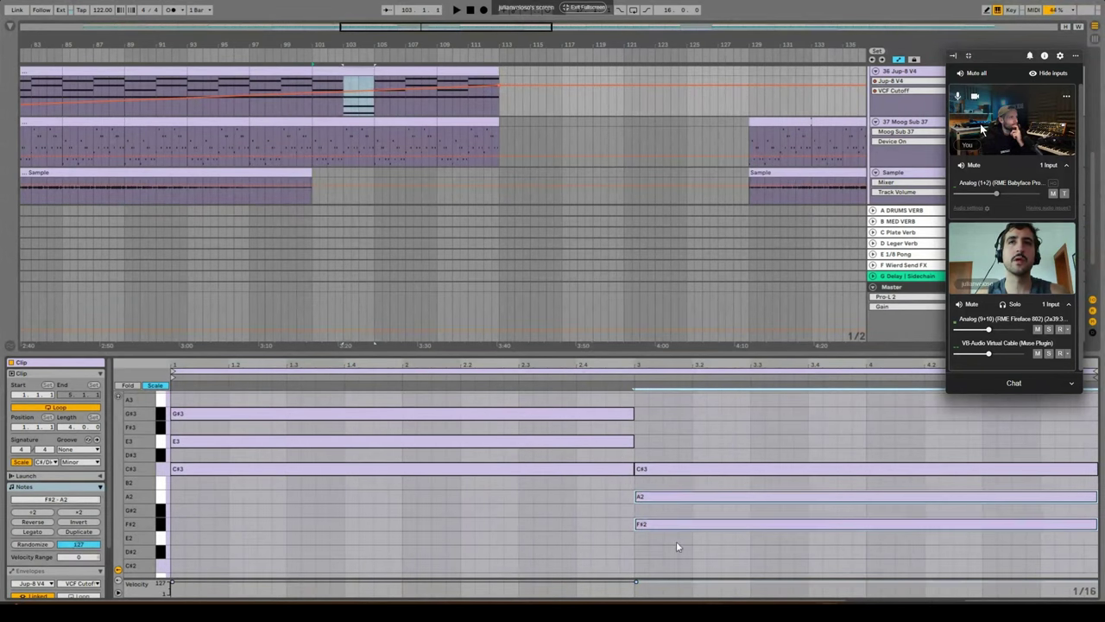
key(shift+Up)
scroll(557, 488, up, 3)
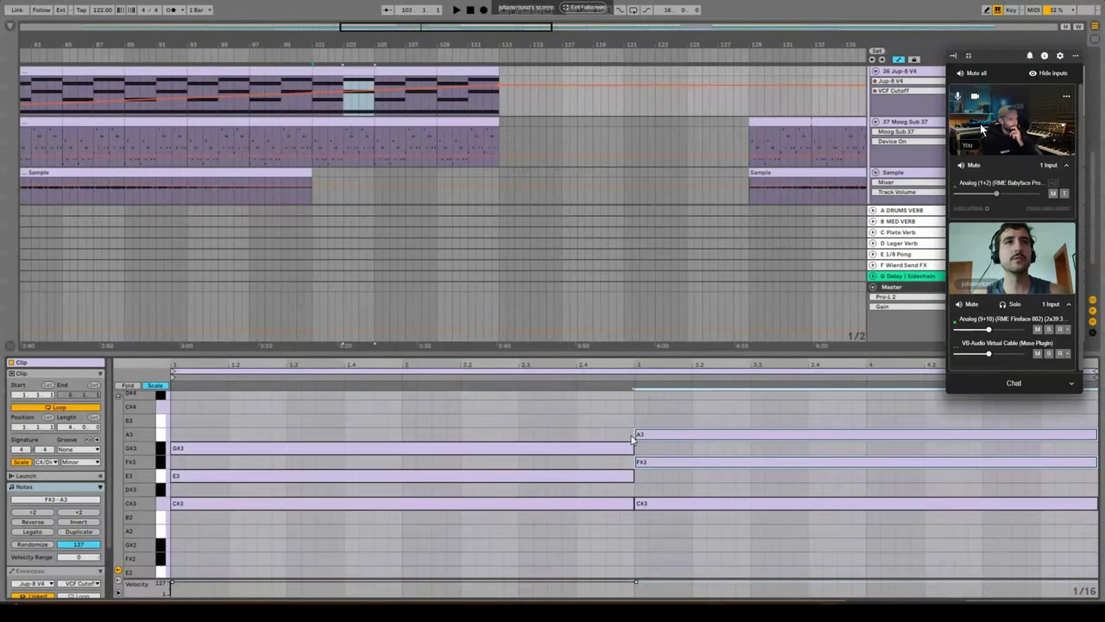
Hide the note editor, show more of the arrangement and place the insert position at bar 81 on the Sample track.
double_click(614, 351)
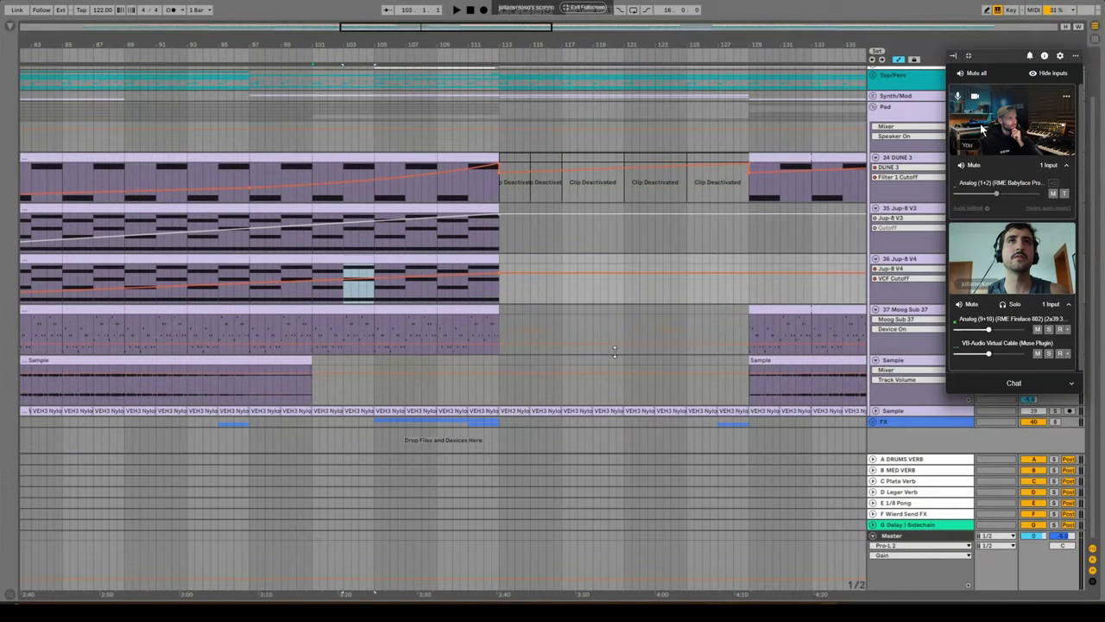
scroll(319, 168, up, 1)
drag(353, 33, 357, 284)
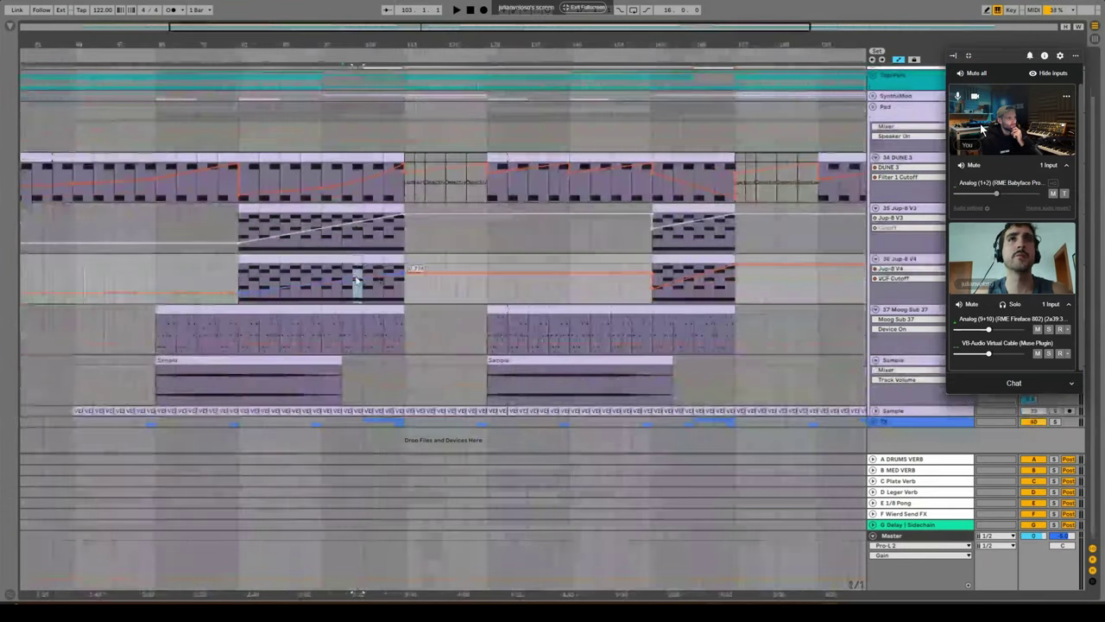
click(346, 299)
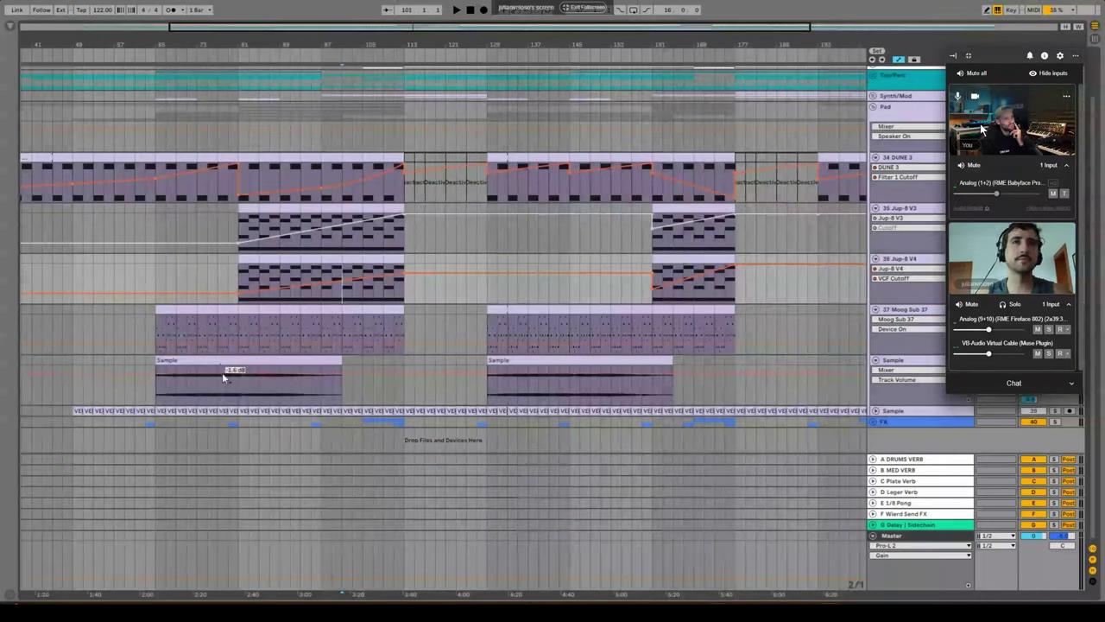
click(238, 390)
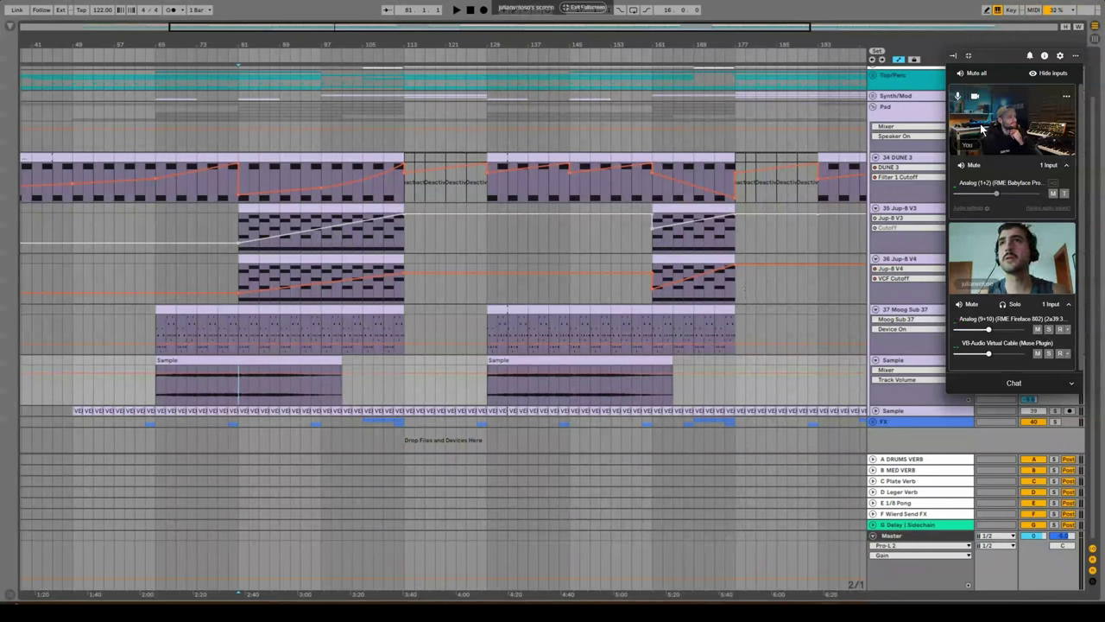
Display the 37 Moog Sub 37 track's devices and open the notes of its clip at bar 81.
double_click(920, 311)
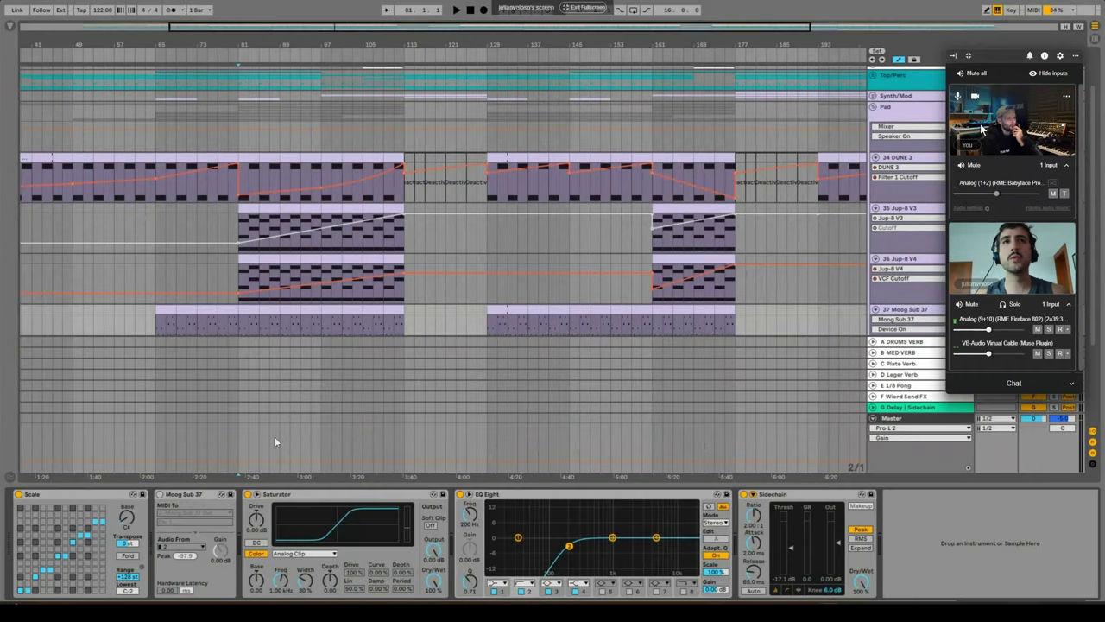
scroll(315, 265, down, 3)
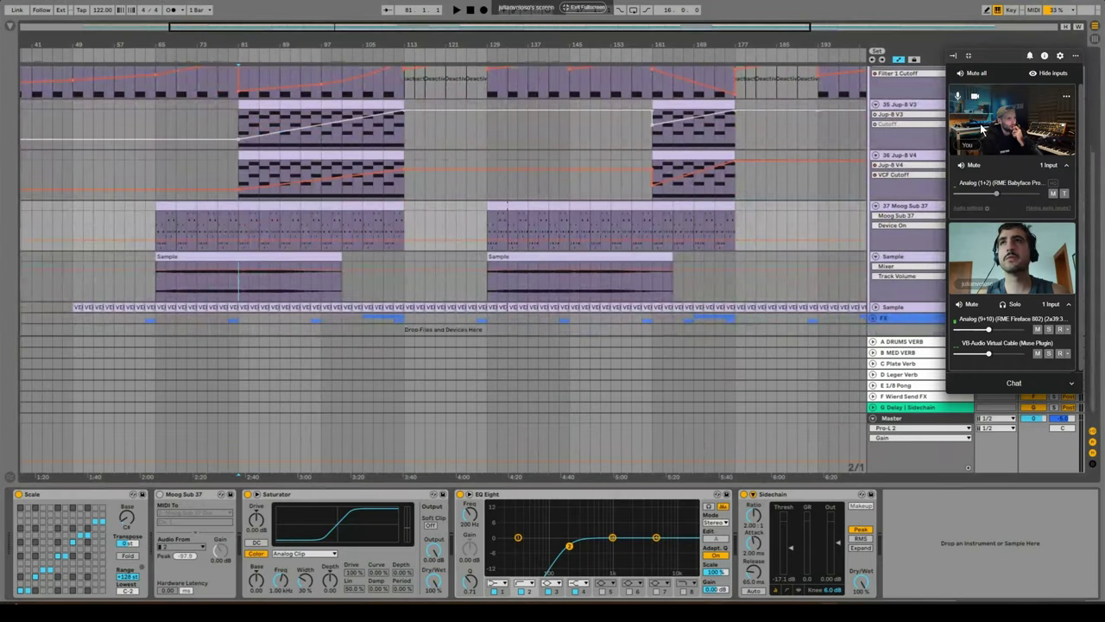
double_click(255, 227)
scroll(287, 231, down, 3)
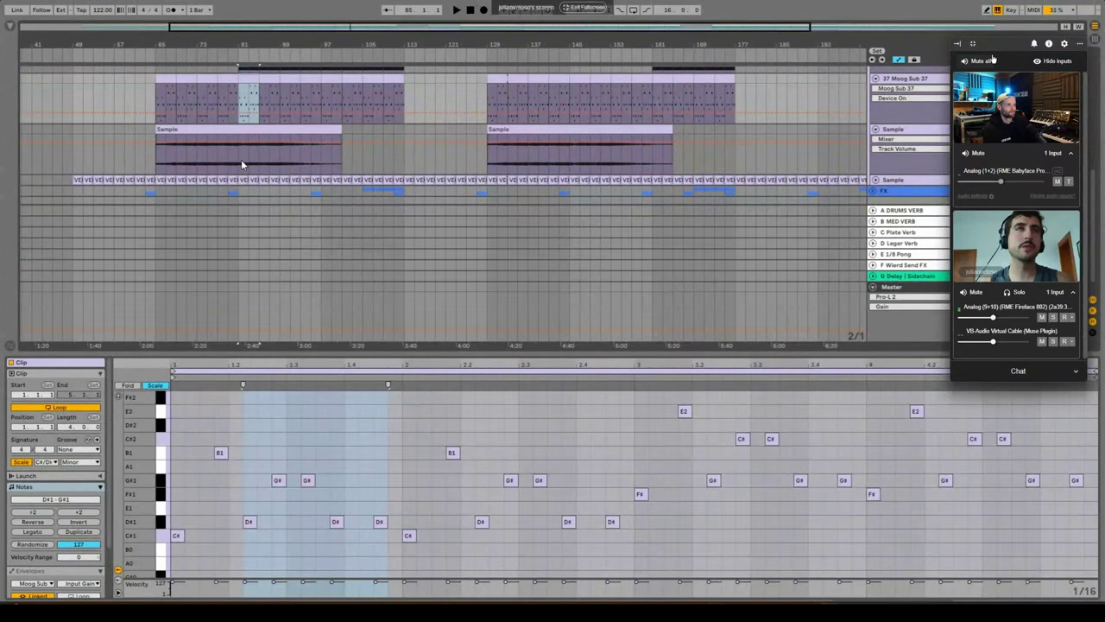
Move the video-call overlay and enlarge the Moog Sub 37 note editor to examine its note pattern over several bars during playback.
drag(1011, 45, 975, 46)
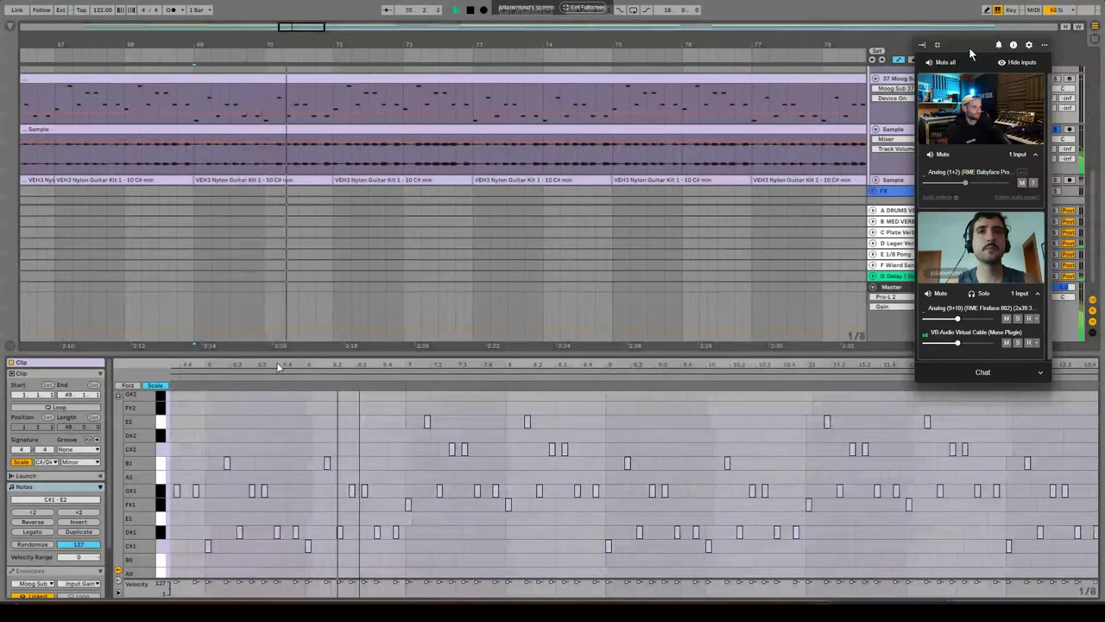
drag(362, 352, 371, 113)
mouse_move(484, 126)
mouse_down()
mouse_move(483, 151)
mouse_move(481, 111)
mouse_up()
drag(141, 159, 119, 331)
drag(817, 126, 454, 93)
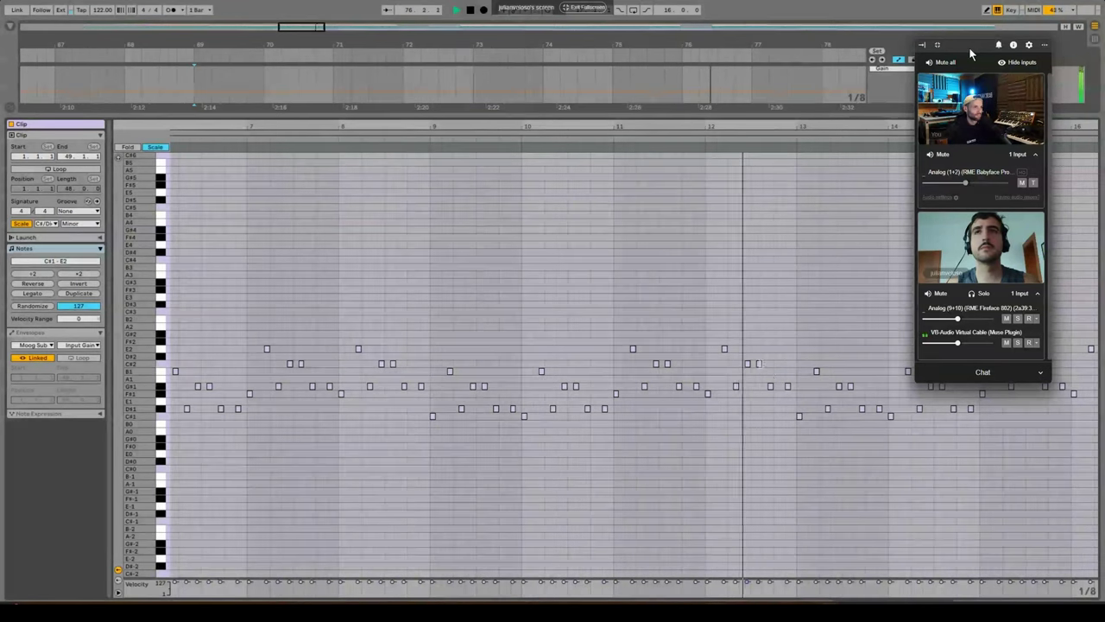
Reopen the long Moog Sub 37 clip in an enlarged note editor and view its first bars in detail.
drag(762, 112, 765, 535)
double_click(371, 309)
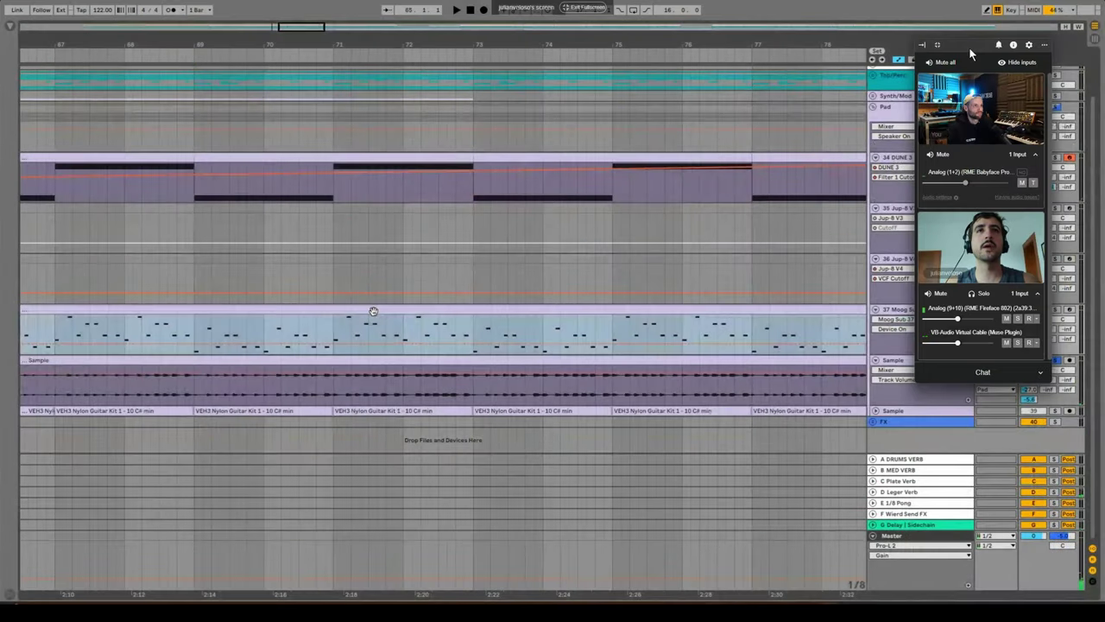
drag(351, 485, 371, 129)
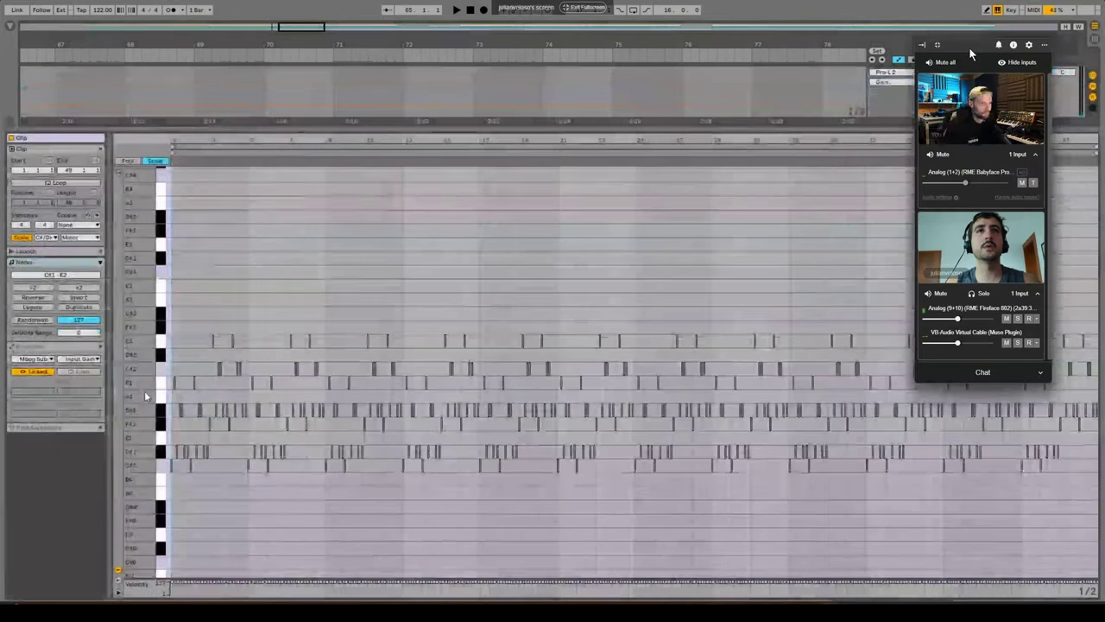
drag(188, 139, 328, 454)
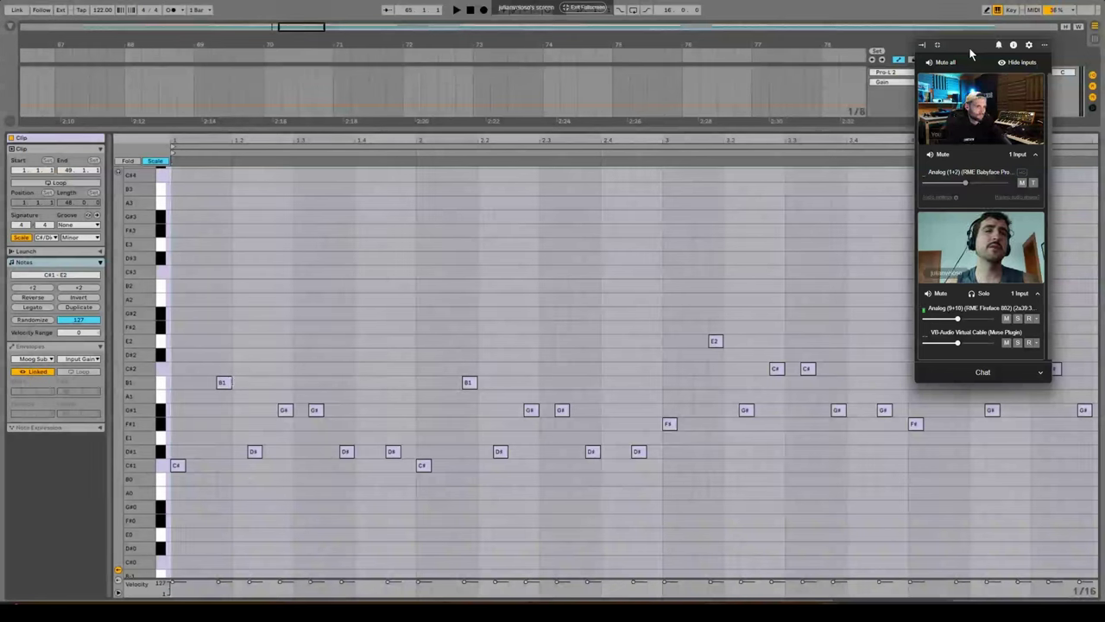
Try octave shifts on the D#1 and G#1 notes in the Moog Sub 37 clip's first bar, then restore their pitches.
drag(231, 458, 404, 453)
key(shift+Up)
drag(230, 430, 406, 320)
key(shift+Down)
key(shift+Up)
drag(233, 353, 418, 363)
key(shift+Down)
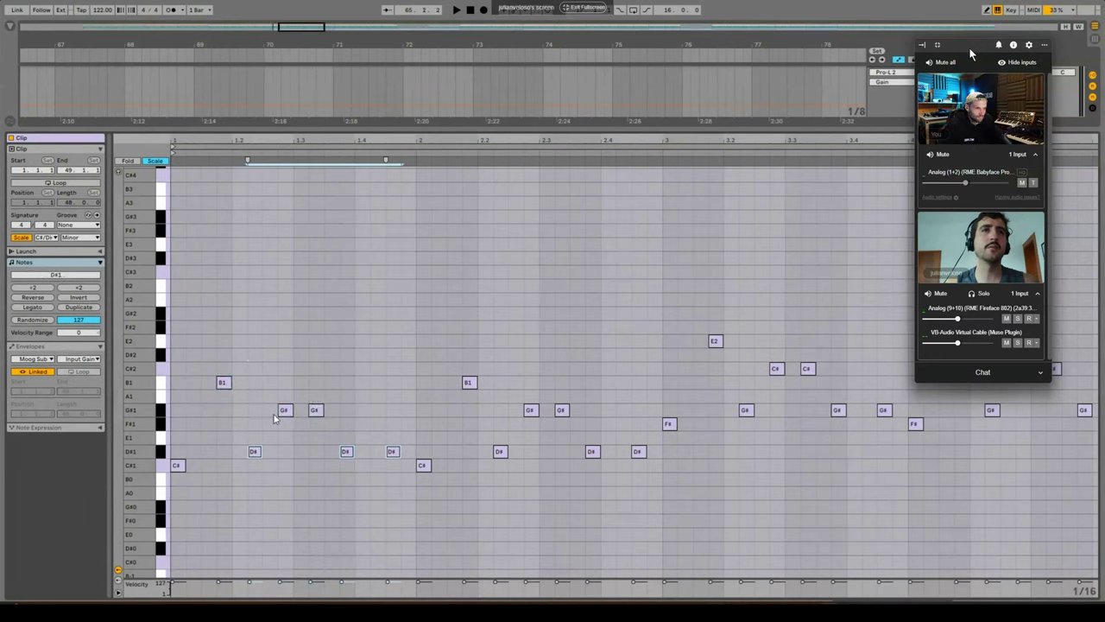
Build a C#1, D#1, G#1 and B1 chord at the Moog Sub 37 clip's start and lengthen it to two bars.
double_click(181, 383)
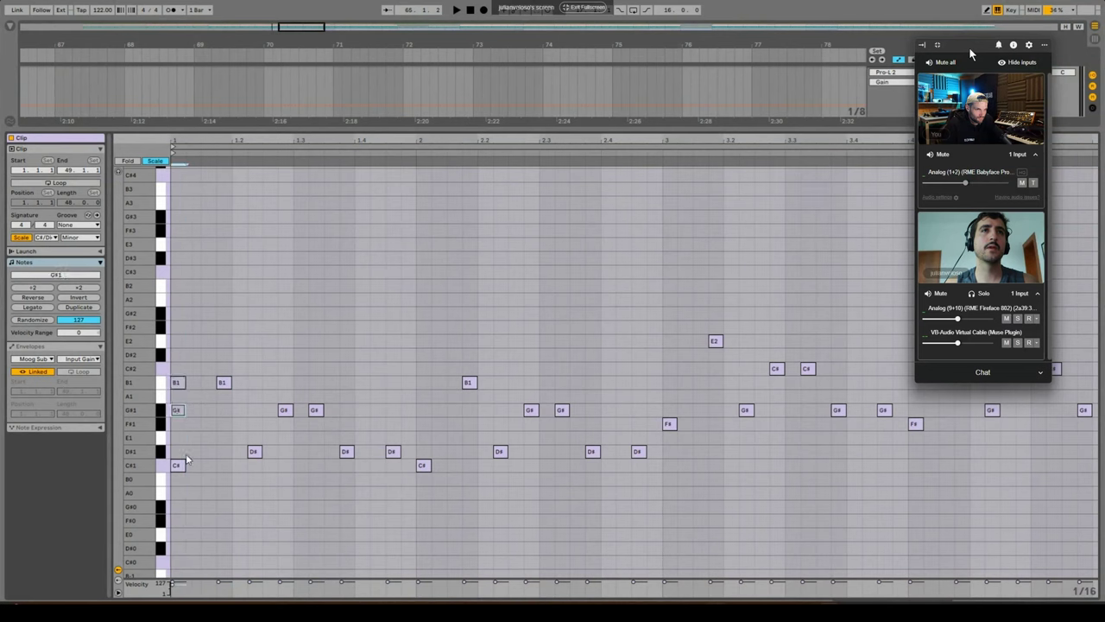
drag(189, 344, 175, 470)
drag(185, 385, 661, 366)
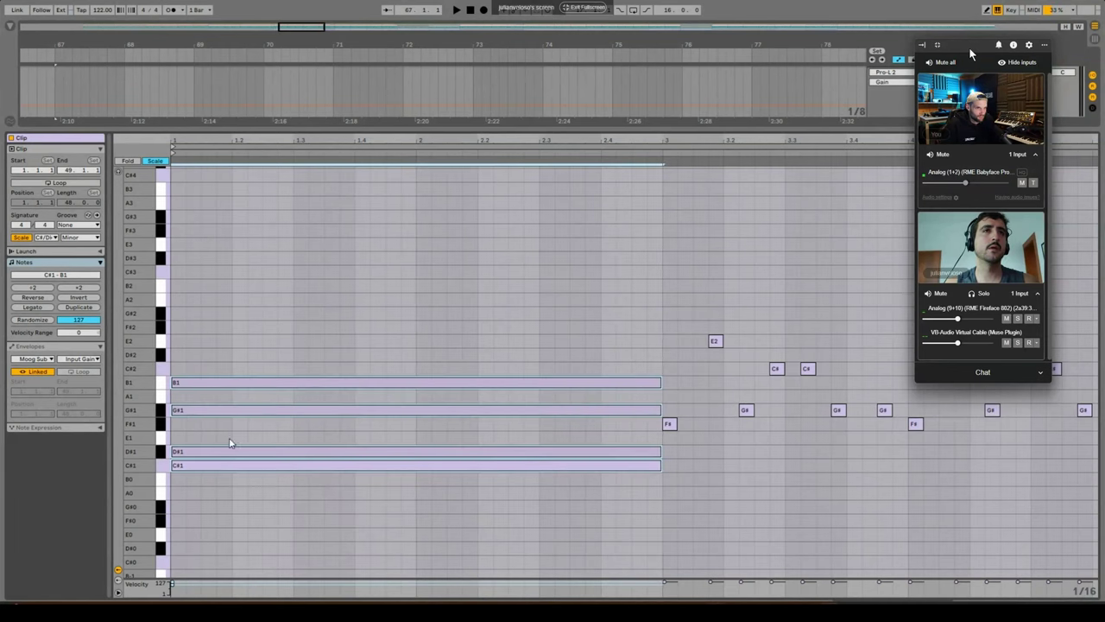
Try the chord's G#1 and B1 notes one octave lower, then return them to their original octave.
drag(227, 443, 239, 375)
key(shift+Down)
key(shift+Up)
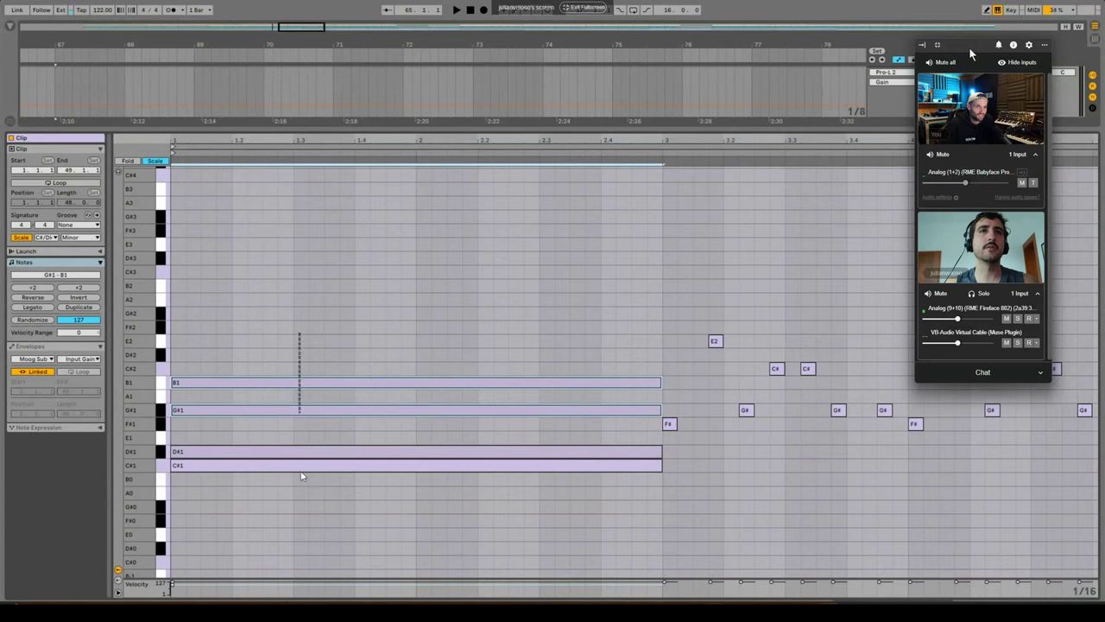
Duplicate the four-note chord to bar 3 and transpose the copy up to F#1, G#1, C#2 and E2.
drag(301, 472, 302, 475)
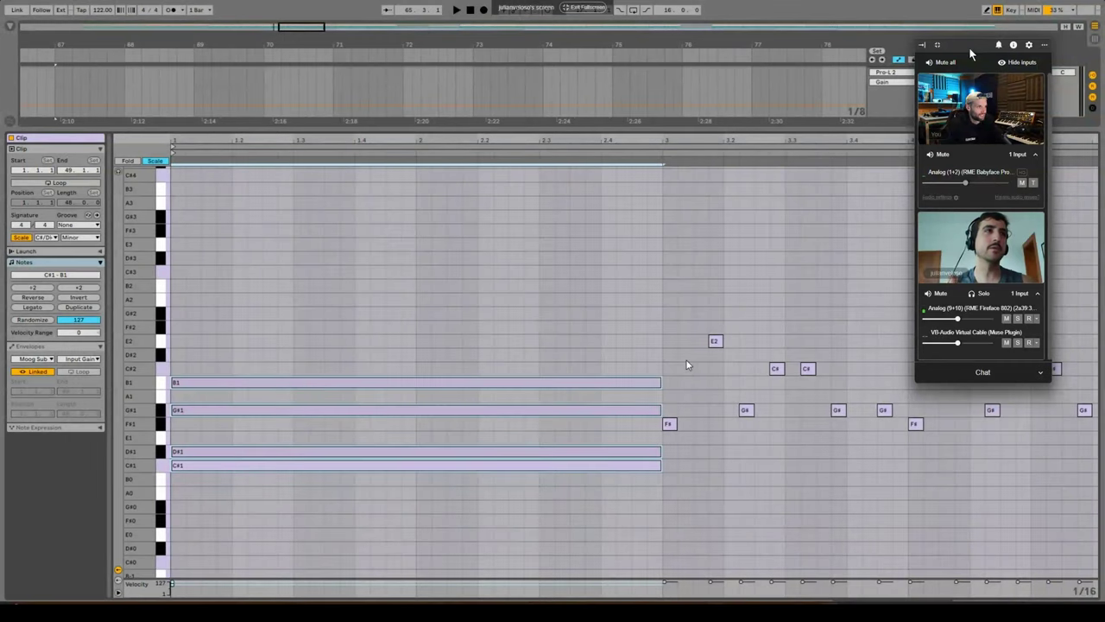
key(ctrl+d)
key(Up)
key(Up)
key(Up)
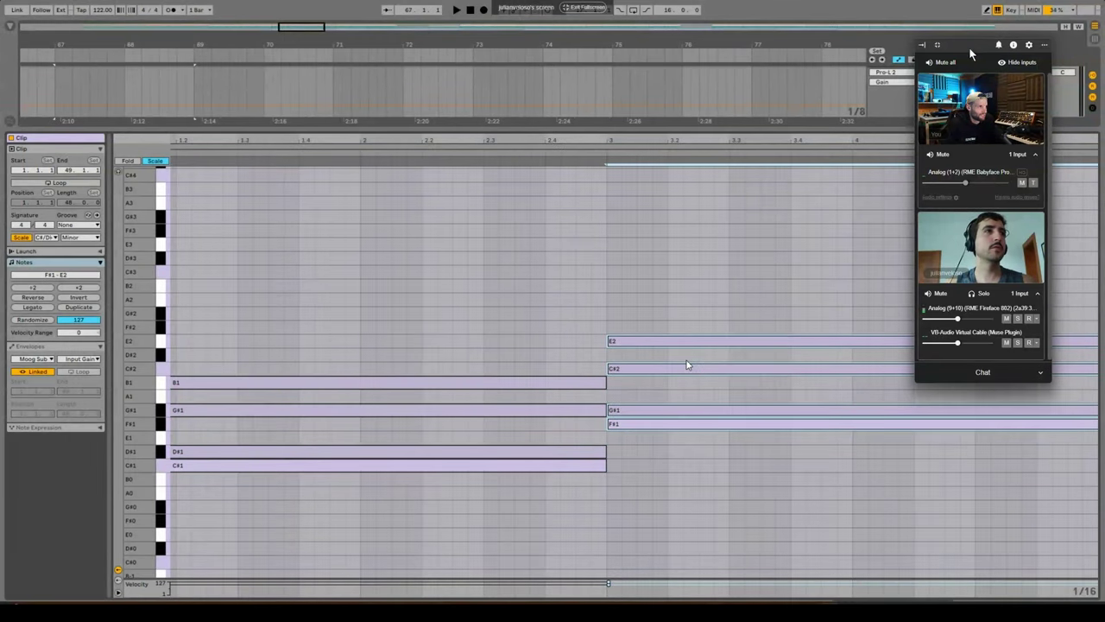
Undo the duplicated and transposed chord and the preceding chord edits in the Moog Sub 37 clip.
key(ctrl+z)
key(ctrl+z)
key(ctrl+z)
key(ctrl+z)
key(ctrl+z)
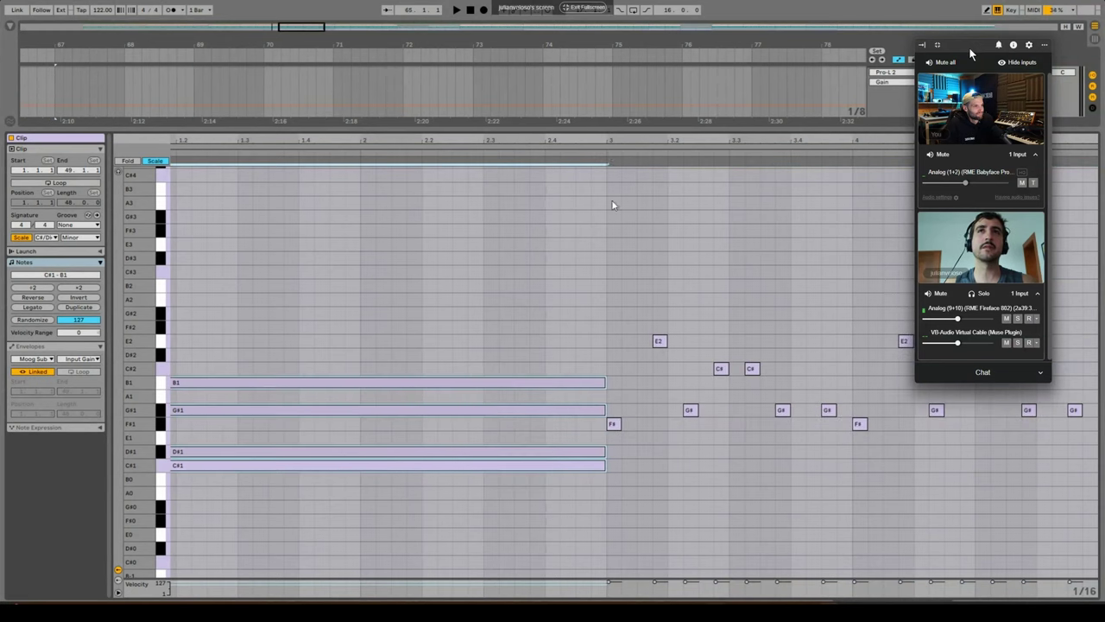
drag(609, 138, 262, 233)
key(ctrl+z)
Try an octave shift on the Moog Sub 37 clip's low notes and undo the edits back to the separate looped clips.
drag(187, 140, 197, 143)
drag(206, 439, 302, 459)
key(shift+Up)
key(shift+Down)
key(ctrl+z)
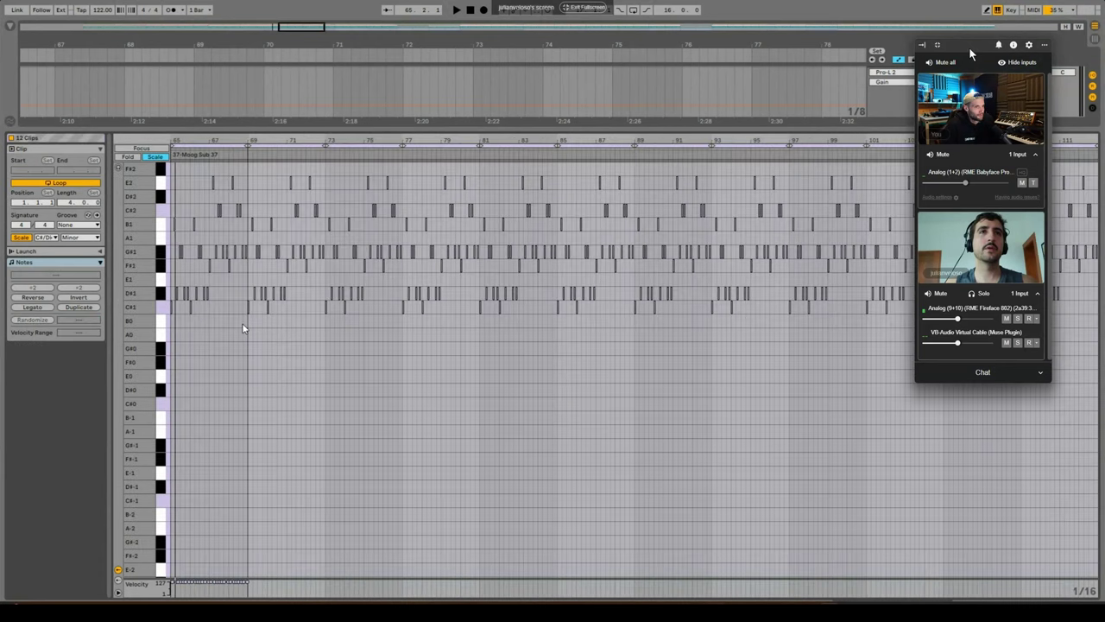
Show the whole arrangement and open the notes of the Moog Sub 37 clip spanning bars 73 to 81.
drag(257, 130, 266, 591)
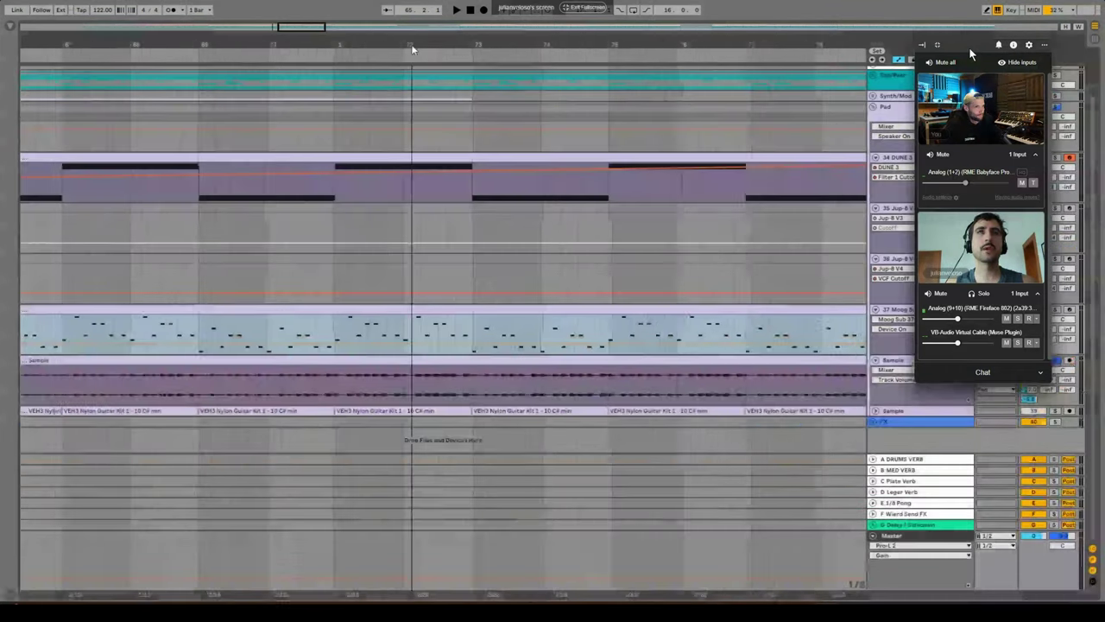
key(w)
click(298, 309)
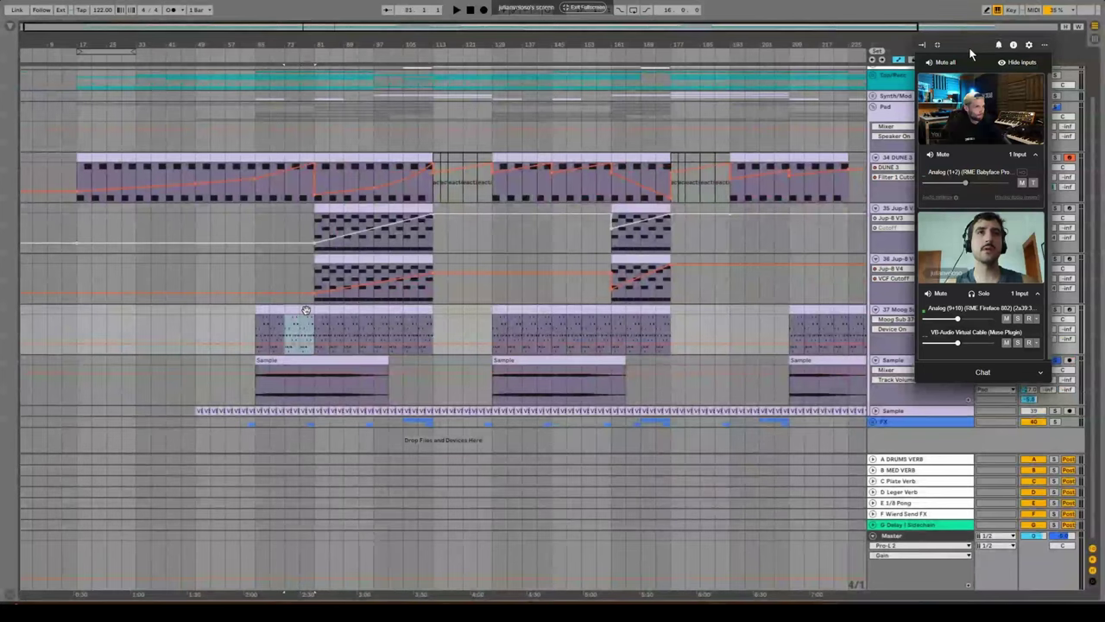
double_click(306, 313)
Replace the notes in the clip's bars 3 and 4 with a deactivated copy of bars 1 and 2 transposed to F#1–E2.
drag(325, 485, 331, 212)
drag(400, 497, 171, 244)
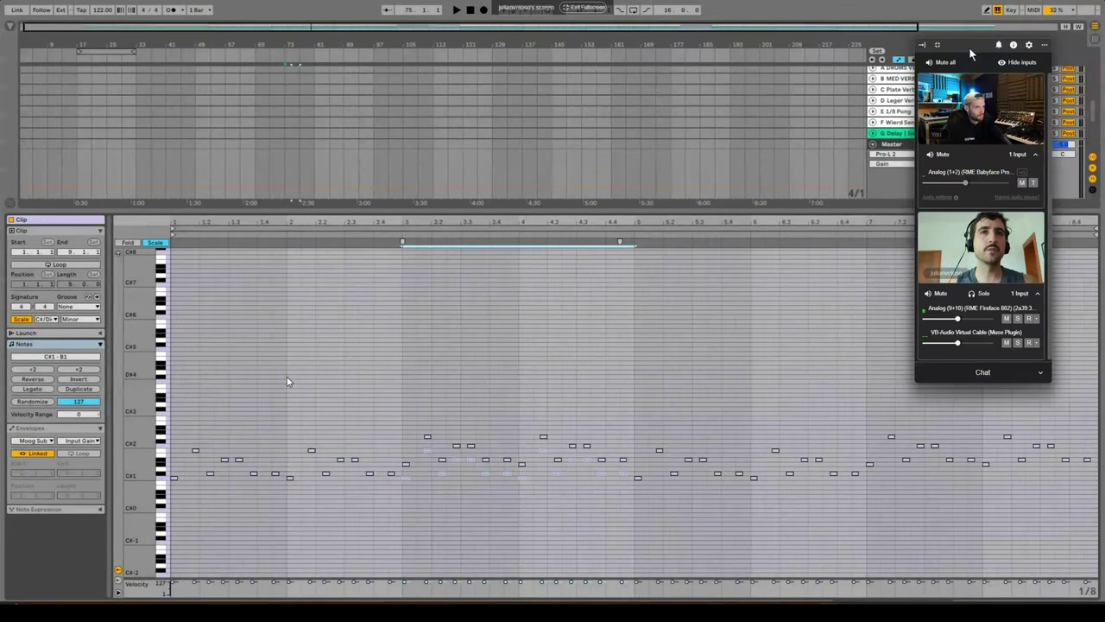
key(Delete)
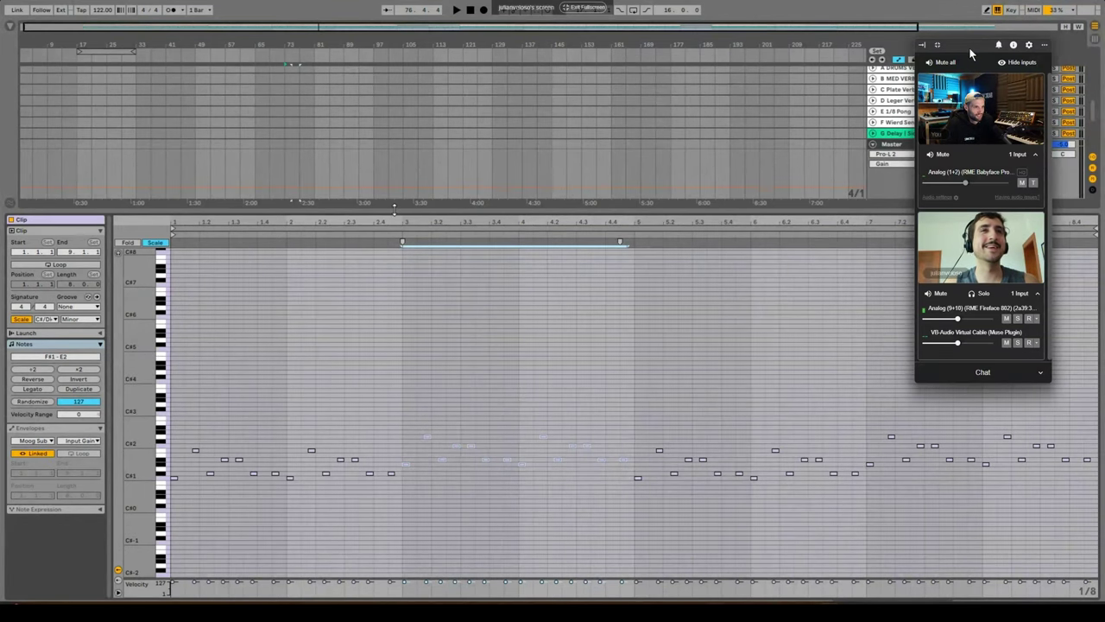
key(ctrl+alt+l)
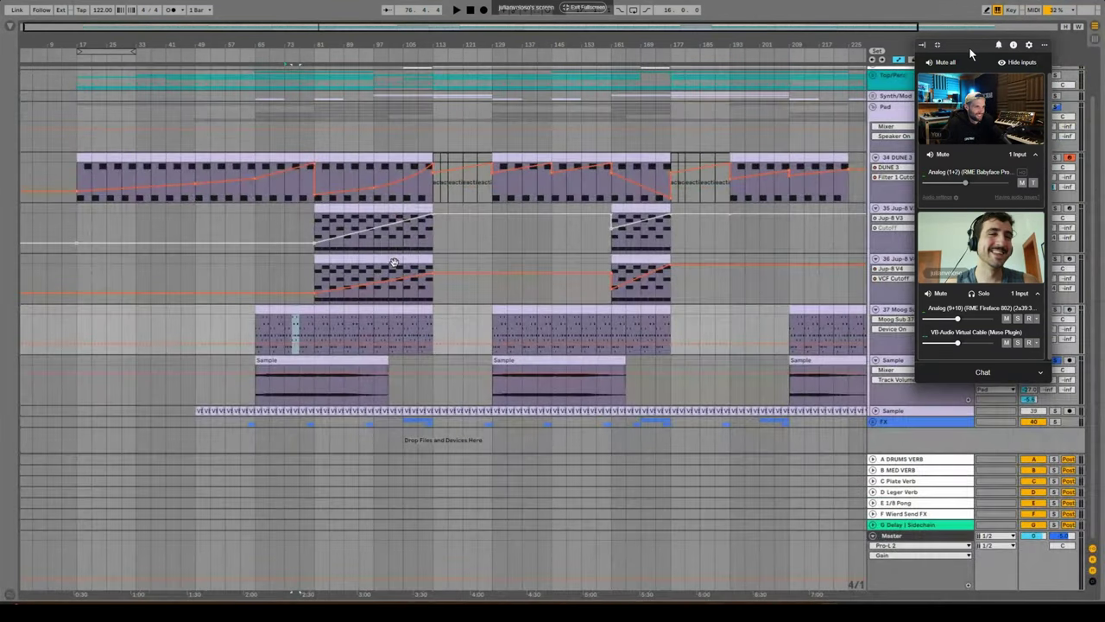
Listen to the arrangement from bar 81 while reviewing the track groups around the Pad group.
key(space)
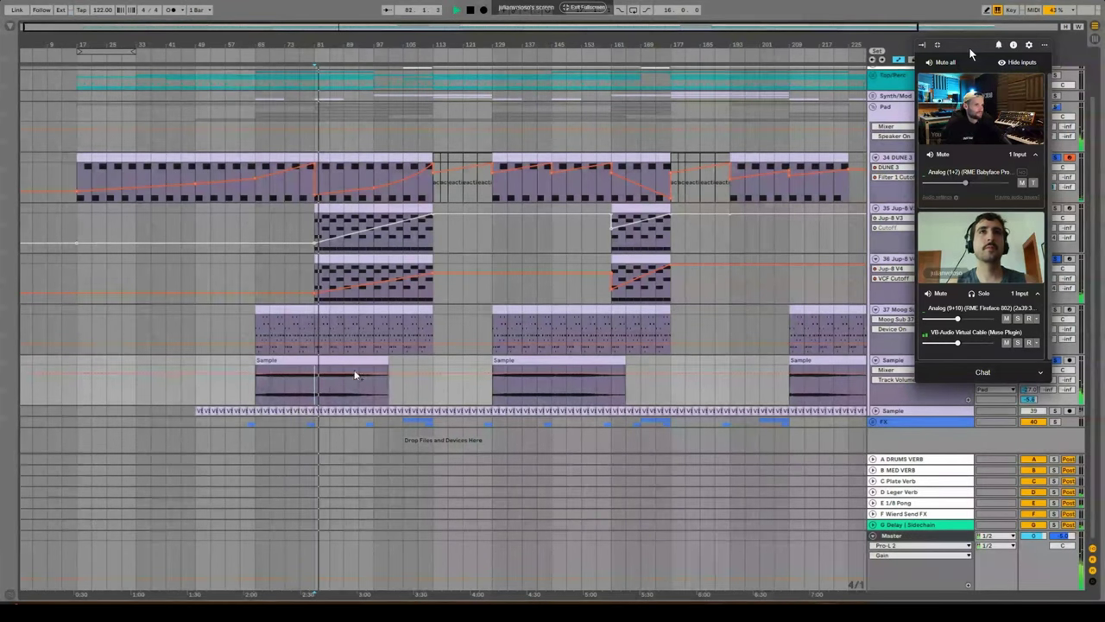
scroll(354, 374, up, 2)
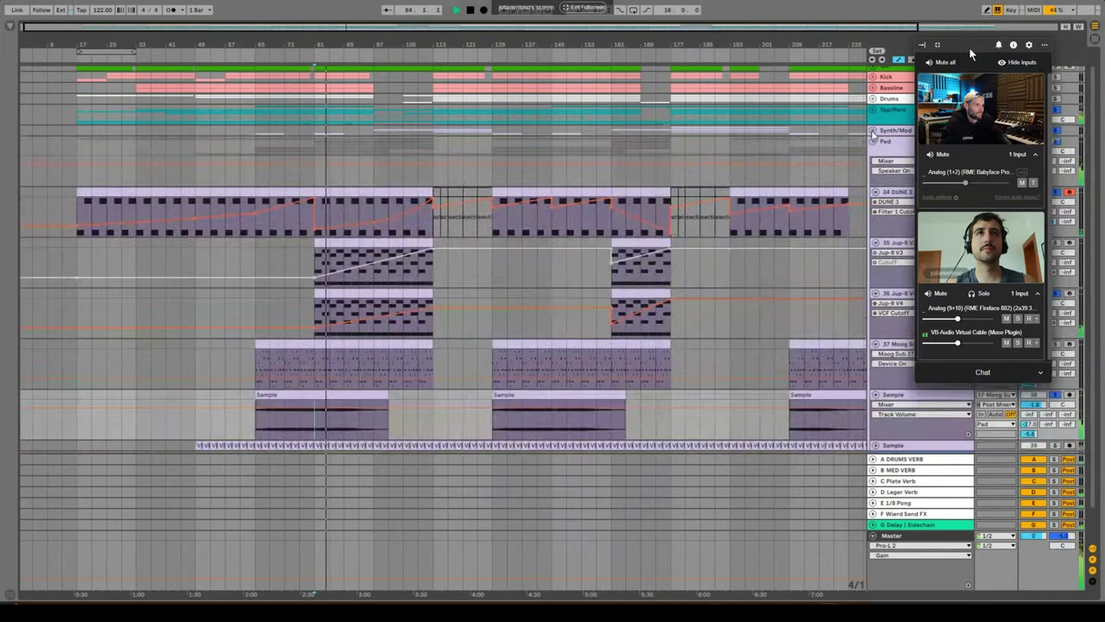
scroll(337, 311, down, 2)
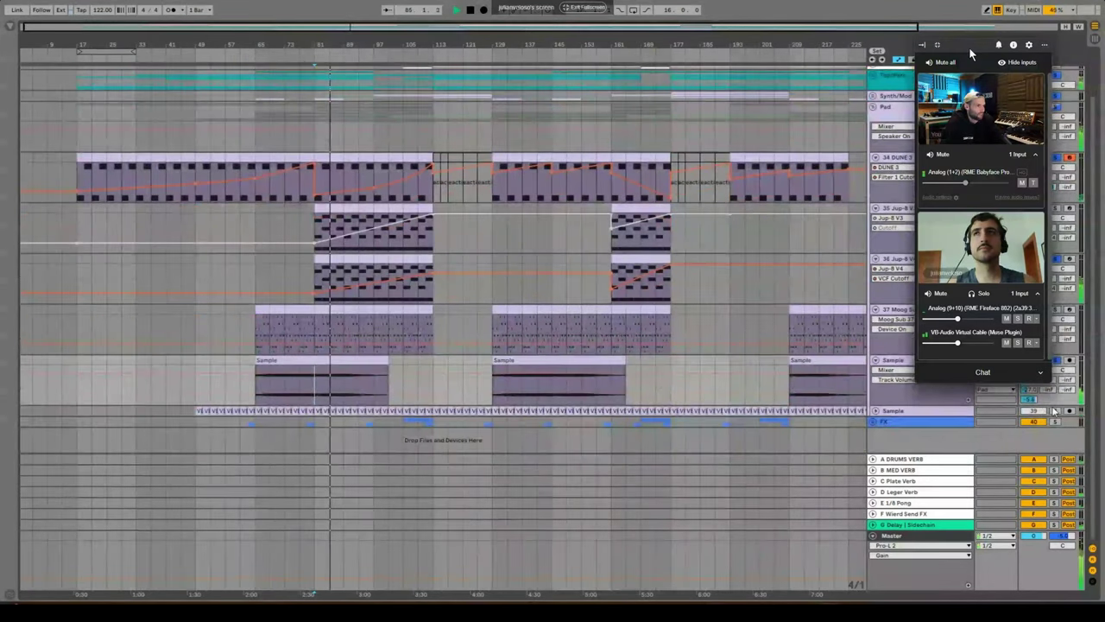
scroll(869, 233, up, 1)
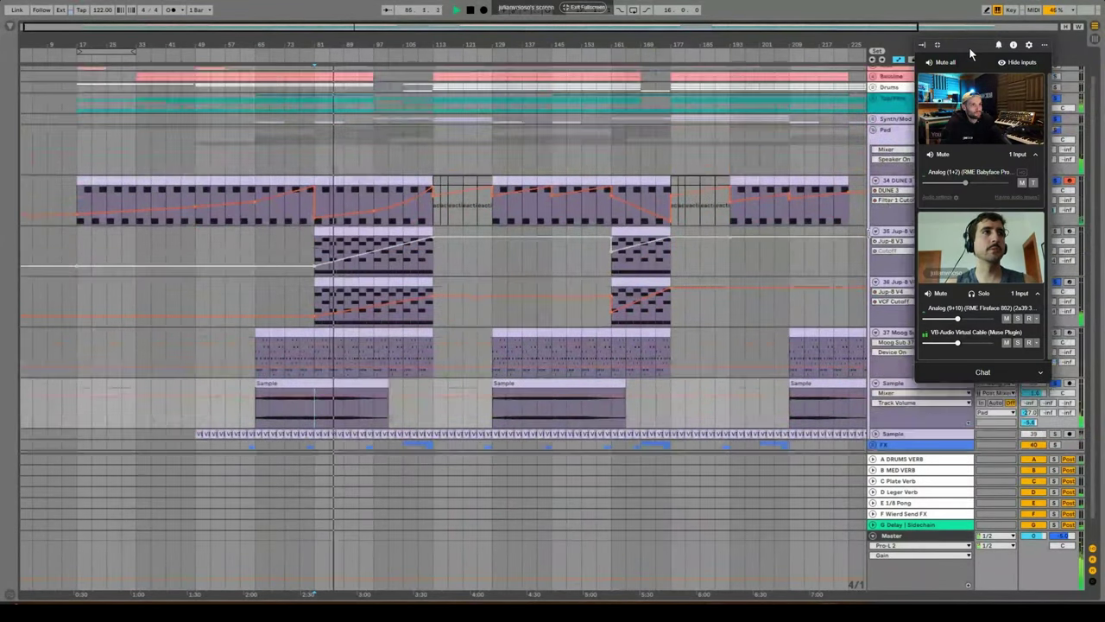
click(874, 130)
click(874, 158)
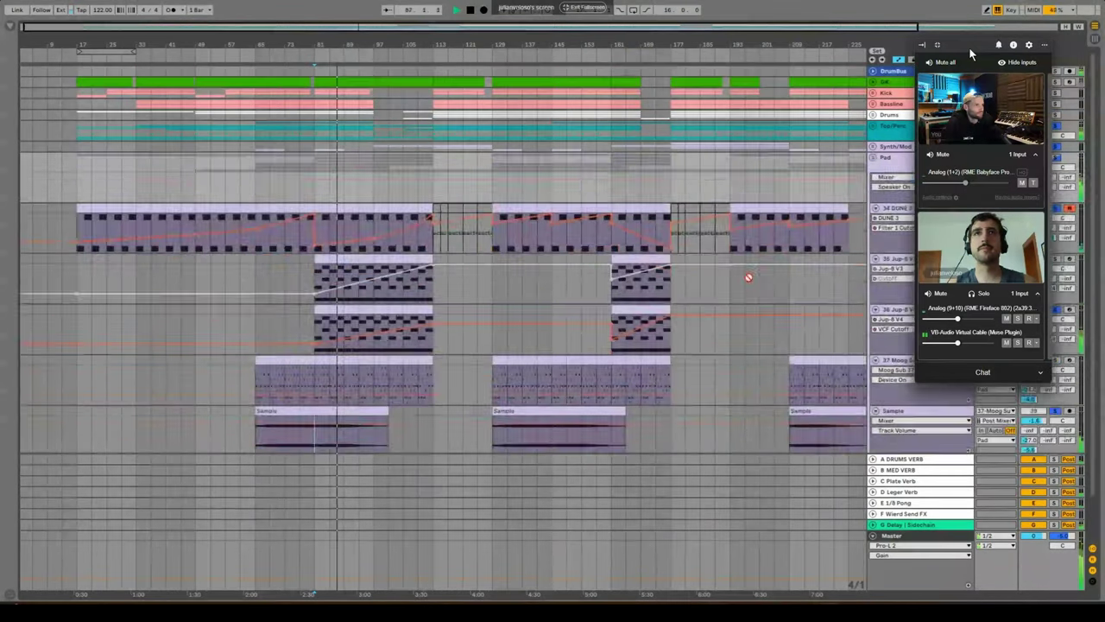
Stop playback, unfold the nylon guitar Sample track at the end of the Pad group and show its device chain.
scroll(749, 278, down, 3)
click(874, 412)
scroll(873, 412, down, 2)
key(space)
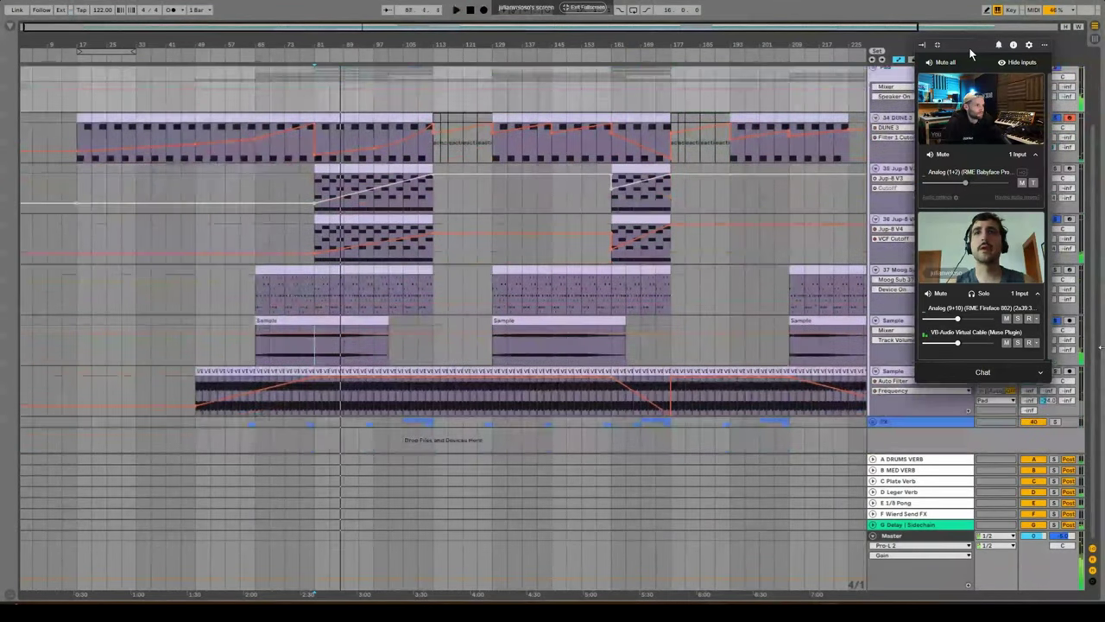
click(1058, 372)
key(shift+Tab)
scroll(322, 313, down, 3)
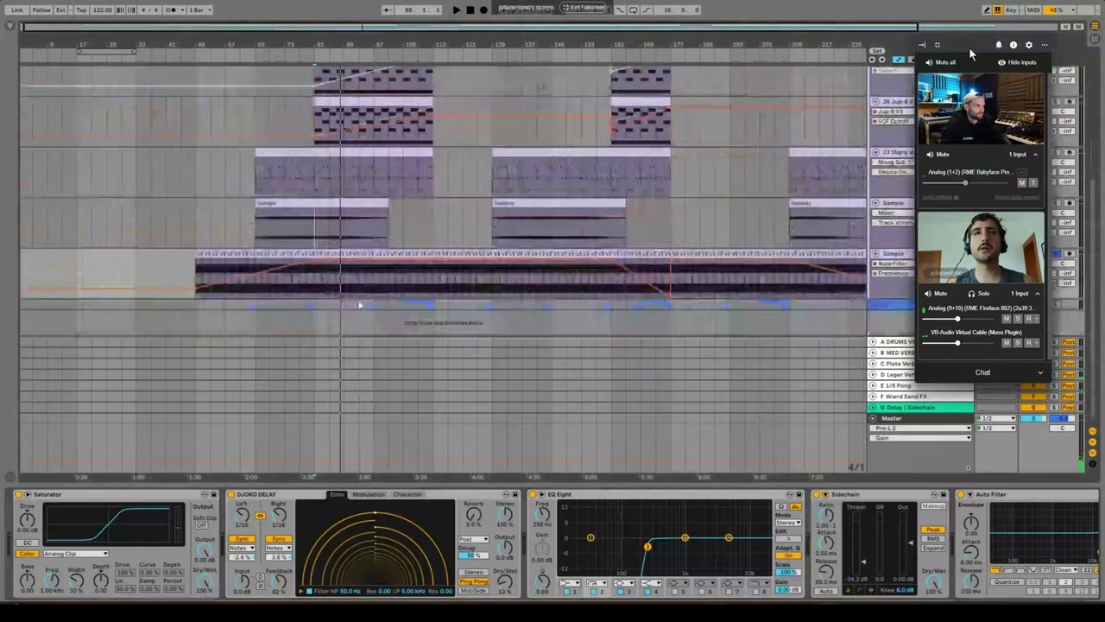
Inspect the looped nylon guitar clips around bar 81 and the Pad group's place within the whole arrangement.
drag(317, 46, 328, 126)
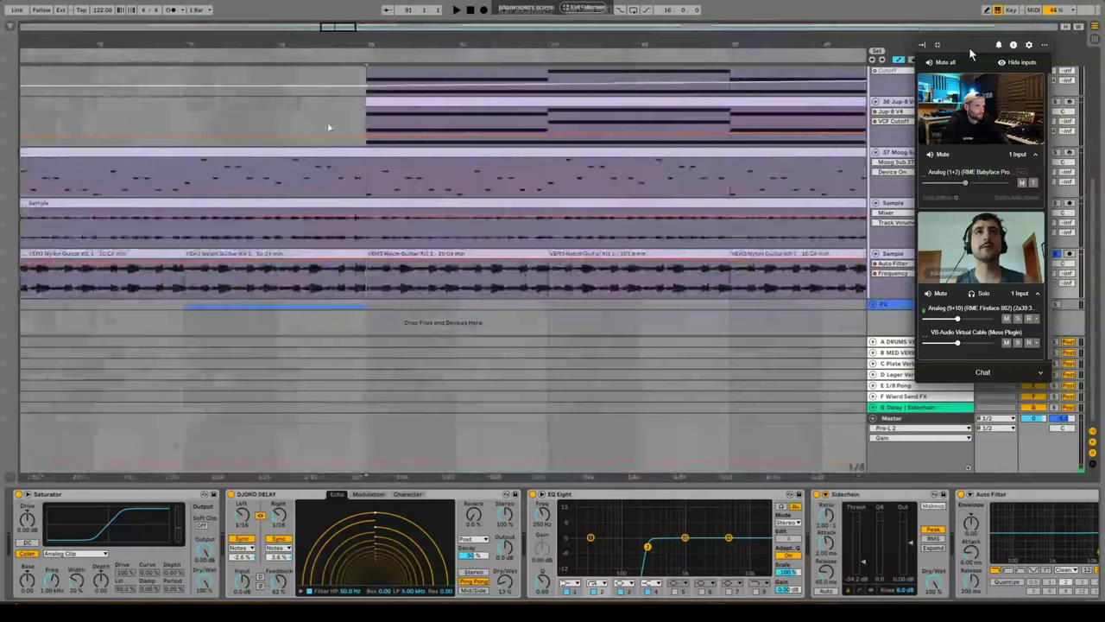
click(503, 255)
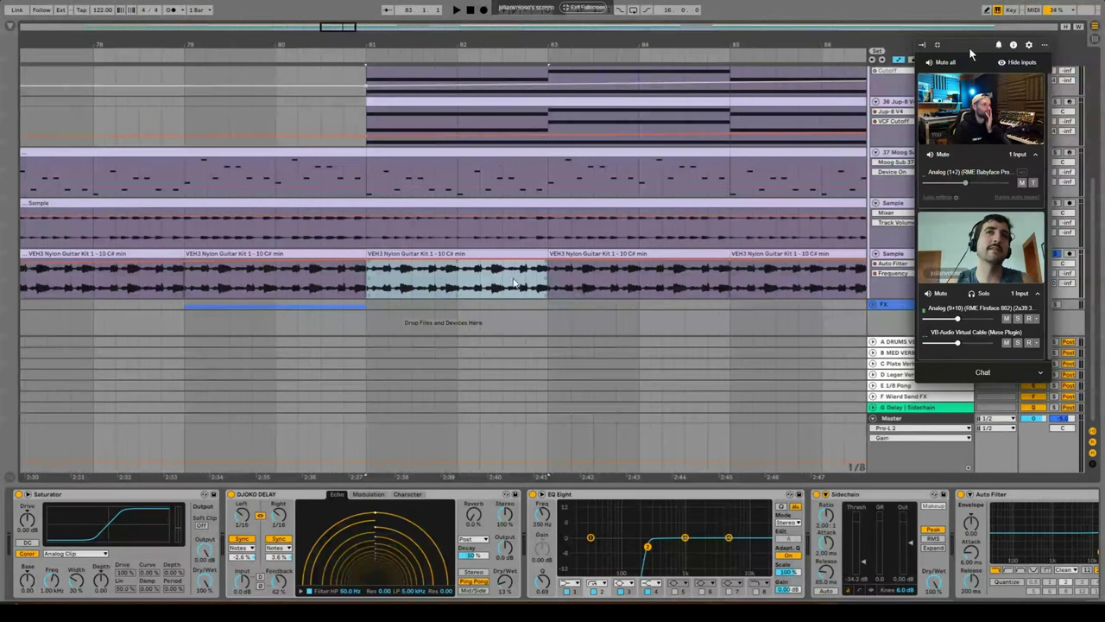
drag(535, 47, 535, 13)
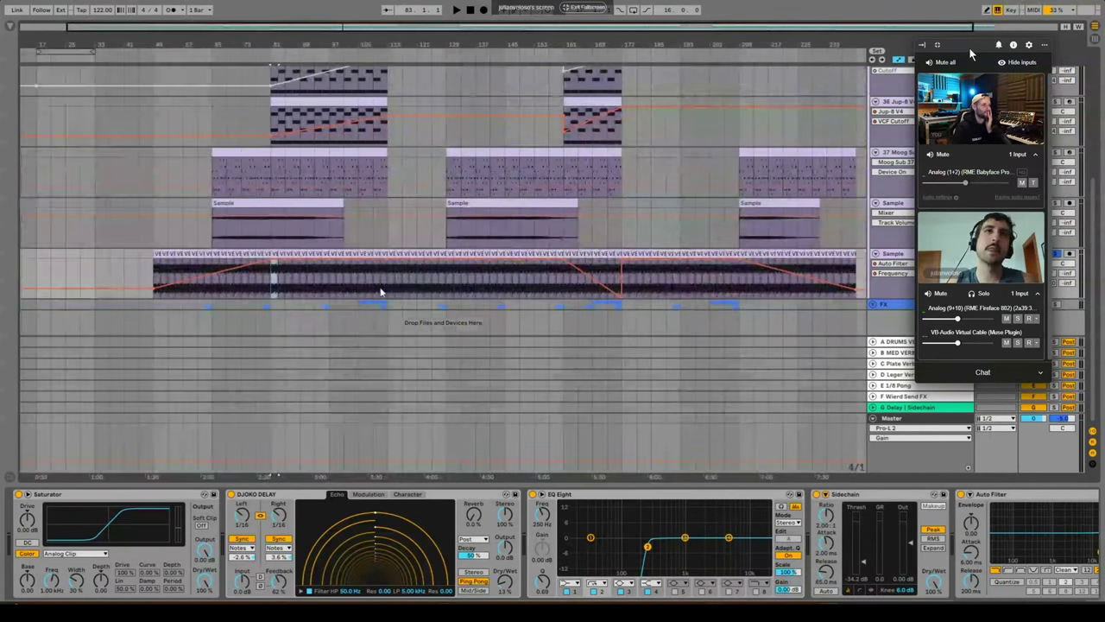
scroll(432, 294, up, 6)
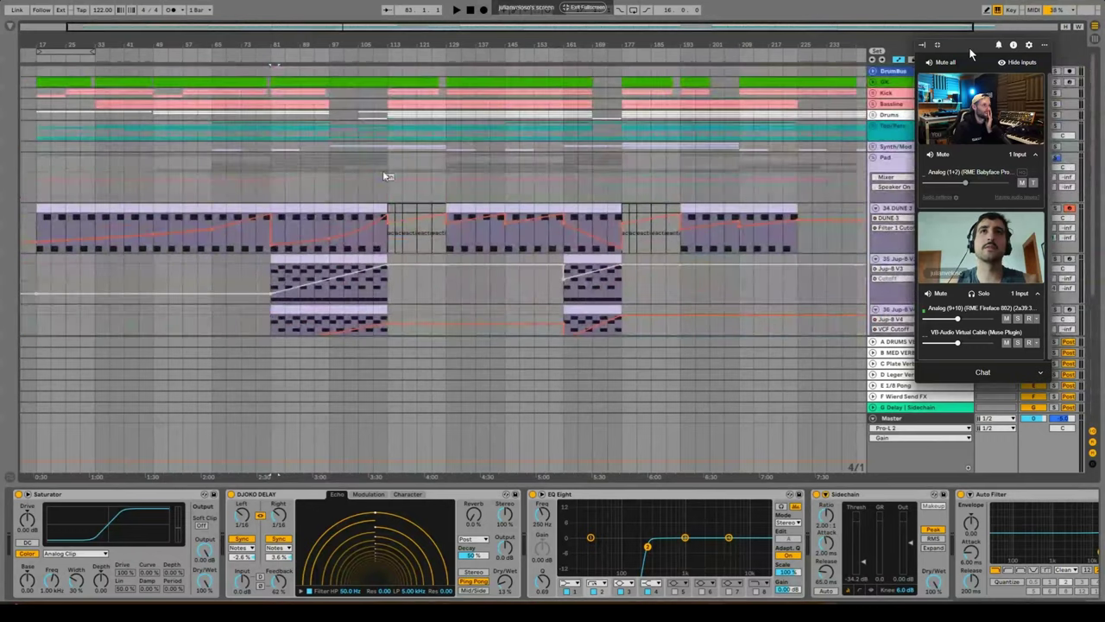
click(388, 169)
click(872, 159)
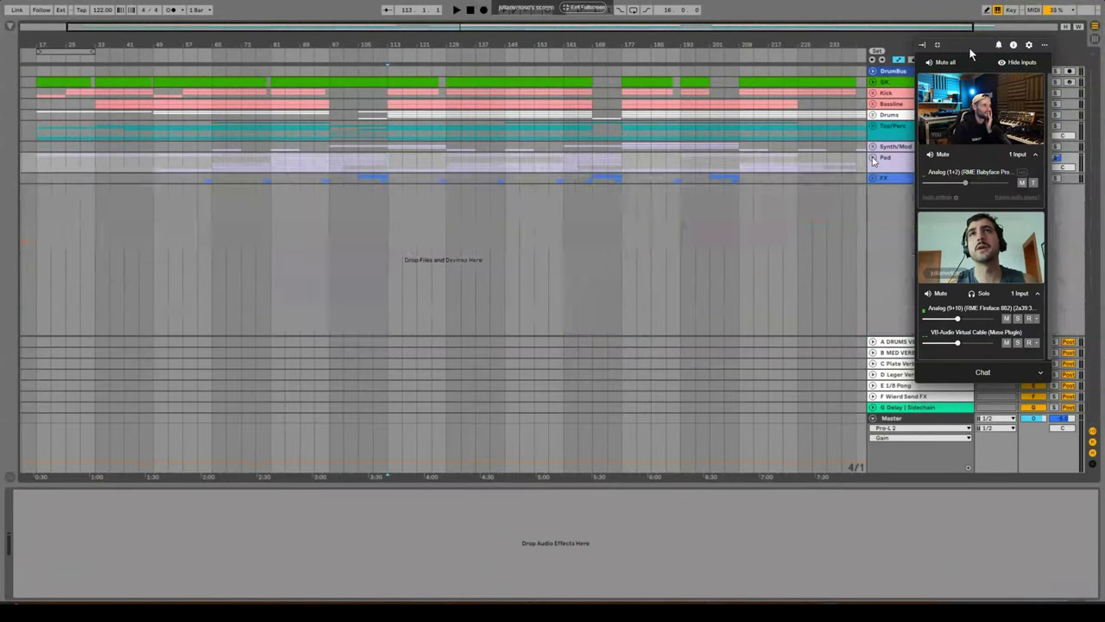
click(873, 159)
scroll(372, 258, down, 3)
scroll(357, 258, down, 2)
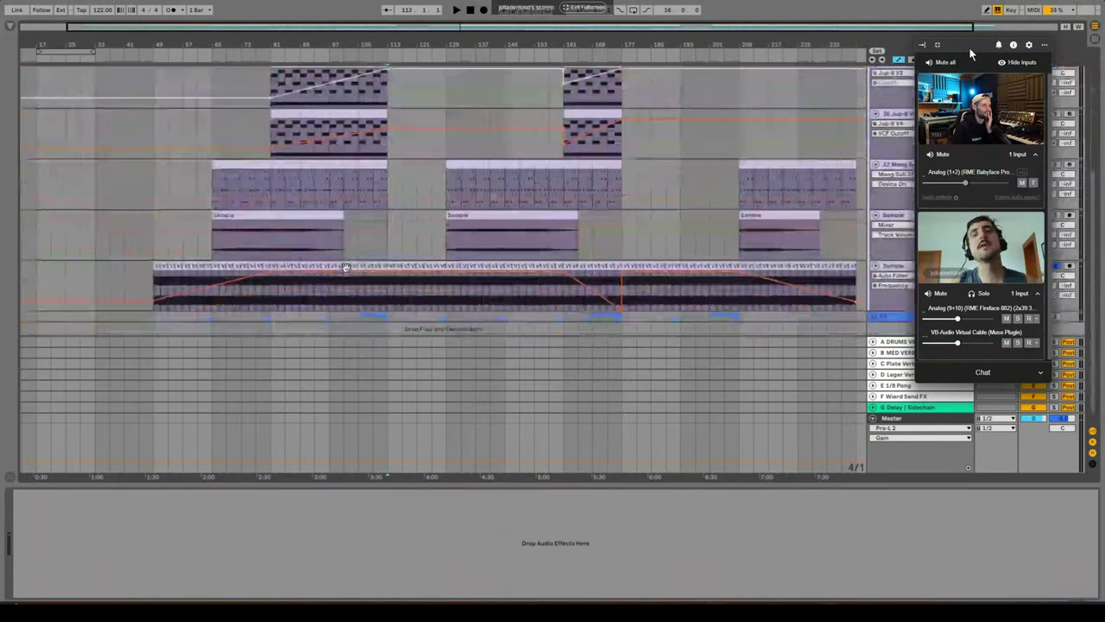
Put the guitar Sample track's Auto Filter frequency automation in its own lane and examine the curve across the arrangement.
click(329, 292)
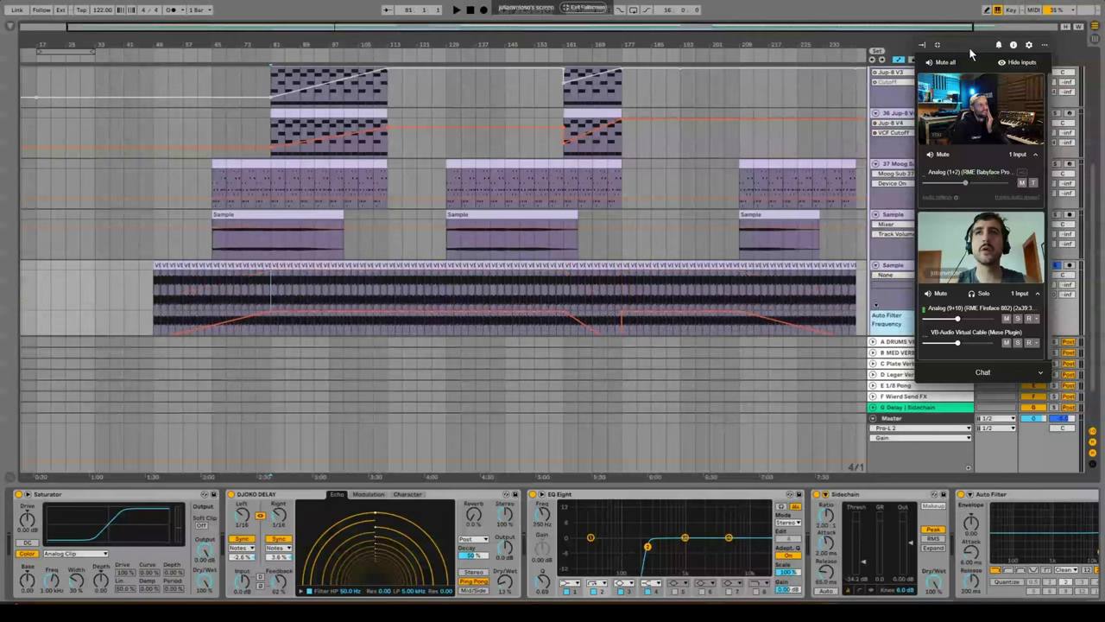
click(968, 304)
scroll(291, 286, down, 2)
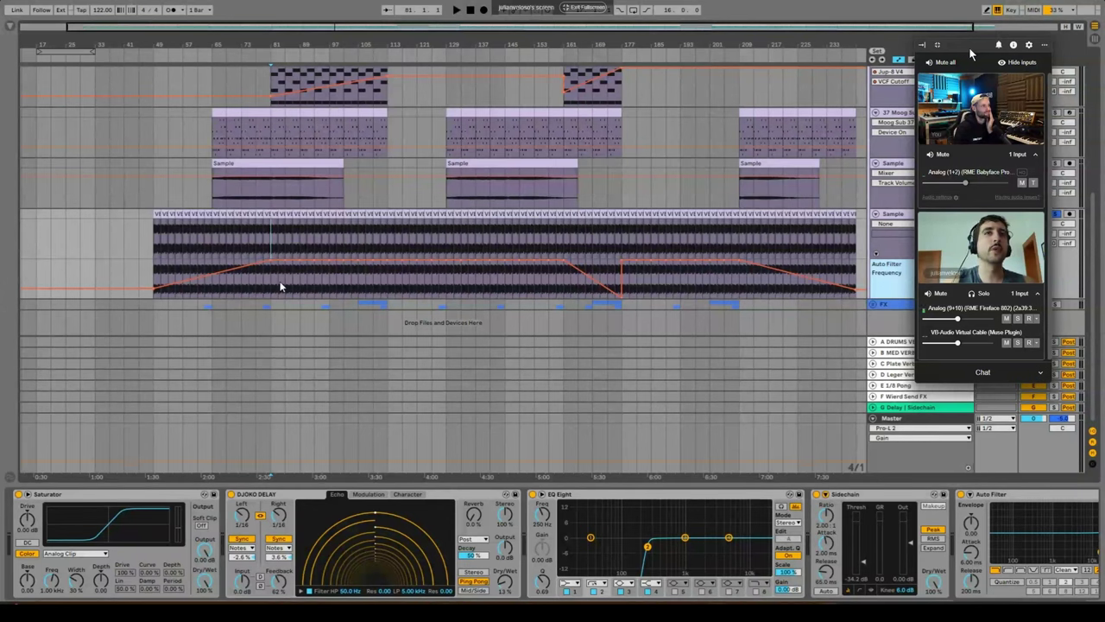
drag(280, 285, 549, 267)
Open the nylon guitar clip at bar 81 in an enlarged waveform view and listen to it from there.
double_click(275, 212)
key(space)
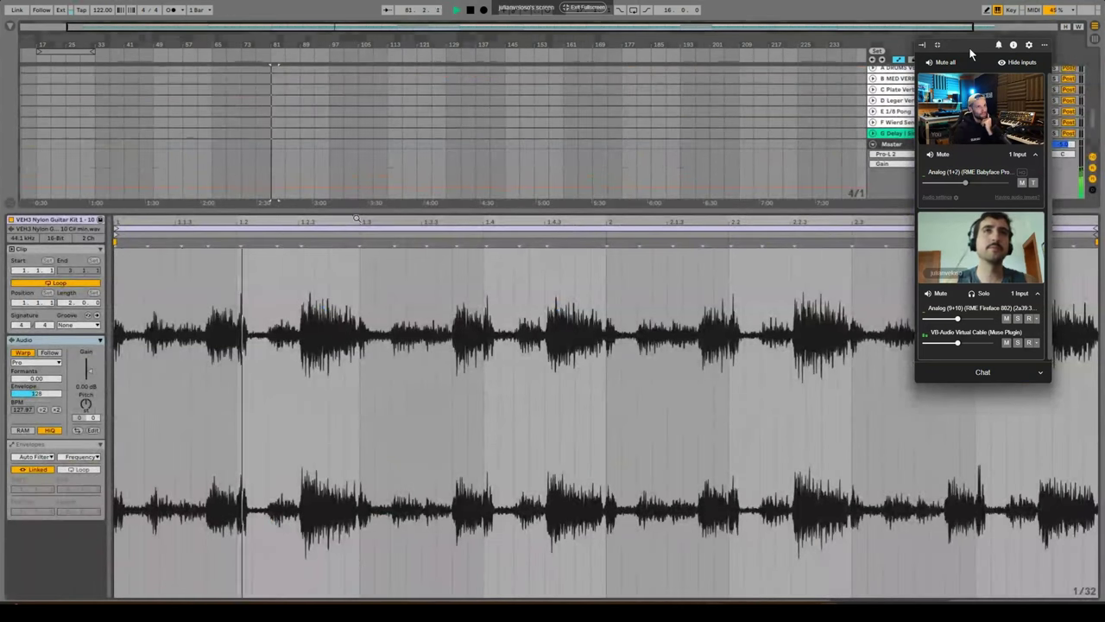
drag(553, 255, 556, 518)
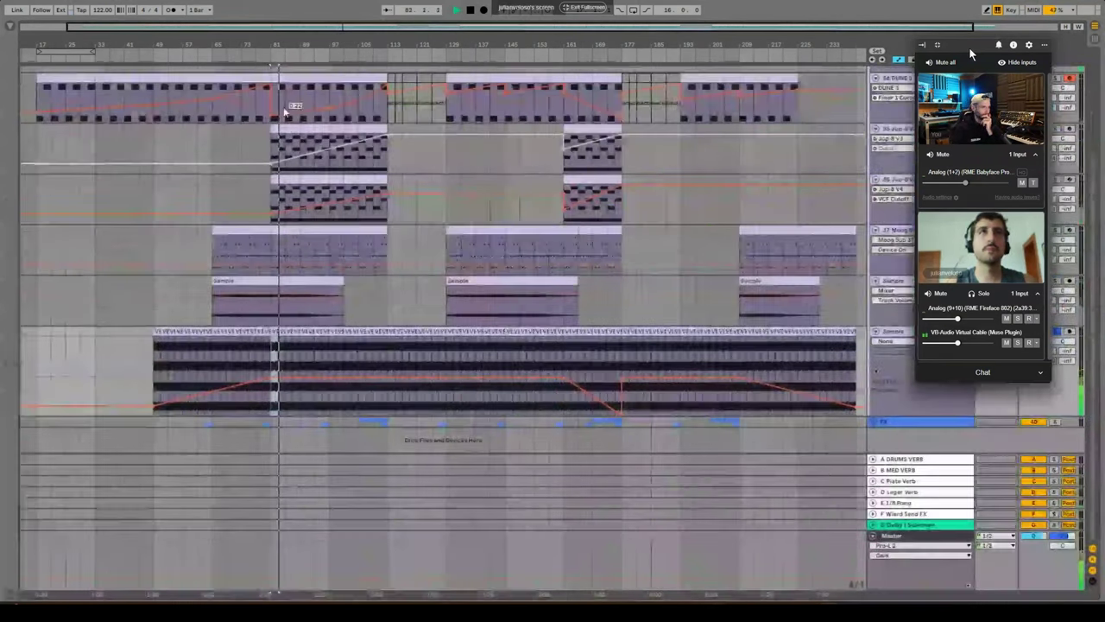
key(space)
scroll(277, 331, up, 8)
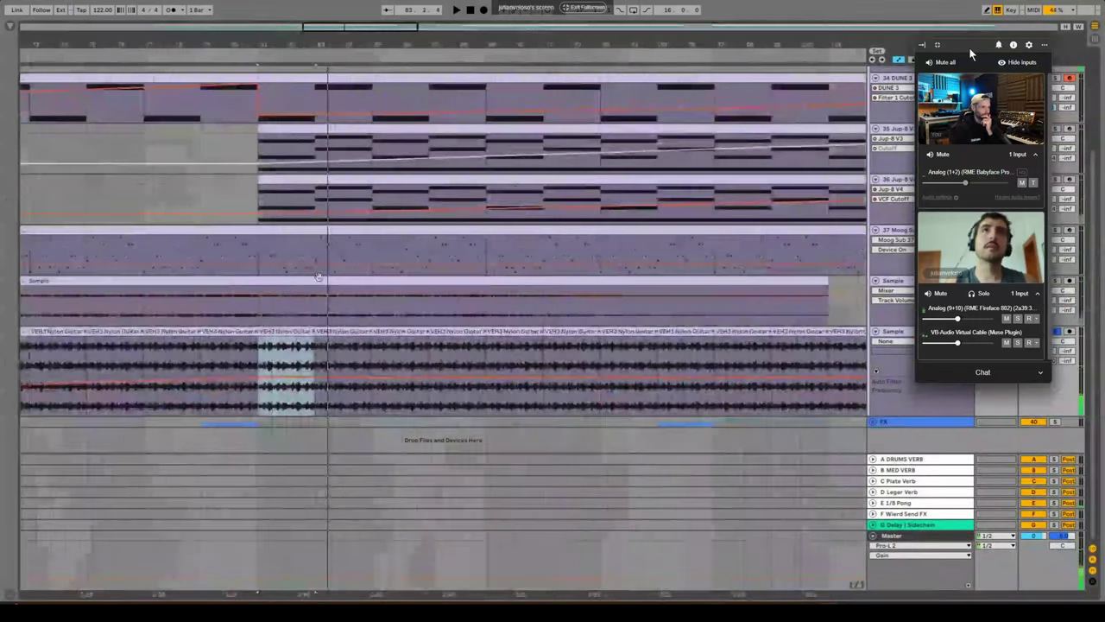
Compare the pitch settings of the nylon guitar clips at bars 81 and 83, and play from bar 83.
double_click(301, 332)
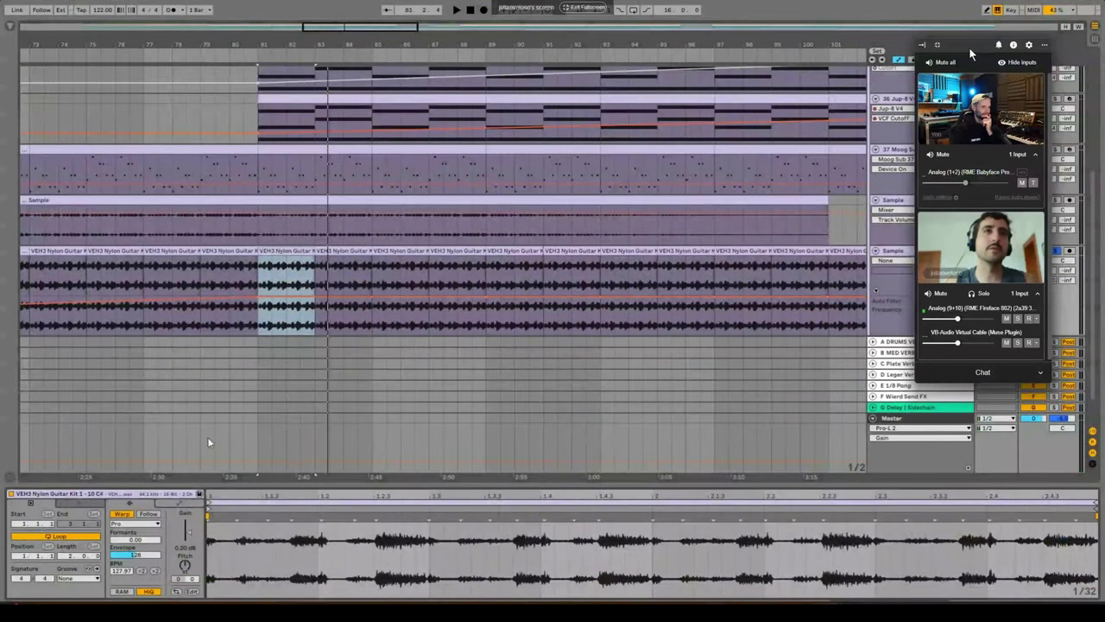
scroll(322, 165, down, 2)
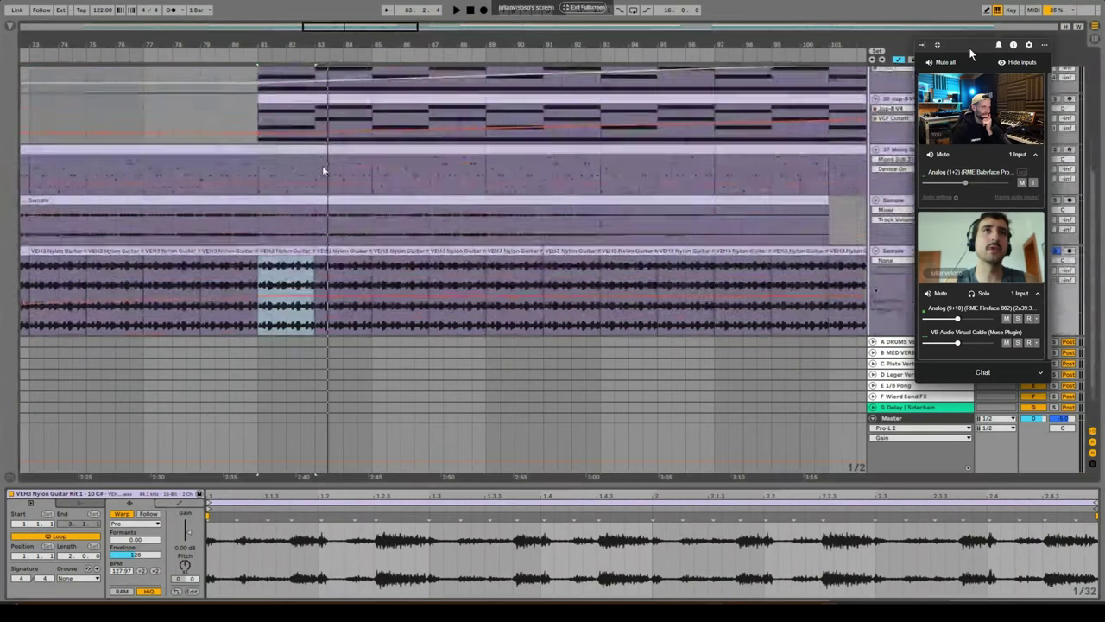
click(294, 240)
click(295, 228)
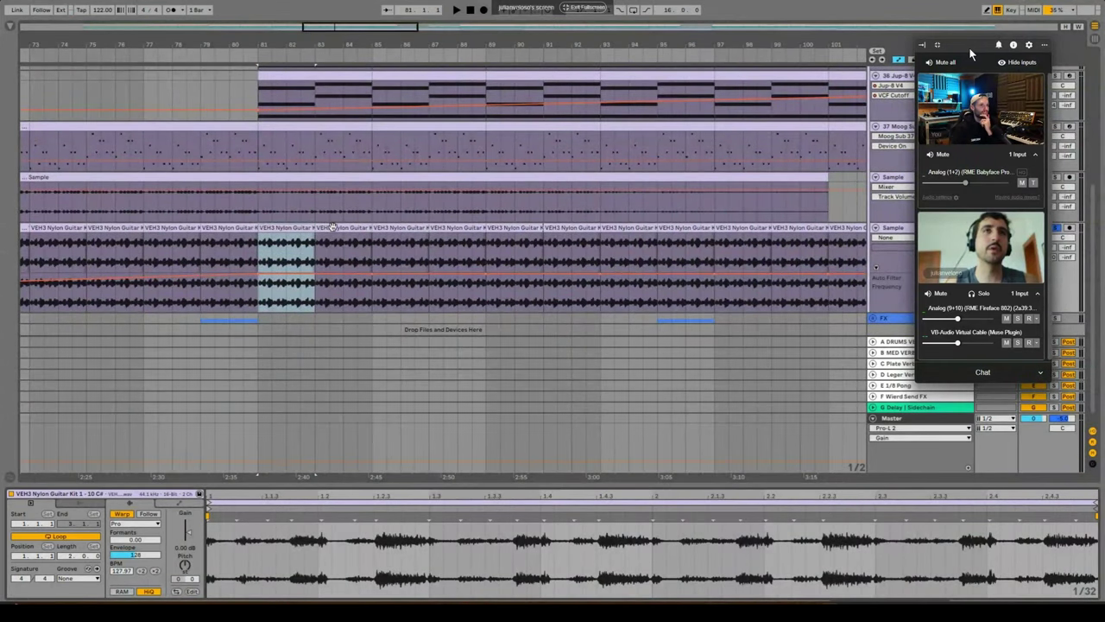
click(331, 227)
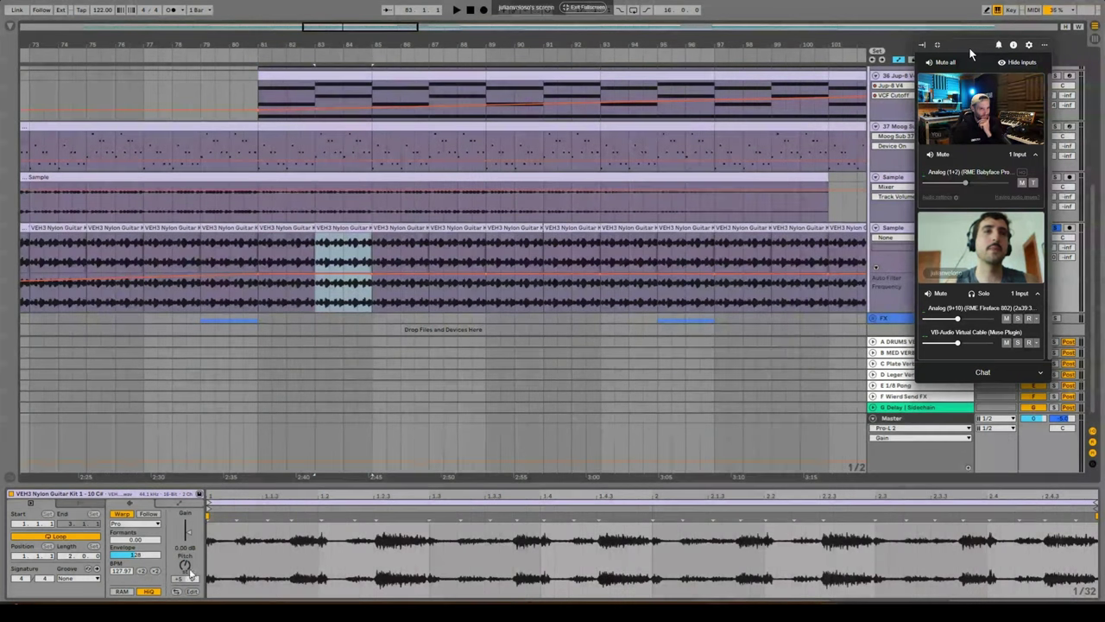
key(space)
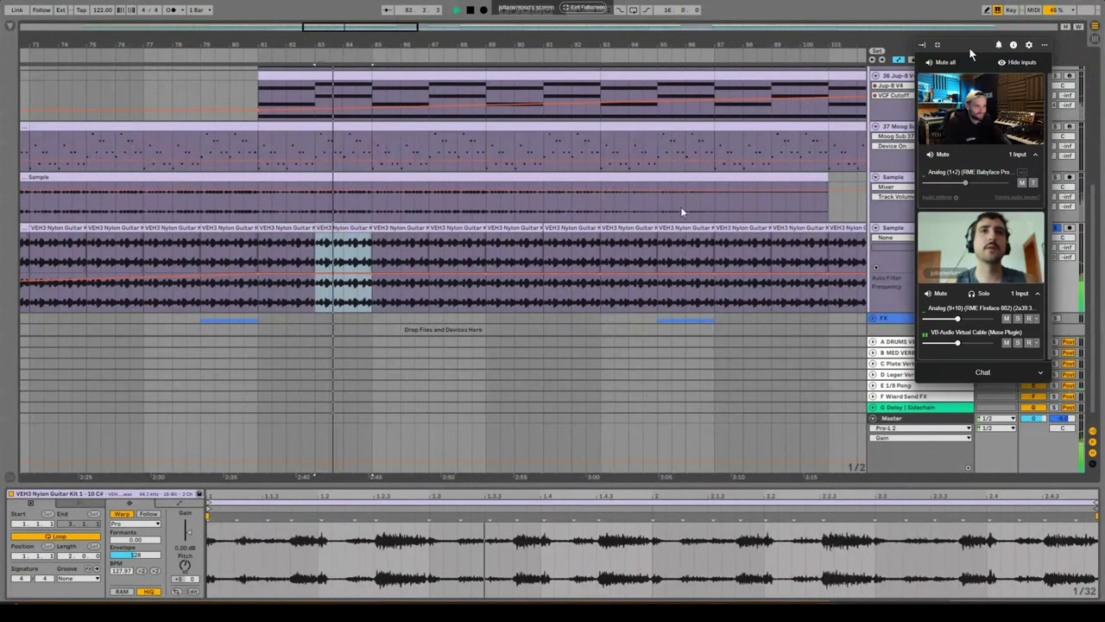
Try the guitar track's EQ Eight low cut at 16.3 Hz while listening from bar 81.
click(895, 229)
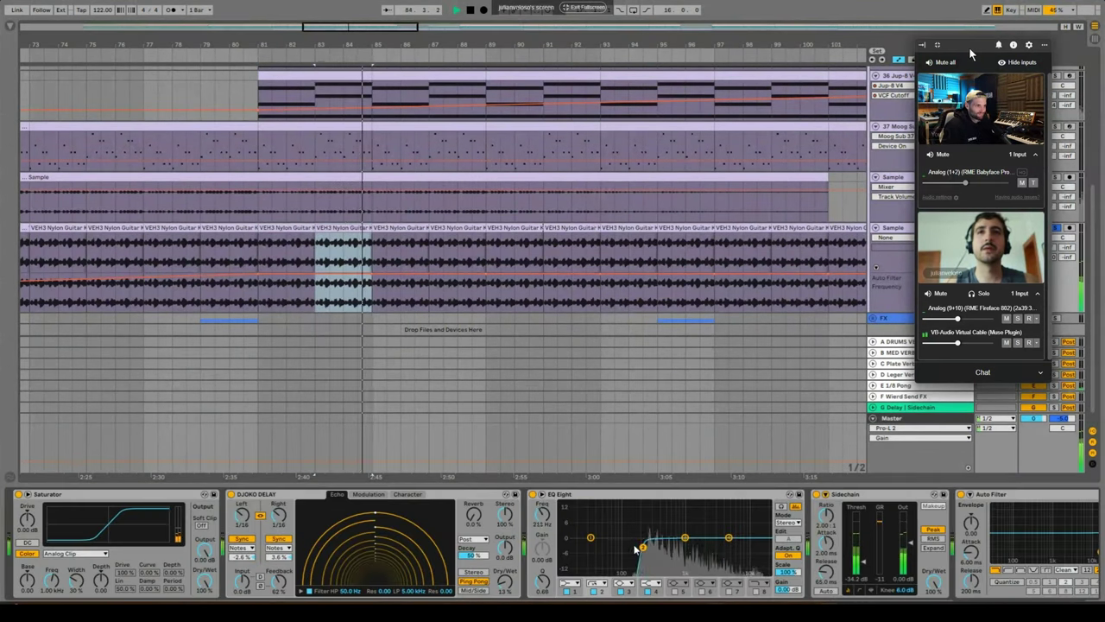
click(542, 495)
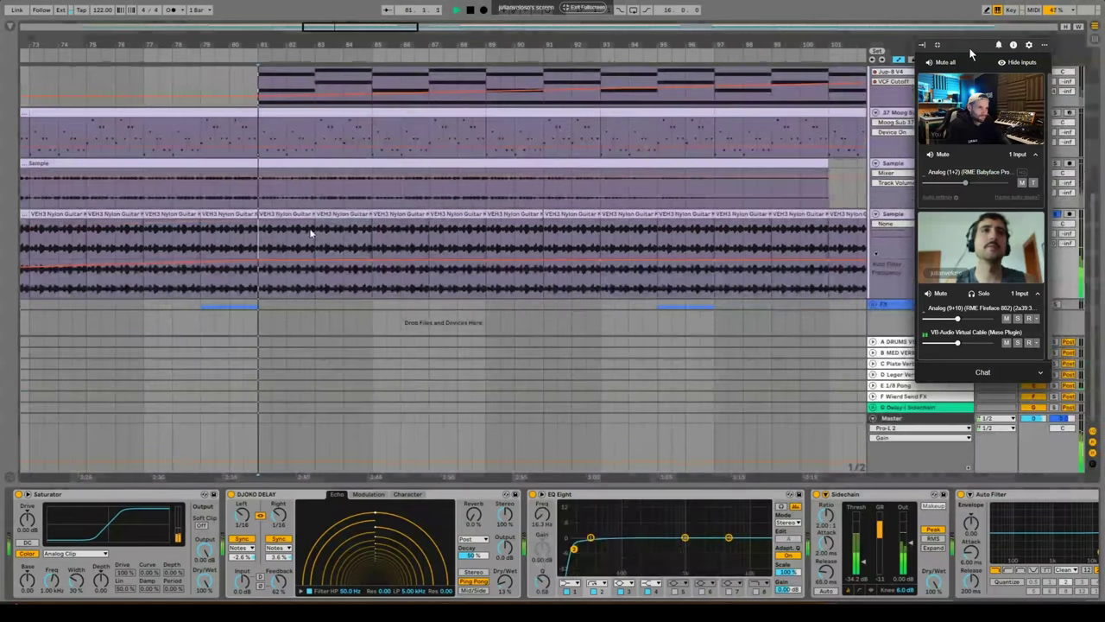
scroll(415, 242, up, 5)
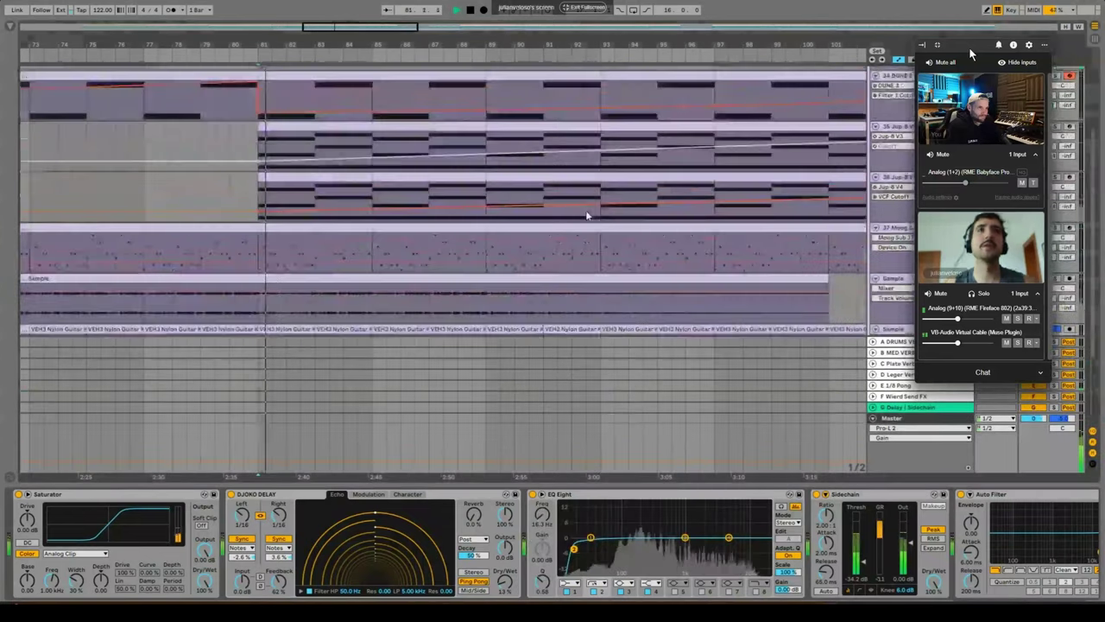
scroll(533, 285, down, 3)
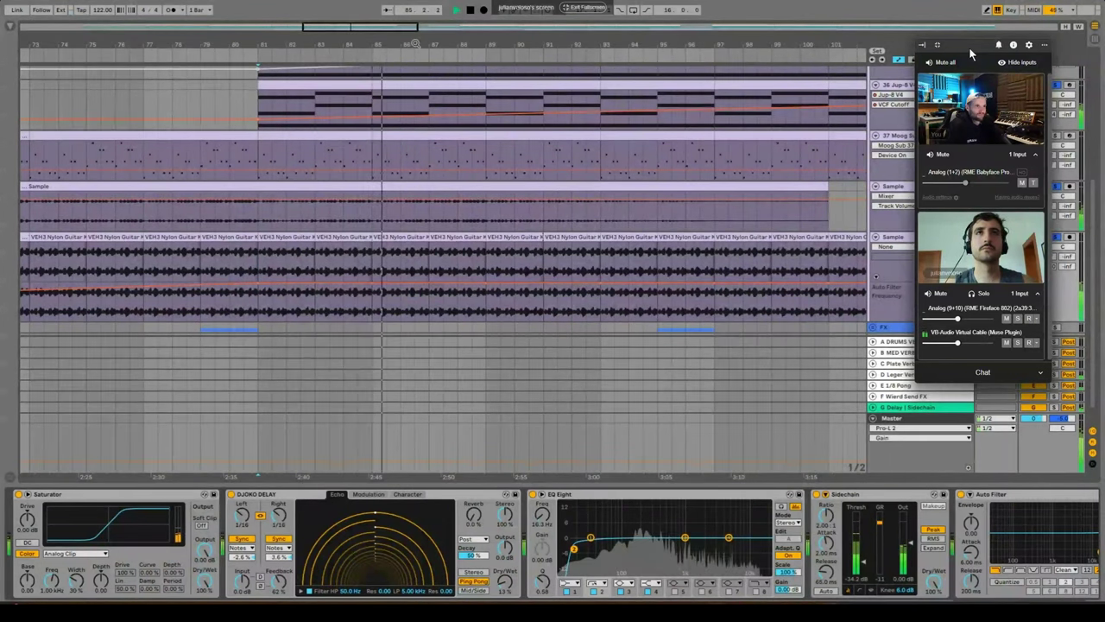
Show the full arrangement, review the Pad group's tracks during playback and return to the guitar Sample track.
key(w)
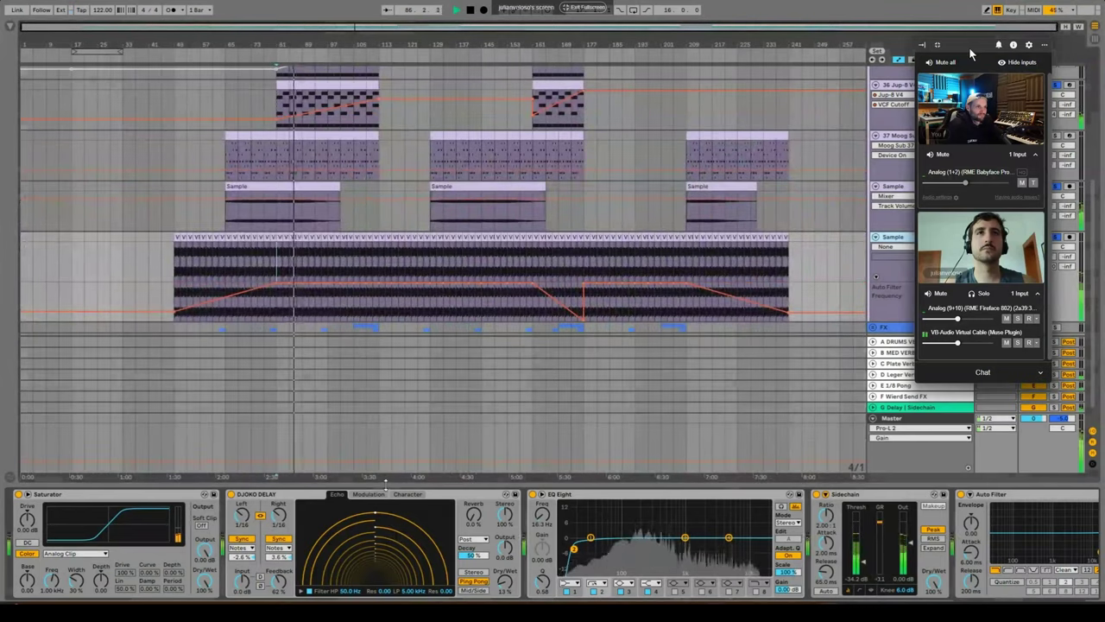
key(ctrl+alt+l)
scroll(333, 362, up, 4)
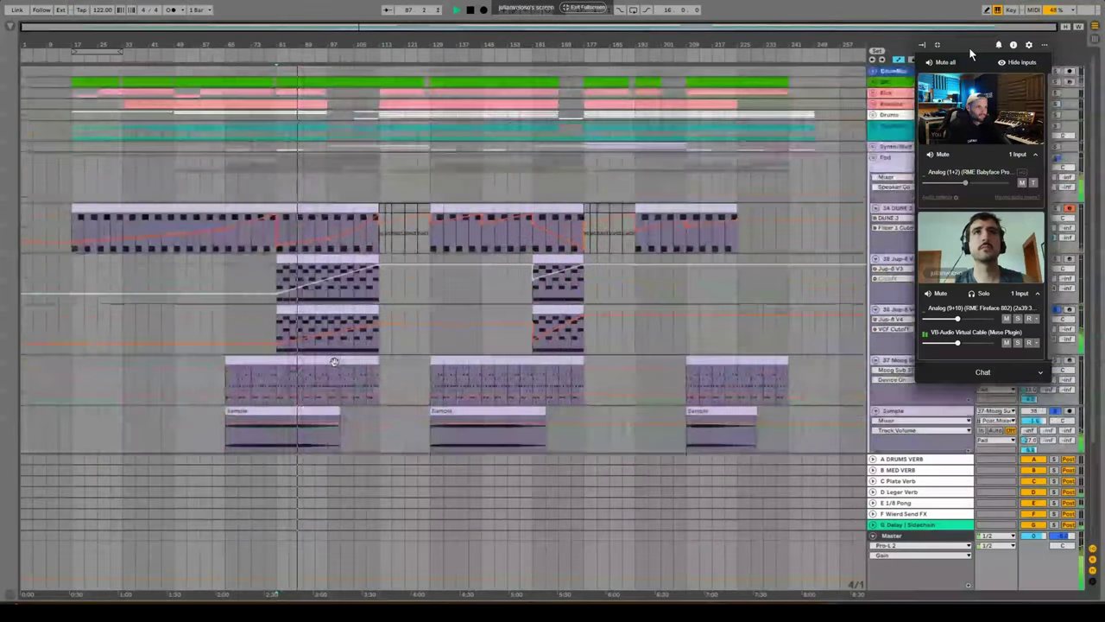
click(875, 158)
click(875, 159)
scroll(346, 308, down, 4)
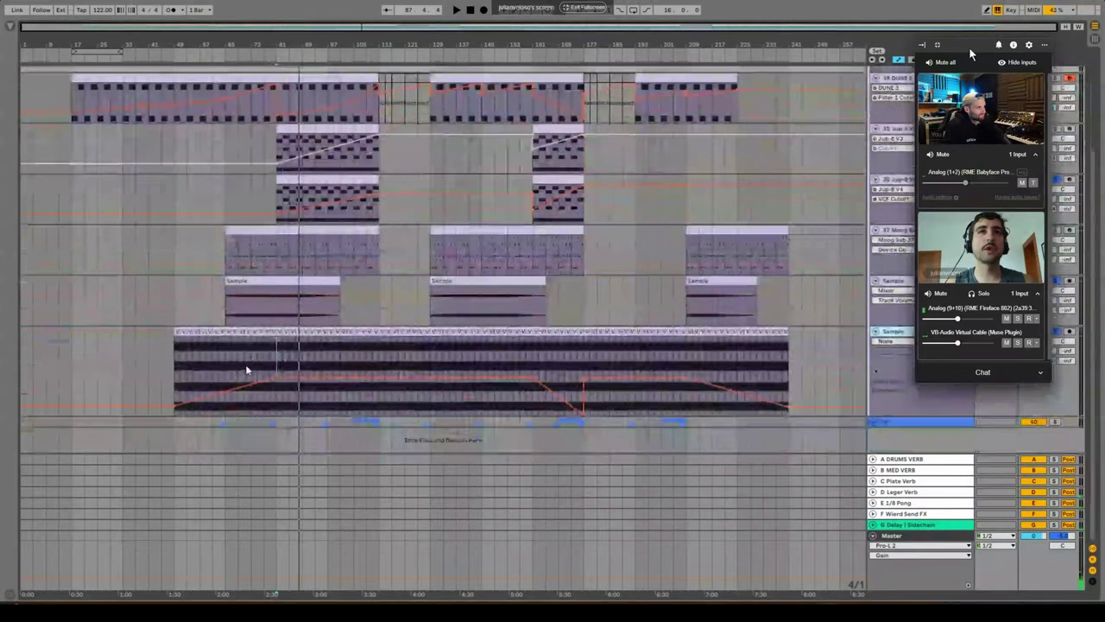
Compare the guitar track's sound with DJOKO DELAY bypassed and active, listening from bar 73 and again from bar 85.
drag(252, 364, 266, 363)
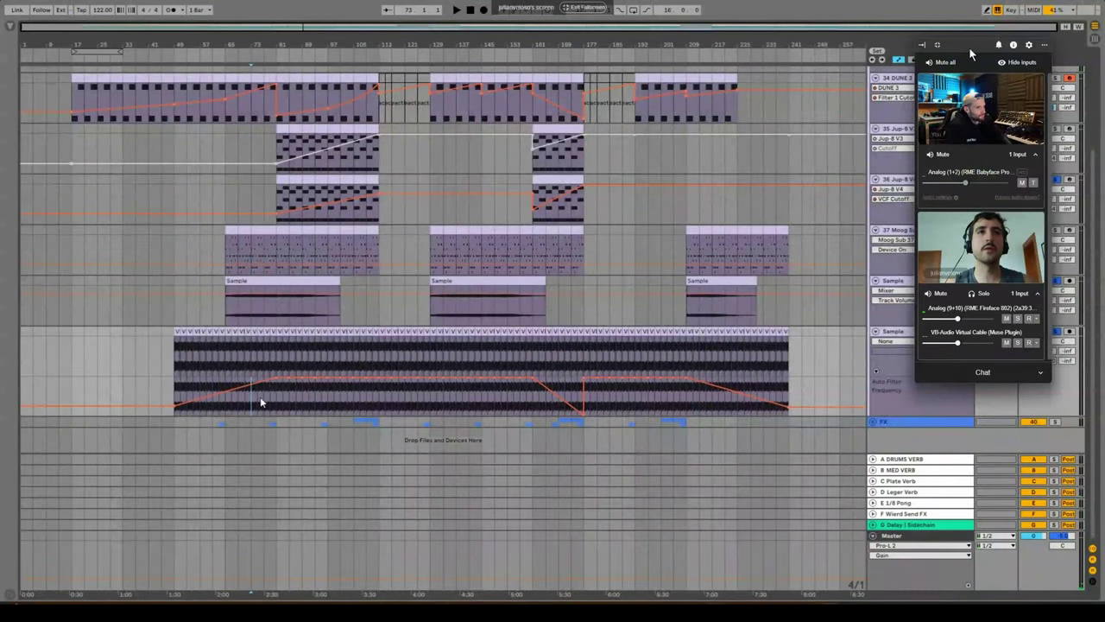
double_click(895, 332)
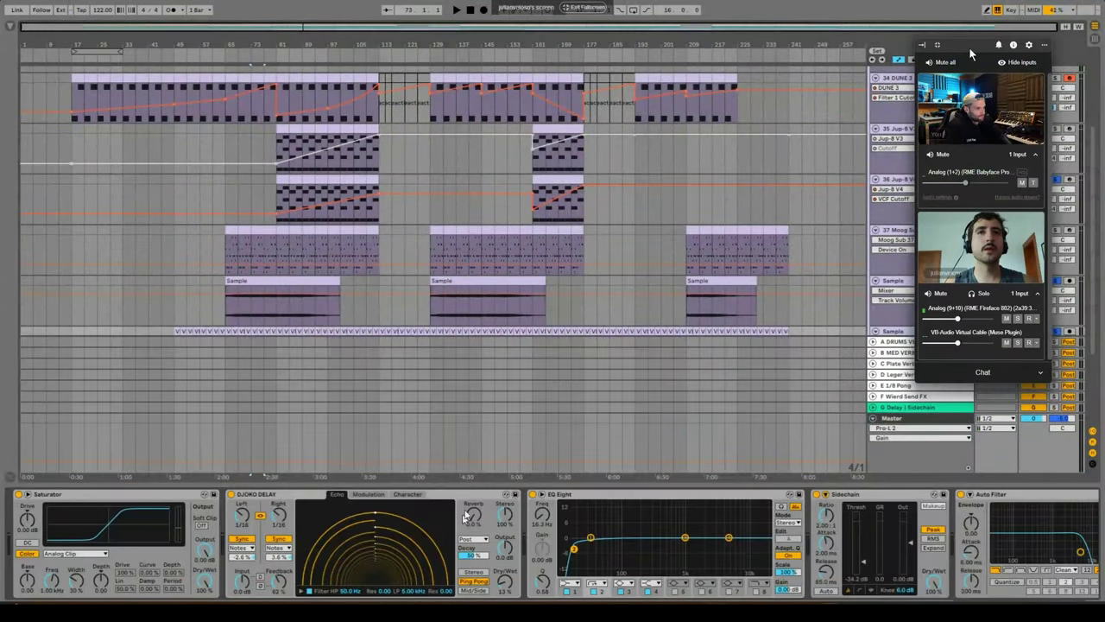
click(470, 499)
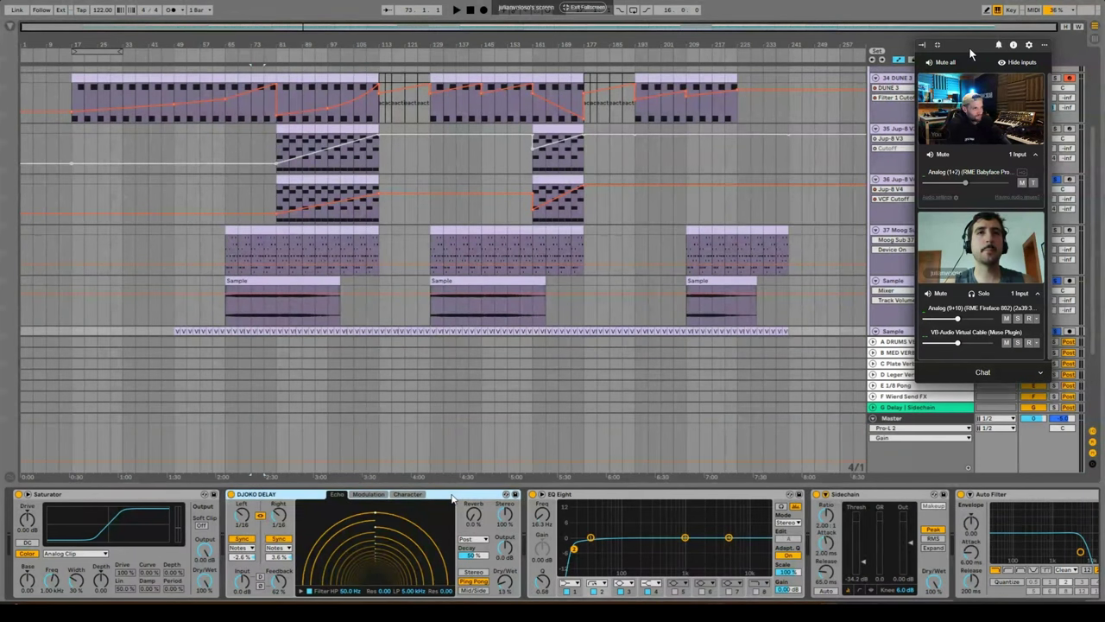
double_click(453, 498)
double_click(230, 531)
key(space)
click(231, 495)
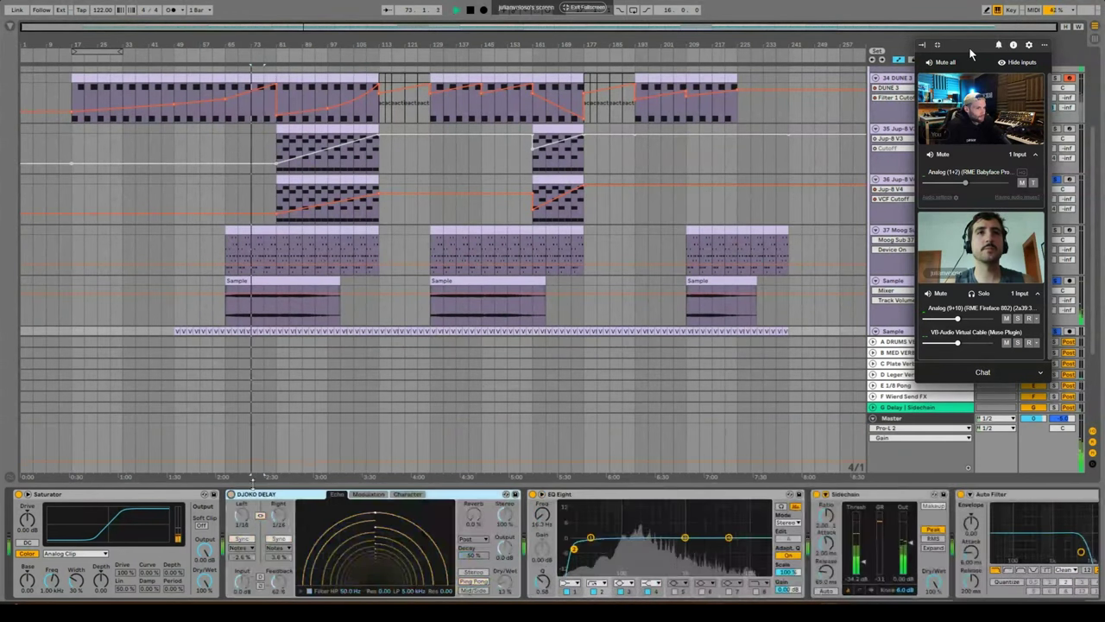
click(876, 332)
scroll(213, 345, down, 3)
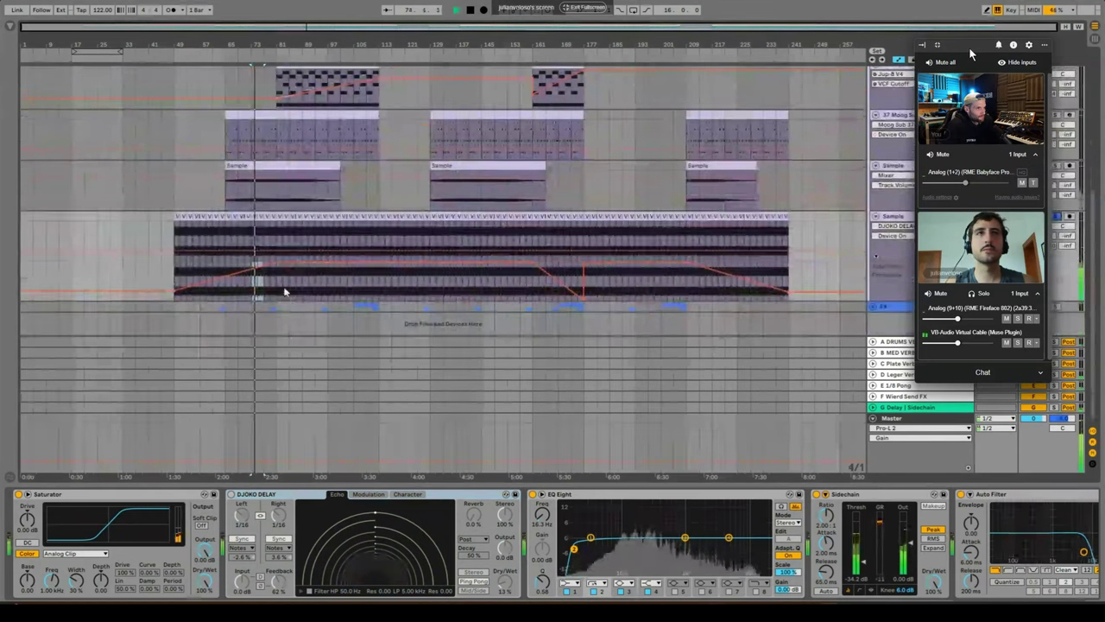
click(231, 495)
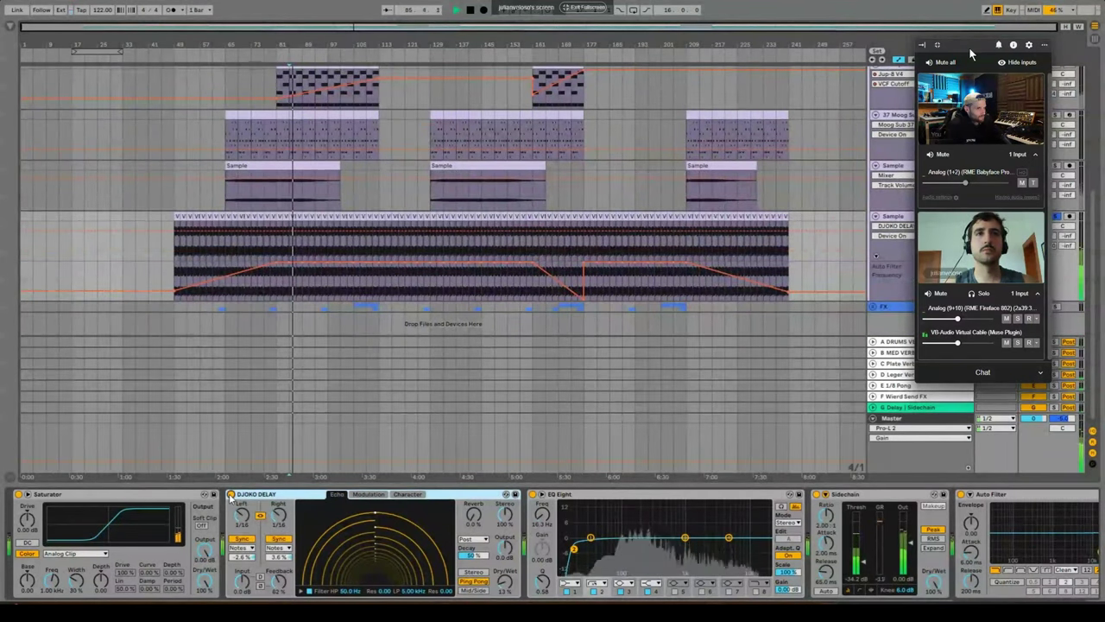
click(230, 494)
click(230, 495)
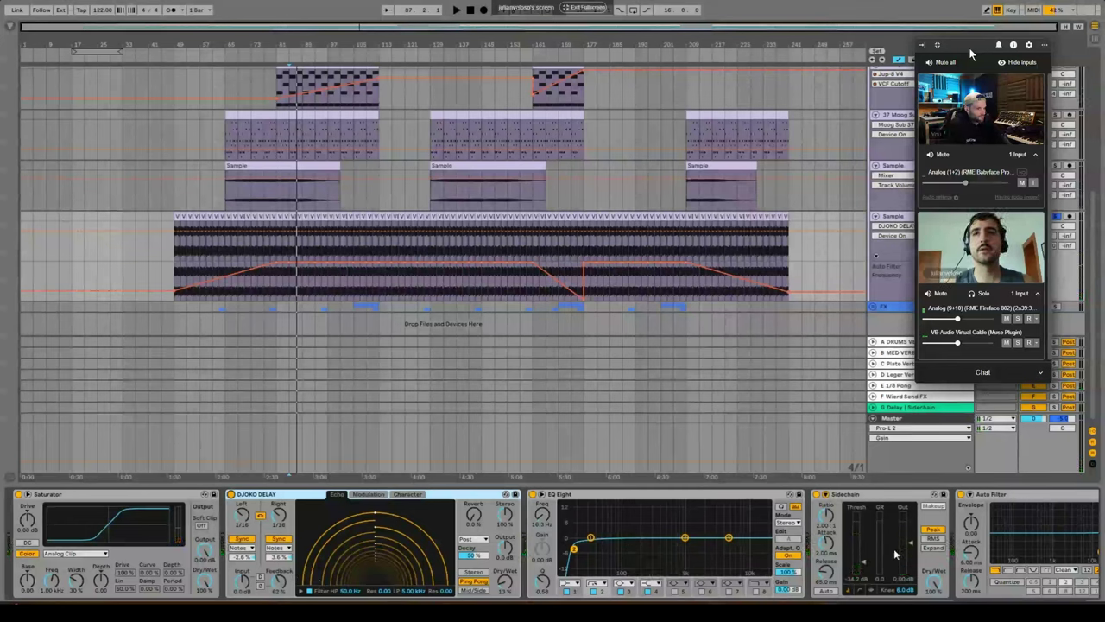
Collapse the guitar track's Sidechain device and set the EQ Eight low cut to 153 Hz while listening from bar 85.
key(space)
double_click(870, 496)
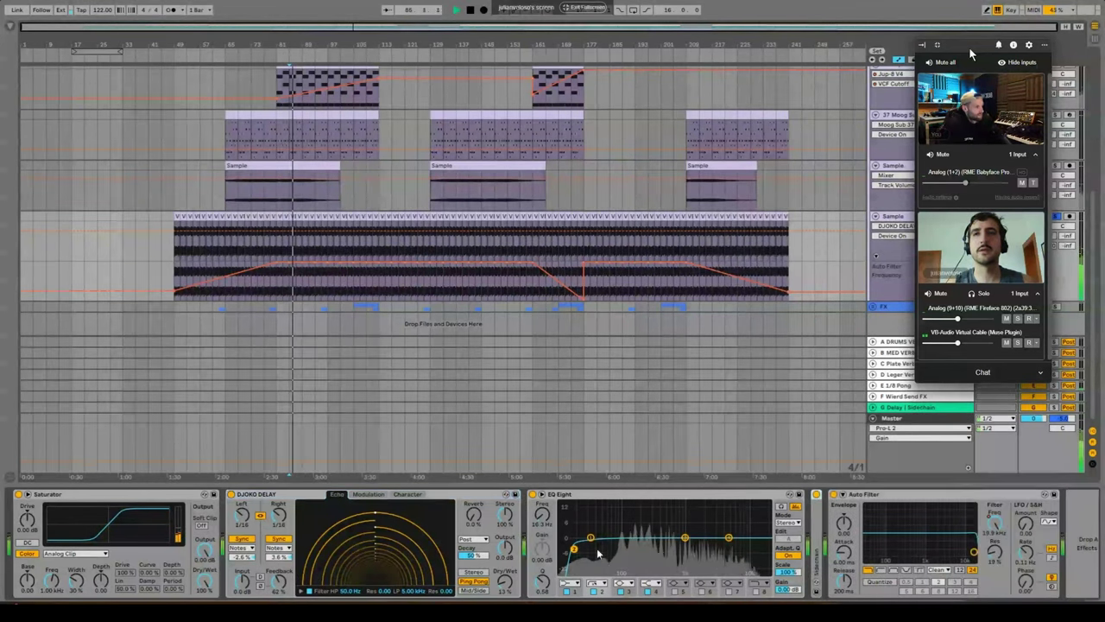
drag(573, 549, 634, 551)
key(space)
Show the Auto Filter's frequency automation on the guitar track and select its falling section from bar 161 to 177.
right_click(997, 524)
click(1017, 529)
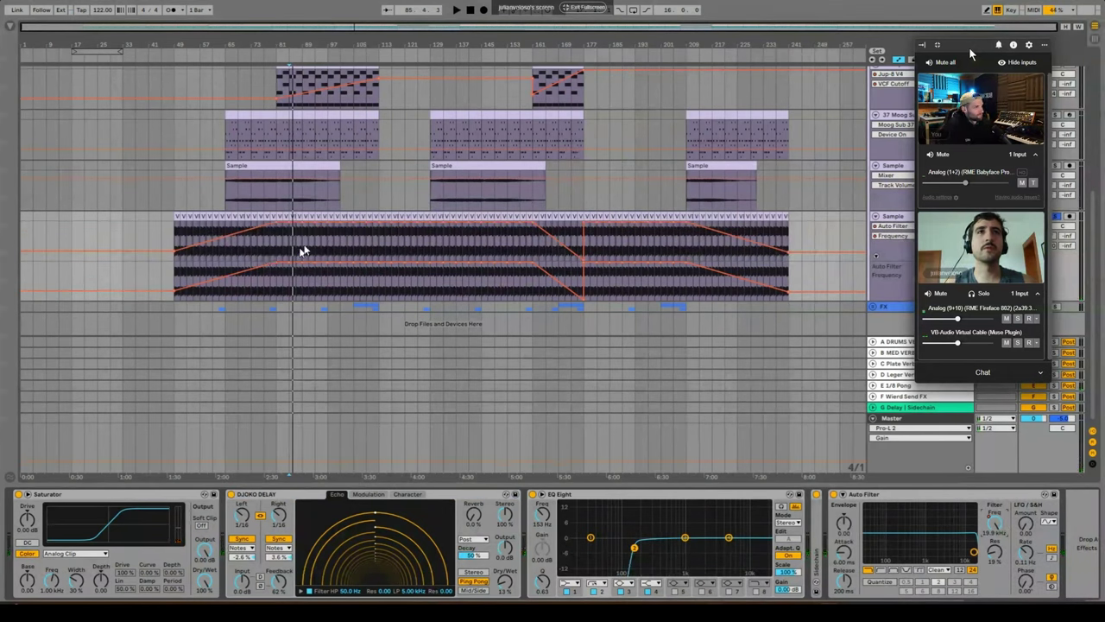
click(430, 241)
drag(535, 245, 589, 255)
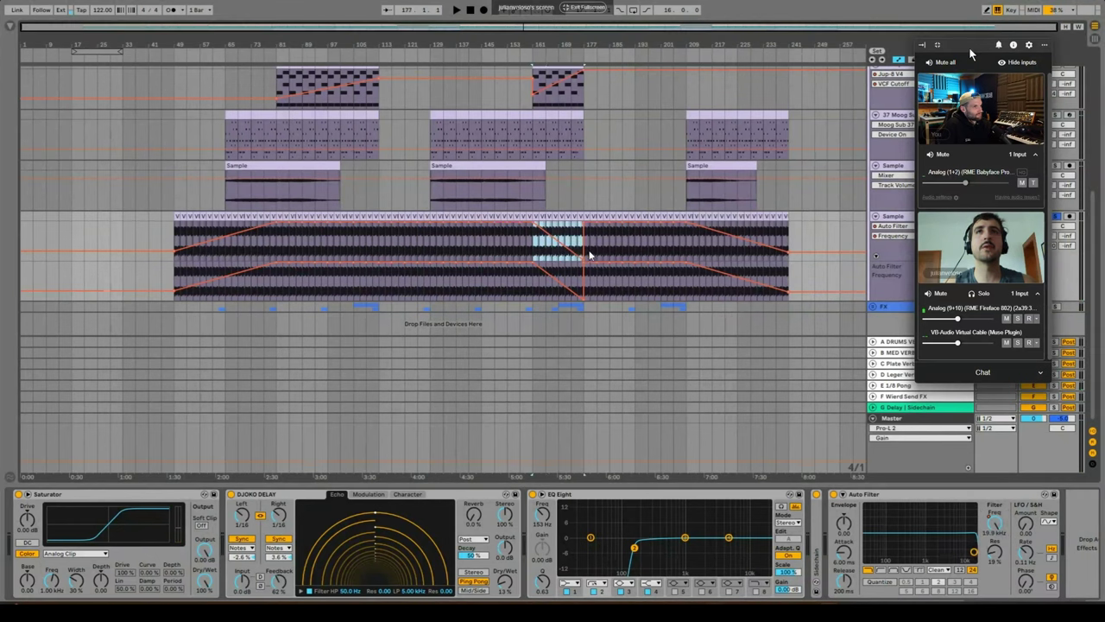
Unsolo the guitar Sample track and listen to the full mix from bar 109.
drag(701, 244, 813, 278)
click(410, 167)
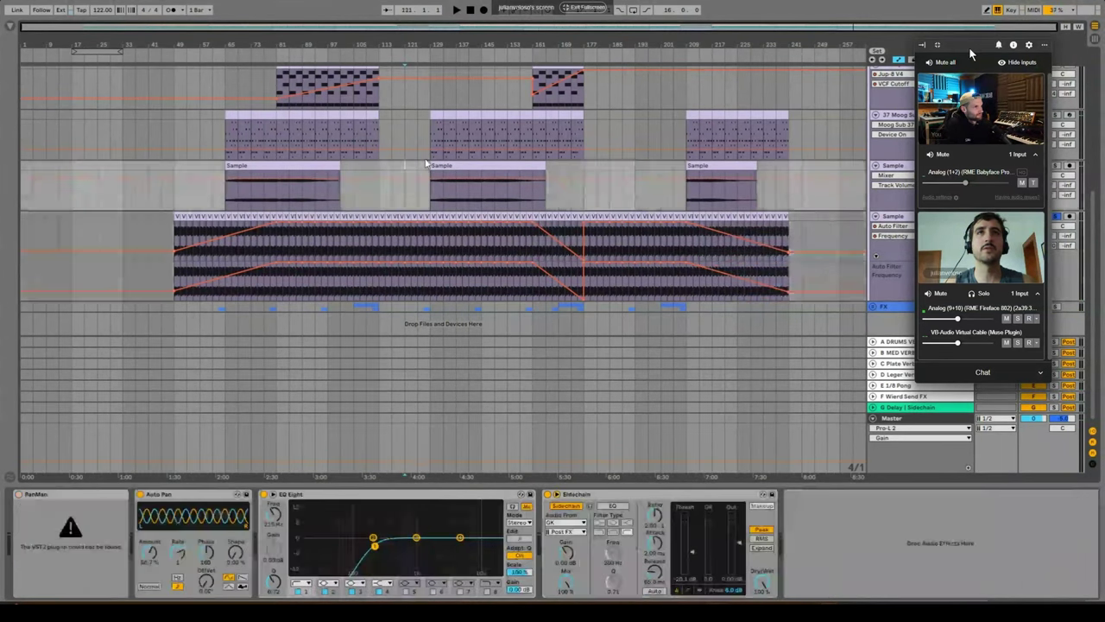
click(1058, 218)
scroll(510, 198, up, 5)
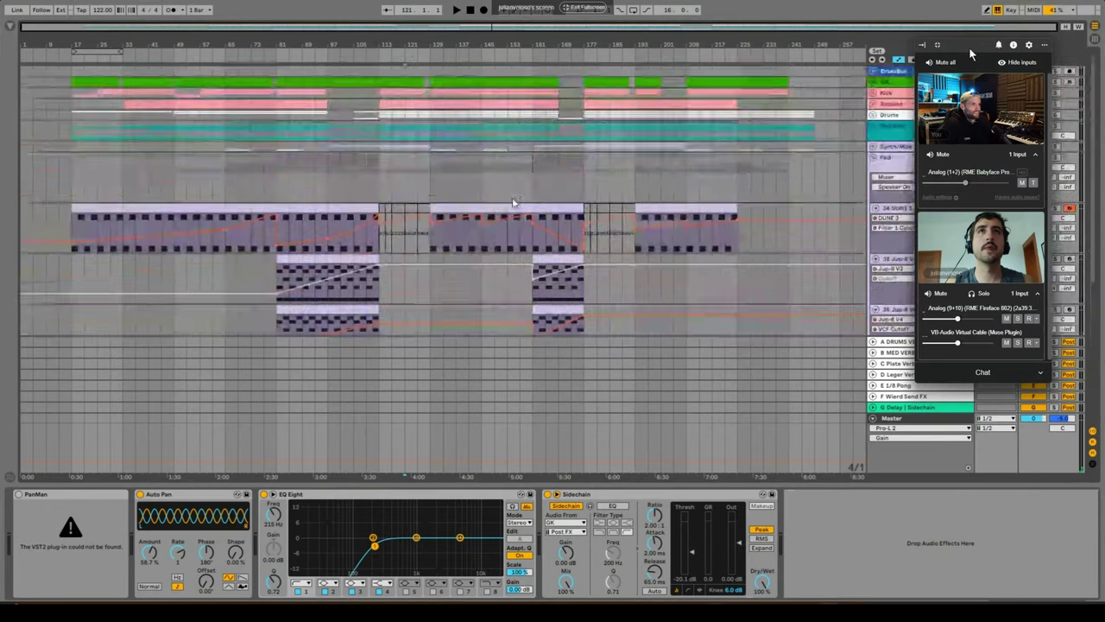
click(361, 166)
key(space)
key(space)
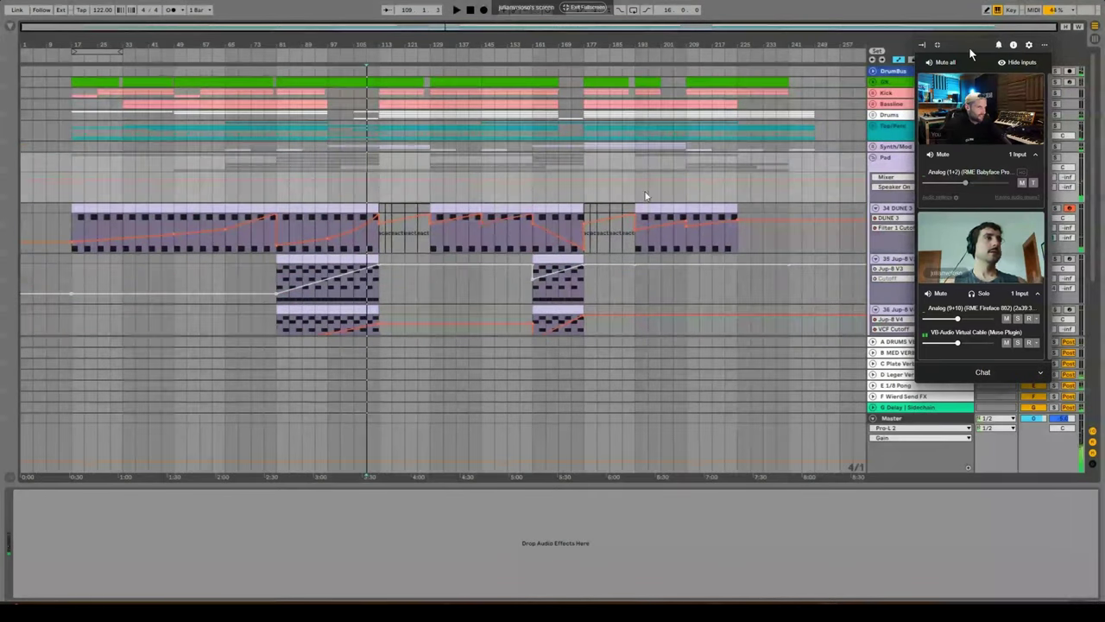
Collapse the Pad group, expand the FX group to inspect its Noise and Sample tracks, and listen briefly from bar 81.
scroll(827, 241, down, 1)
click(873, 123)
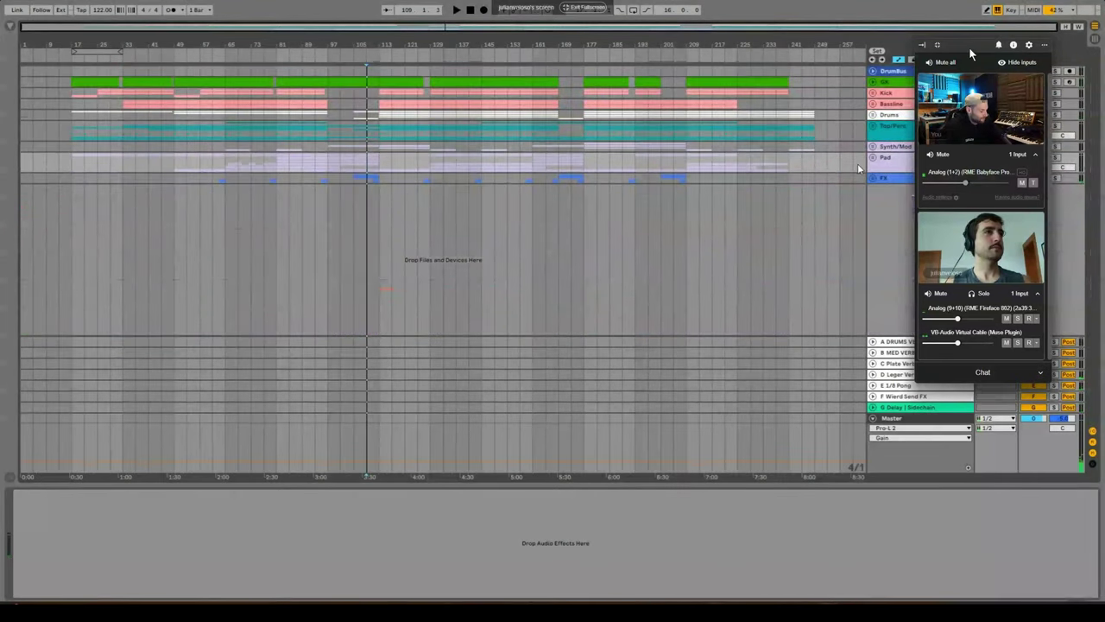
click(872, 179)
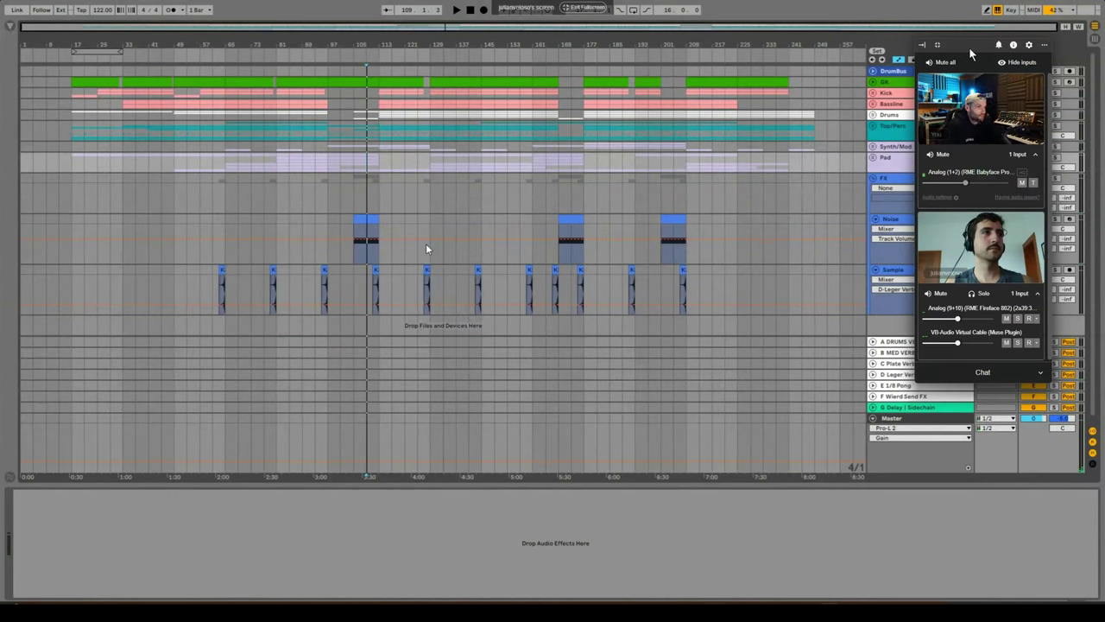
click(325, 164)
click(279, 166)
key(space)
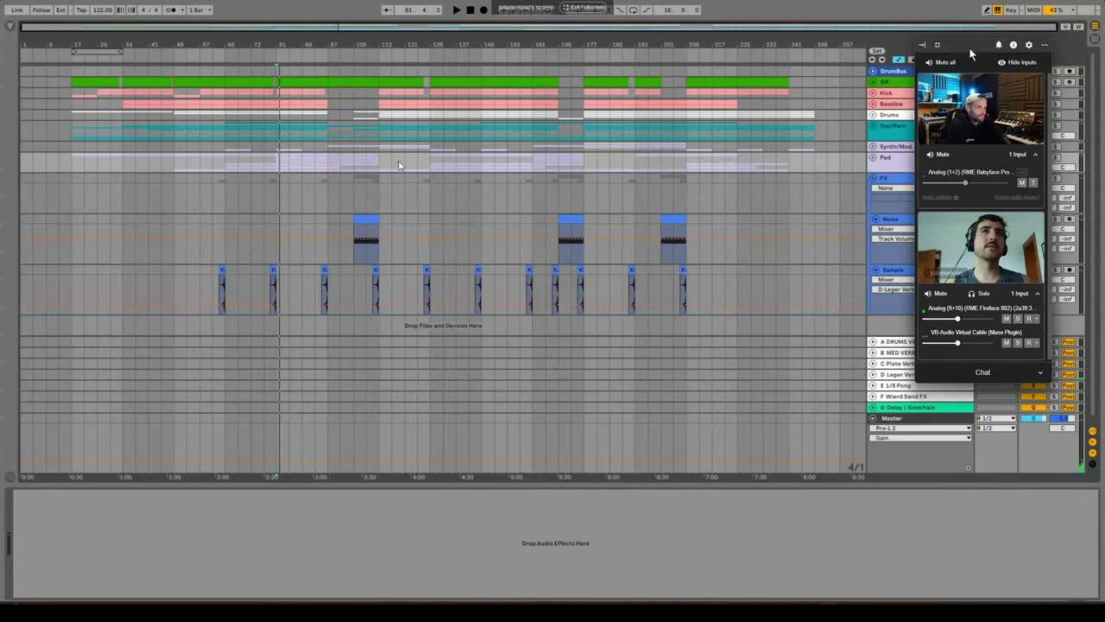
Expand the Pad group and listen from bar 105 while checking the guitar Sample track and its device chain.
click(873, 158)
scroll(621, 239, down, 5)
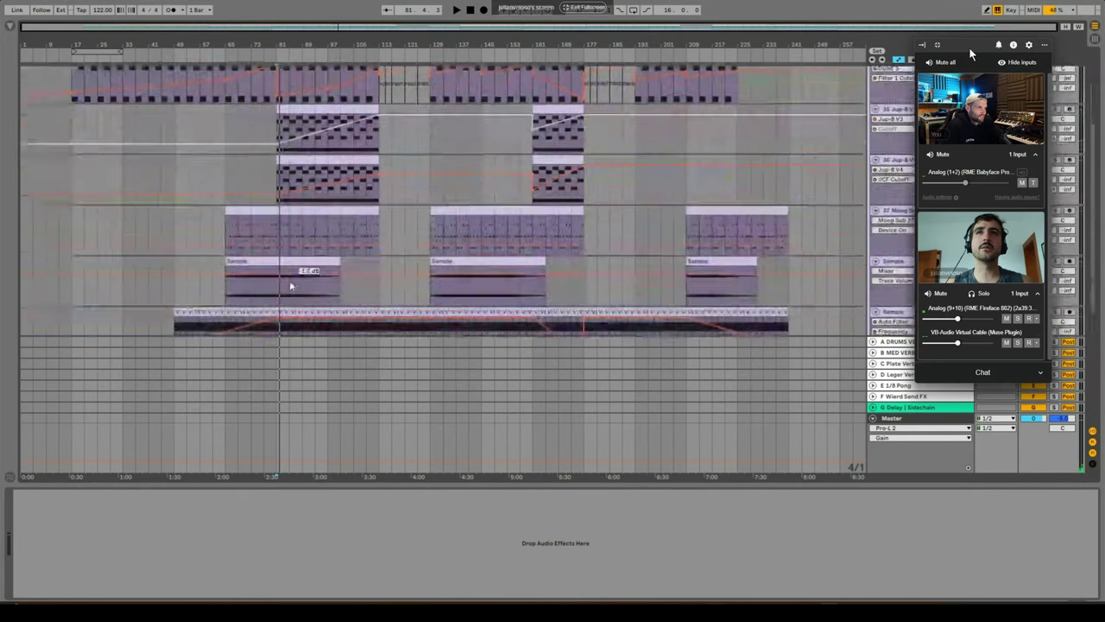
click(357, 278)
key(space)
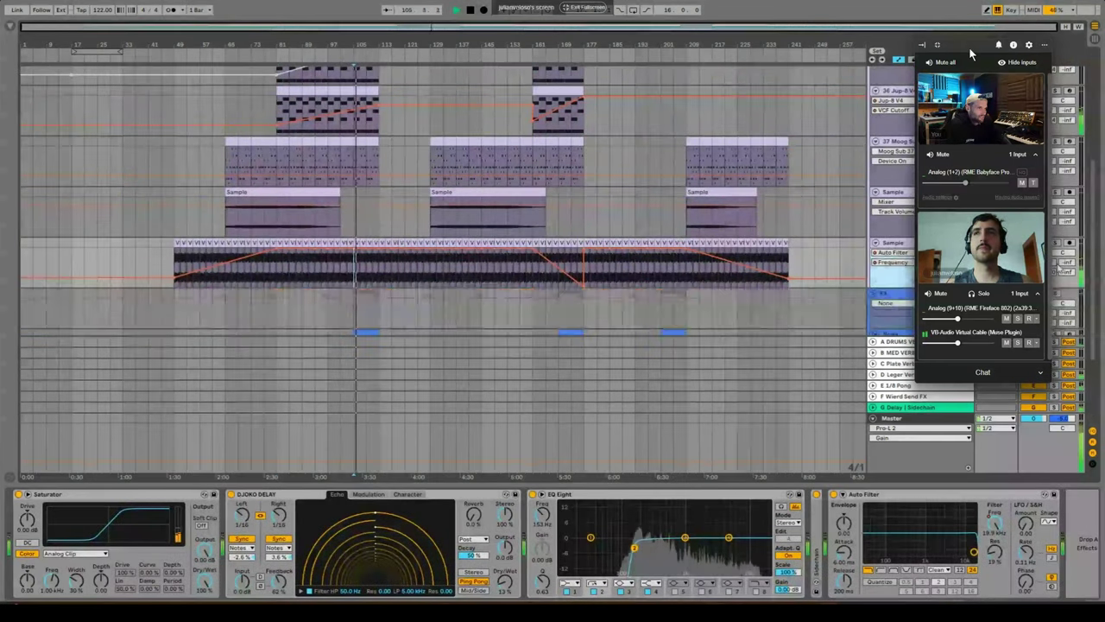
scroll(357, 277, up, 1)
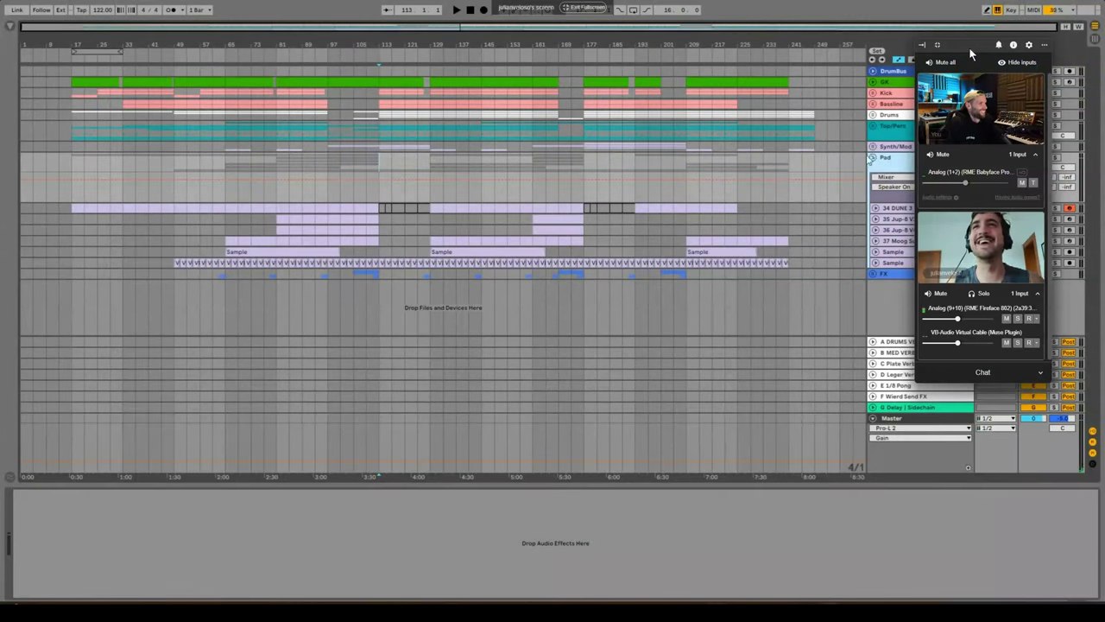
Check the Pad group's two Sample tracks and highlight bars 113 to 129 across the group.
click(904, 251)
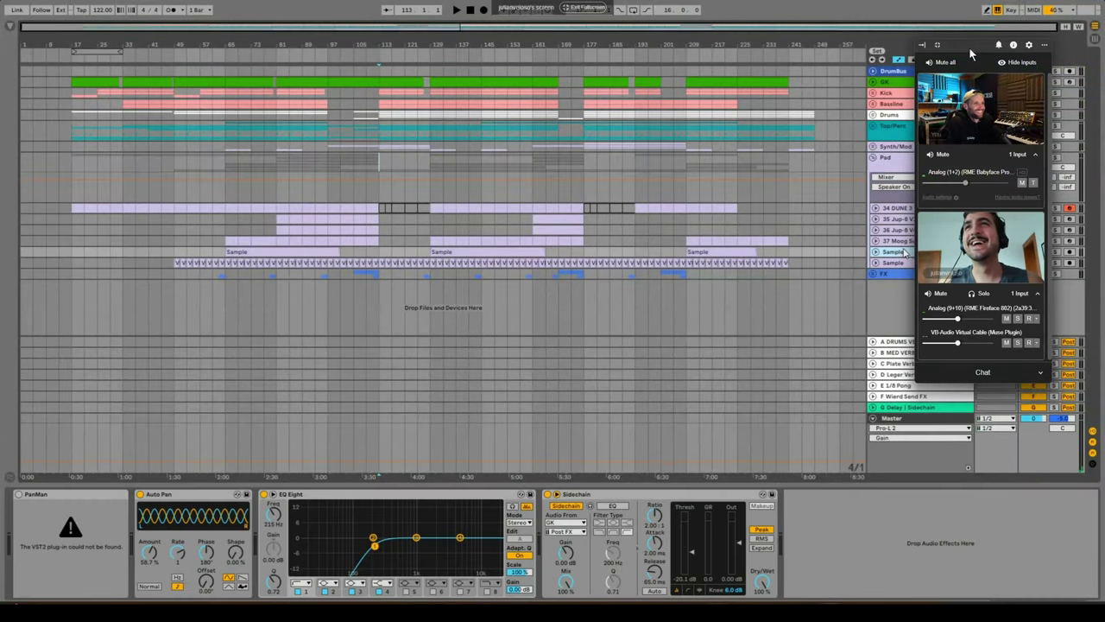
click(896, 269)
drag(389, 162, 430, 159)
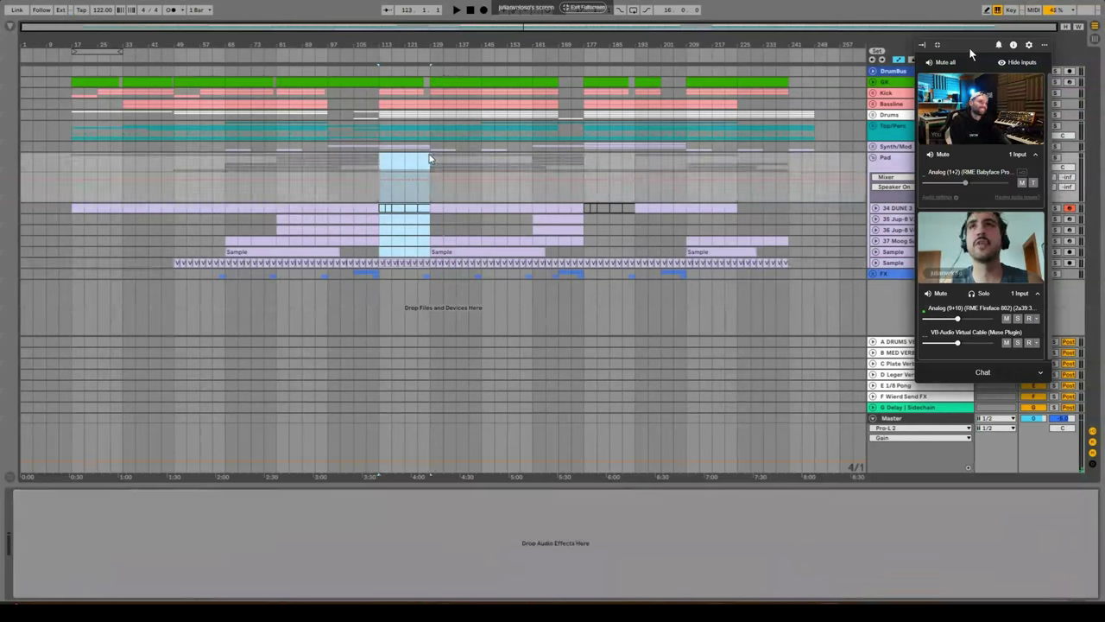
Collapse the Pad group and highlight its build-up from bar 105 to 113 and the opening bars of the following section.
click(874, 158)
drag(383, 163, 427, 149)
click(367, 164)
drag(357, 161, 374, 161)
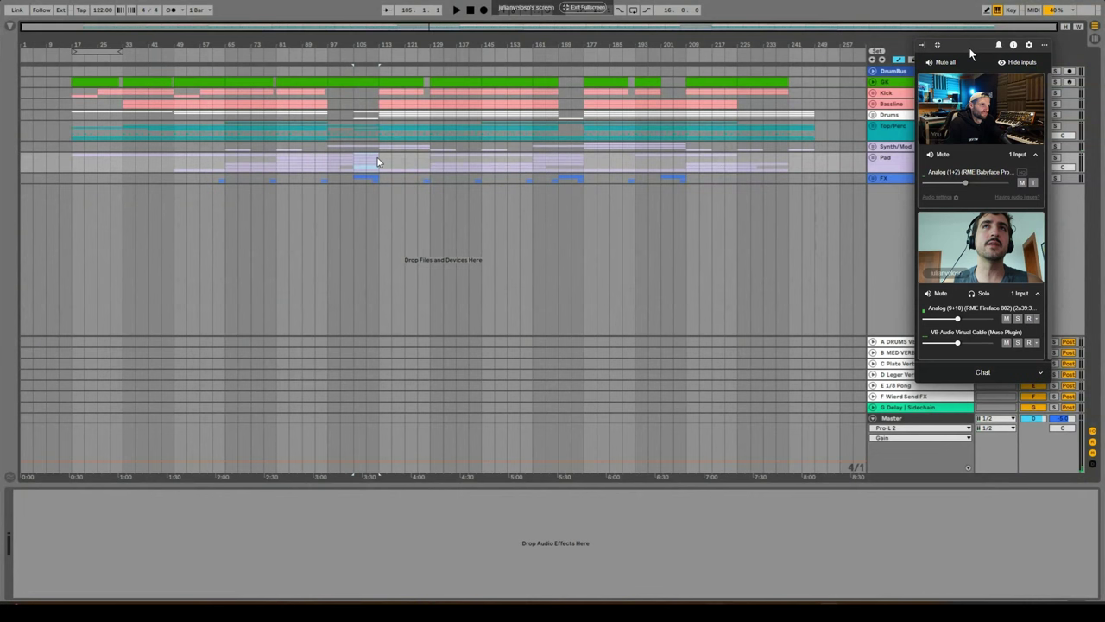
drag(378, 161, 391, 160)
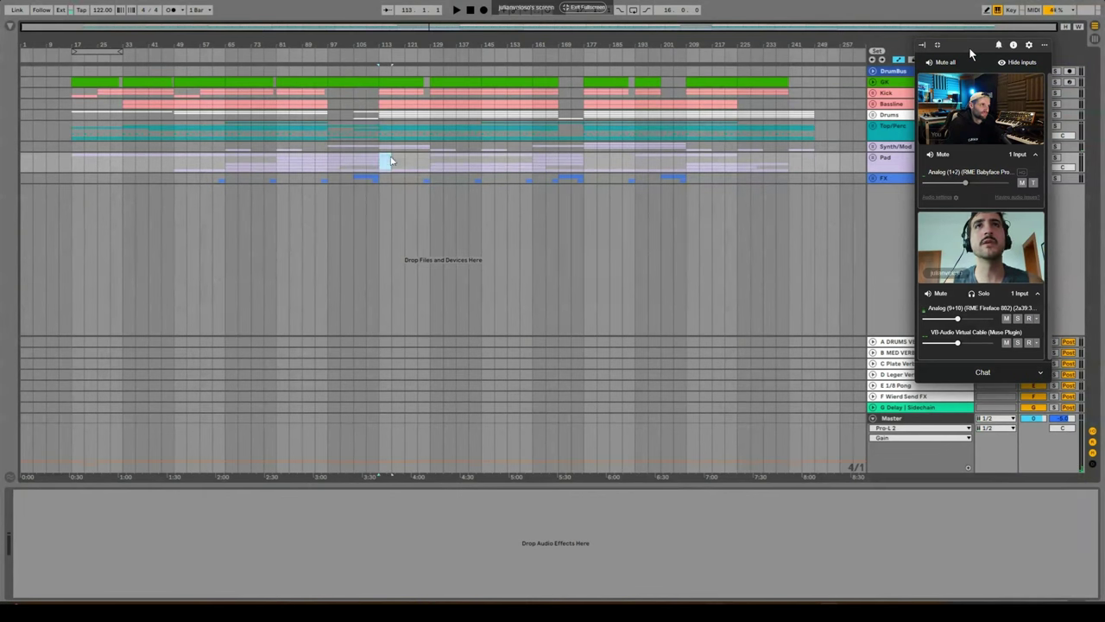
Inspect the tracks inside the Top/Perc and Bassline groups, minimizing the Bassline and Sub tracks and collapsing both groups.
click(873, 127)
scroll(418, 266, down, 2)
scroll(441, 264, up, 2)
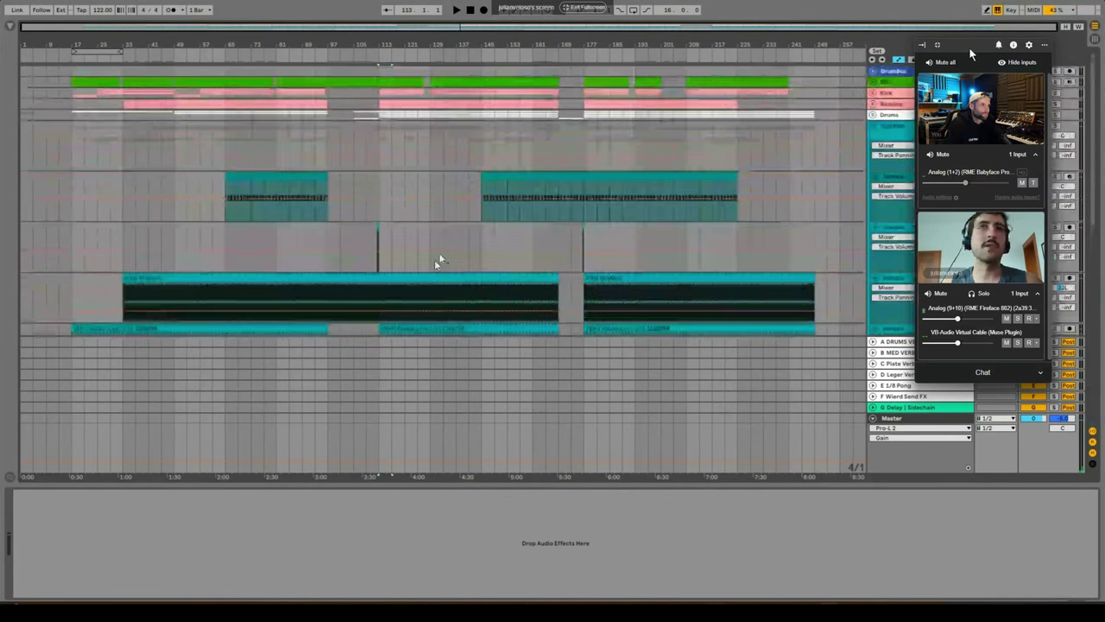
click(873, 127)
click(873, 104)
click(875, 145)
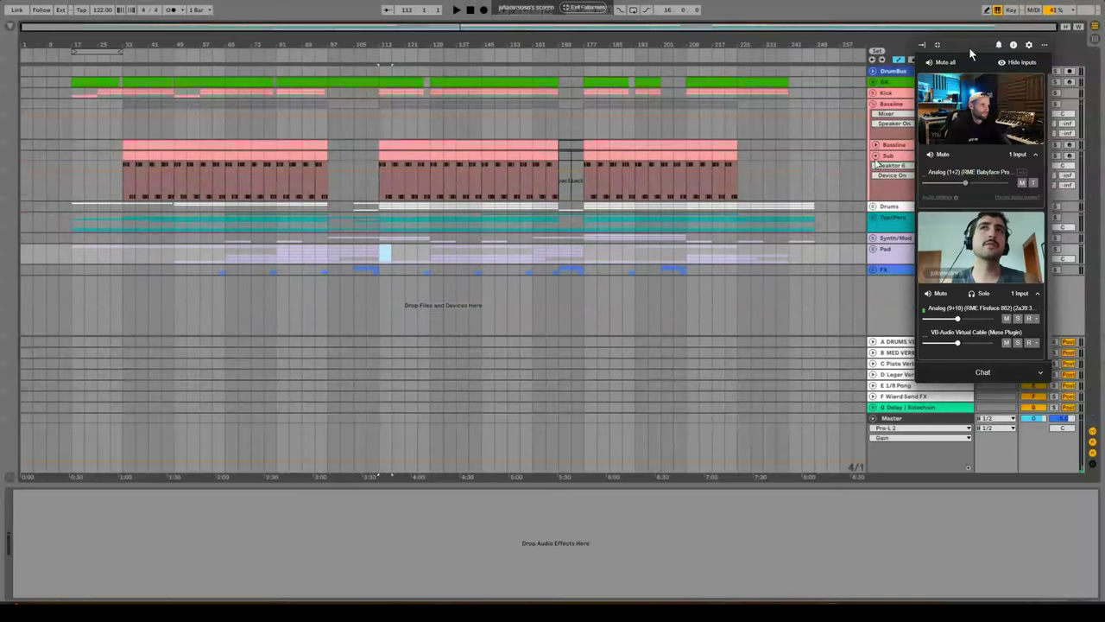
click(875, 155)
click(873, 104)
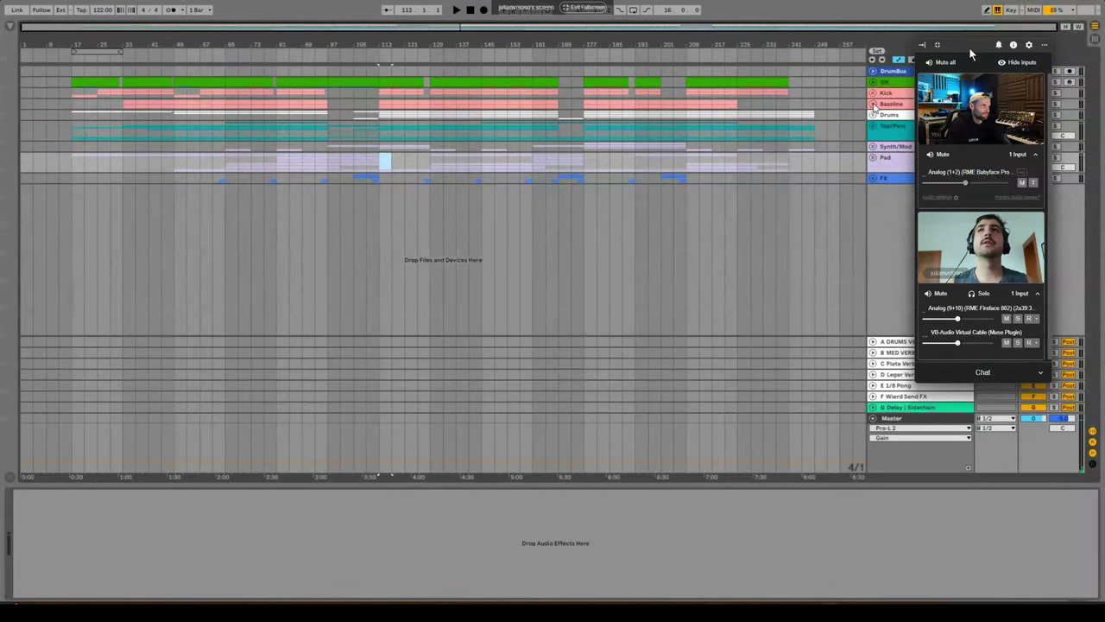
Try adding an audio track below the FX group, delete it and glance inside the FX group.
click(893, 214)
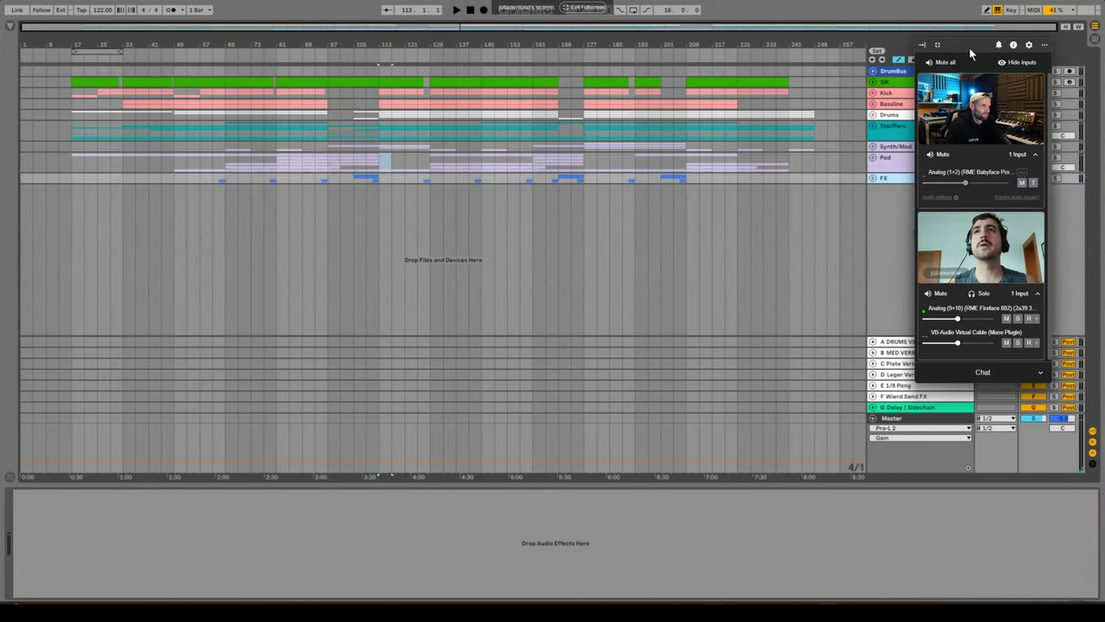
key(super+t)
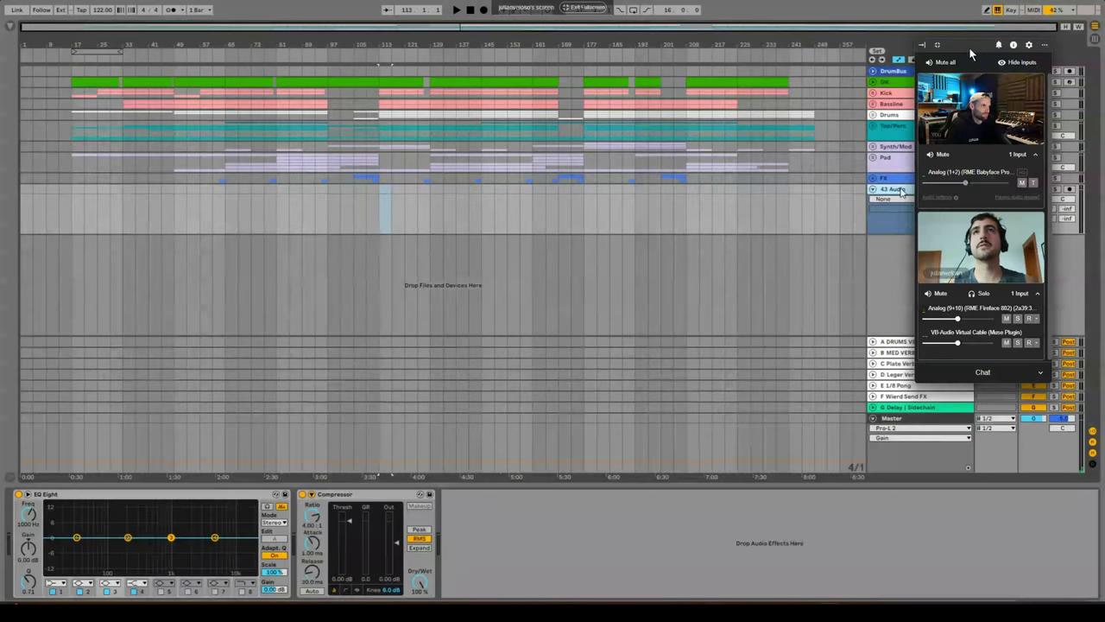
key(Delete)
click(873, 180)
click(873, 180)
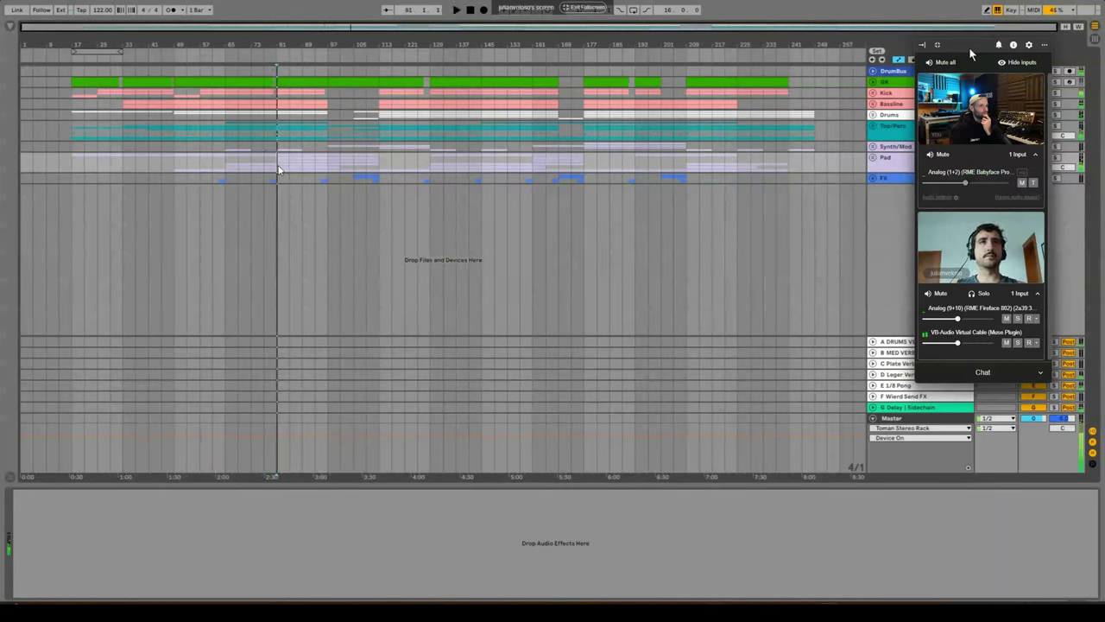
Listen to the breakdown from bar 97 and to its build-up from bars 105 and 109.
click(329, 170)
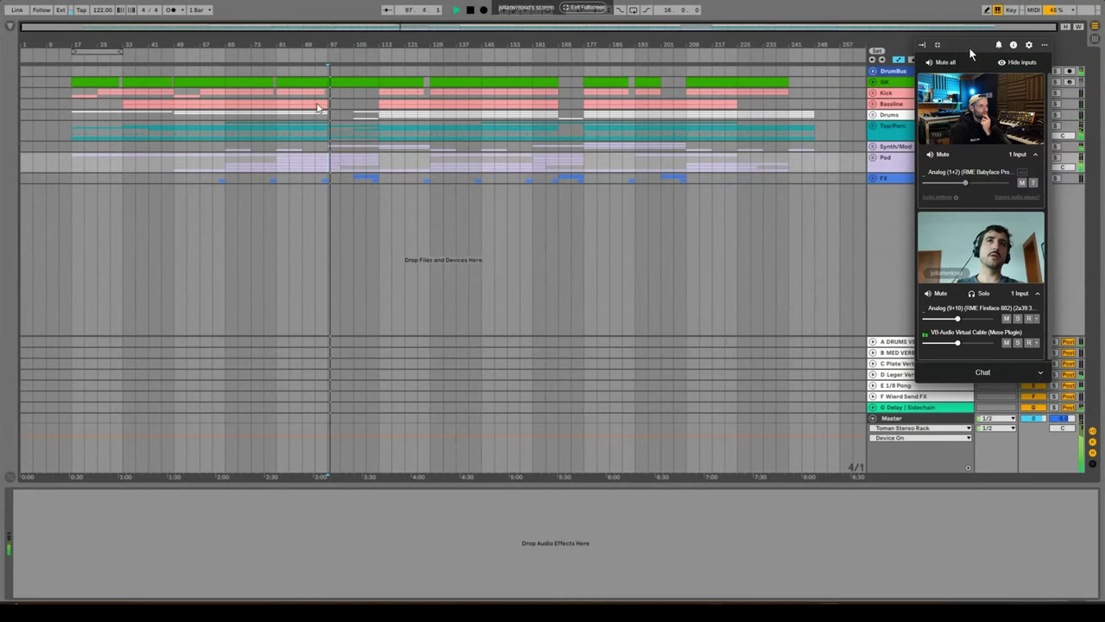
click(345, 171)
click(362, 173)
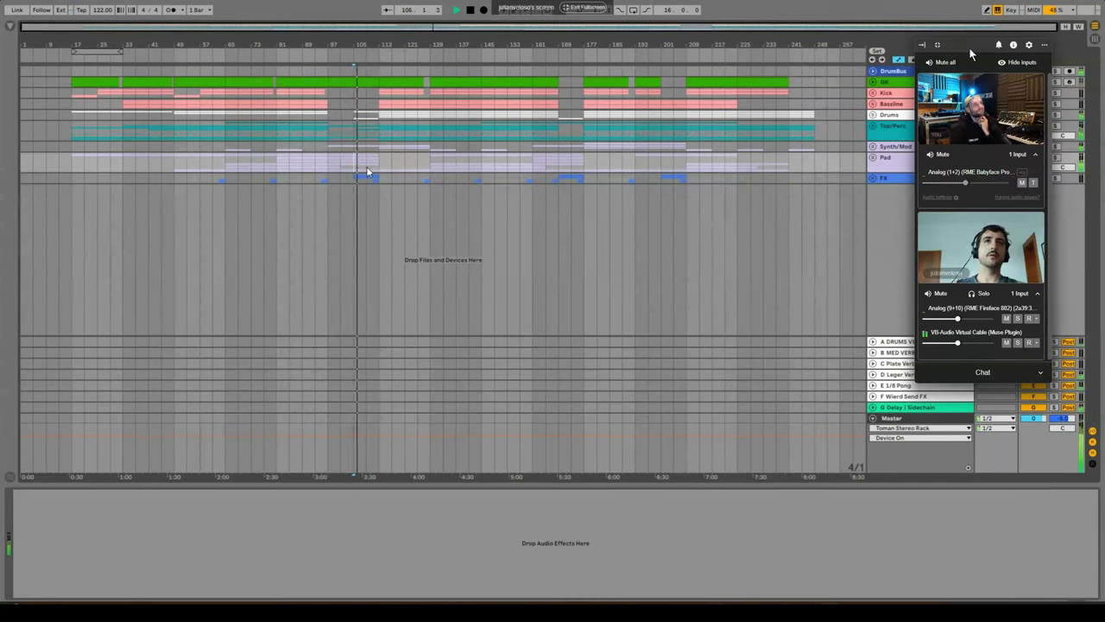
click(367, 171)
key(space)
Expand the Drums group, audition the soloed Snare Rack from bar 109 and inspect its WR VDS CPSNR 043 sample and effects.
click(873, 115)
scroll(527, 226, down, 5)
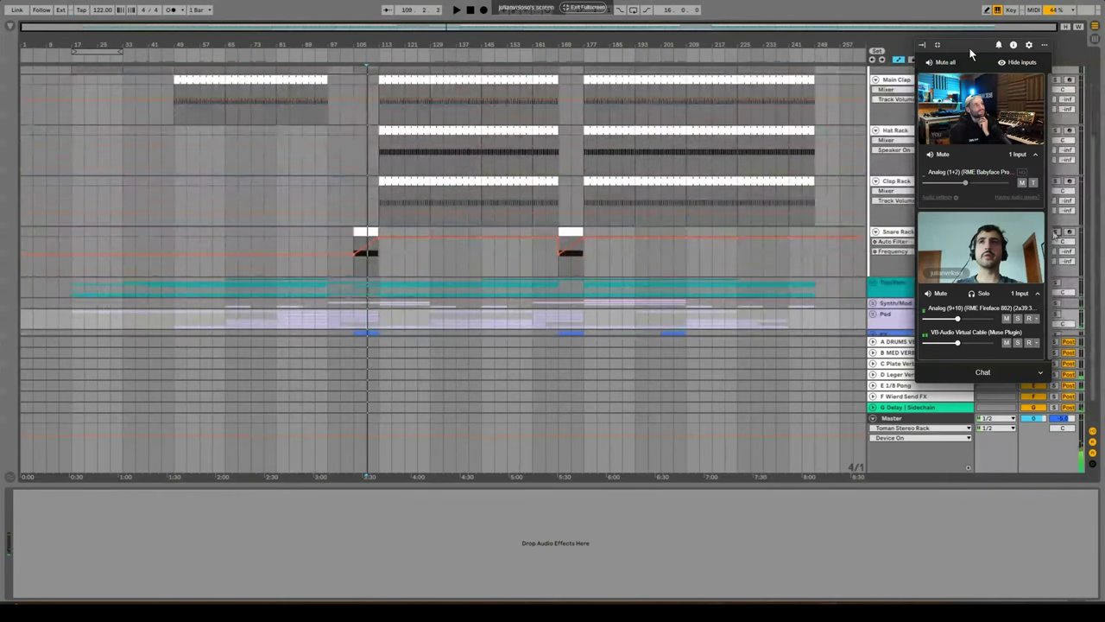
click(364, 266)
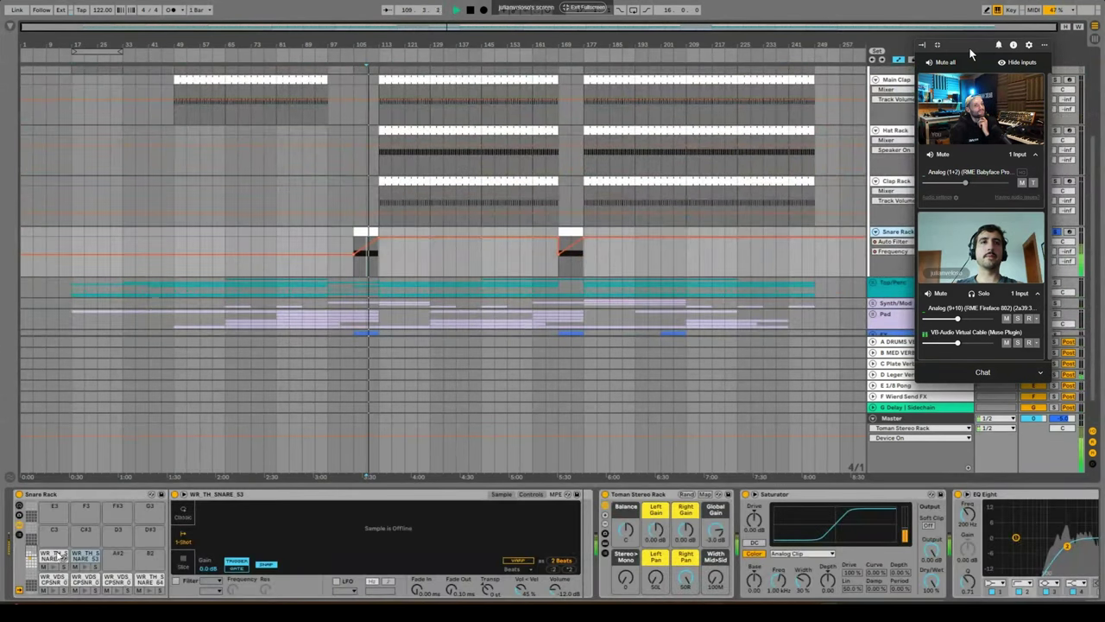
scroll(76, 547, down, 4)
click(87, 510)
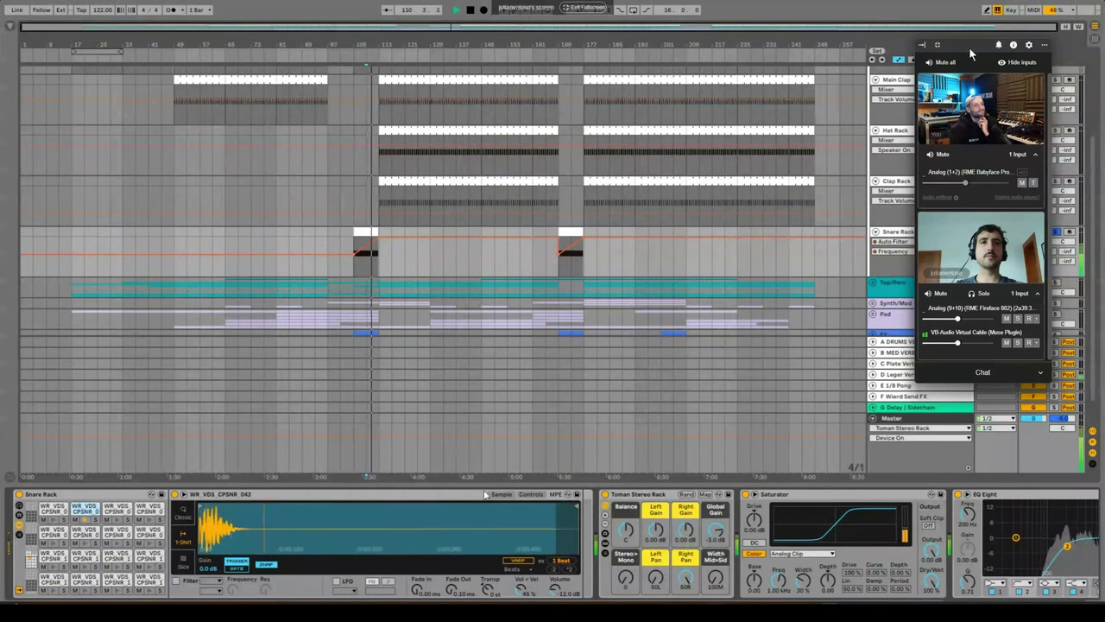
scroll(605, 544, right, 10)
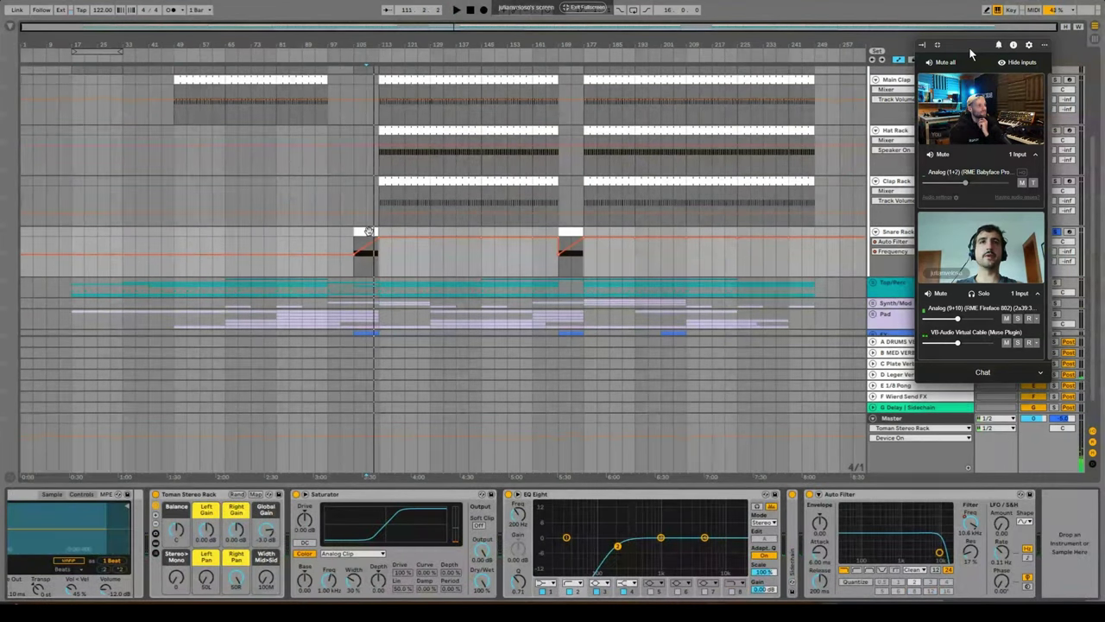
Open the Snare Rack clip at bar 105 in an enlarged note view, highlight two short notes near 7.1 and play the roll.
click(366, 264)
drag(647, 477, 643, 240)
drag(919, 257, 684, 313)
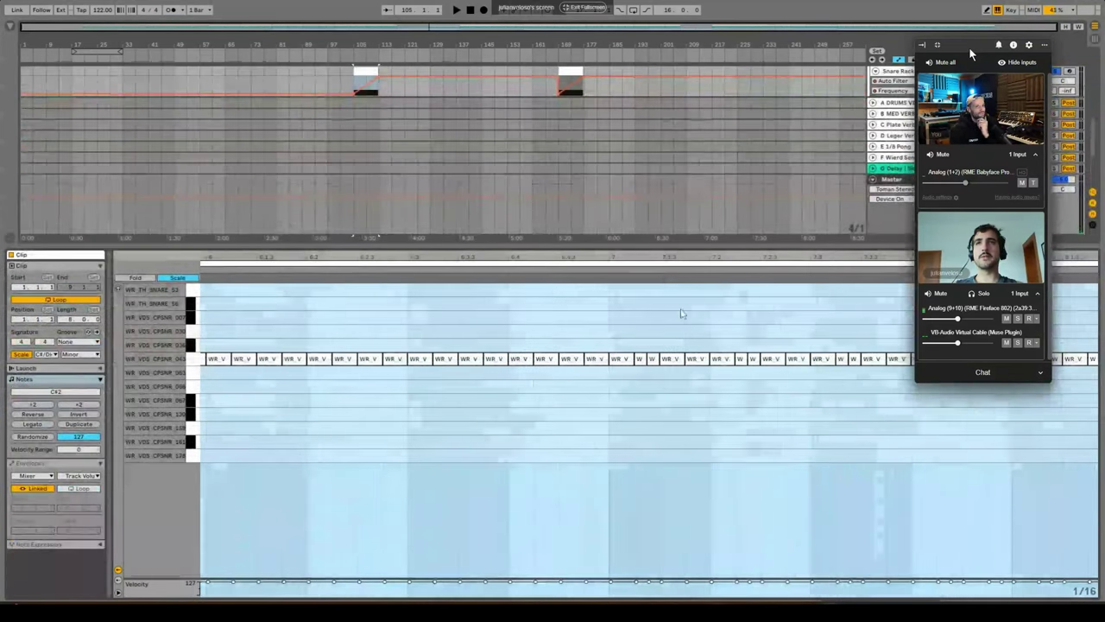
click(643, 340)
drag(641, 342, 653, 362)
key(space)
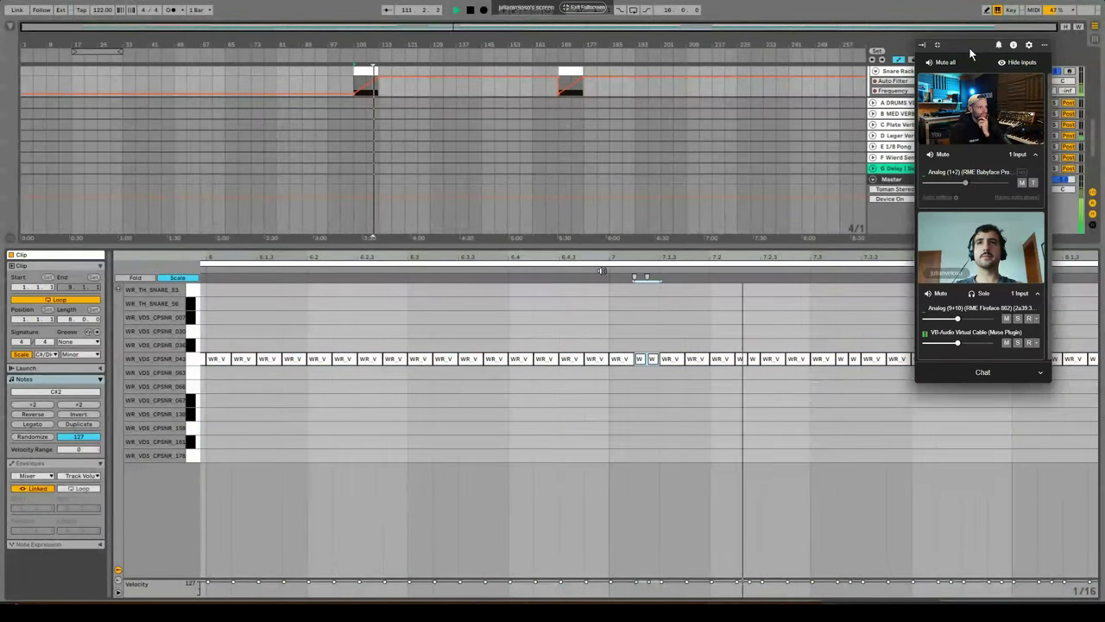
drag(898, 260, 704, 249)
drag(899, 260, 890, 248)
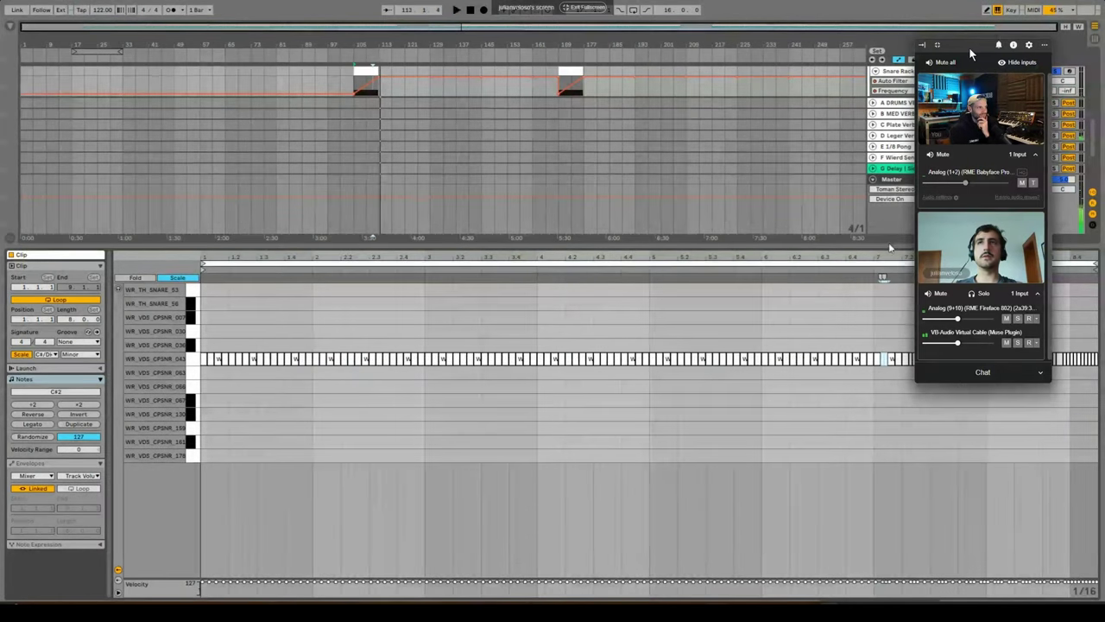
Hide the clip view, minimize the Main Hat, Main Clap, Hat Rack, Clap Rack and Snare Rack tracks, and collapse the Drums group.
key(ctrl+alt+l)
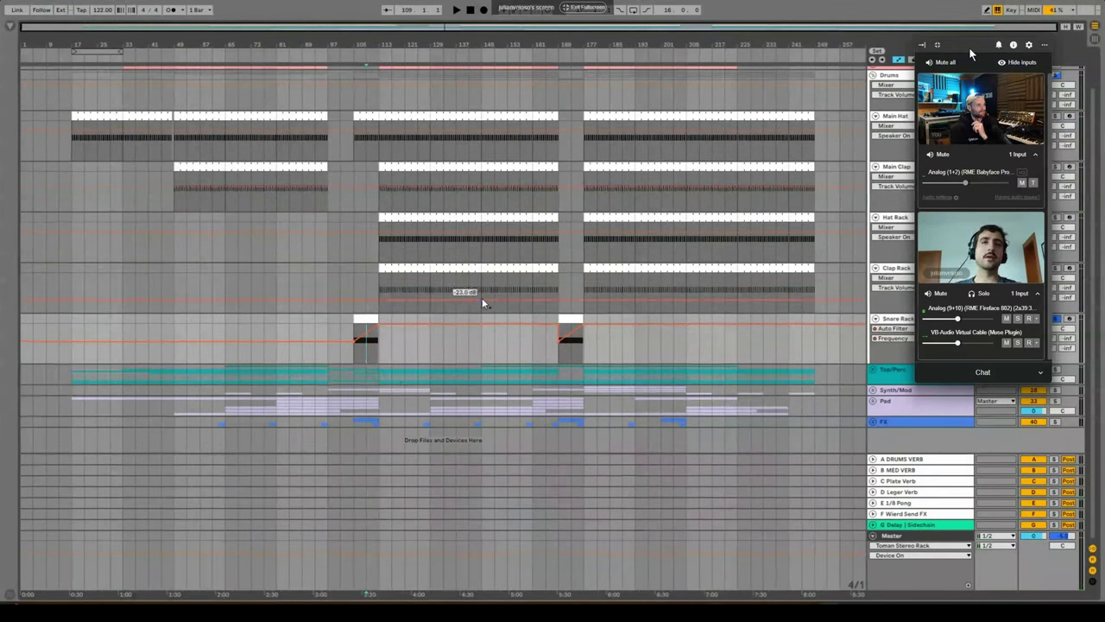
scroll(482, 311, up, 3)
click(875, 156)
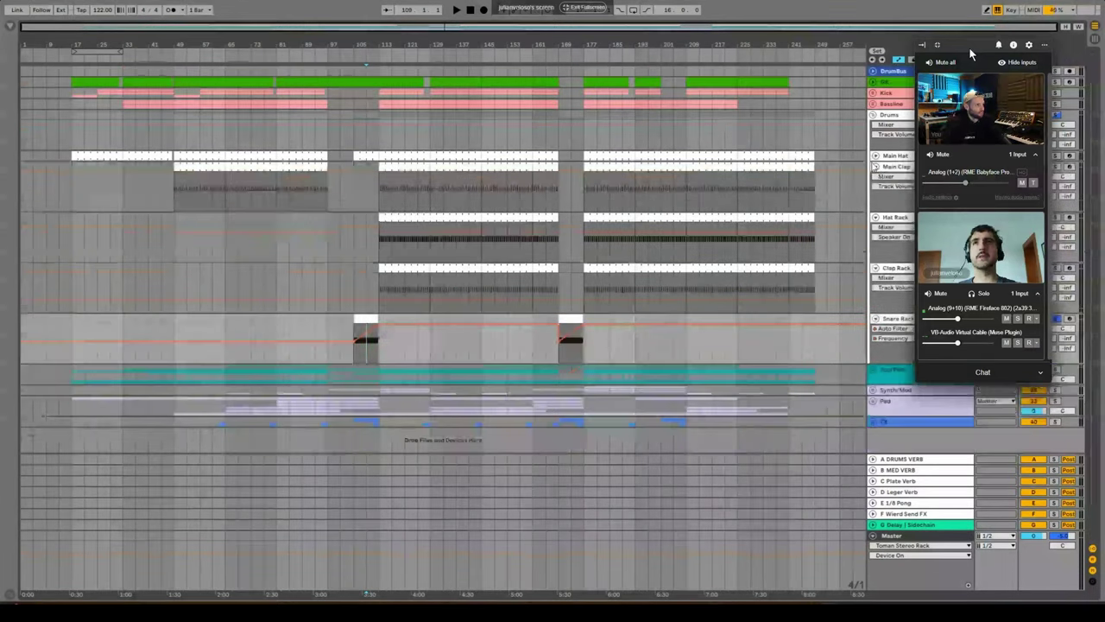
click(876, 167)
click(875, 178)
click(875, 190)
click(876, 199)
click(873, 115)
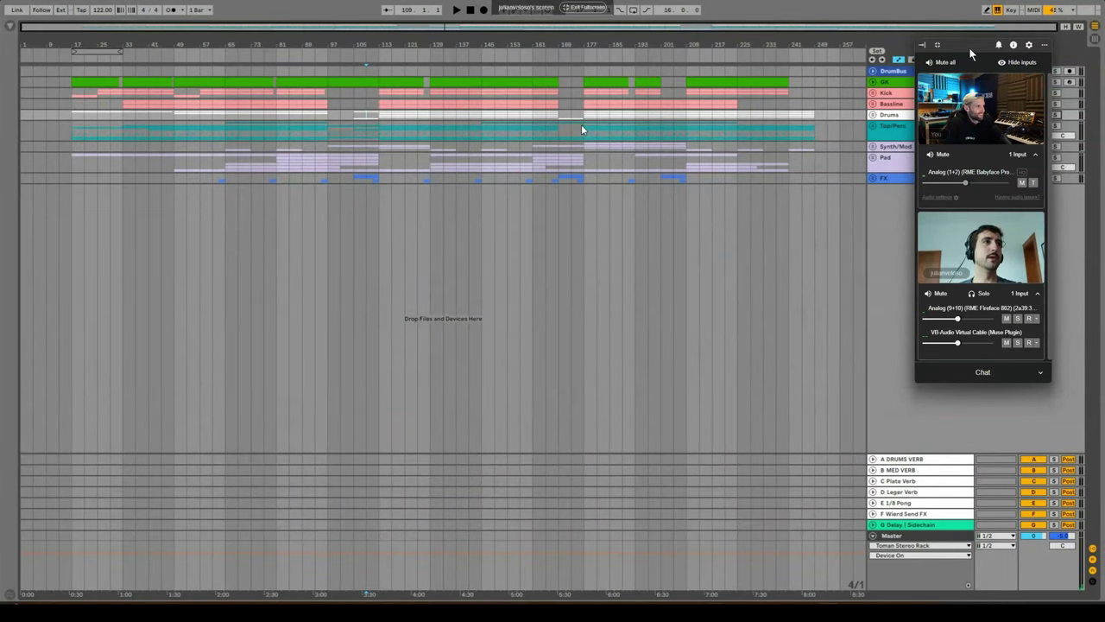
Listen to the transition from bar 111 and the section from bar 119, and expand the Synth/Mod group.
drag(375, 49, 372, 119)
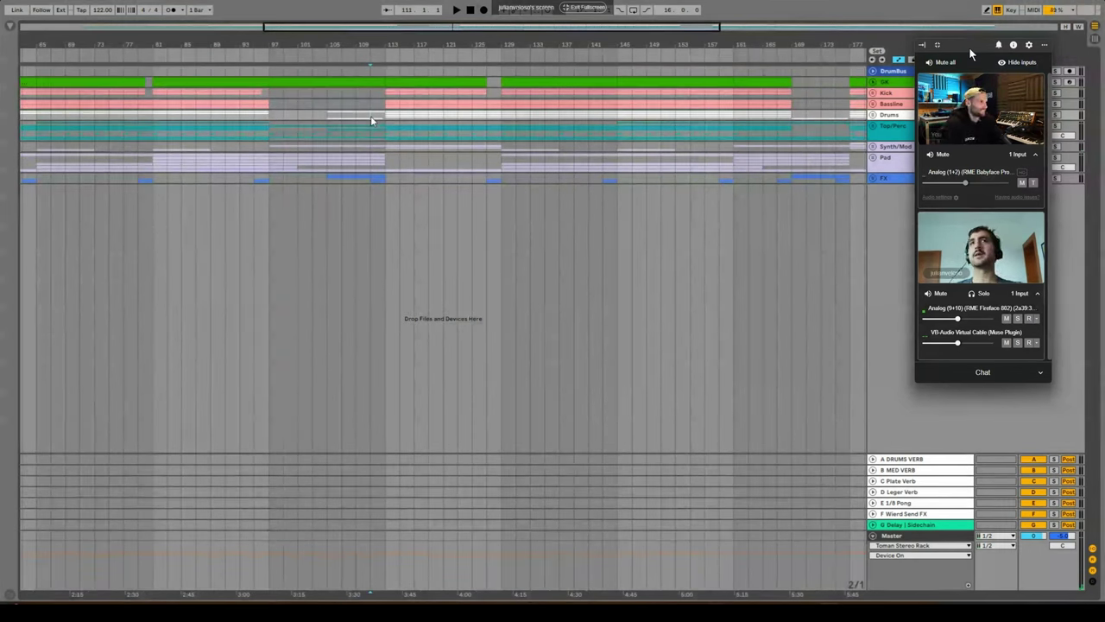
key(space)
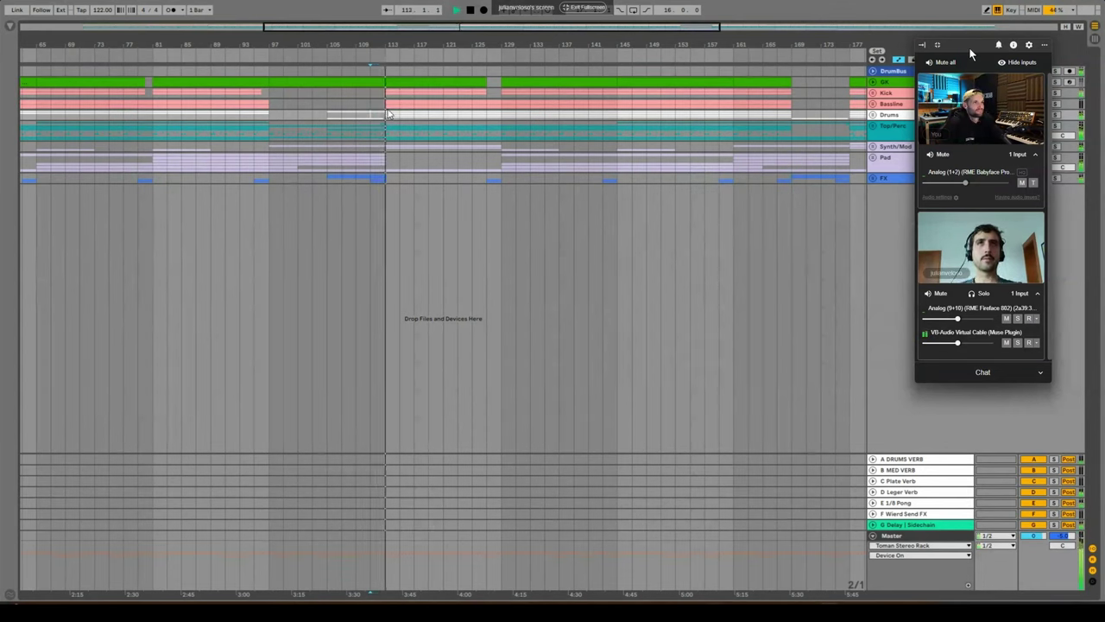
key(space)
click(431, 117)
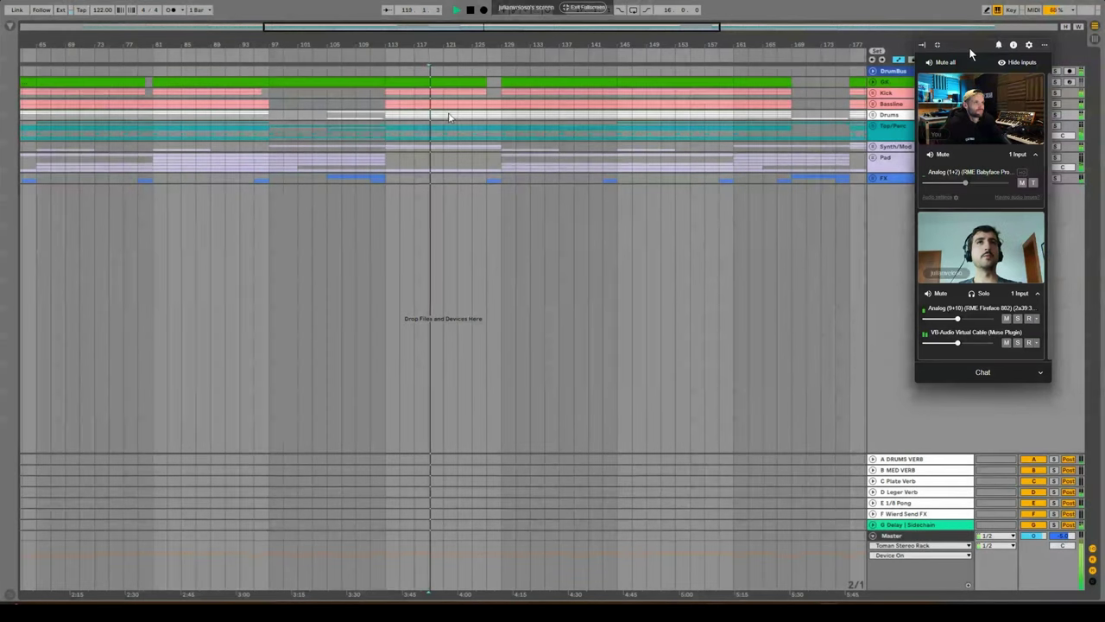
click(444, 143)
click(874, 149)
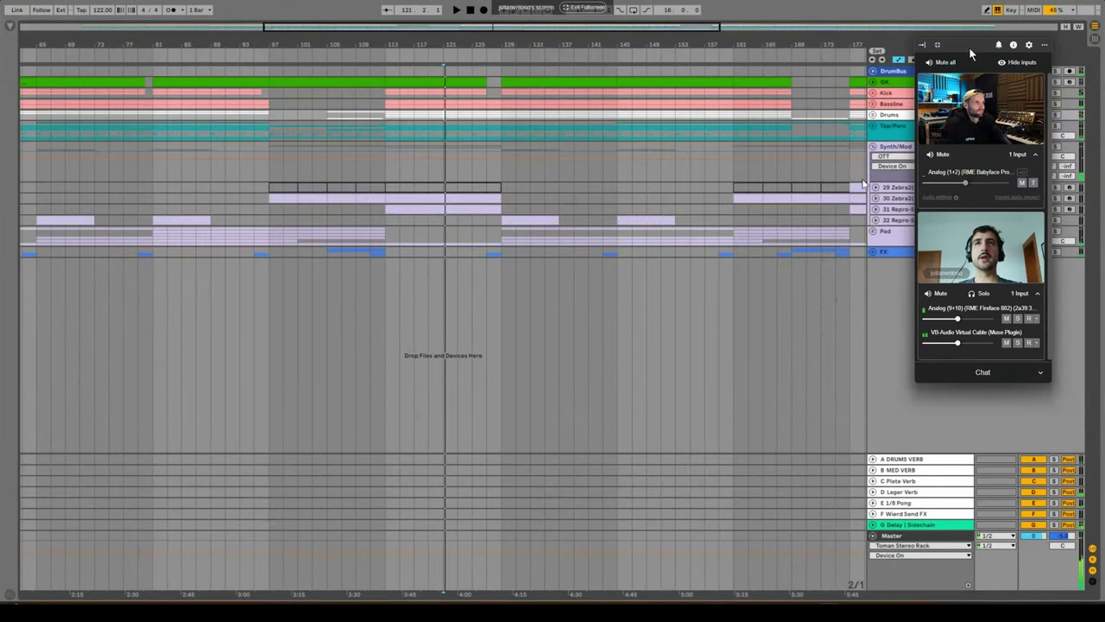
Toggle the folding of the second Zebra2 and Repro-5 synth tracks, collapse the Pad group and move the call window aside.
click(875, 209)
click(875, 198)
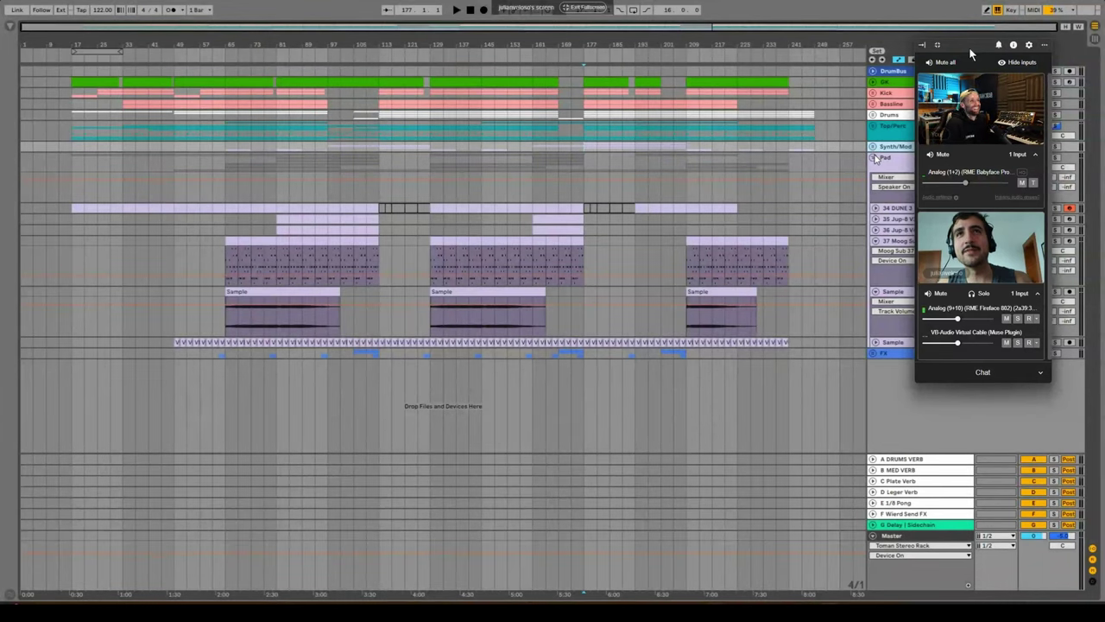
click(873, 159)
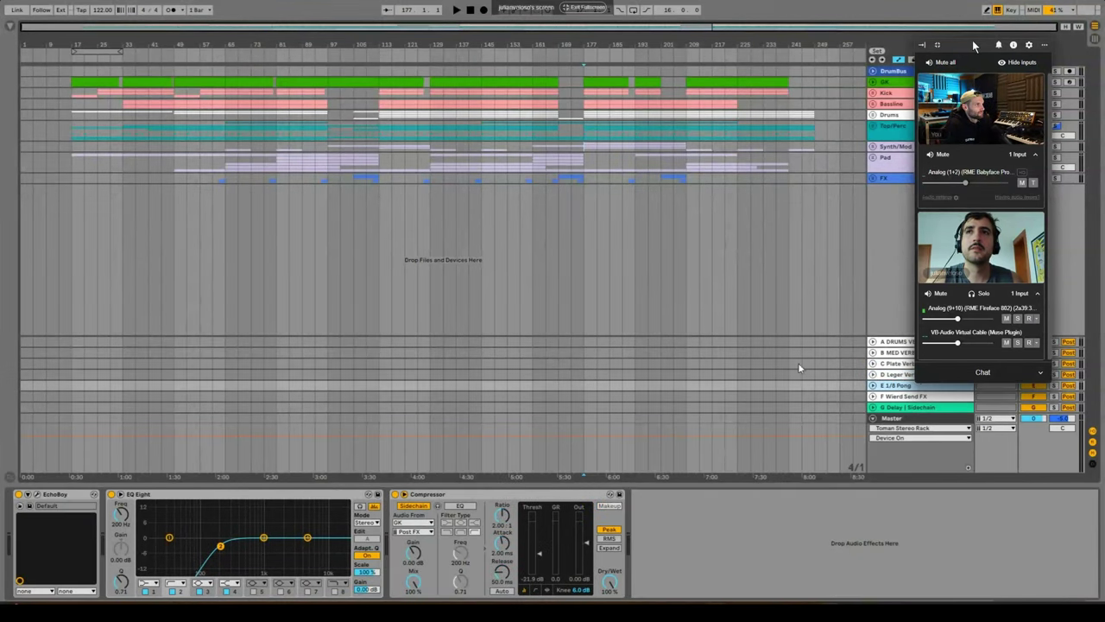
drag(974, 45, 981, 29)
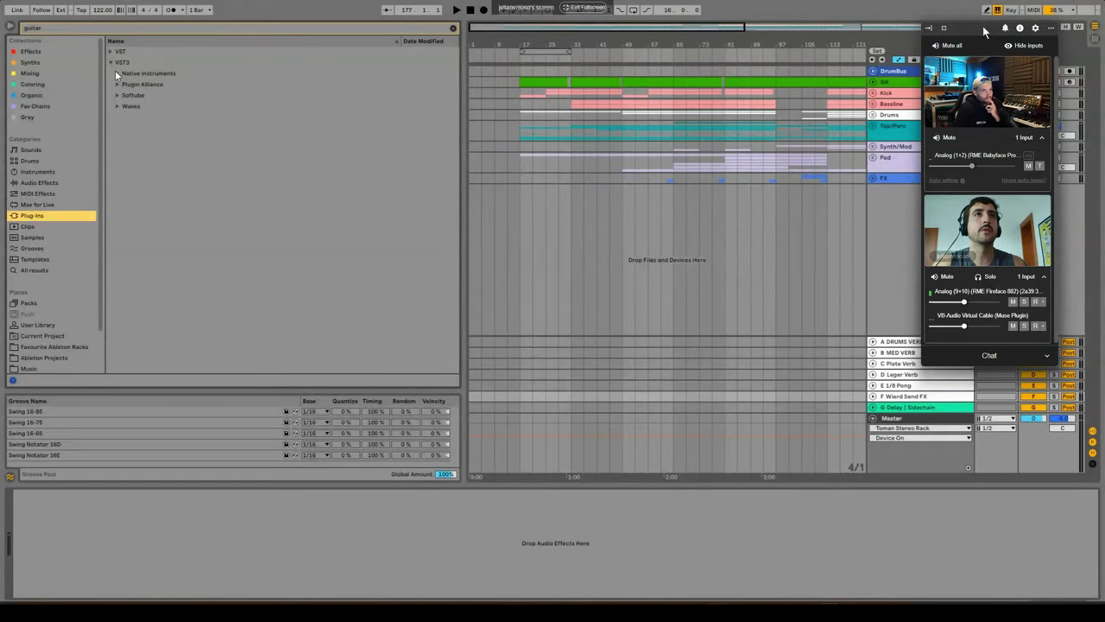
Load Native Instruments Guitar Rig 6 onto the F Wierd Send FX return, hide the browser and set the playhead to bar 93.
click(117, 73)
drag(145, 85, 181, 520)
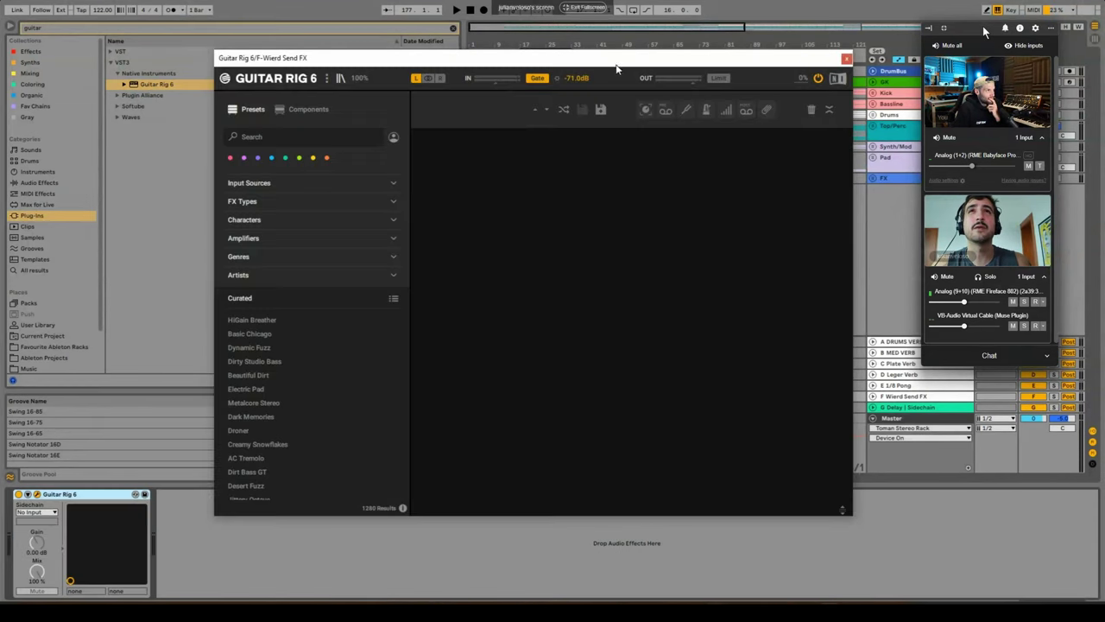
drag(616, 70, 456, 135)
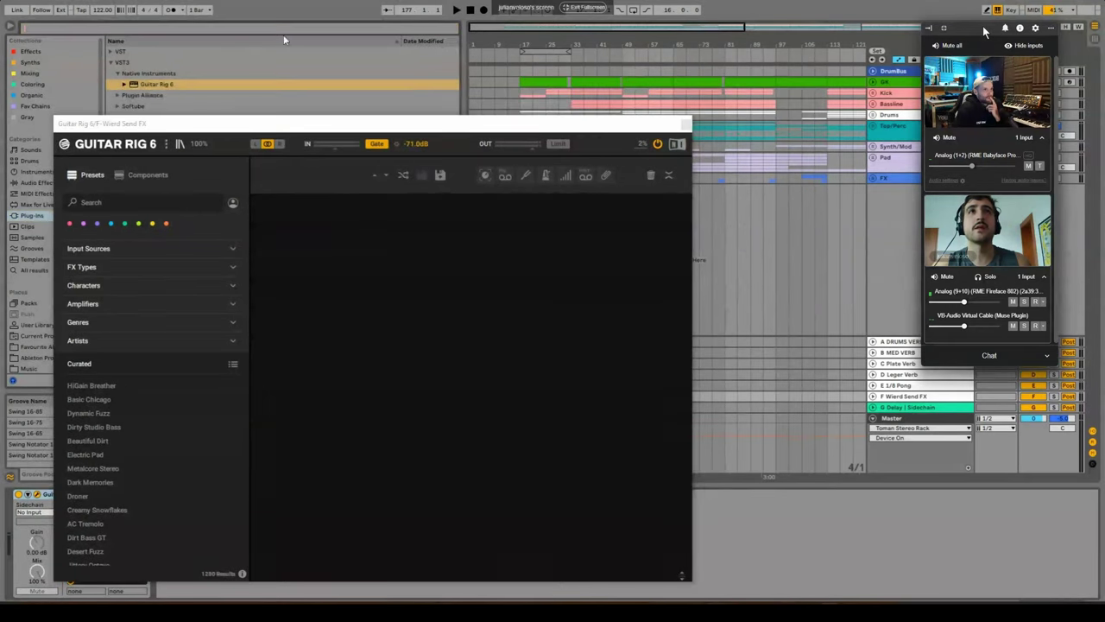
click(7, 27)
mouse_move(260, 128)
mouse_down()
mouse_move(296, 236)
mouse_move(392, 209)
mouse_up()
click(313, 130)
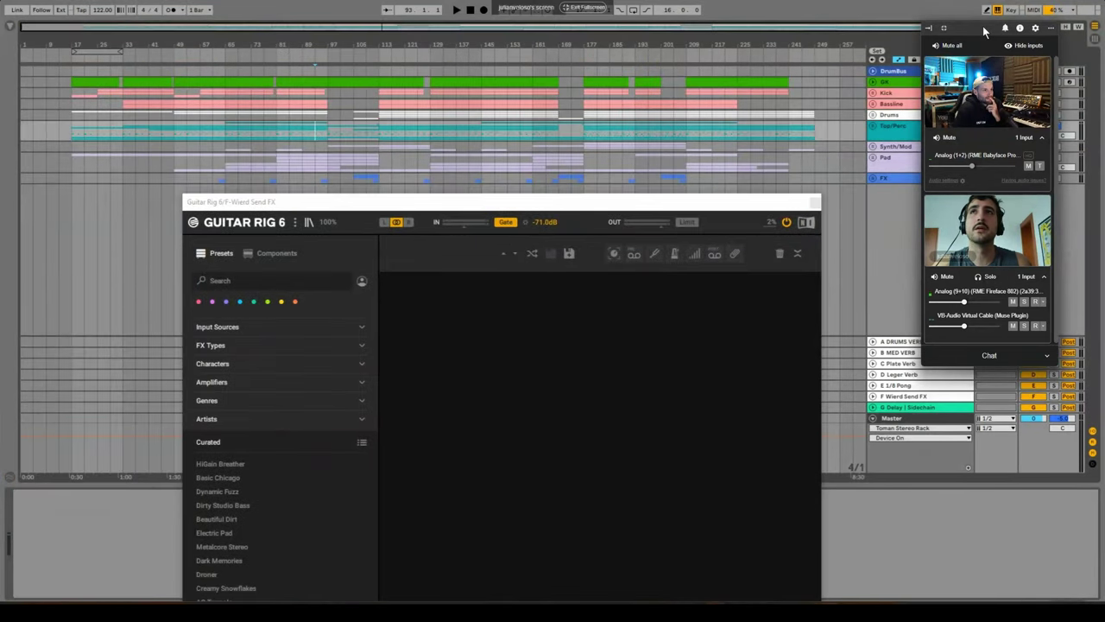
Expand the Top/Perc group, raise its send to F-Wierd Send FX to 0 dB and play from bar 93.
click(874, 126)
drag(1063, 157, 1063, 95)
key(space)
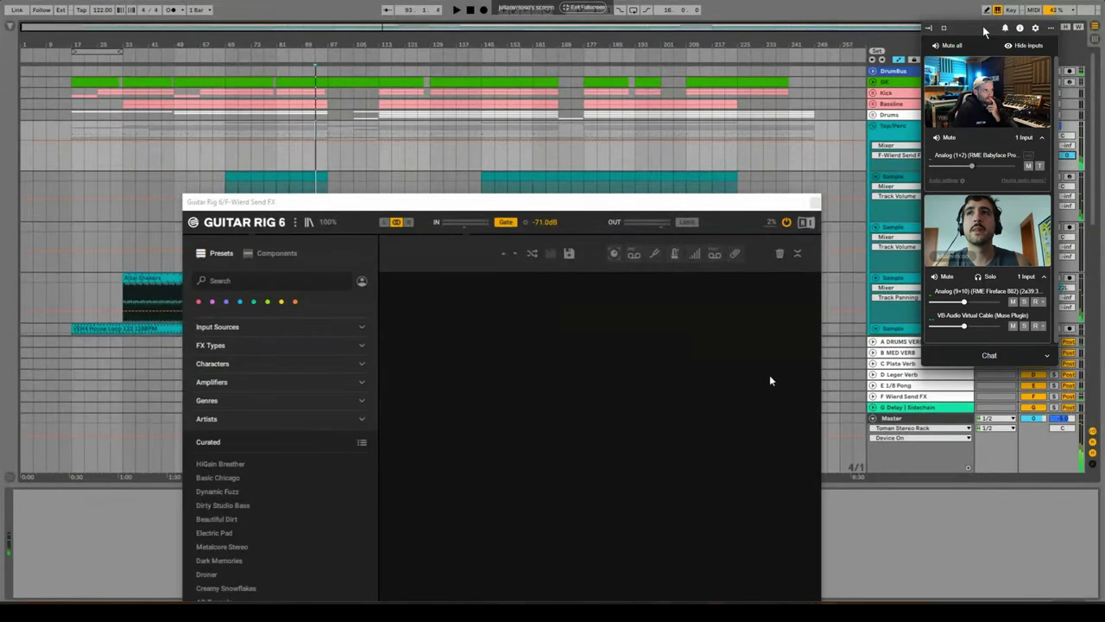
Filter the Guitar Rig presets by the Reverb FX type, load the Choral Verb preset and audition it.
drag(347, 202, 386, 93)
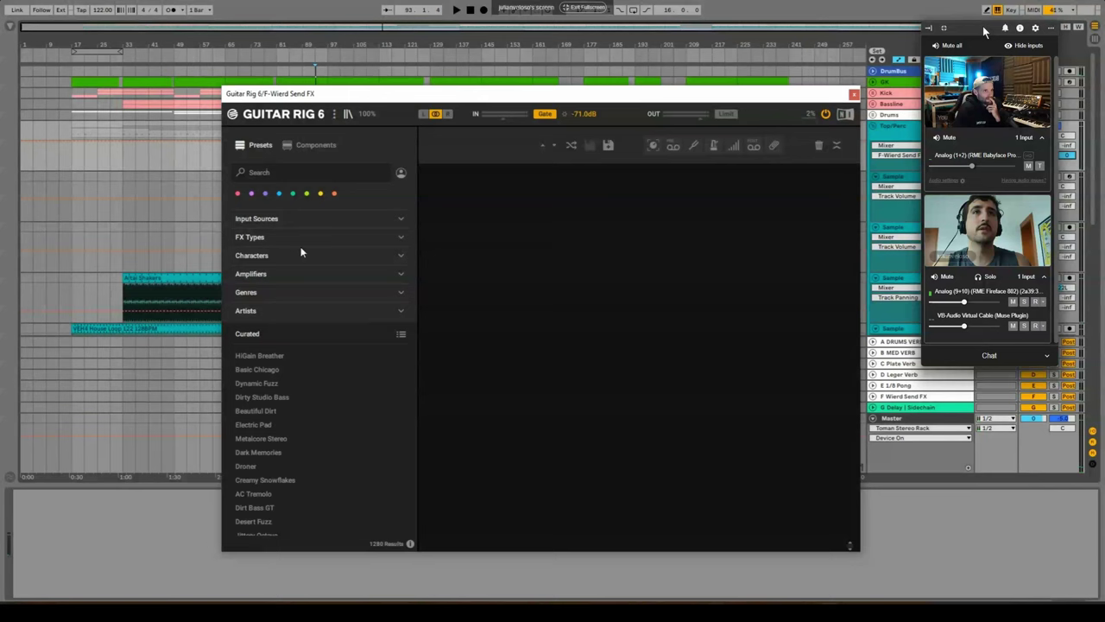
click(275, 218)
click(263, 221)
click(256, 238)
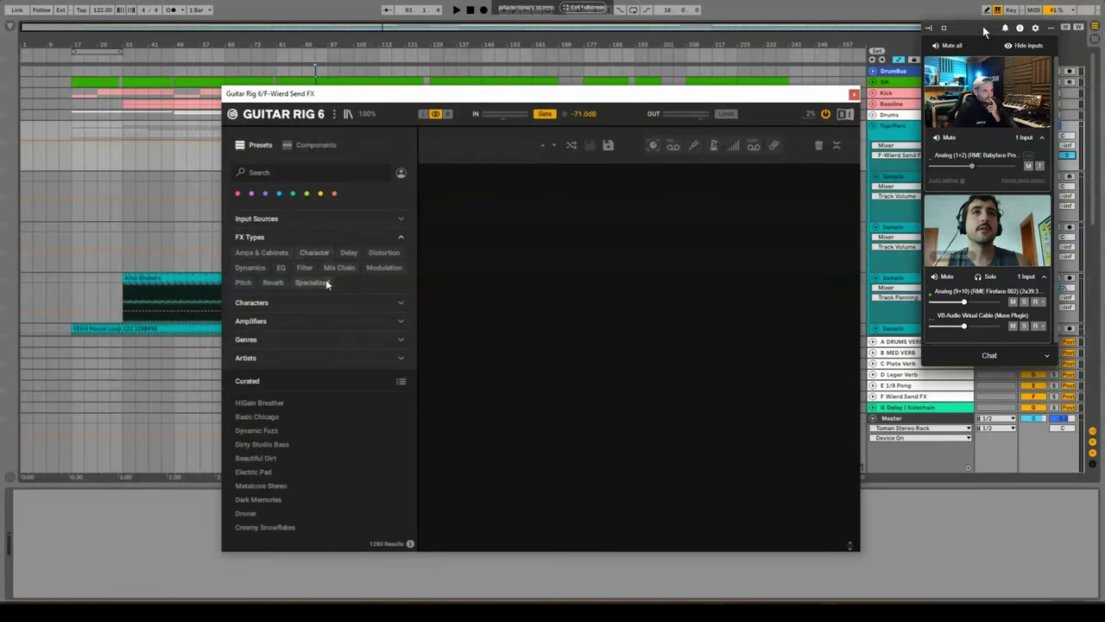
click(273, 283)
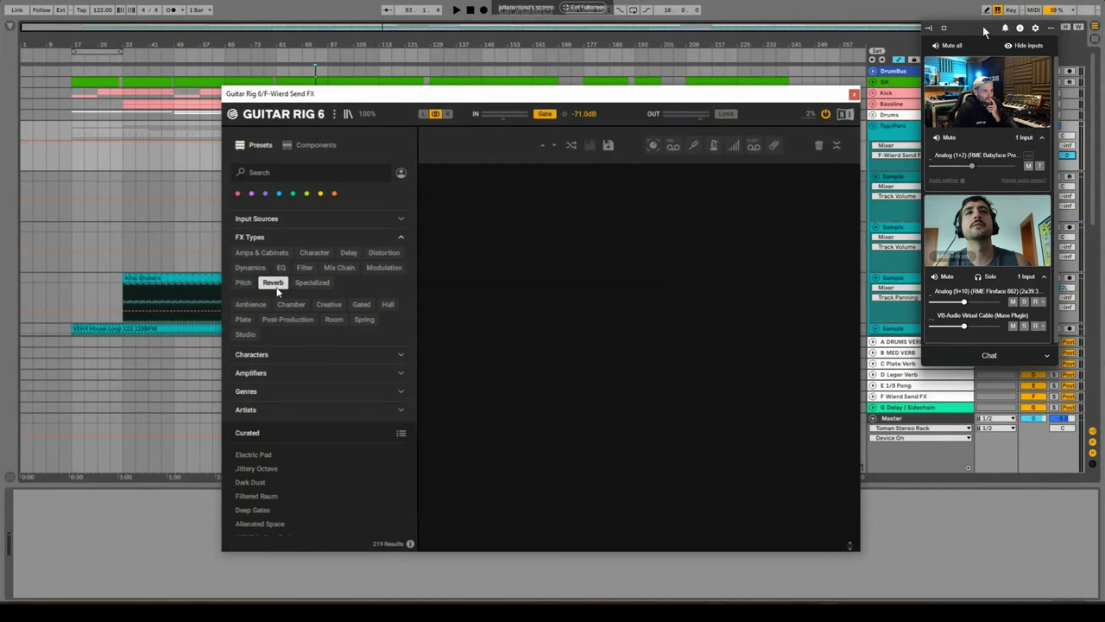
click(300, 471)
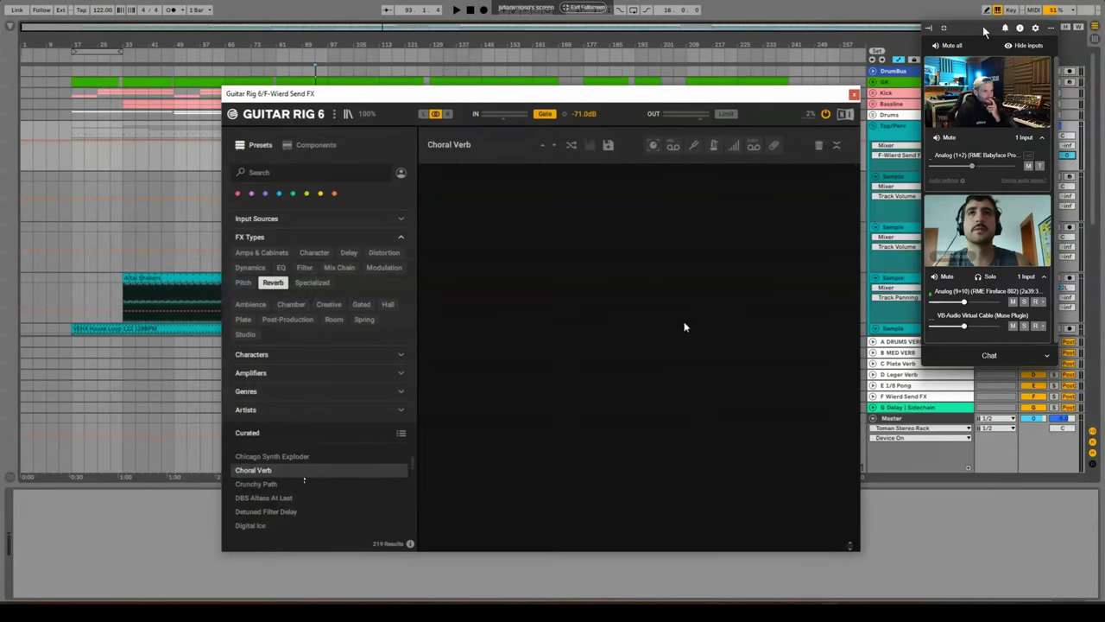
key(space)
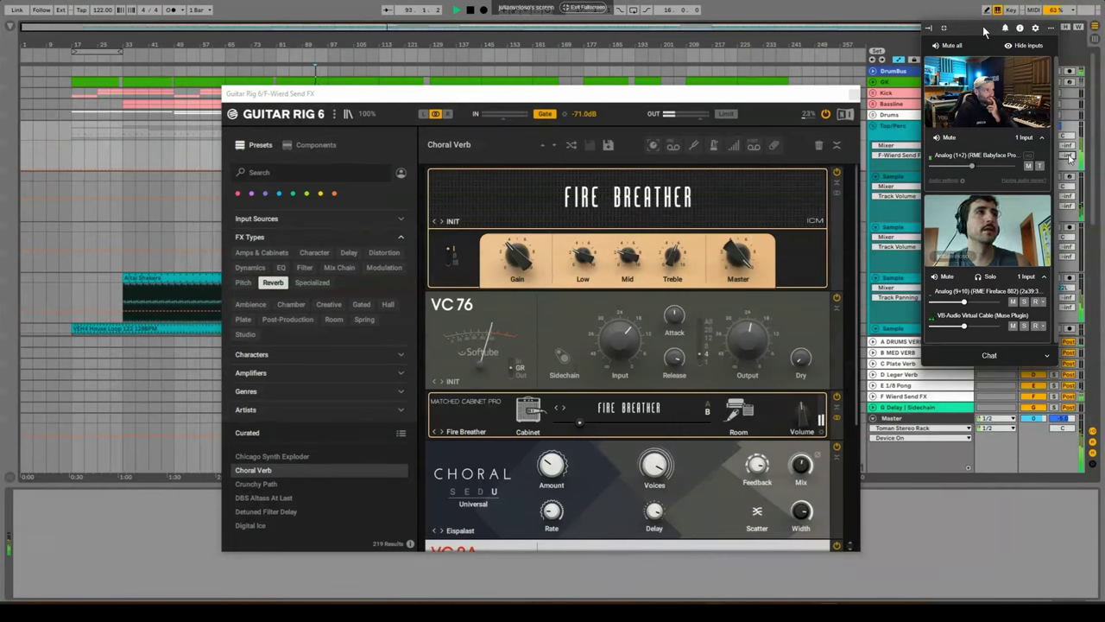
Load the Crunchy Path preset in Guitar Rig and audition it with the Top/Perc send to F-Wierd Send FX raised.
click(302, 483)
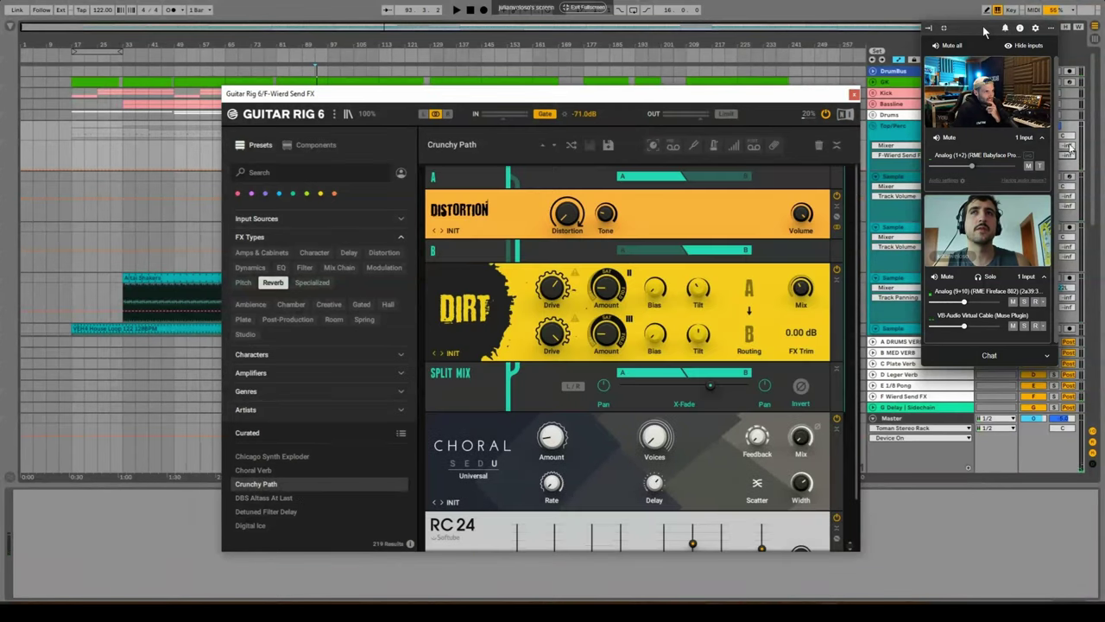
drag(1068, 157, 1067, 95)
key(space)
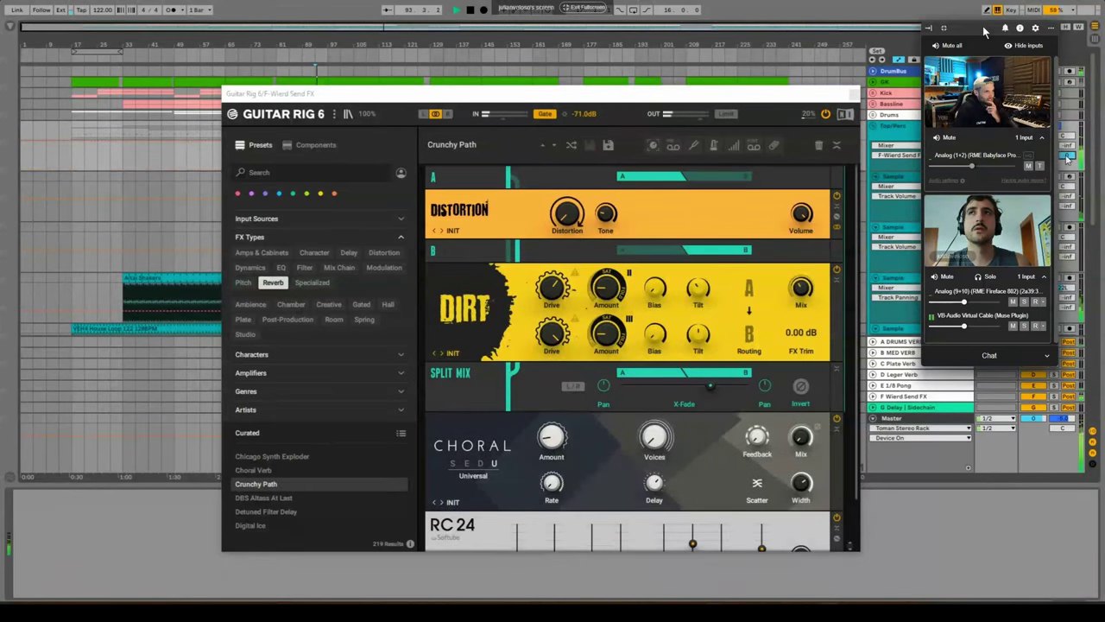
key(space)
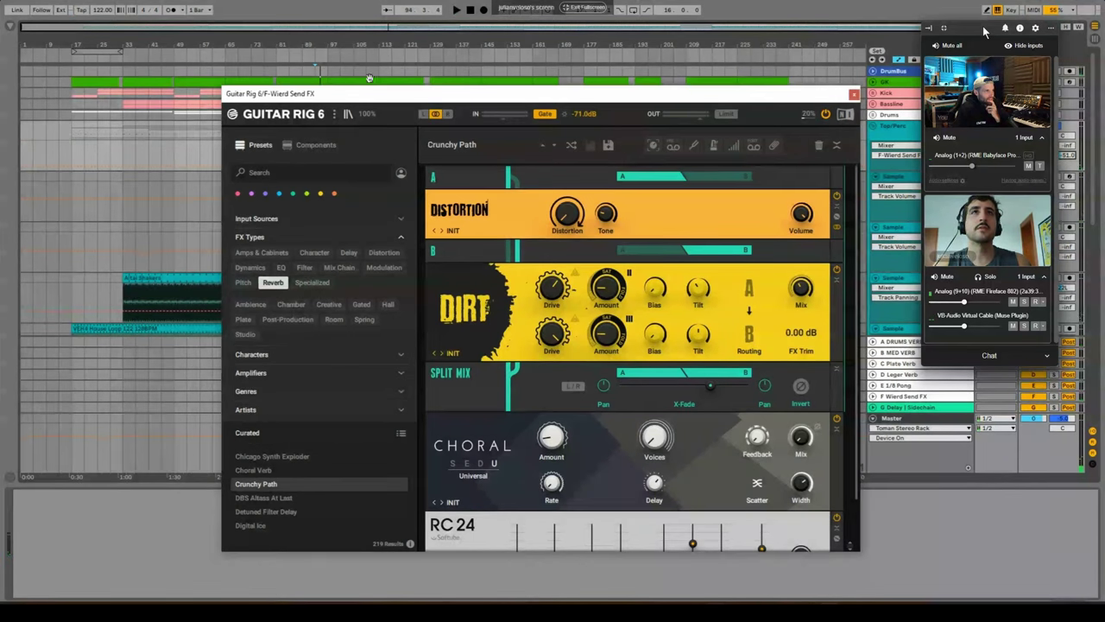
Close Guitar Rig, expand the Drums group and the DrumBus track, and listen to the arrangement from bar 110.
click(854, 94)
drag(369, 39, 369, 59)
click(370, 56)
click(873, 114)
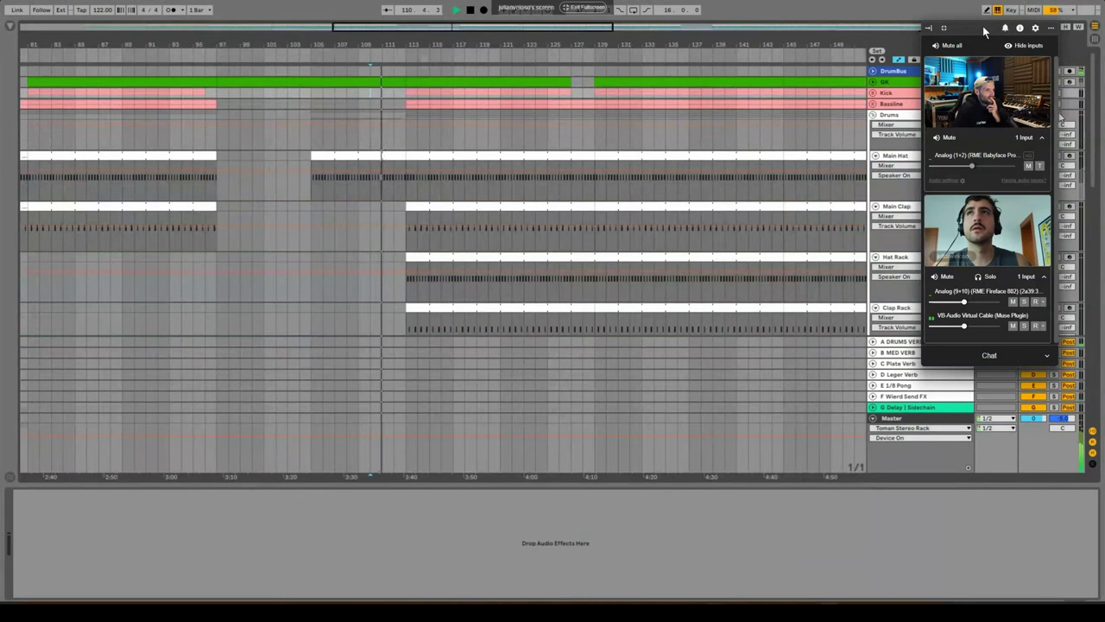
key(space)
key(space)
click(873, 72)
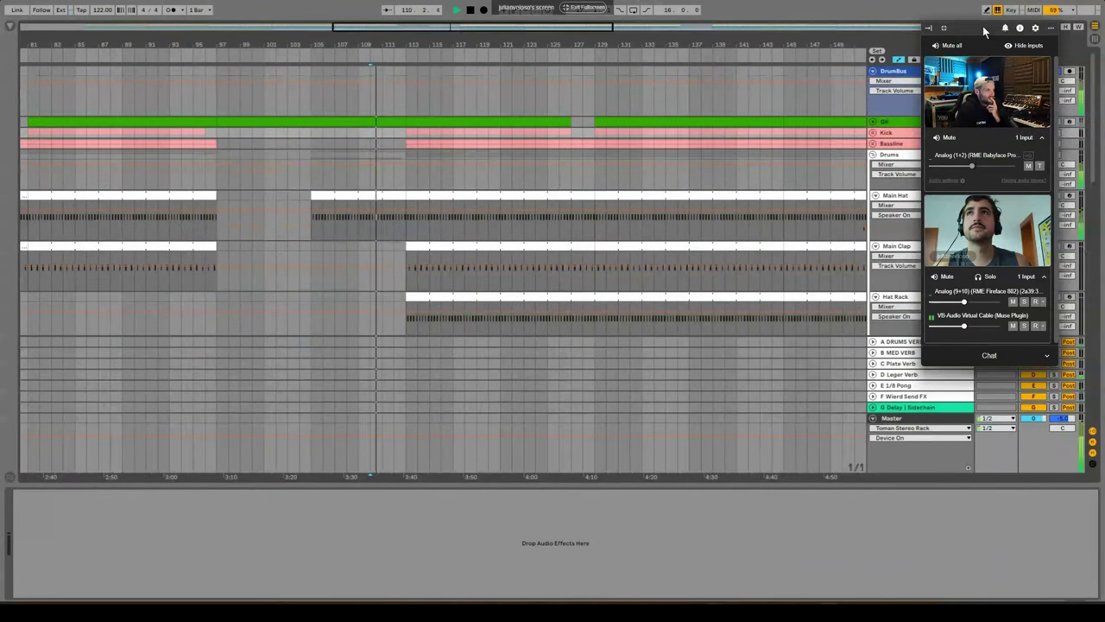
Try automating the DrumBus send to F-Wierd Send FX as a ramp from bar 109 up to bar 113, and audition it.
click(1068, 100)
click(361, 116)
click(405, 116)
key(space)
key(space)
drag(394, 115, 405, 79)
click(392, 108)
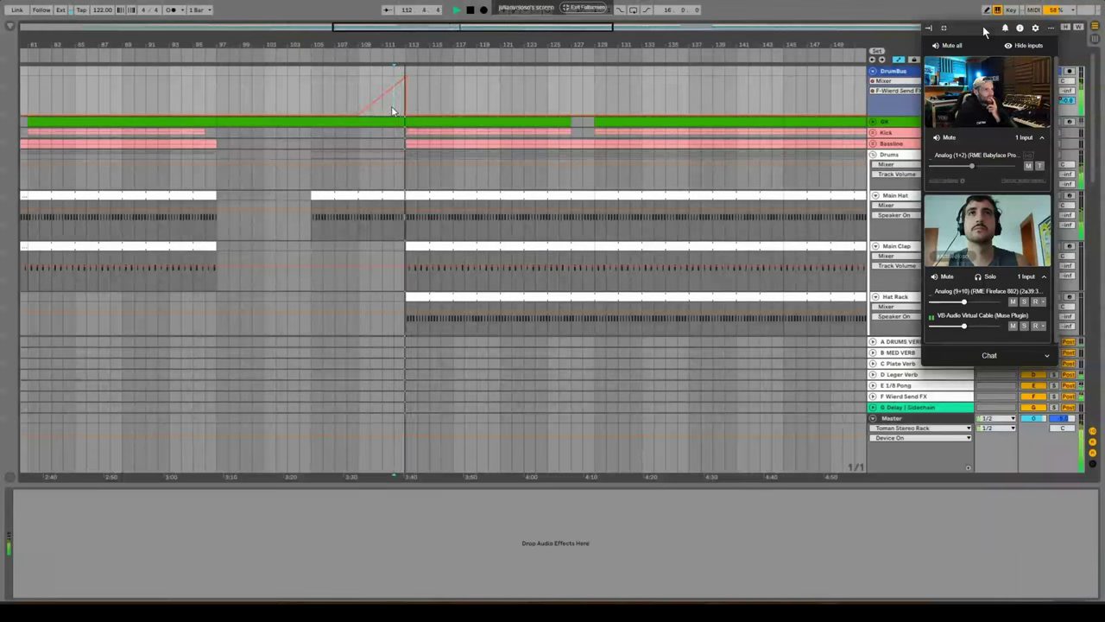
Stop playback and remove the send automation ramp at bar 113 on the DrumBus track.
key(space)
click(406, 78)
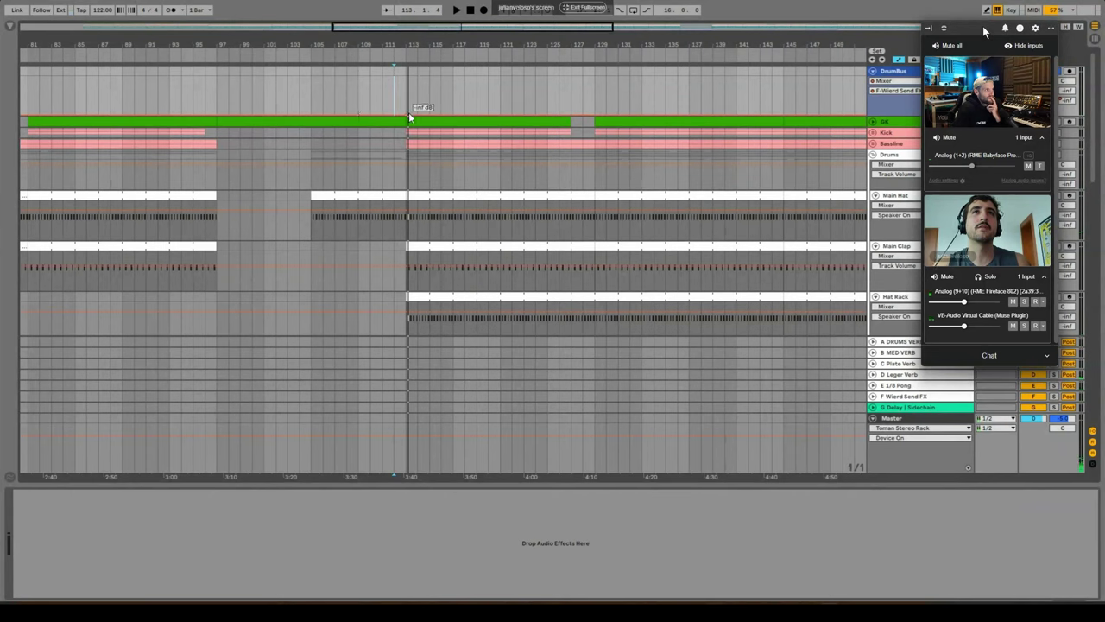
click(408, 84)
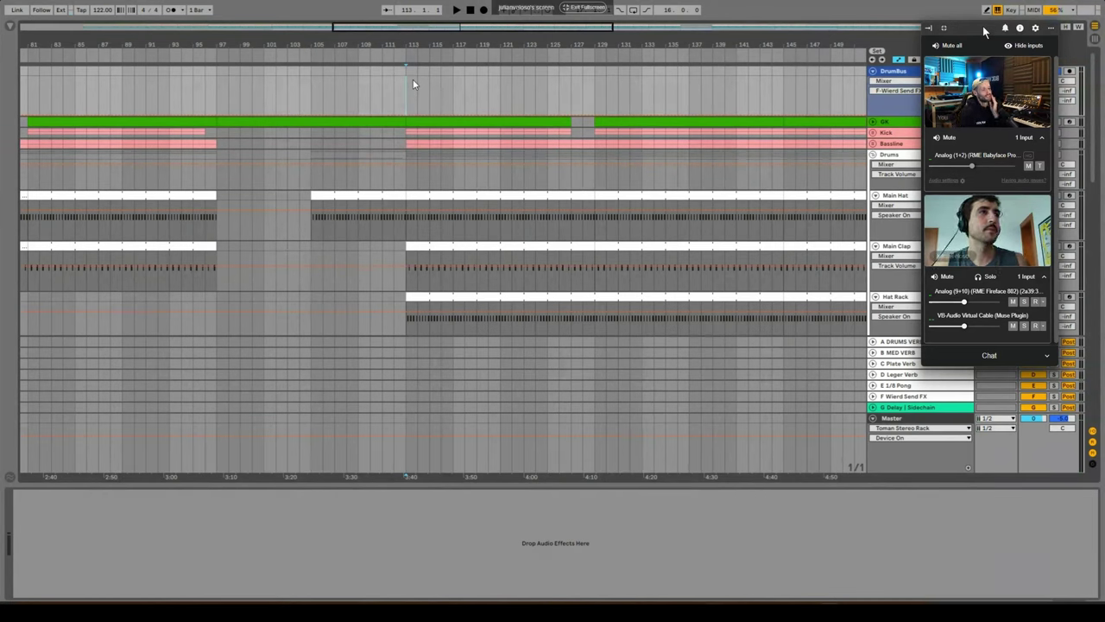
Collapse the Drums and Top/Perc groups and minimize the DrumBus track.
click(874, 155)
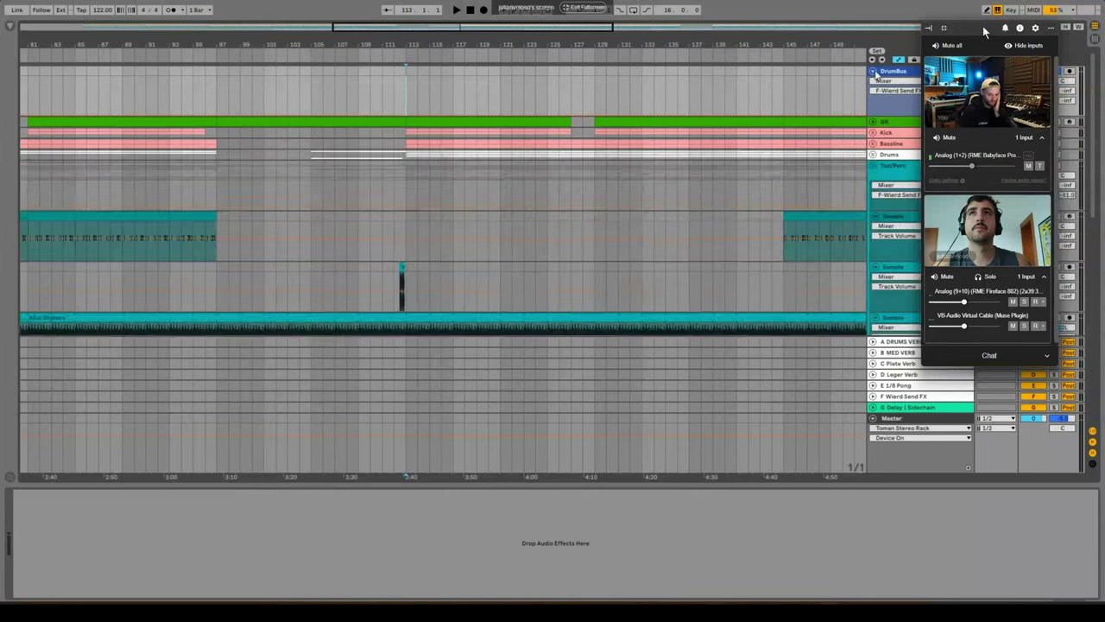
scroll(874, 129, down, 1)
click(873, 126)
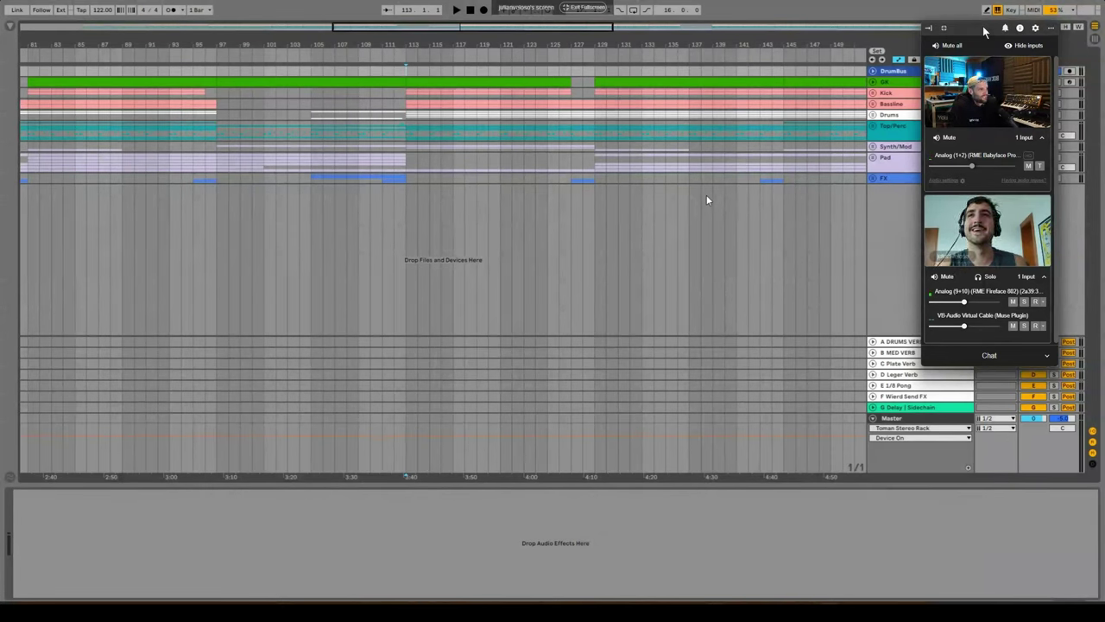
Unfold the rack containing OTT on the Master track, and delete the Limiter, Toman Stereo Rack and Spectrum devices from the chain.
click(924, 416)
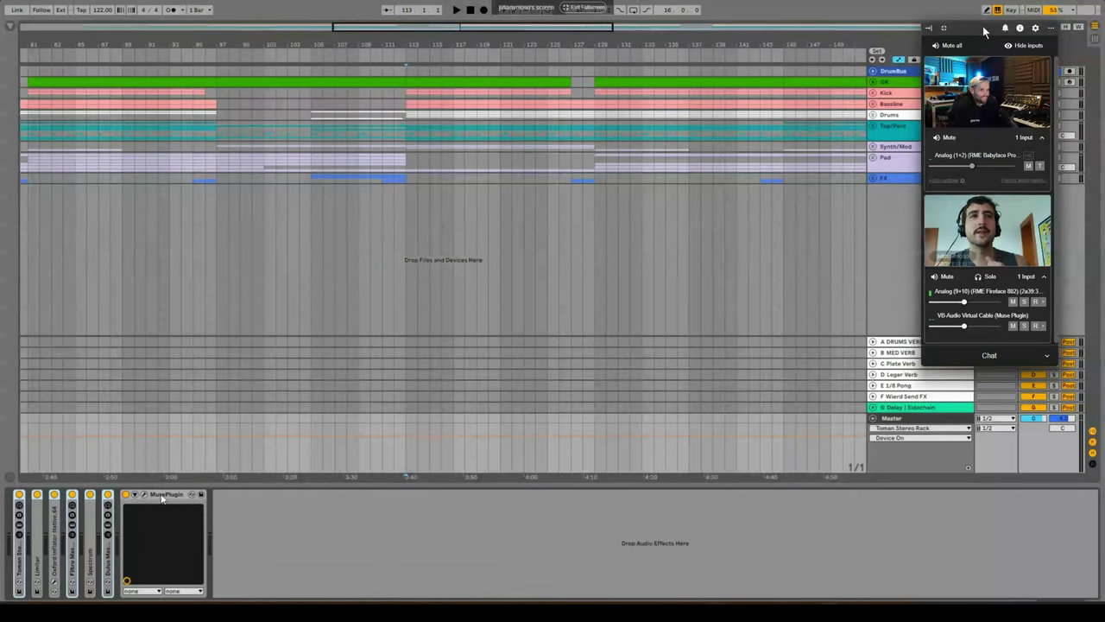
double_click(106, 566)
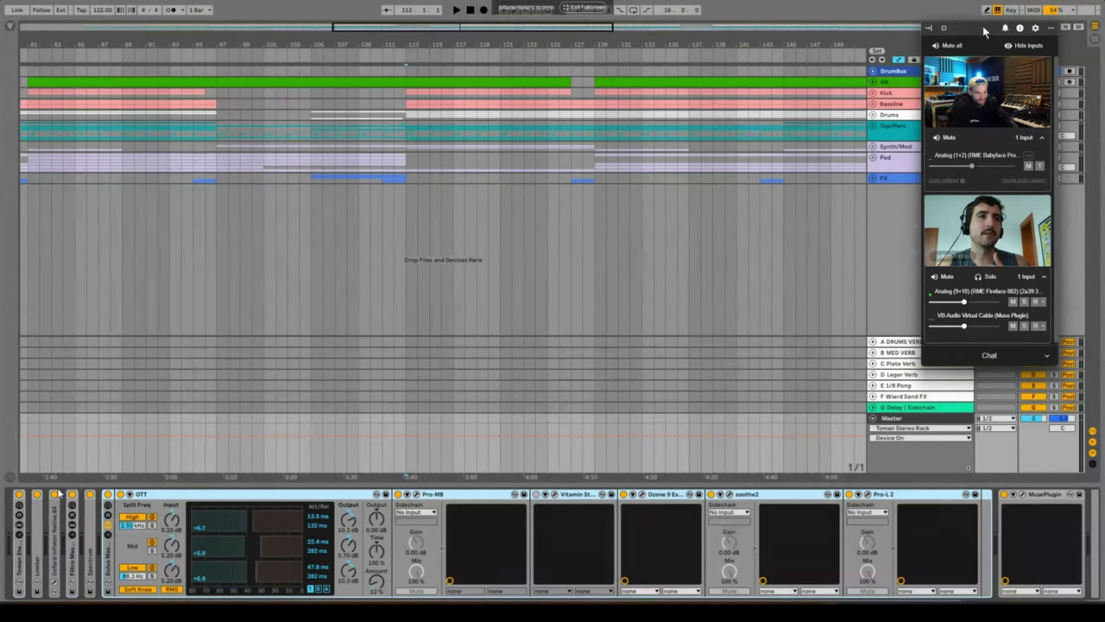
click(36, 565)
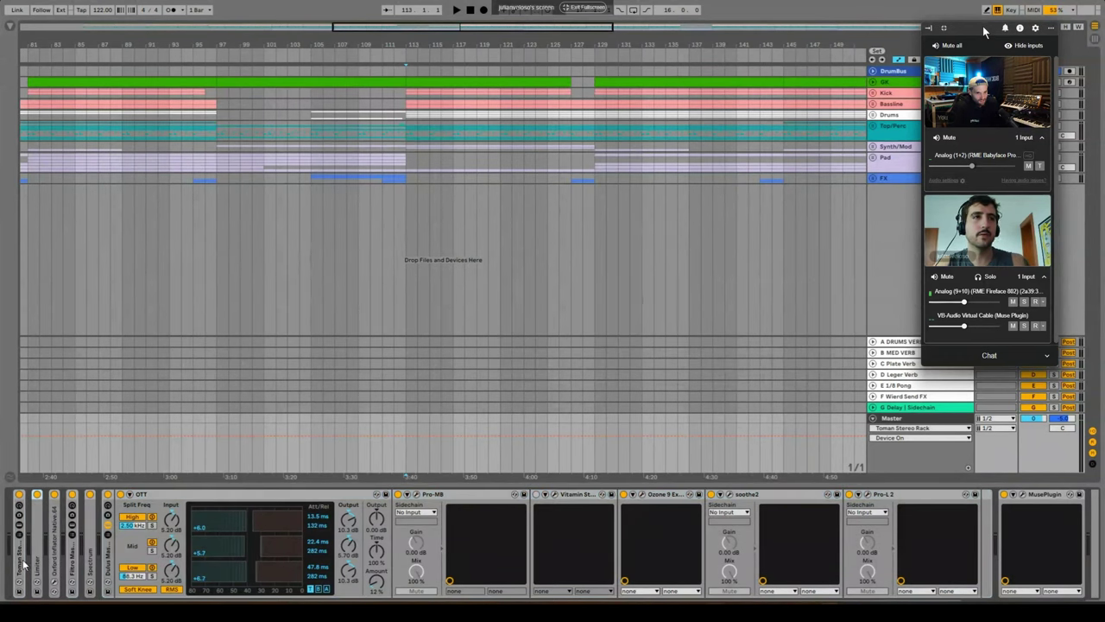
key(Delete)
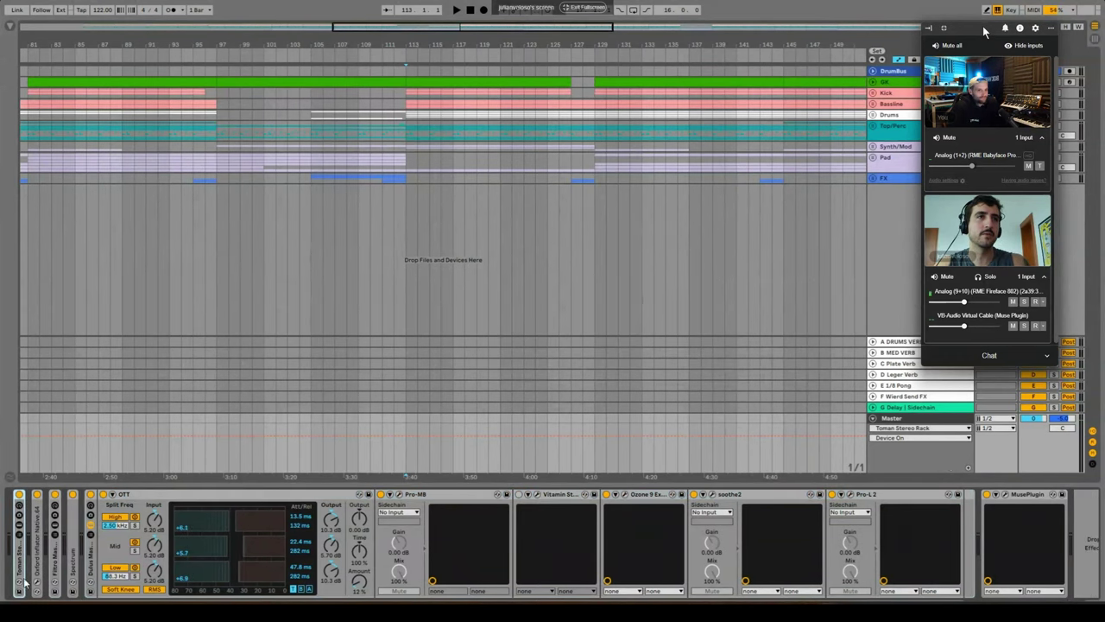
key(Delete)
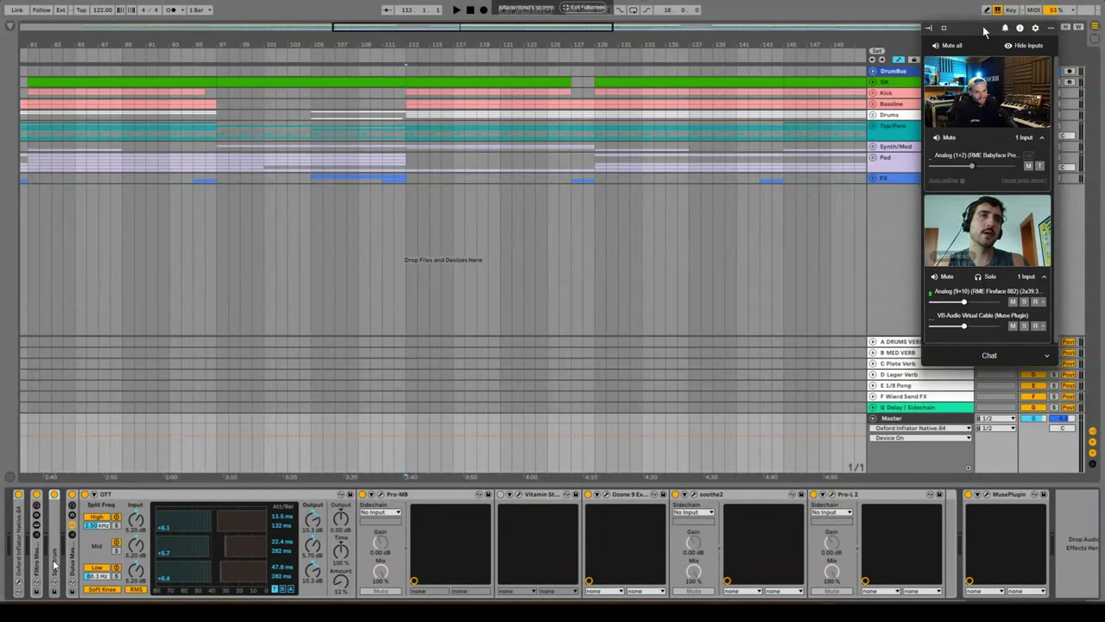
key(Delete)
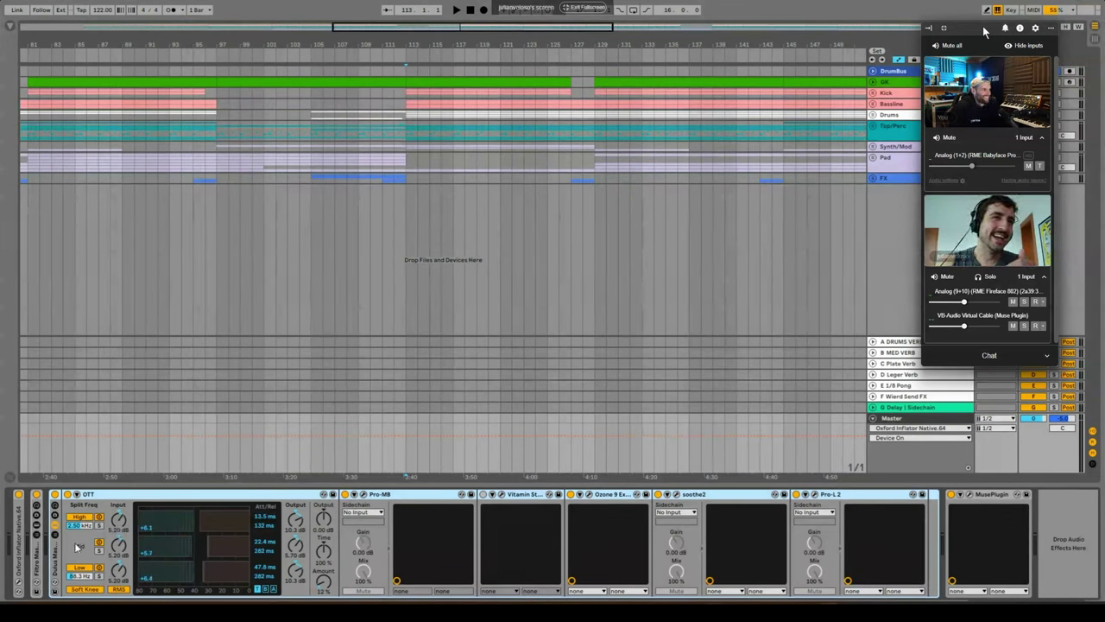
Unfold the Filtro Master rack and show the automation of its Macro 1 on the Master track.
double_click(35, 565)
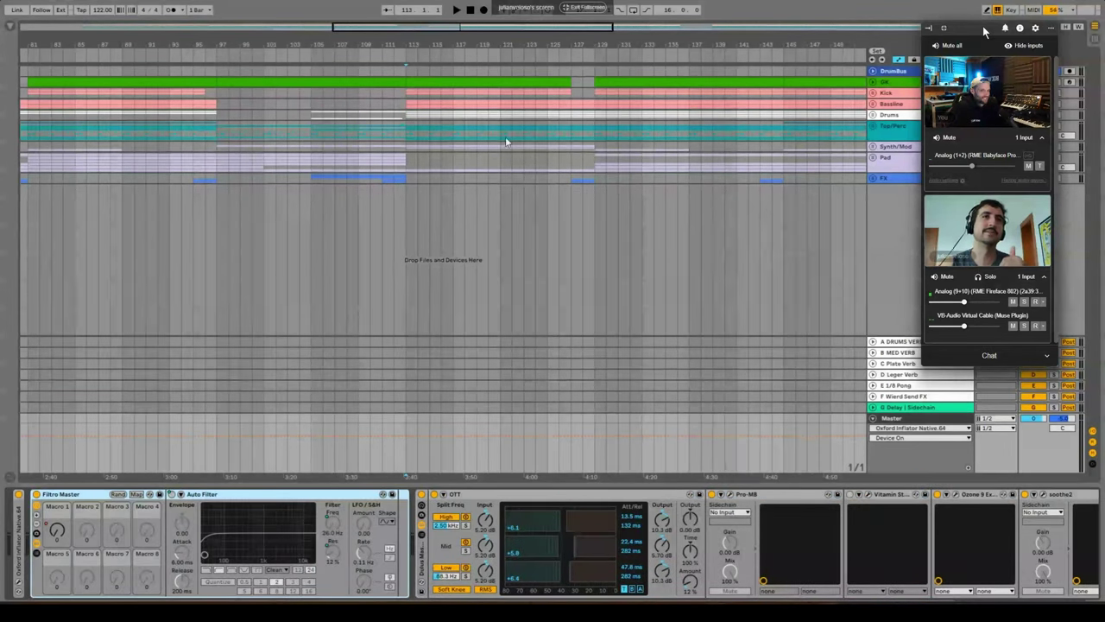
right_click(60, 530)
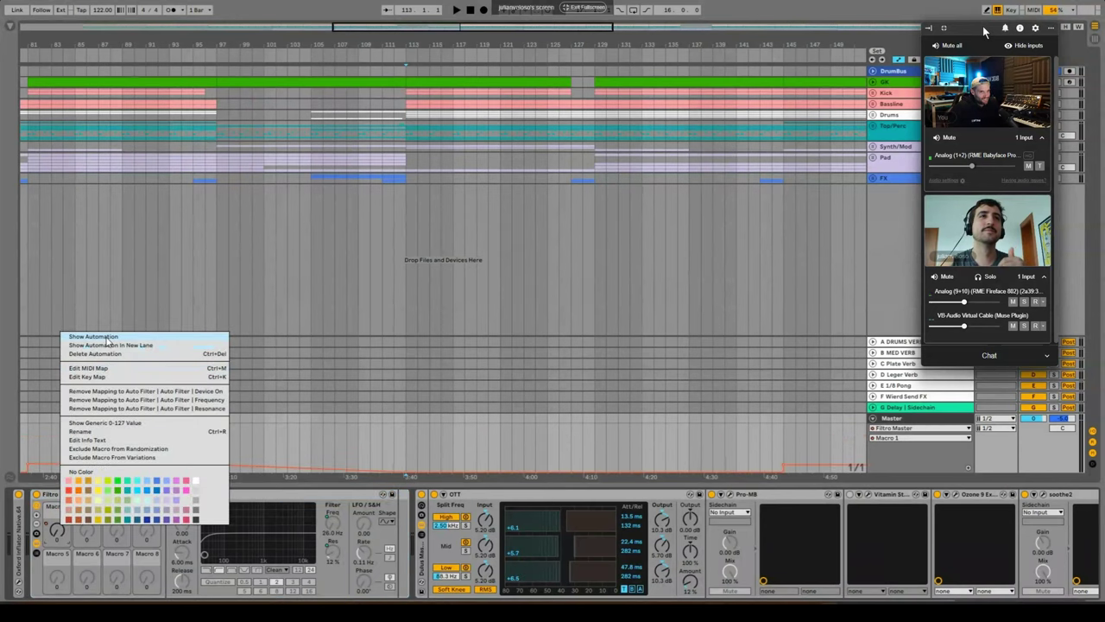
click(109, 346)
Unfold the Oxford Inflator device on the Master track, inspect its settings and close its plug-in window.
double_click(22, 539)
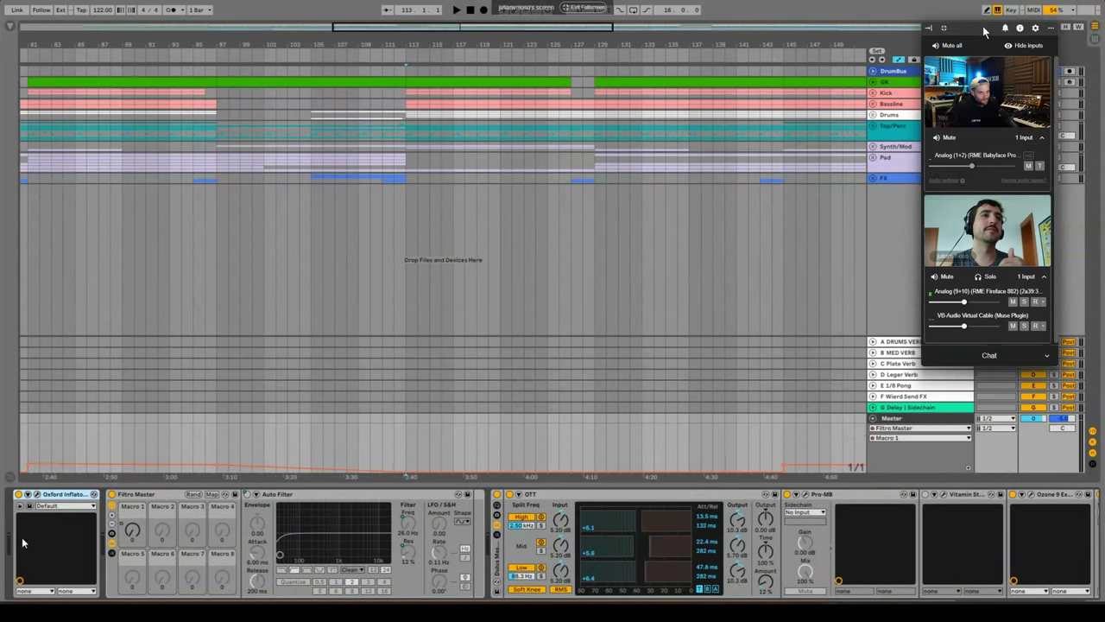
click(40, 495)
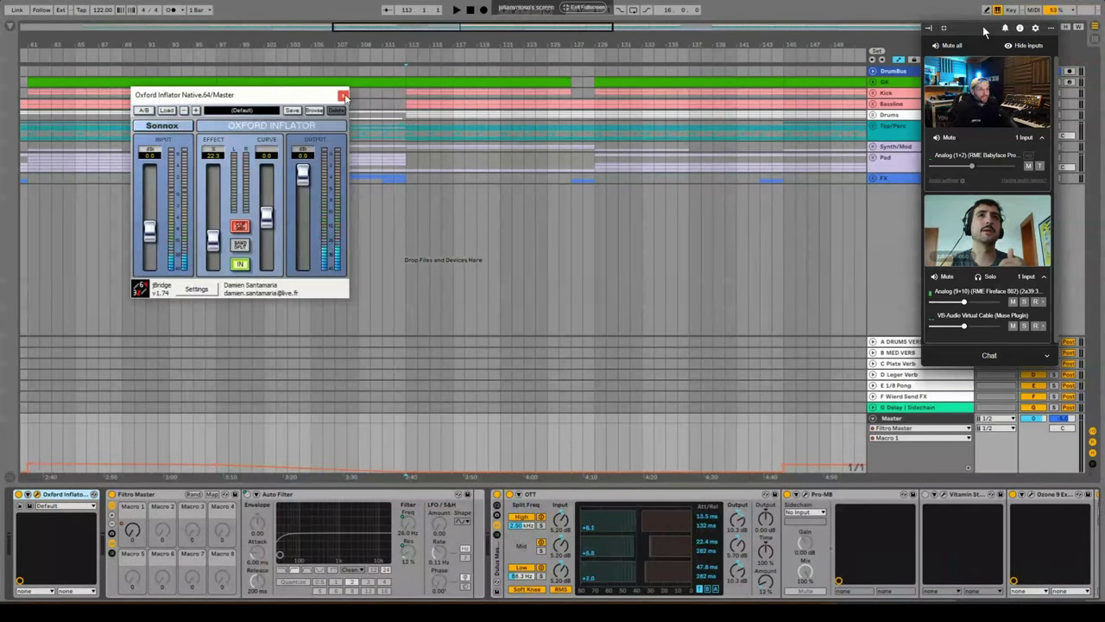
click(343, 95)
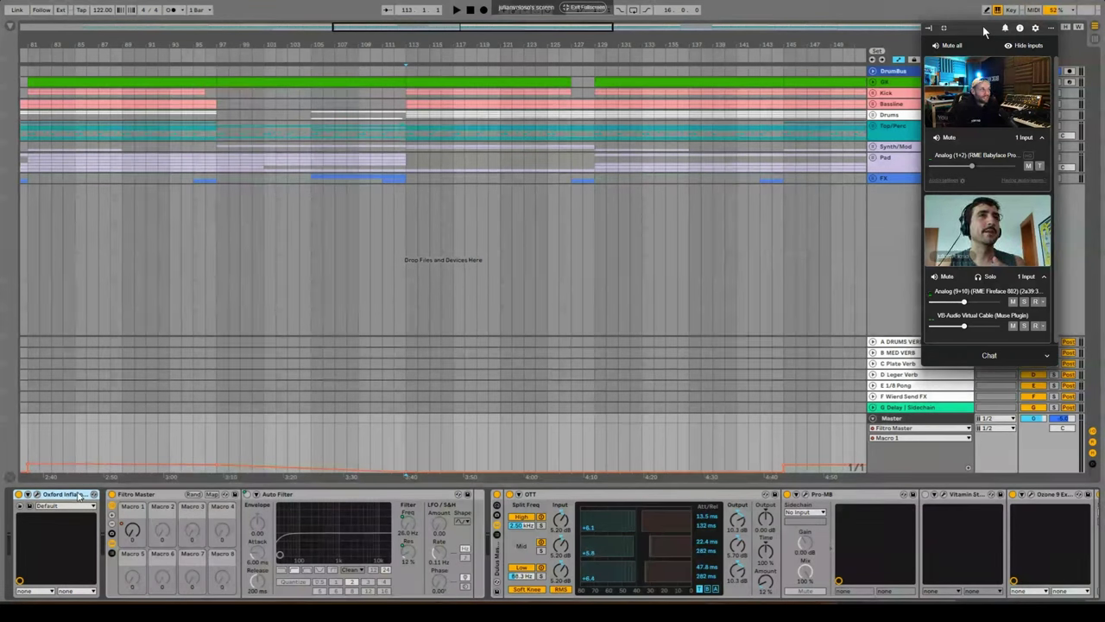
Search the plug-ins in the browser for "uad", look through the Universal Audio (UADx) plug-in list and hide the browser.
click(21, 27)
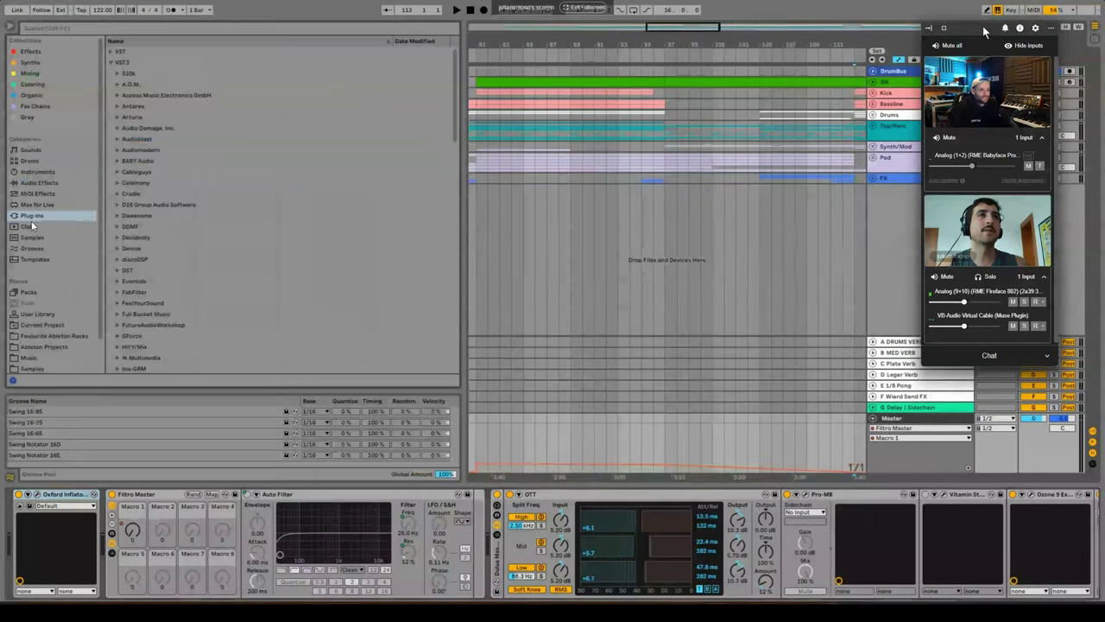
click(78, 31)
text(uad)
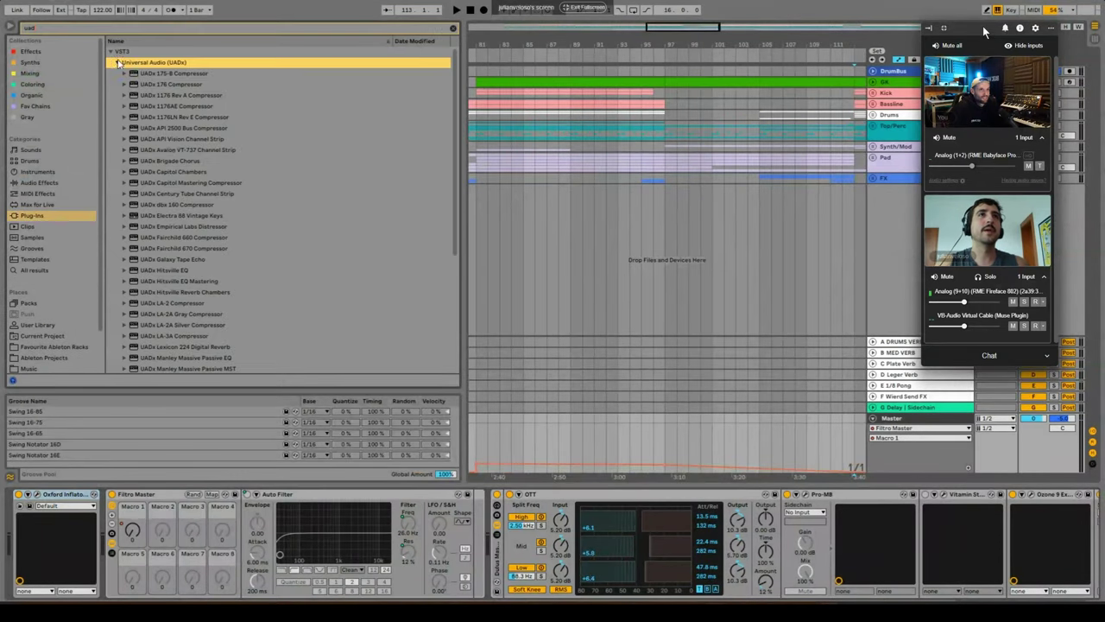
scroll(162, 186, down, 5)
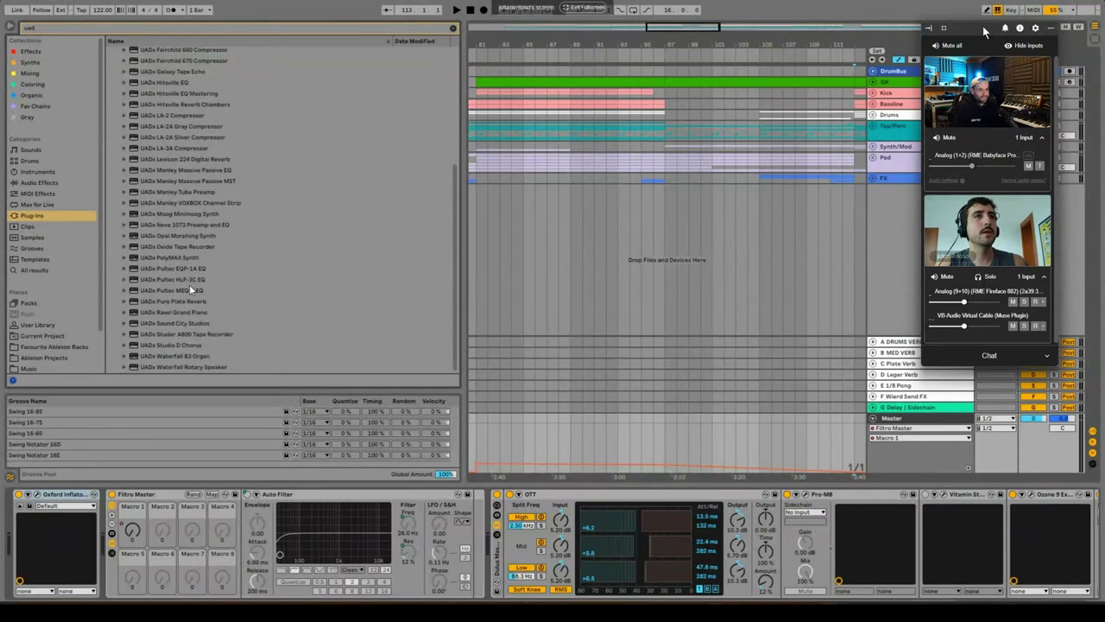
click(454, 31)
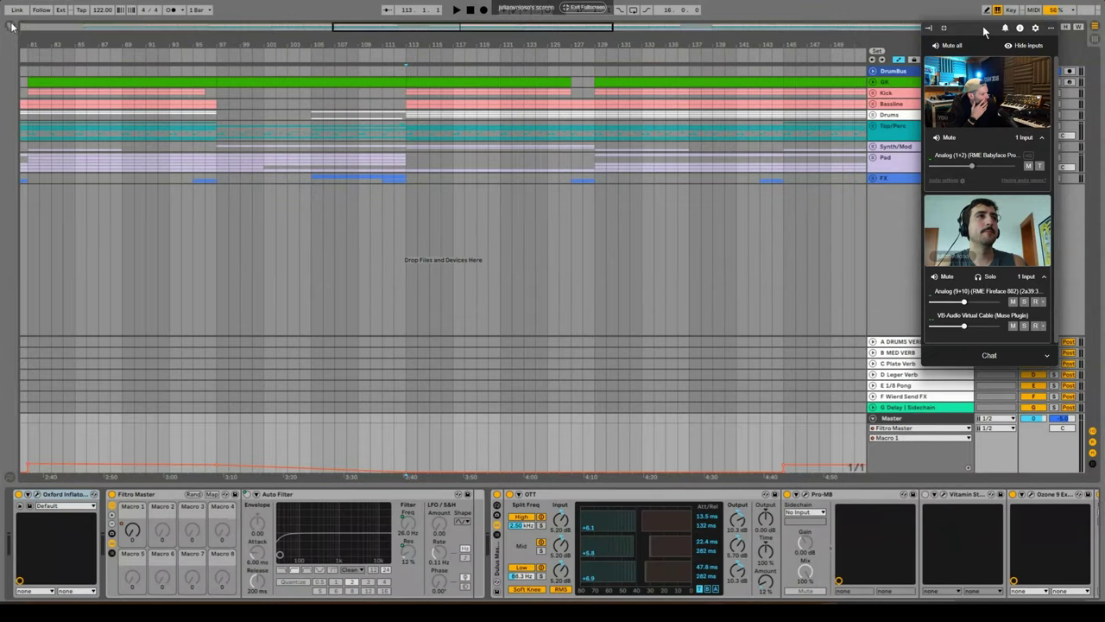
click(10, 26)
drag(271, 45, 417, 40)
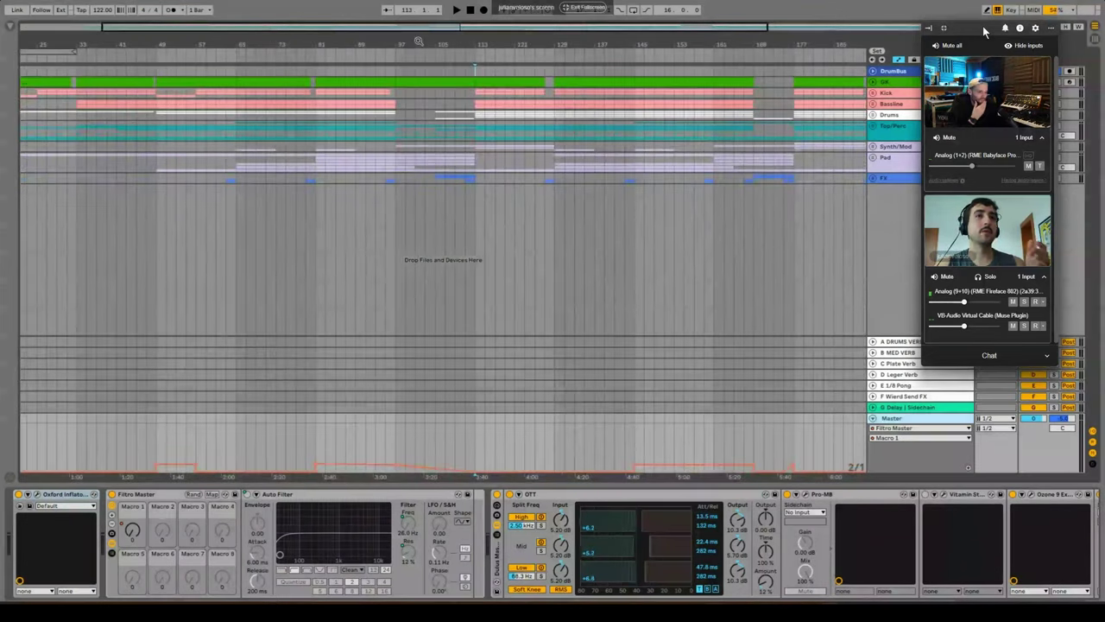
Check the Oxford Inflator settings on the Master track, and fold the Oxford Inflator and Filtro Master devices.
double_click(73, 497)
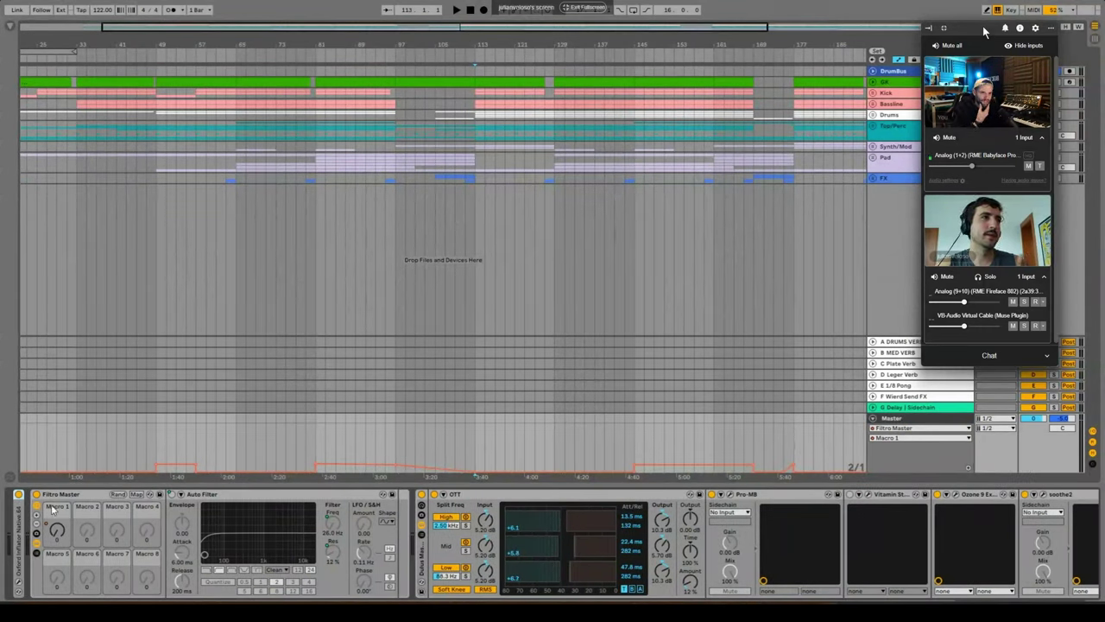
double_click(20, 531)
click(37, 496)
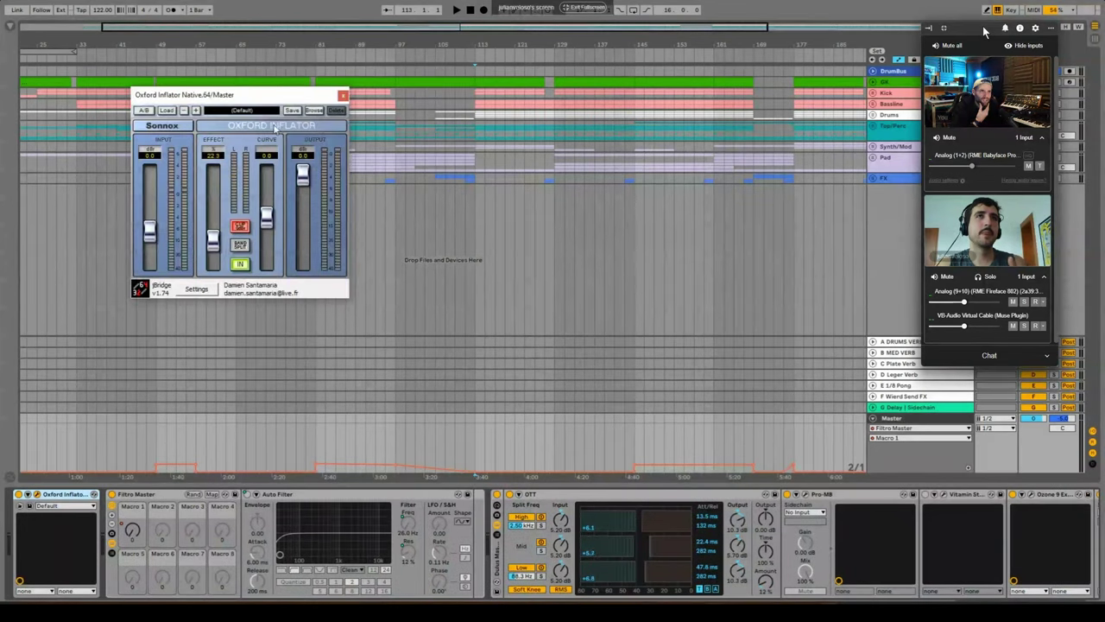
click(343, 95)
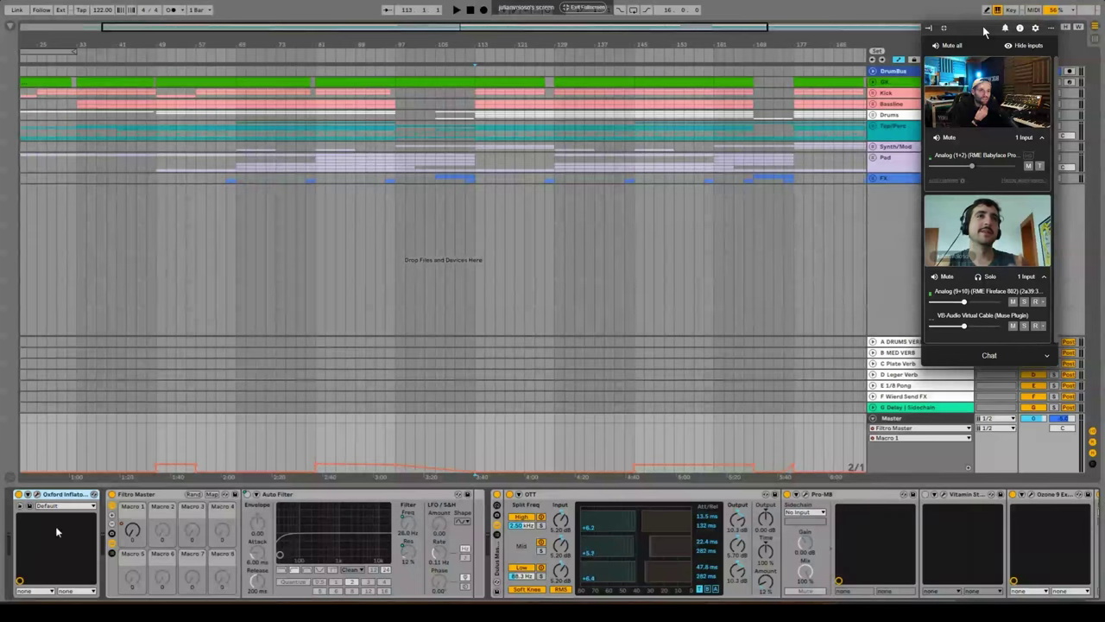
double_click(55, 495)
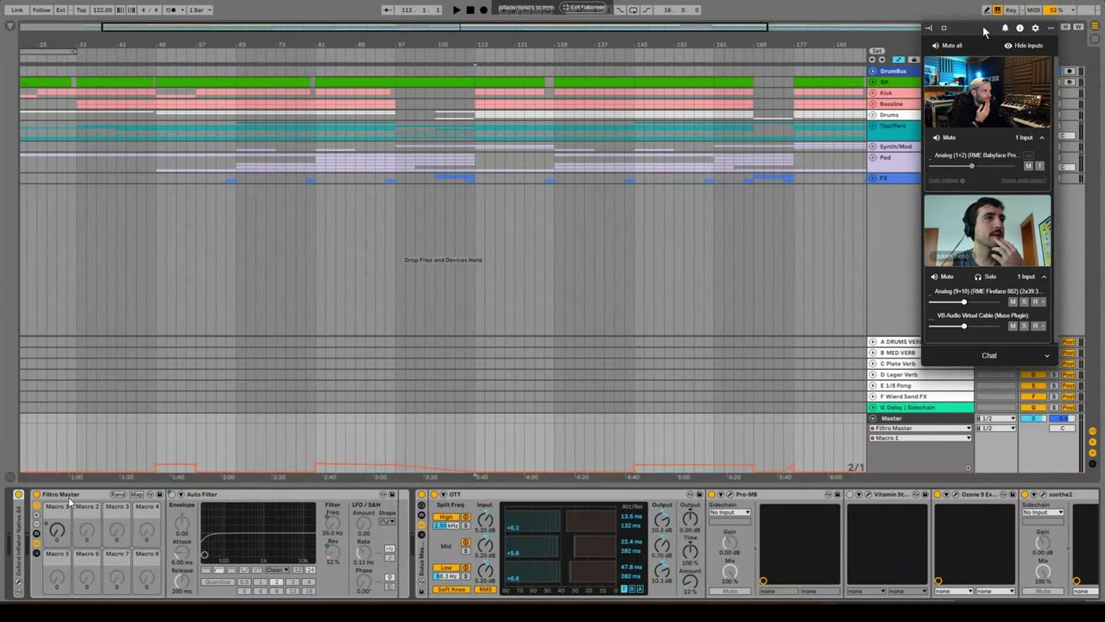
double_click(69, 498)
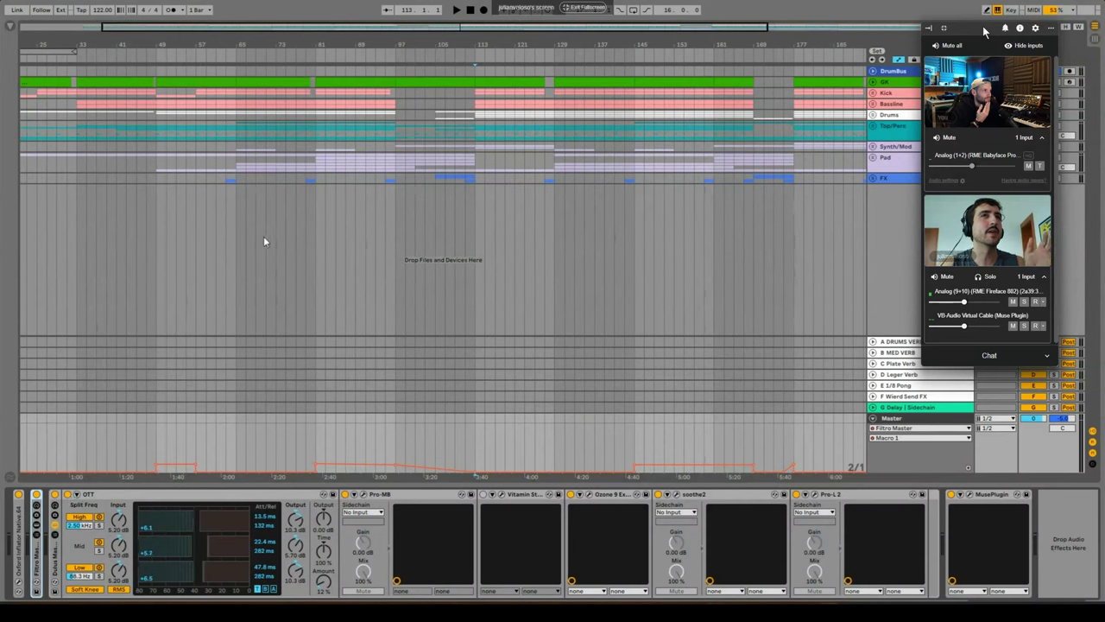
Examine the OTT, Pro-MB and Pro-L 2 devices inside the Master track's mastering rack.
click(203, 497)
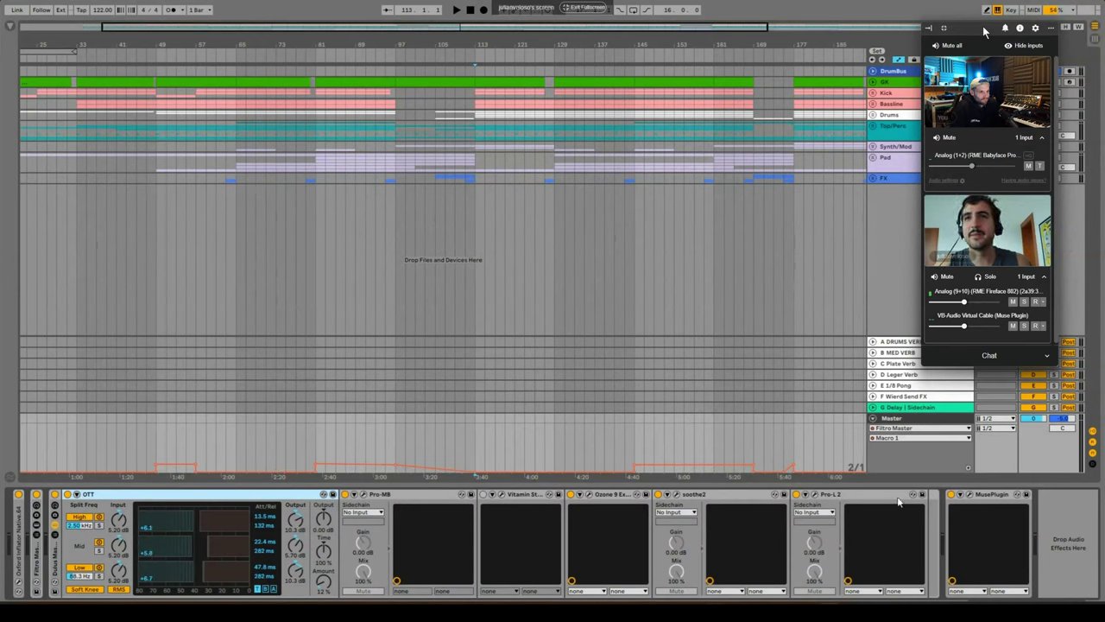
click(858, 496)
click(398, 497)
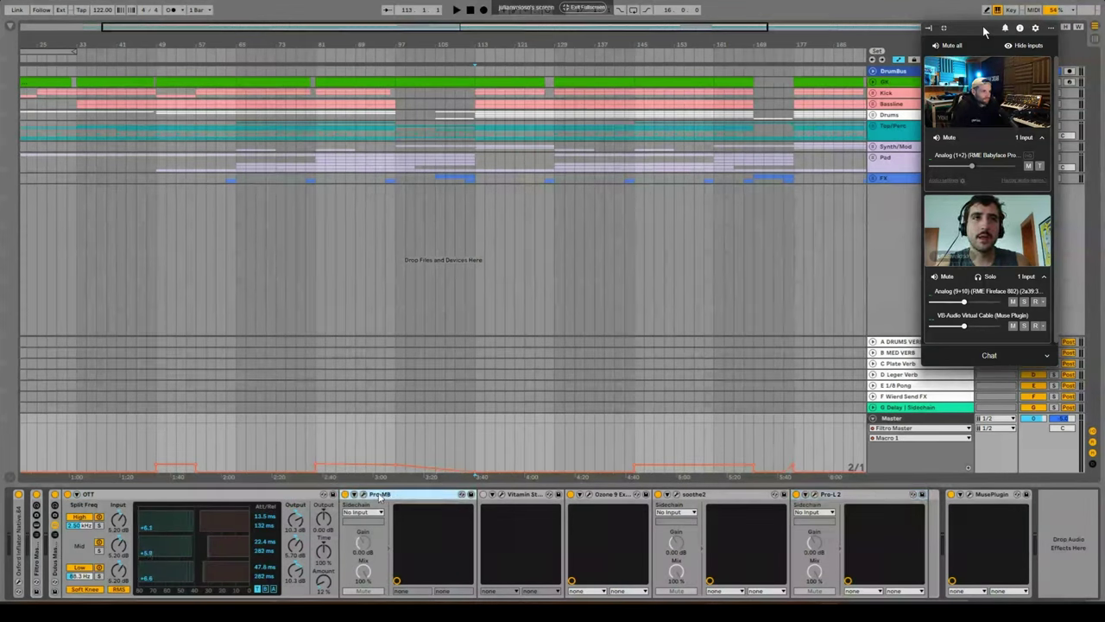
click(53, 571)
click(270, 498)
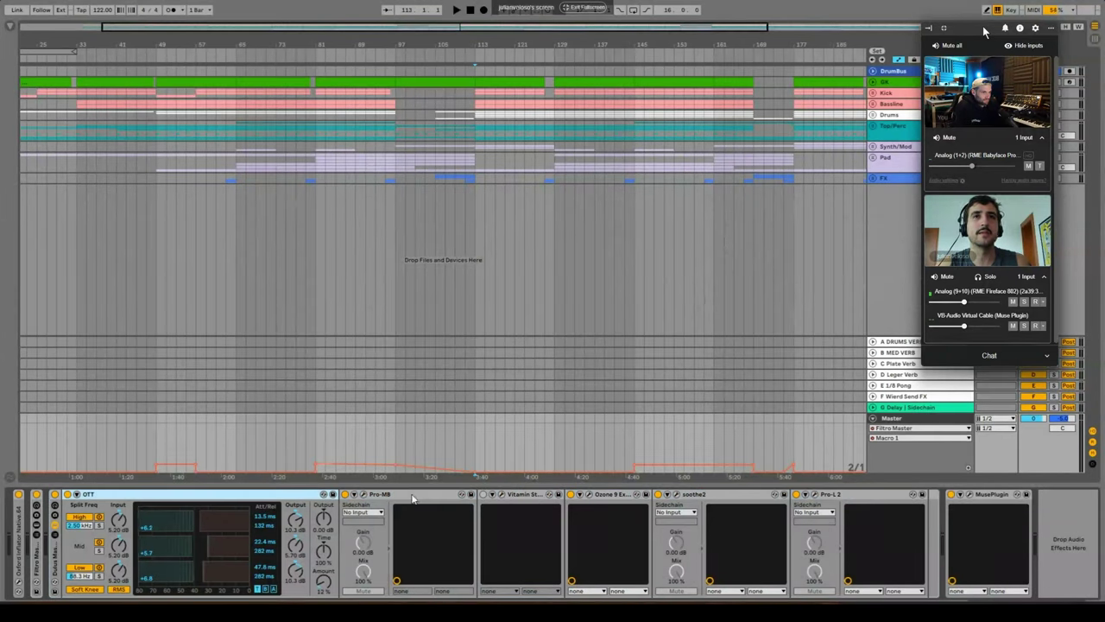
click(413, 498)
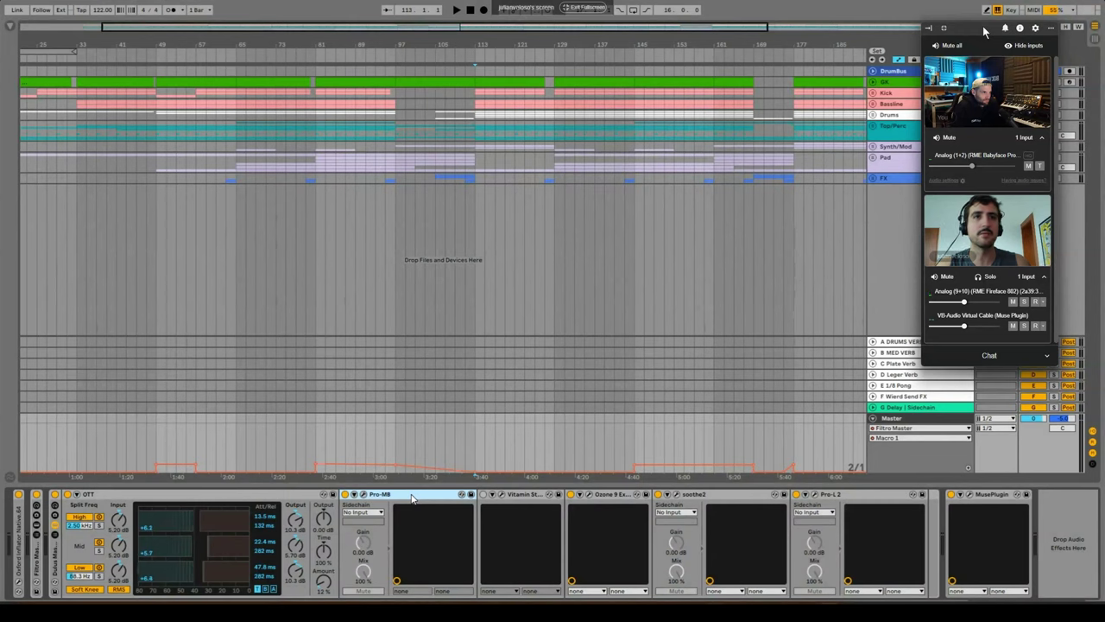
click(227, 501)
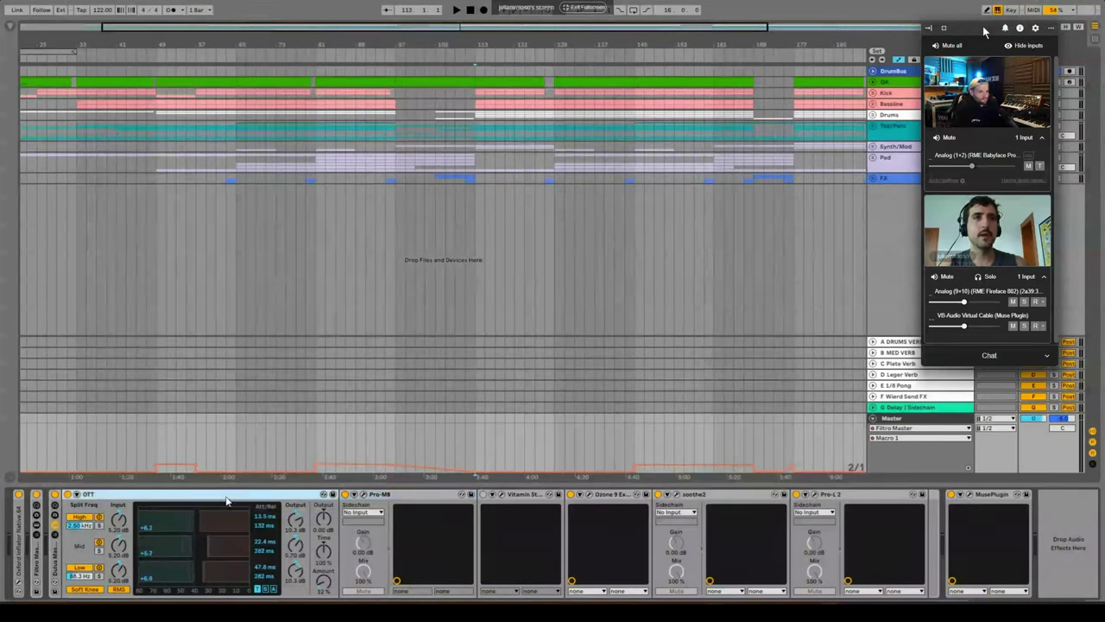
Adjust the OTT Amount on the Master track to 11 % and audition the section starting at bar 113.
click(326, 583)
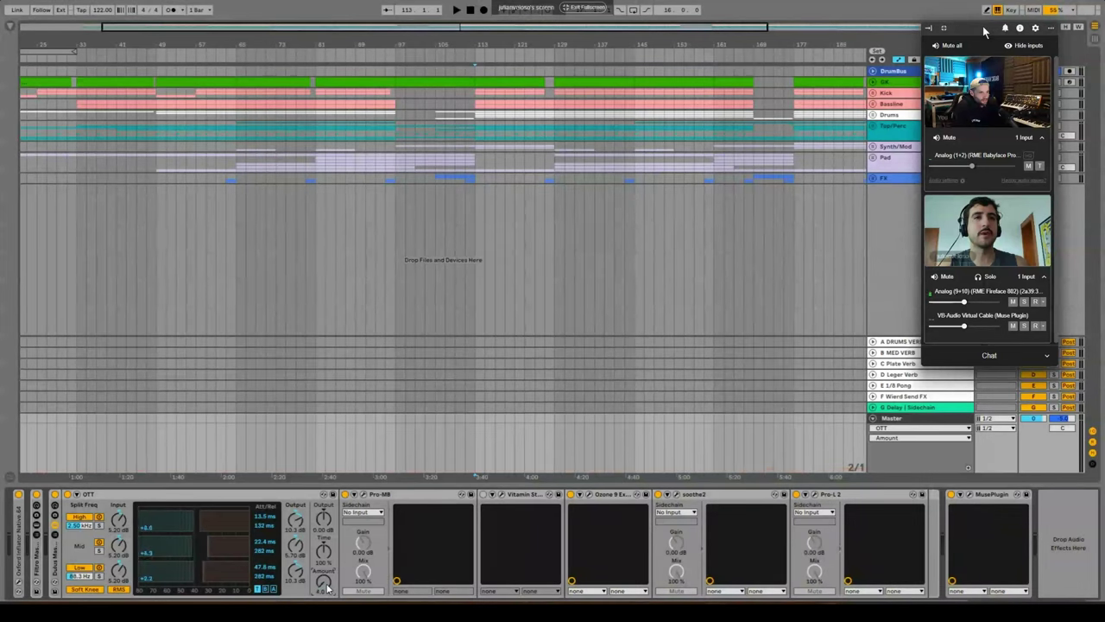
drag(477, 116, 559, 113)
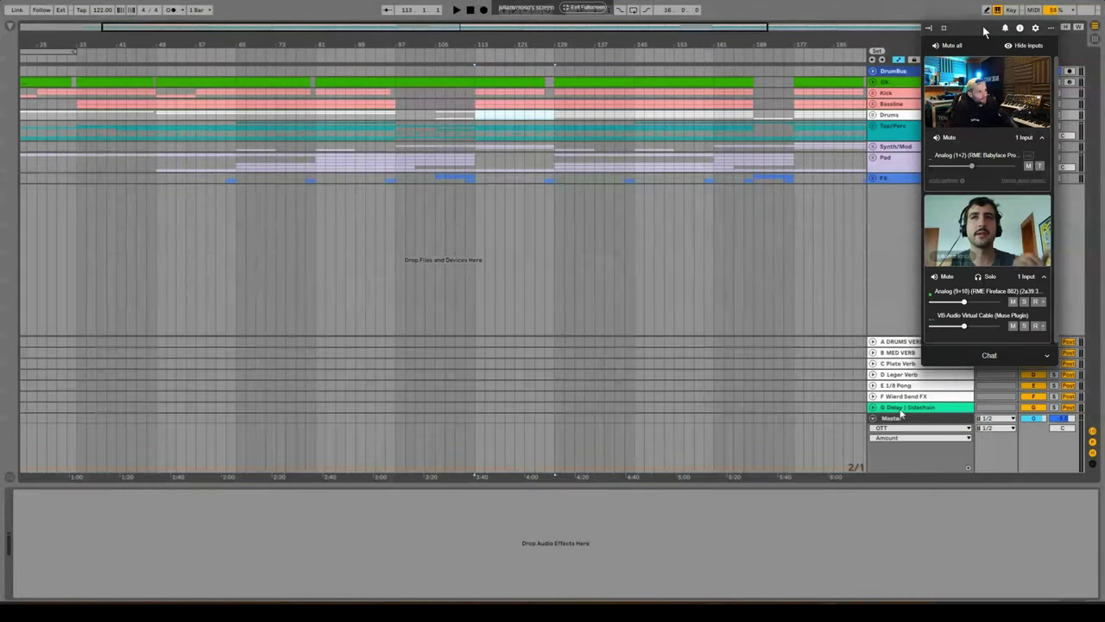
click(898, 418)
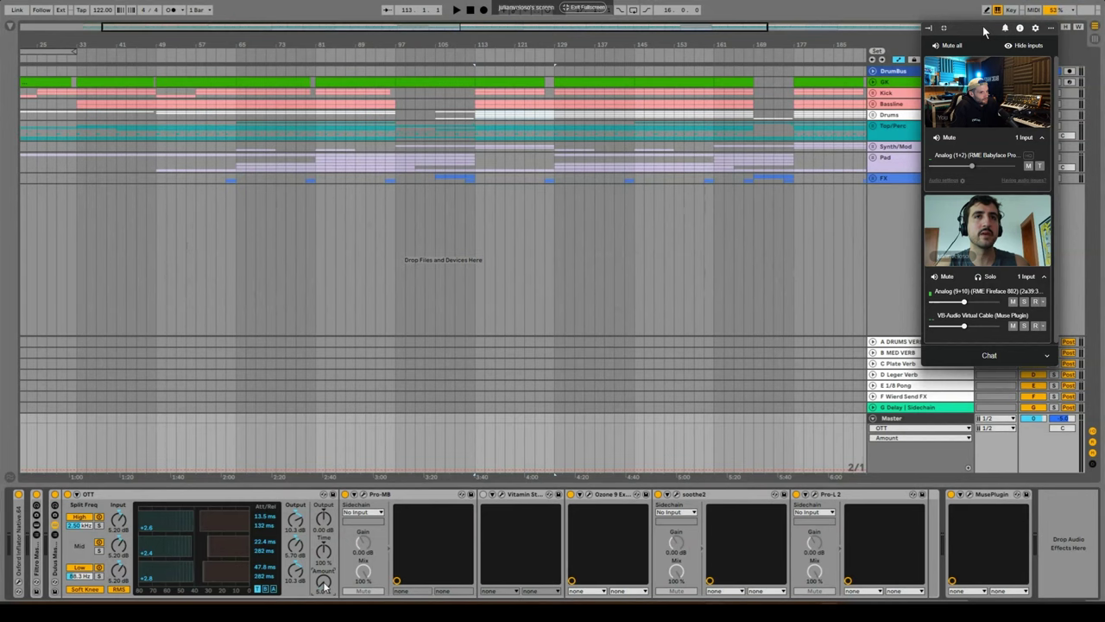
click(473, 66)
key(space)
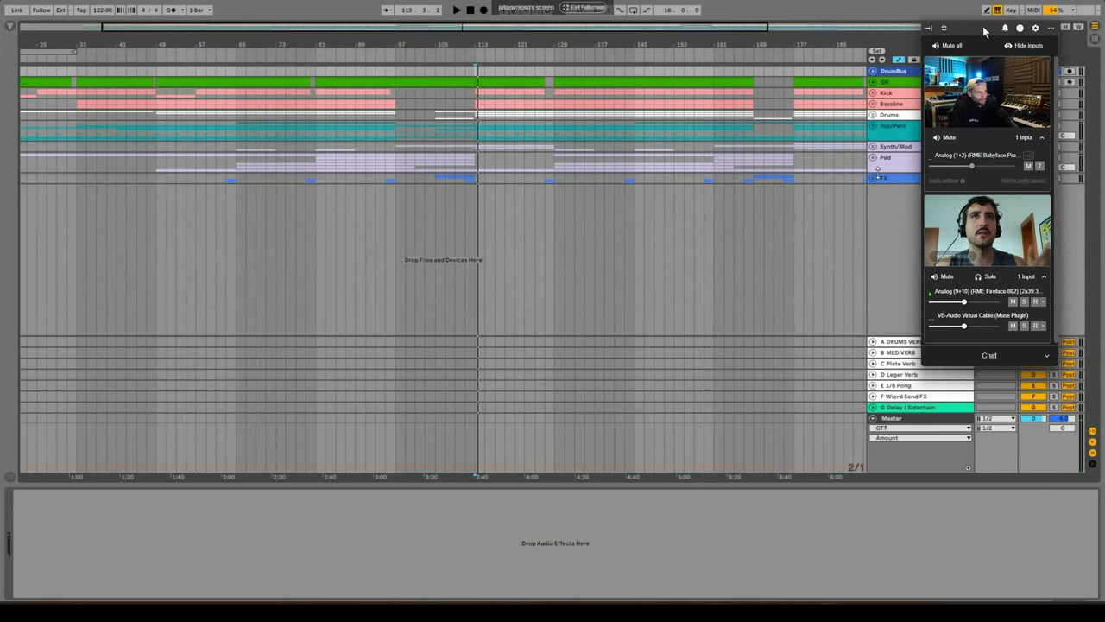
click(889, 420)
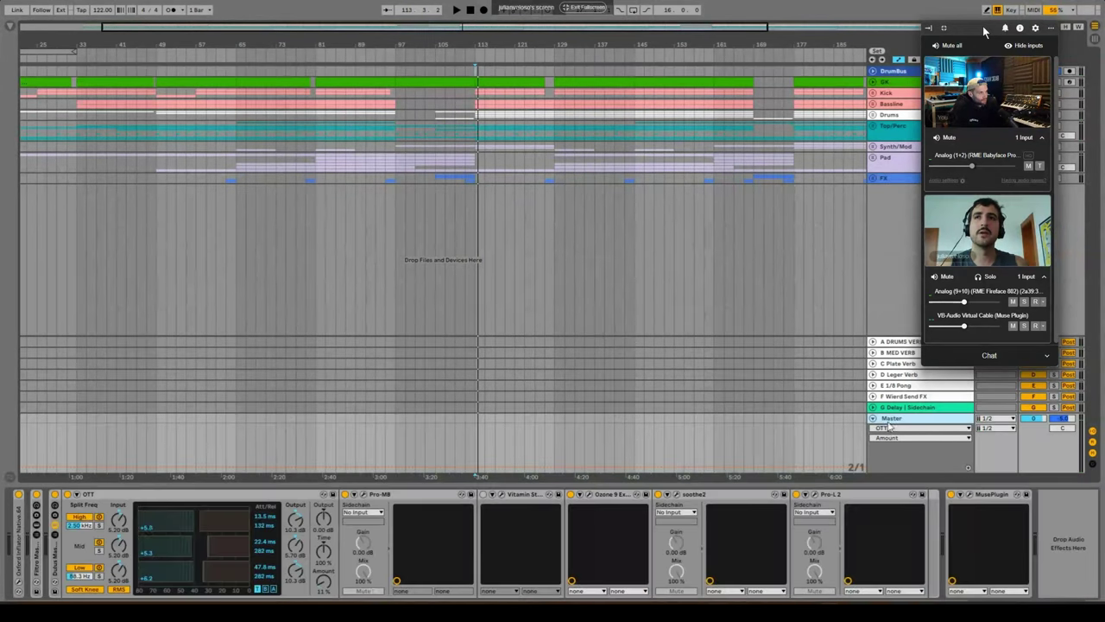
Load the bass preset "Upright Bass Clarity of Tone bM" in Pro-MB on the Master track and close its plug-in window.
click(364, 495)
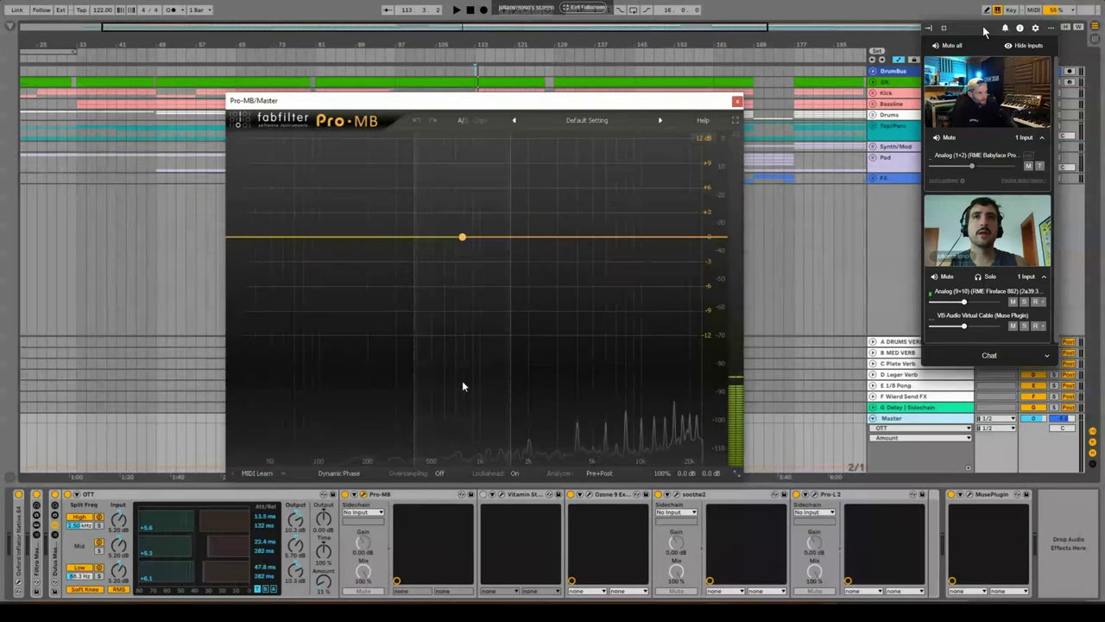
click(587, 120)
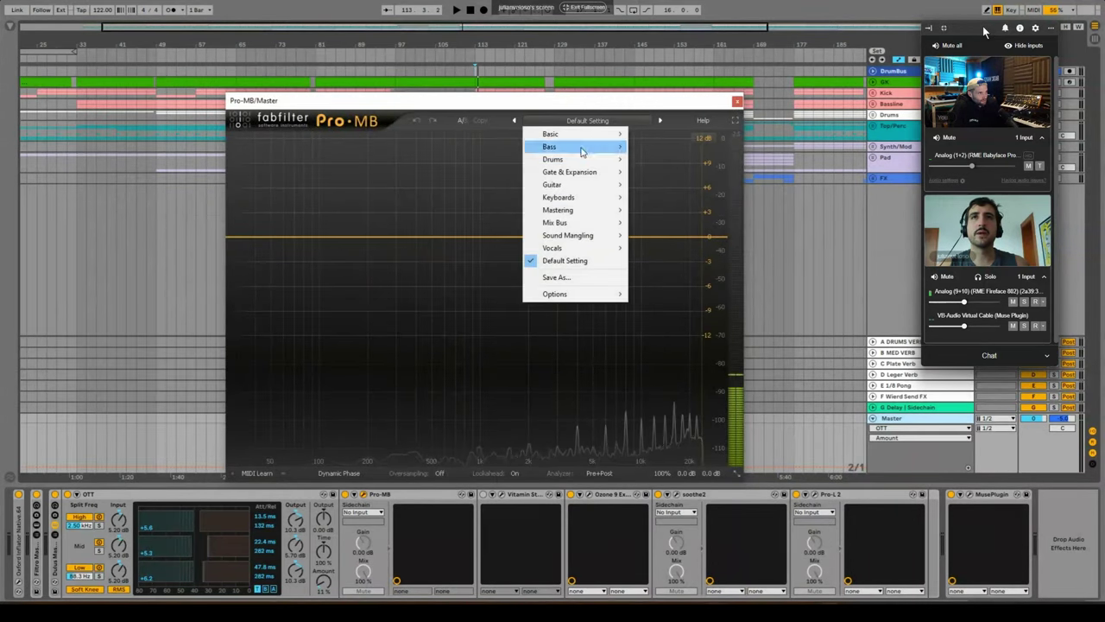
mouse_move(596, 223)
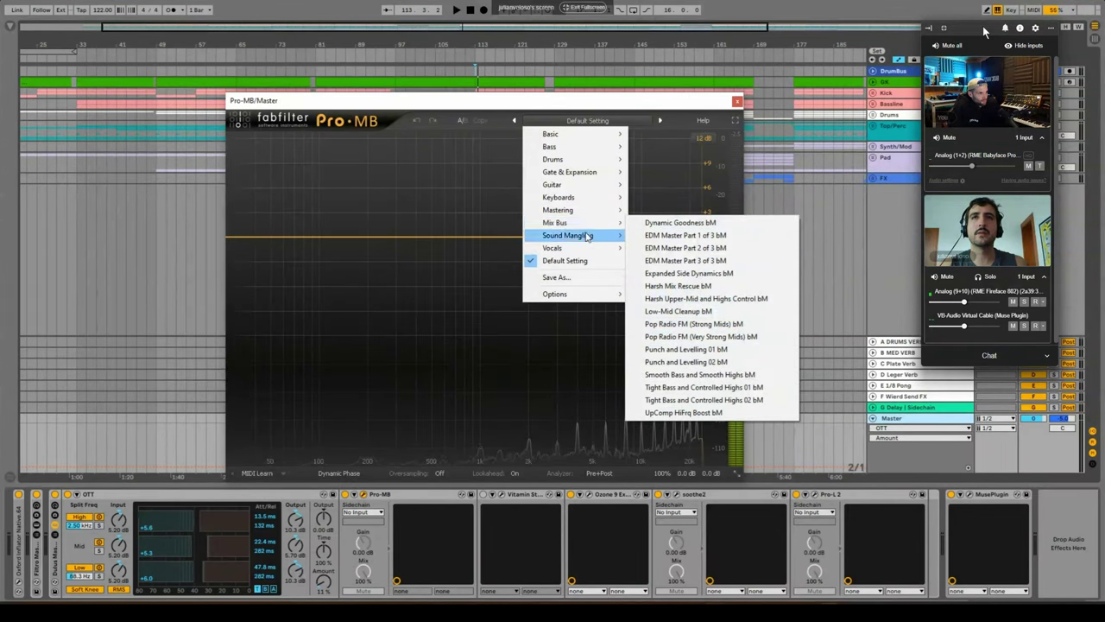
mouse_move(568, 146)
click(665, 147)
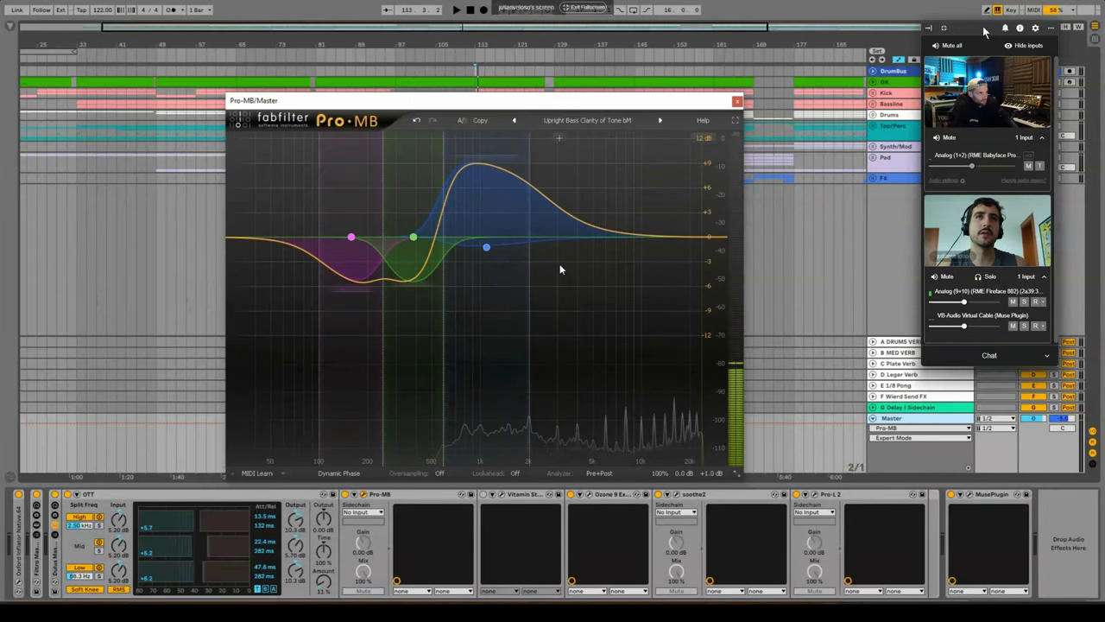
click(736, 101)
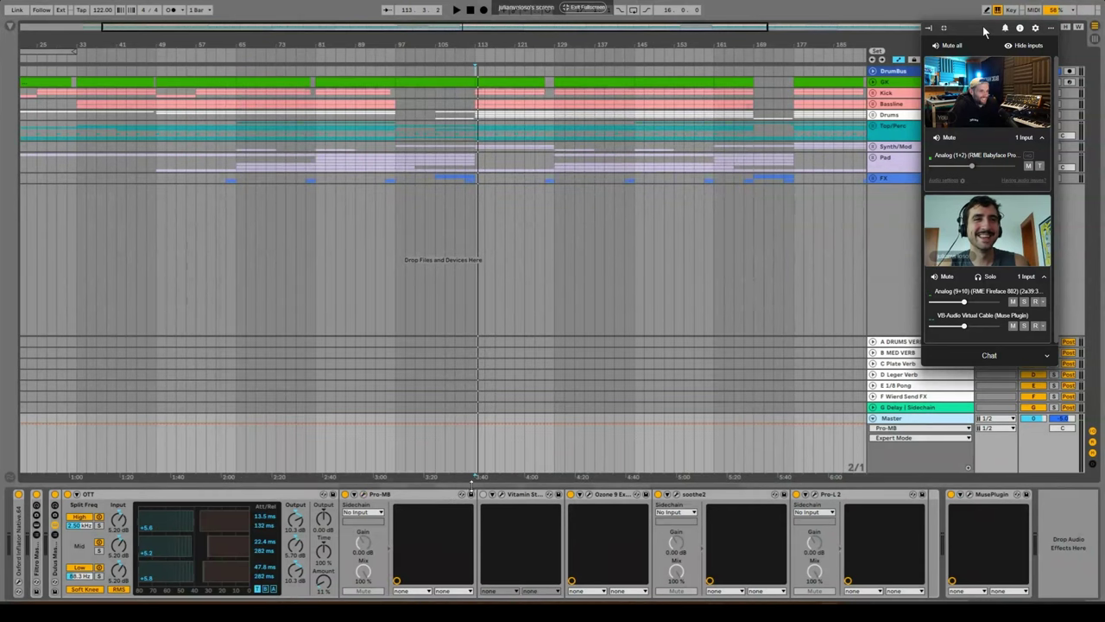
Inspect the band settings of the Ozone 9 Exciter on the Master track and close its plug-in window.
click(589, 497)
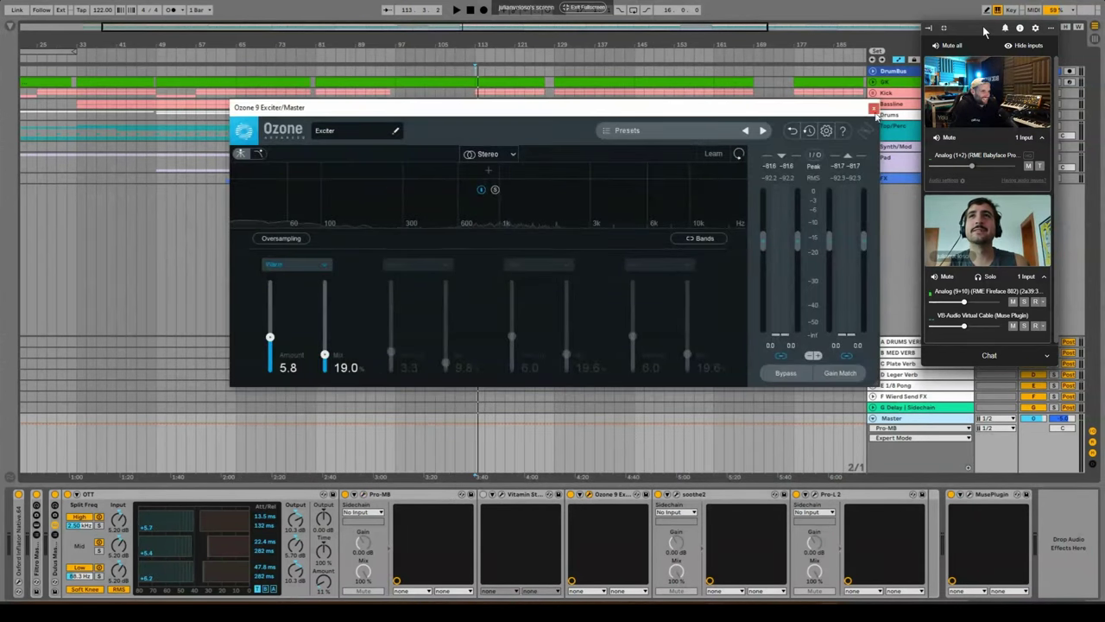
click(874, 108)
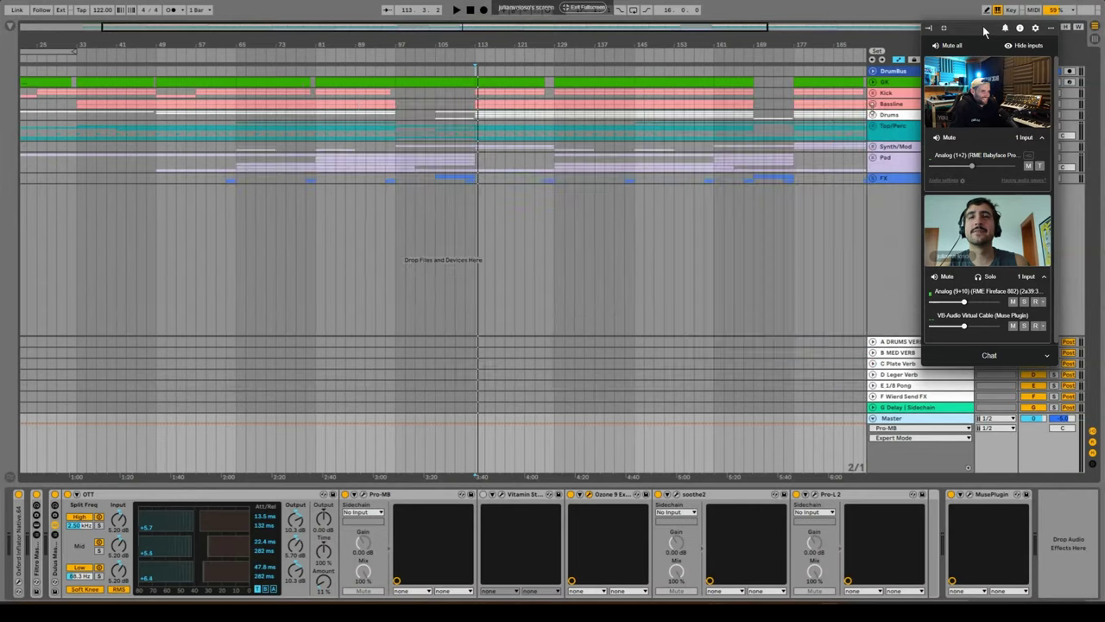
click(589, 497)
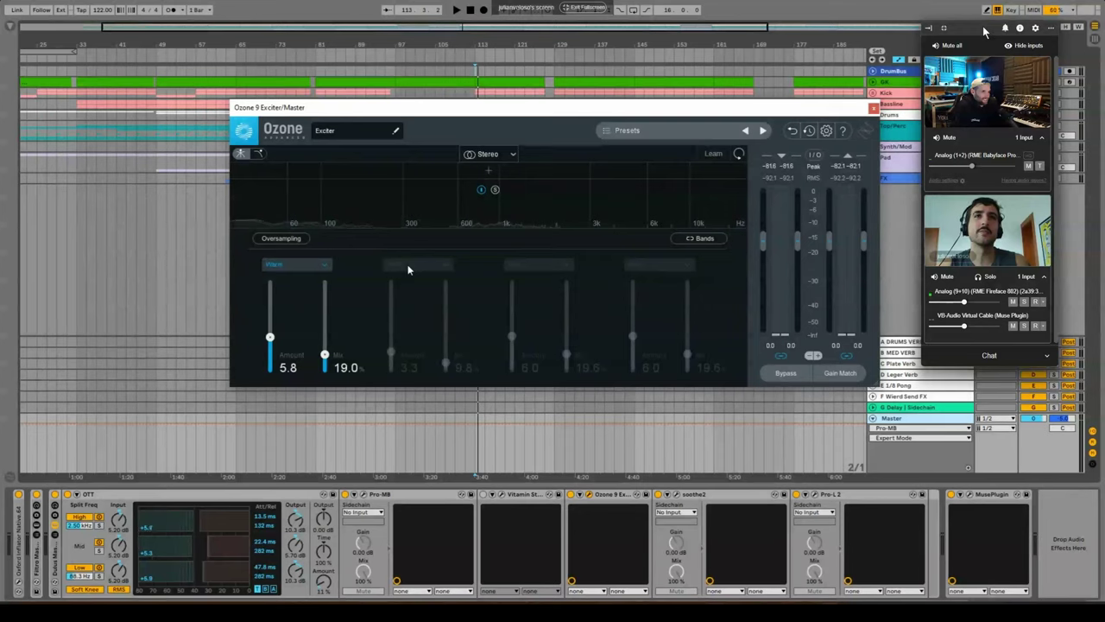
click(874, 109)
Search all browser results for "dulus mchain", add Dulus MChain.adg to the end of the Master chain and delete the old mastering rack.
click(5, 38)
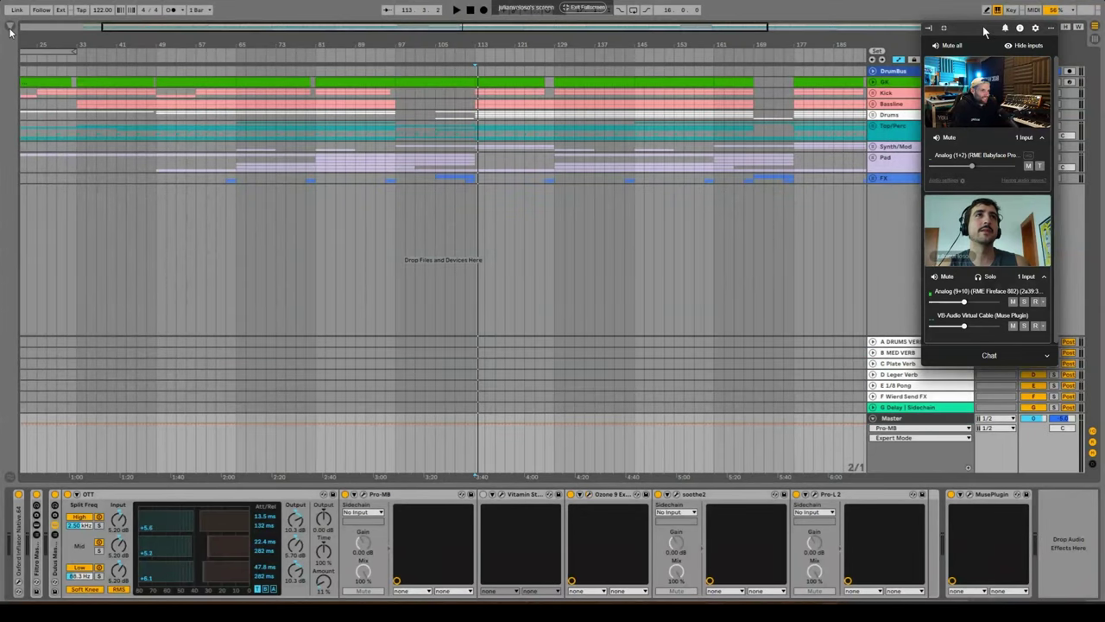
click(76, 28)
text(dulus mcha)
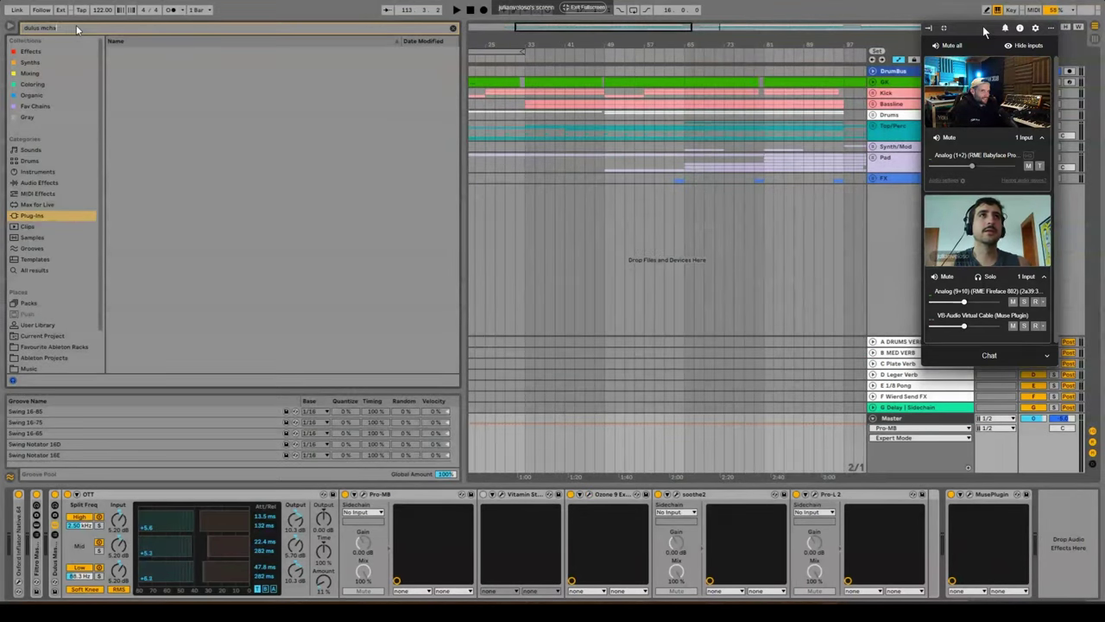
click(34, 270)
drag(148, 52, 971, 544)
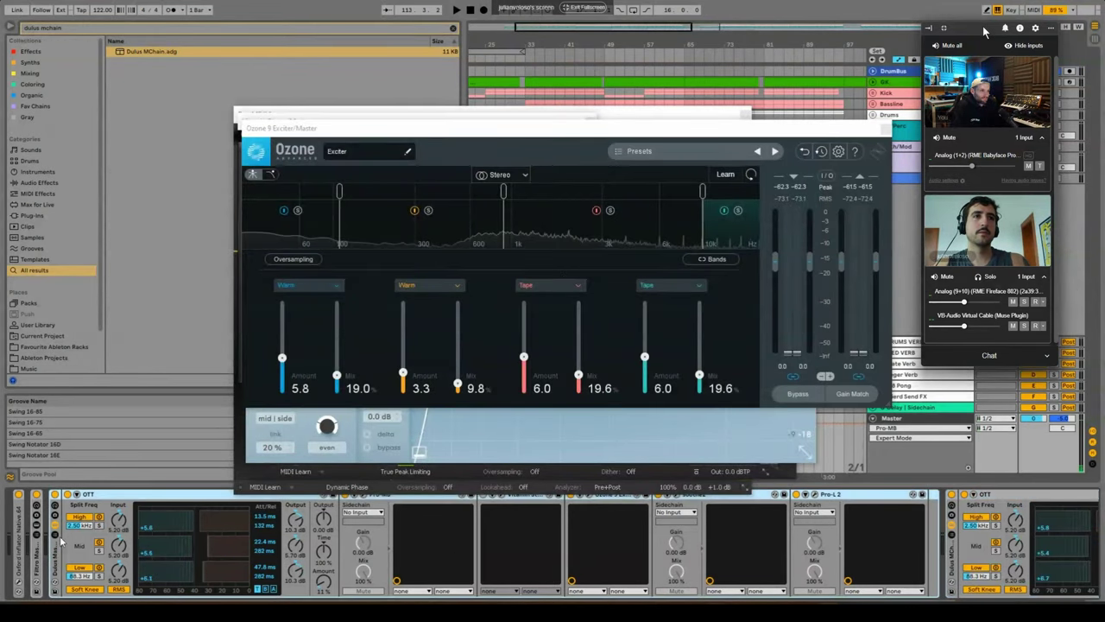
key(Delete)
Close the plug-in windows of the newly loaded rack, and check the Pro-MB settings.
click(886, 129)
click(747, 114)
click(812, 135)
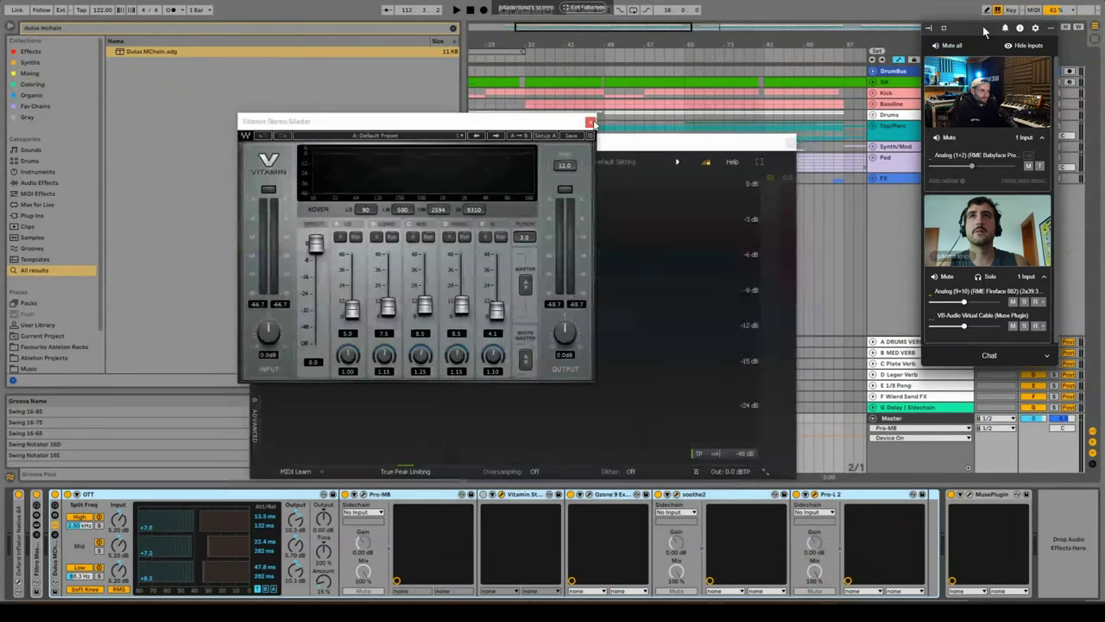
click(590, 122)
click(792, 141)
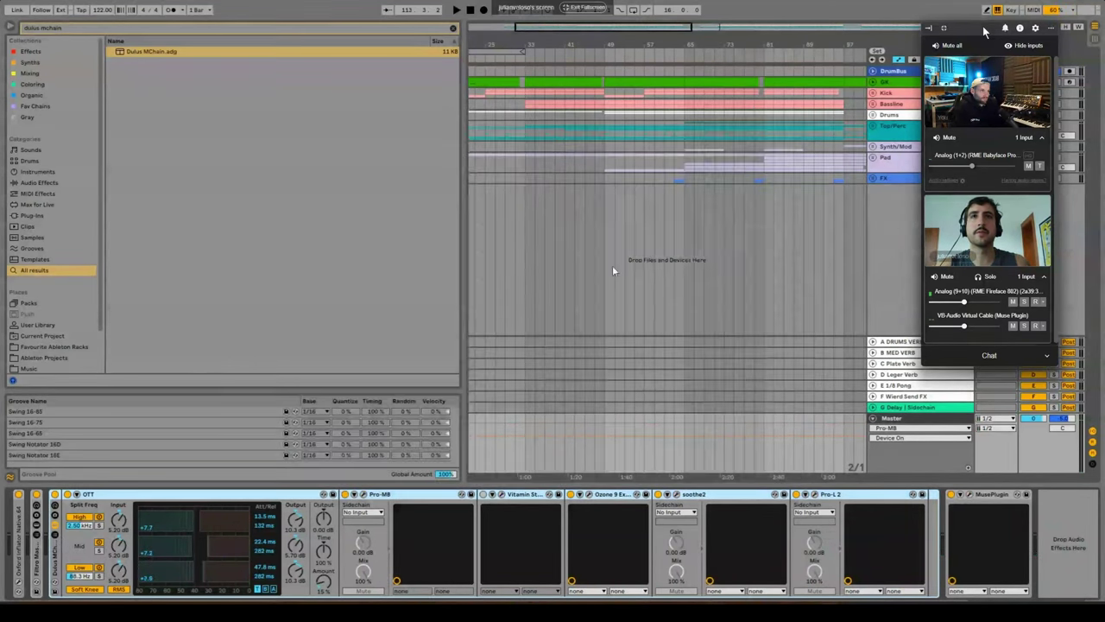
click(363, 494)
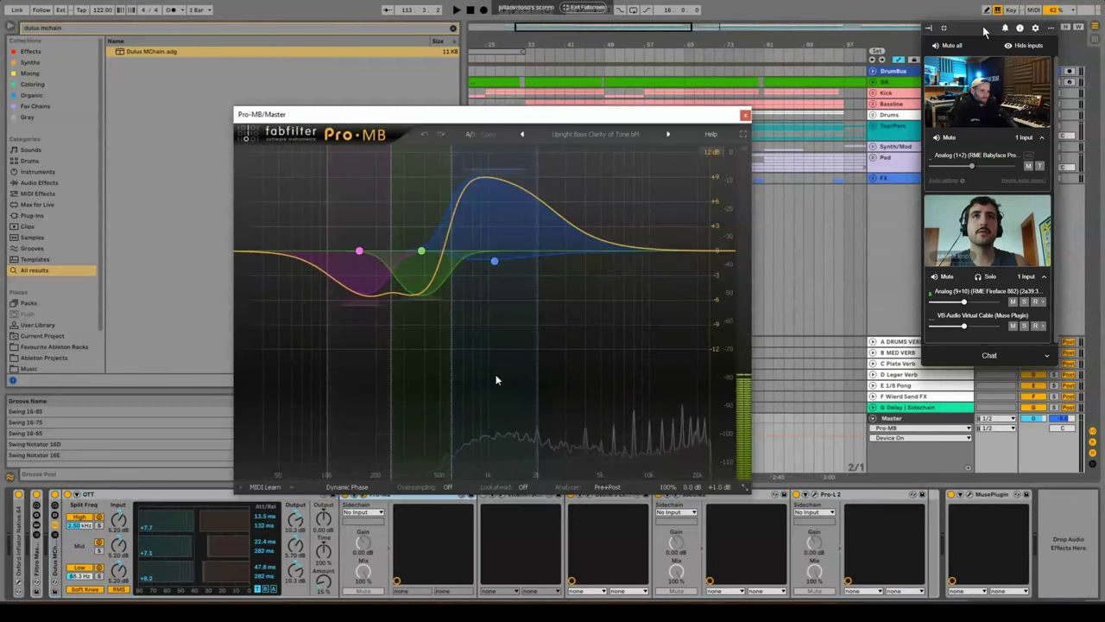
click(745, 115)
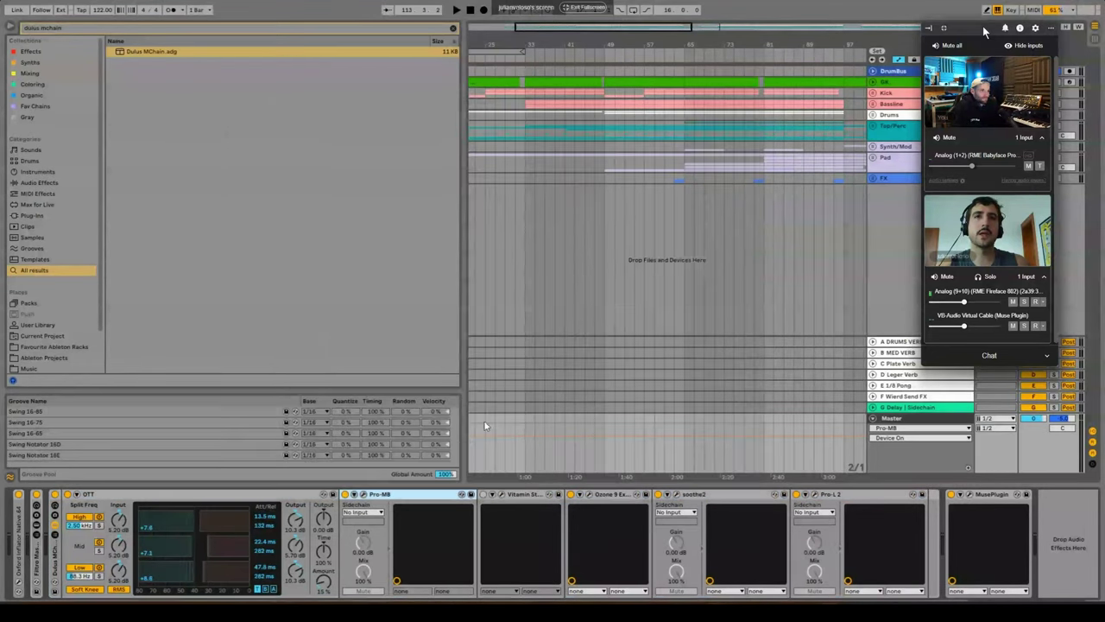
Inspect the Ozone 9 Exciter and soothe2 settings on the Master track and close their plug-in windows.
click(589, 497)
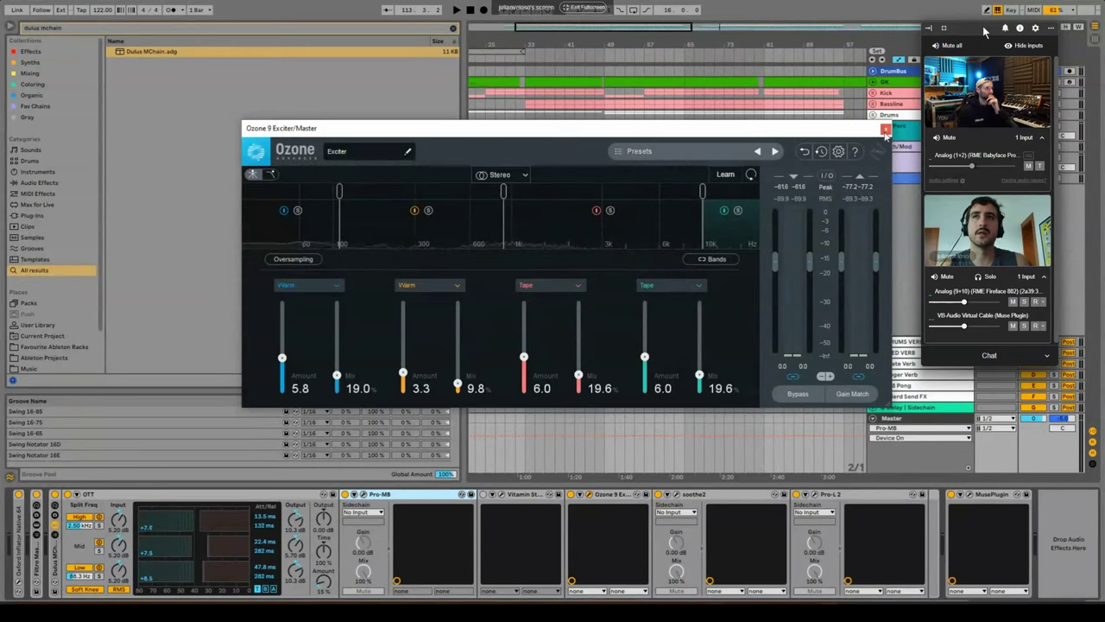
click(885, 128)
click(677, 495)
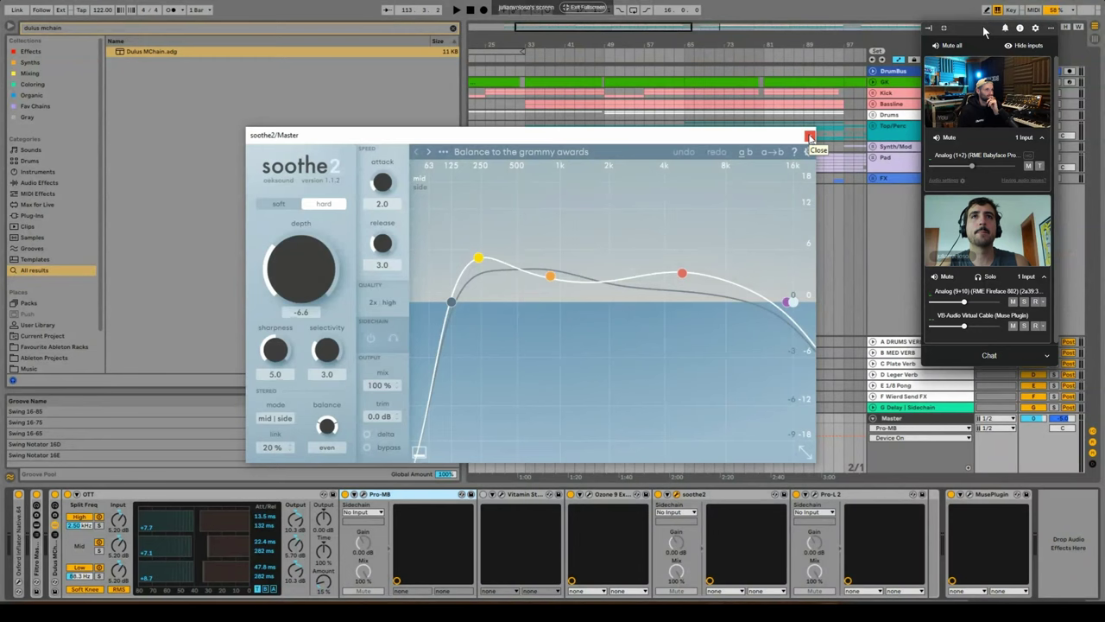
click(809, 137)
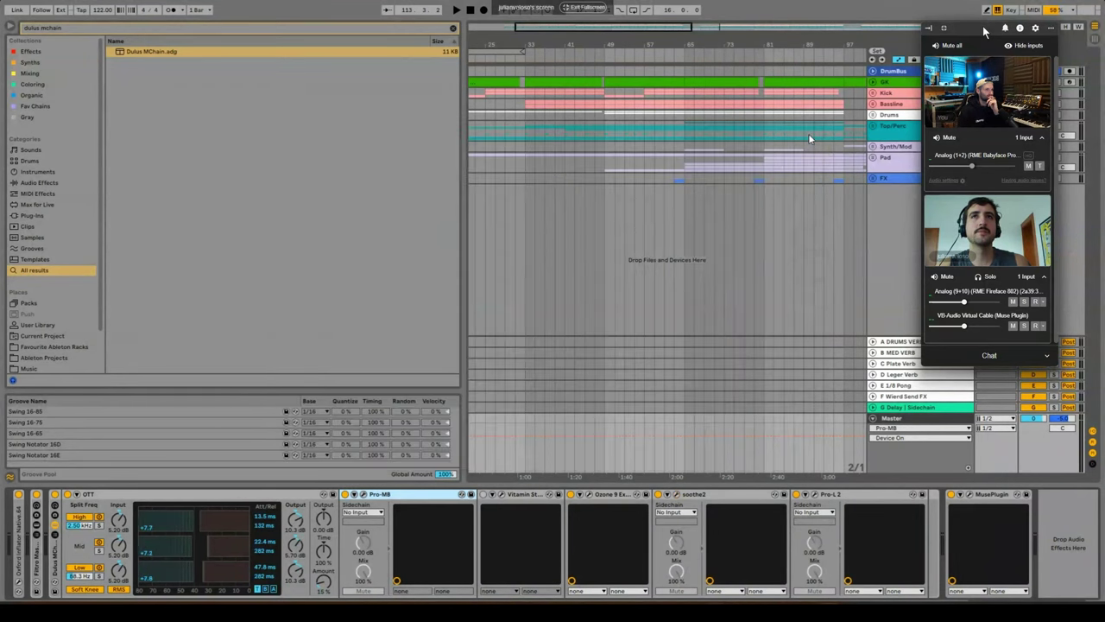
Turn on delta listening in soothe2 on the Master track and play the arrangement from bar 81.
click(677, 495)
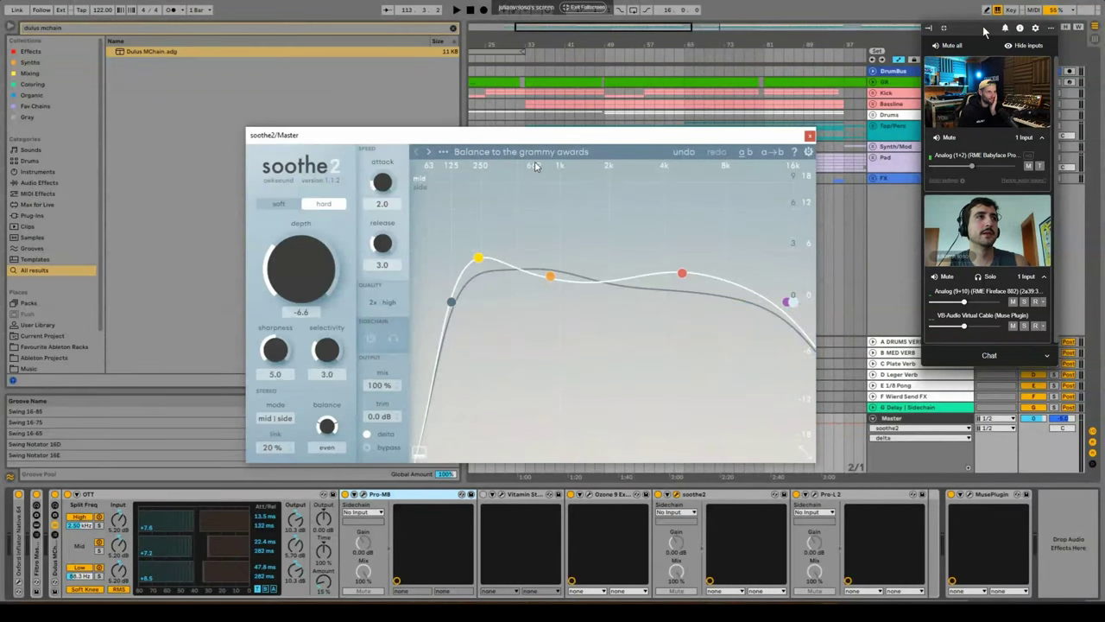
click(588, 152)
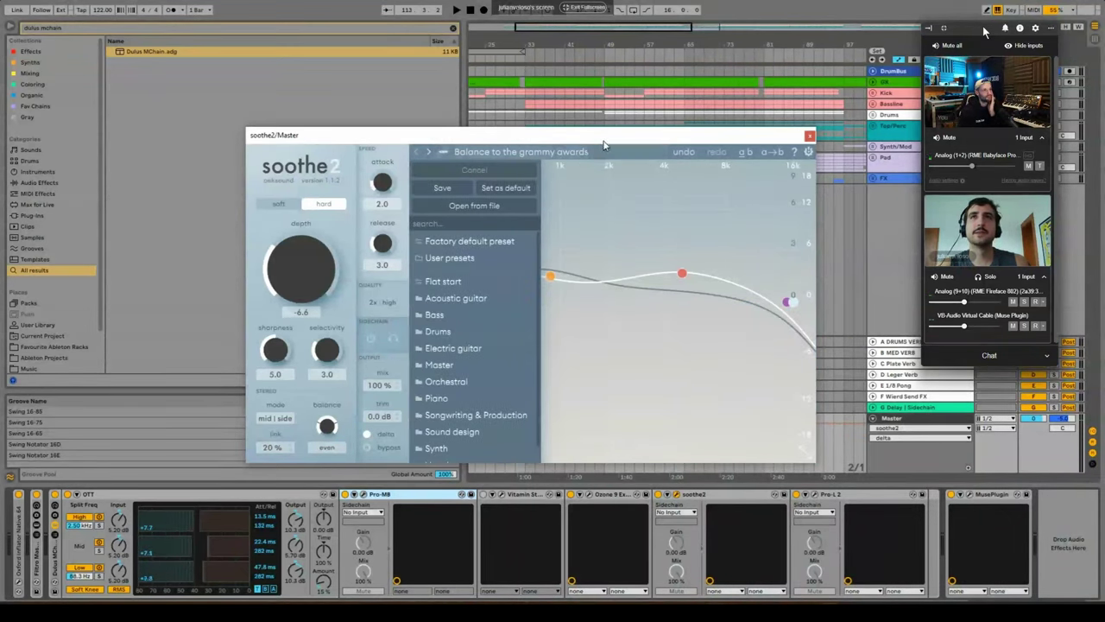
drag(605, 137, 601, 249)
click(724, 162)
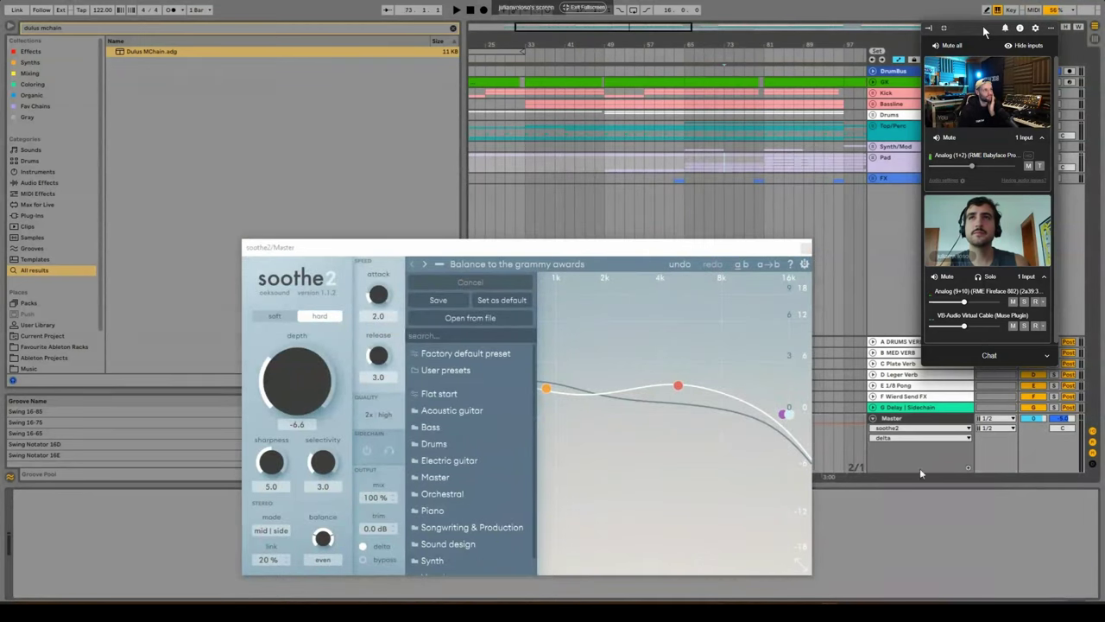
click(905, 419)
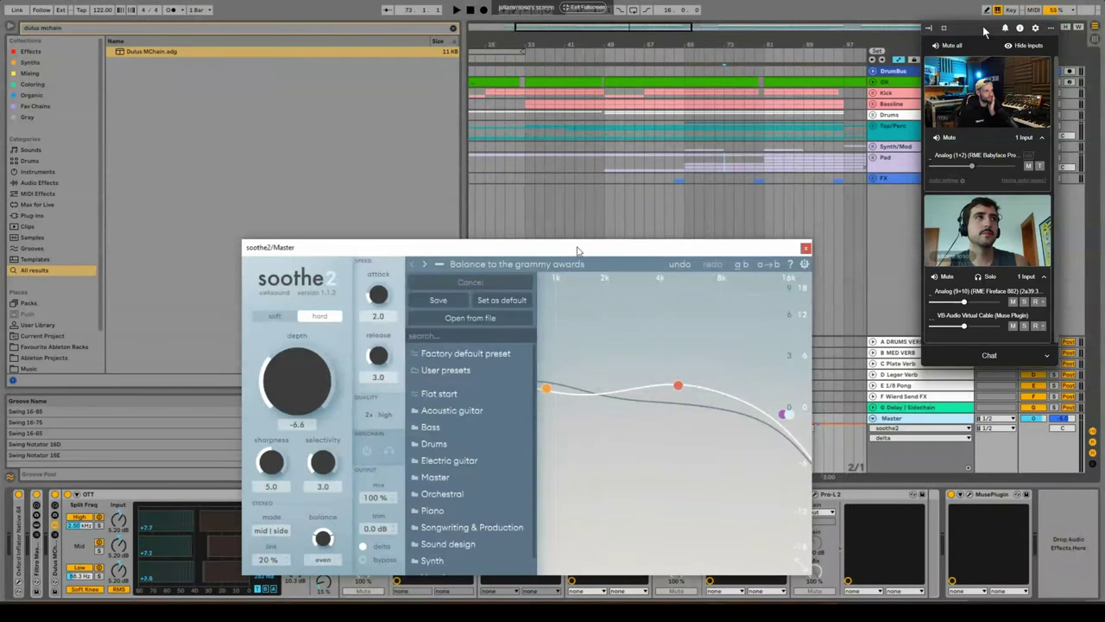
click(762, 168)
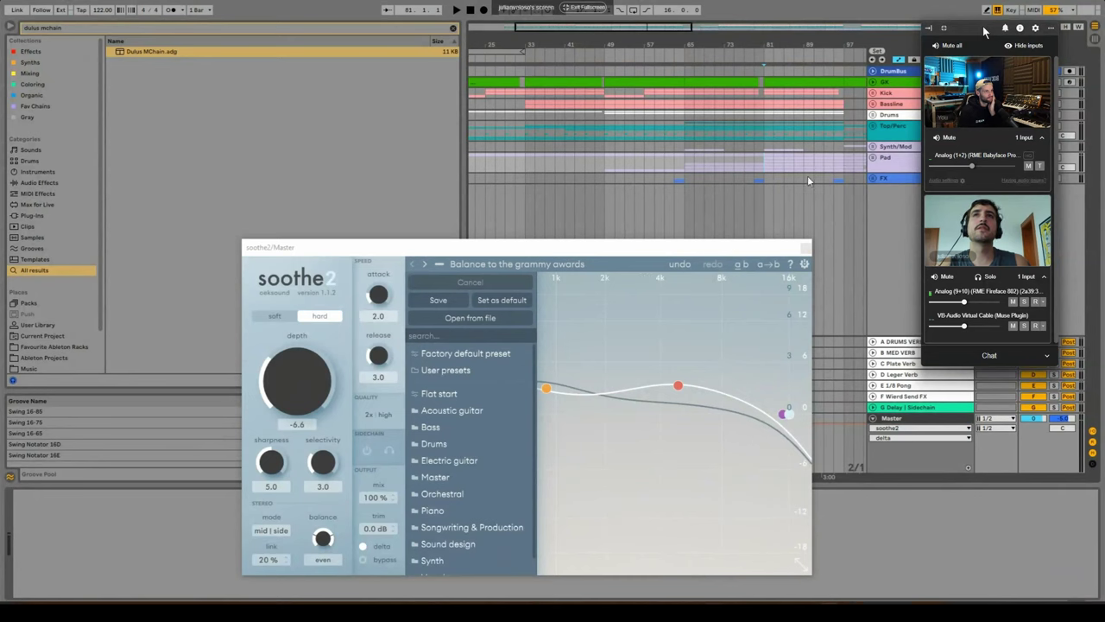
click(891, 75)
key(space)
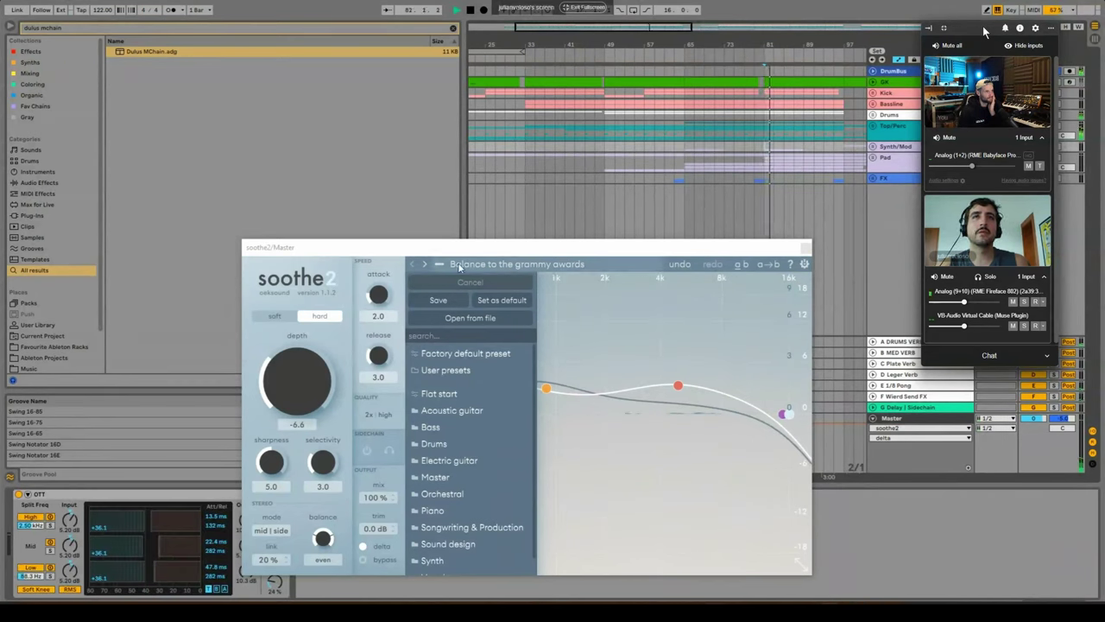
Set the soothe2 depth to -3.8, turn delta listening off and close the plug-in window.
mouse_move(322, 397)
mouse_down()
mouse_move(328, 317)
mouse_move(329, 388)
mouse_up()
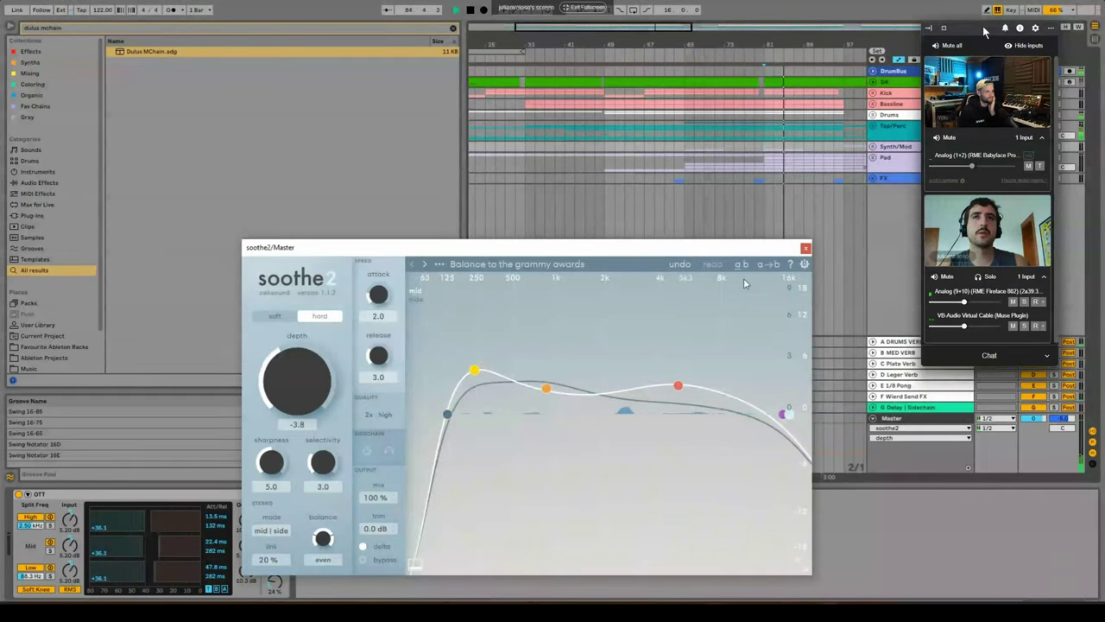
click(805, 248)
click(893, 419)
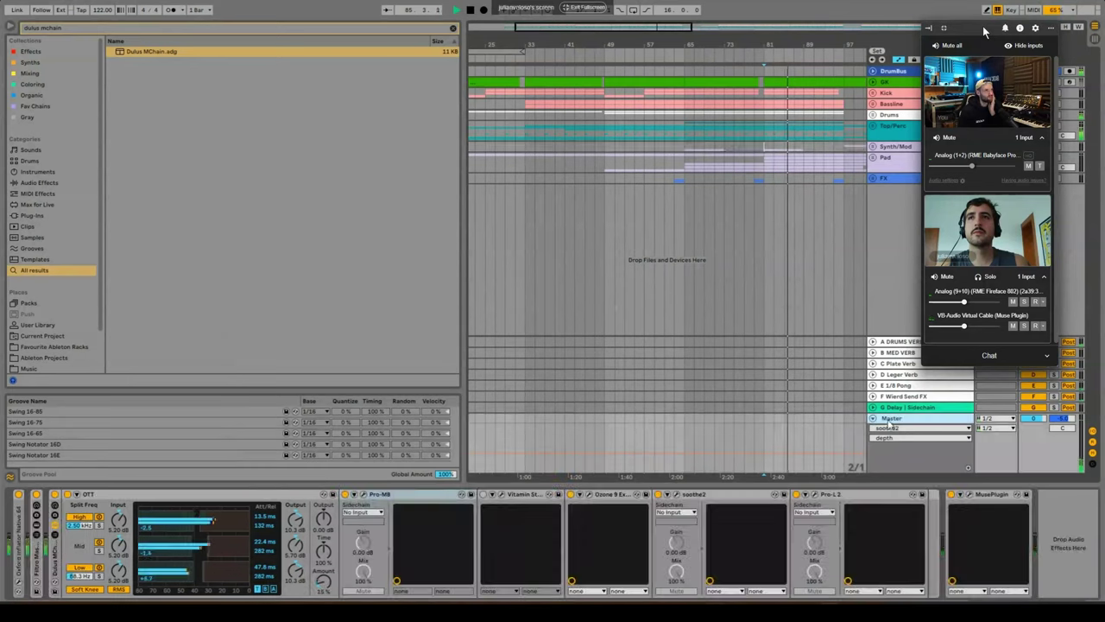
click(676, 496)
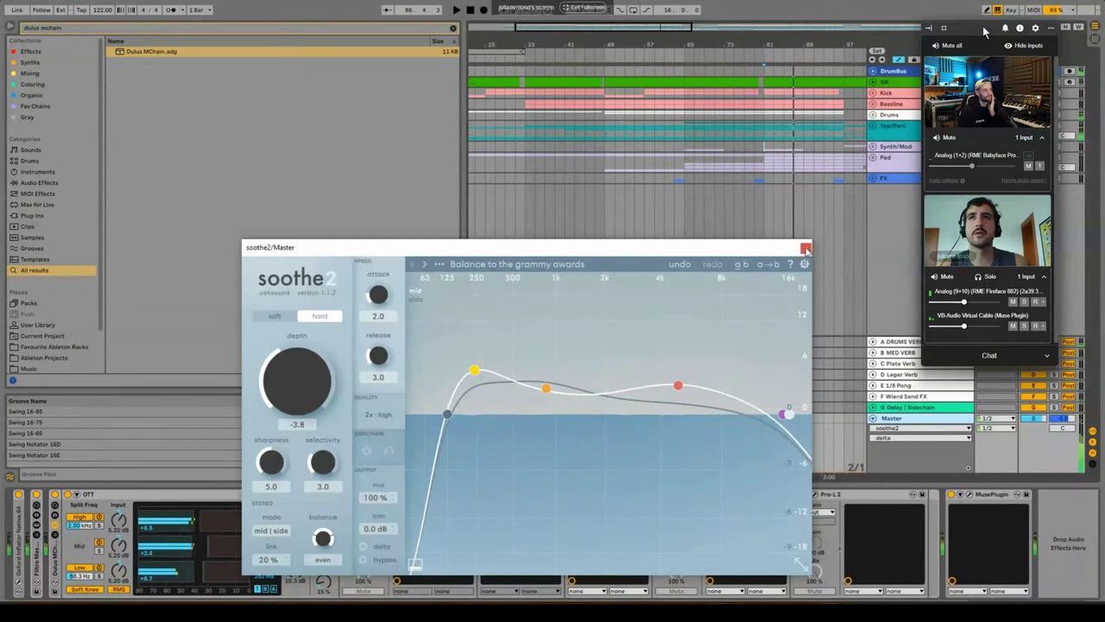
click(806, 249)
Check the gain of Pro-L 2 on the Master track, close its window and leave soothe2 and Pro-L 2 unfolded.
double_click(705, 493)
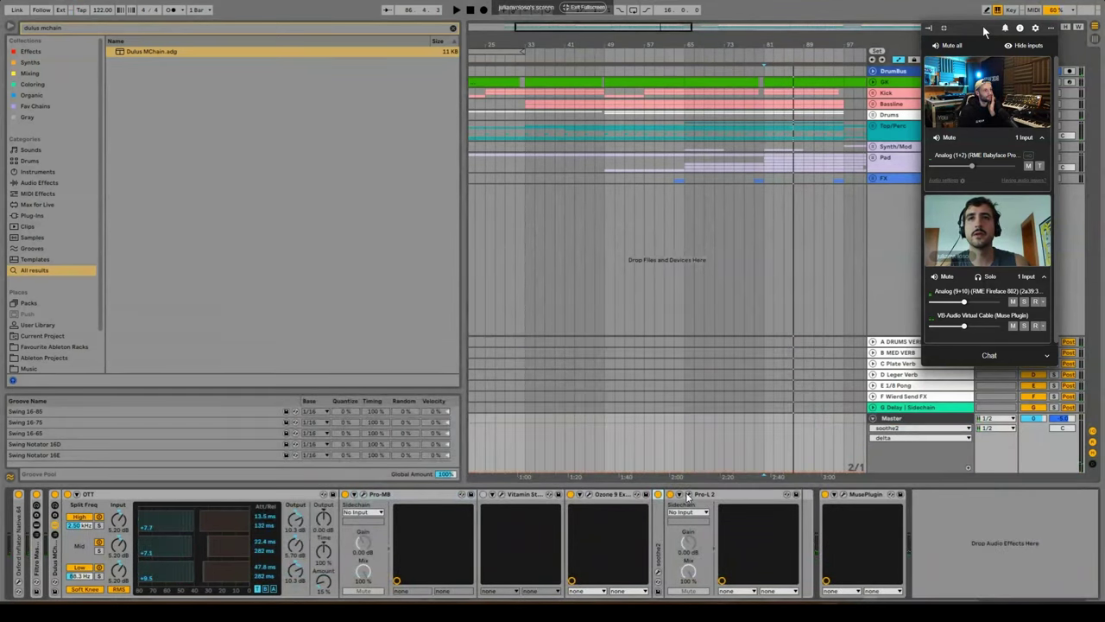
click(688, 494)
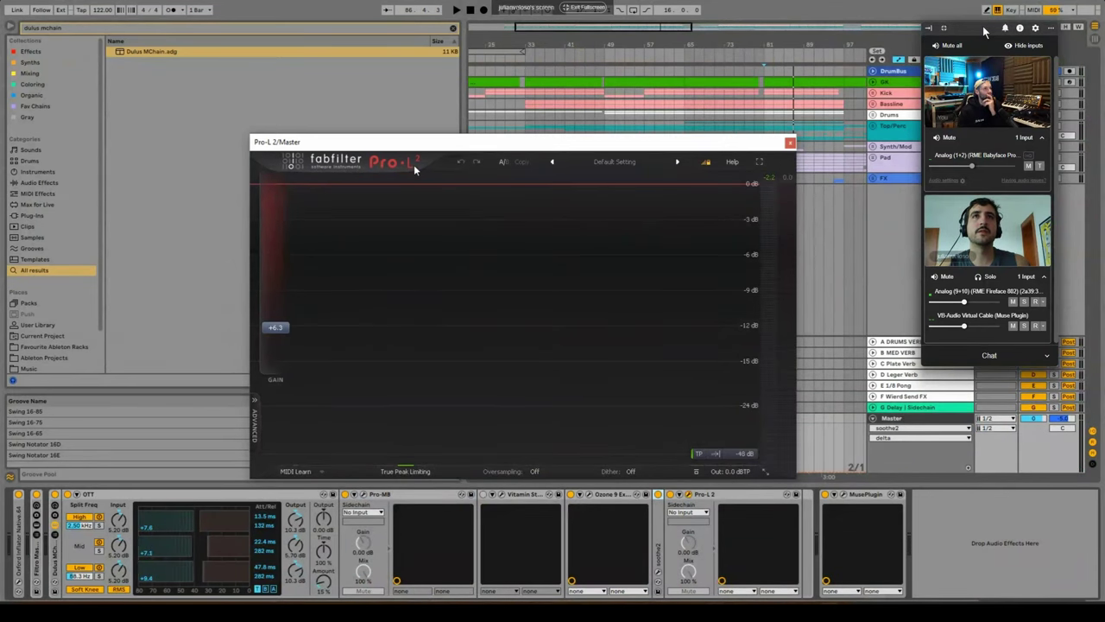
mouse_move(286, 336)
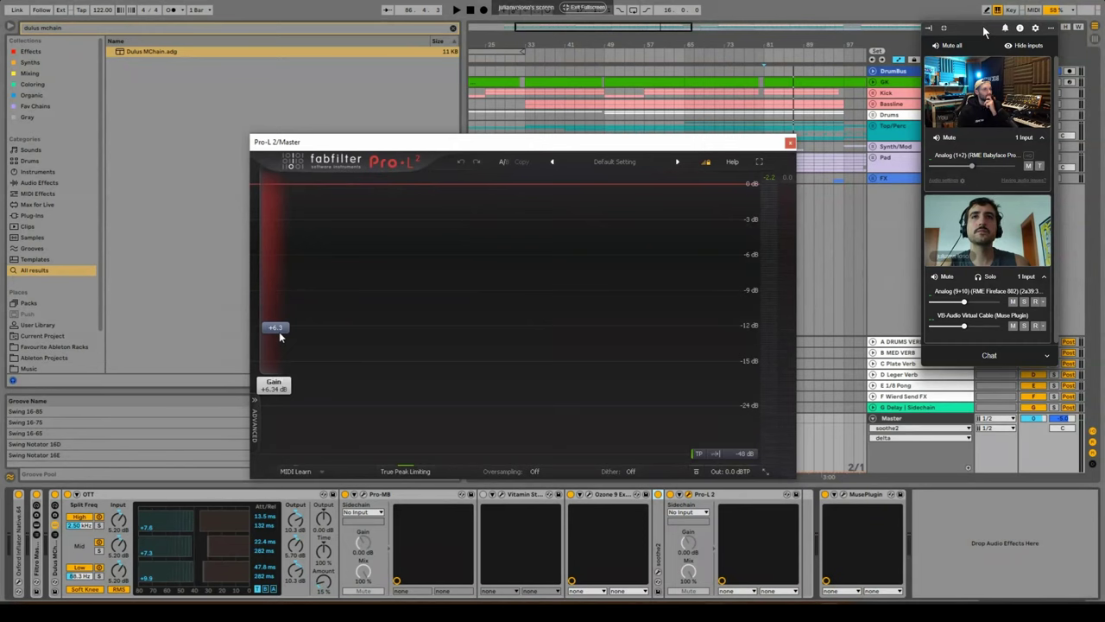
click(791, 141)
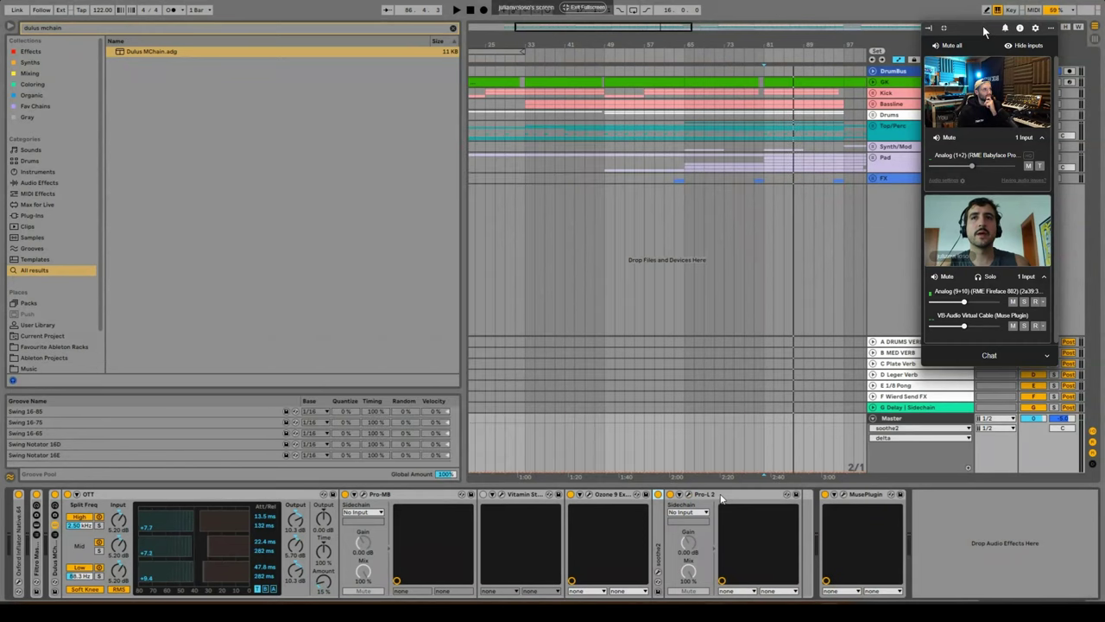
double_click(724, 496)
double_click(674, 528)
double_click(659, 526)
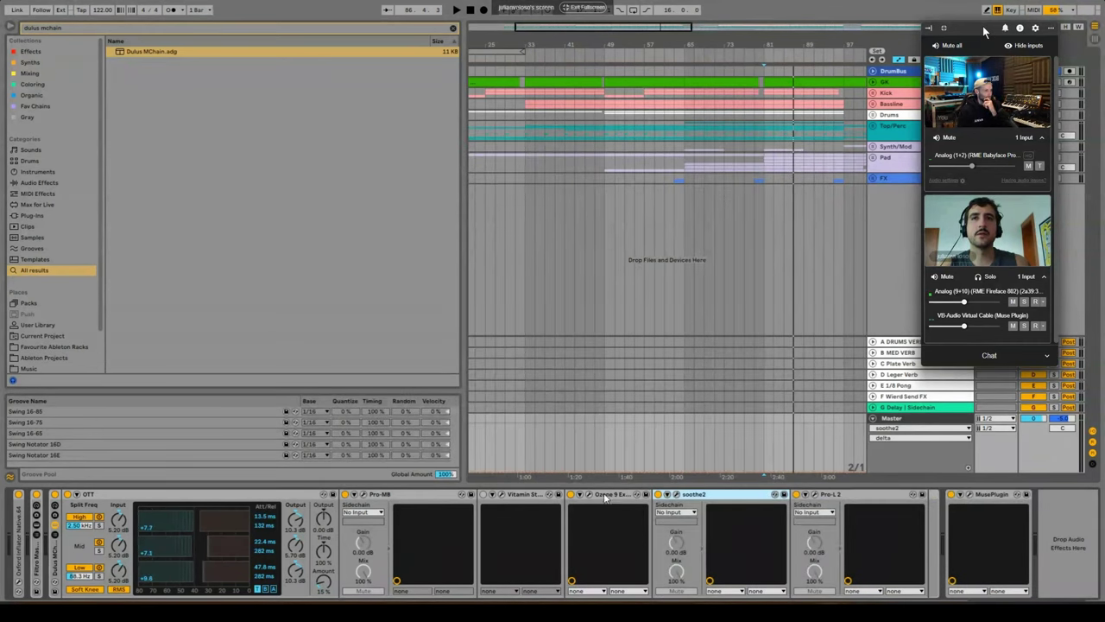
Delete the Vitamin plug-in from the Dulus MChain rack on the Master track.
double_click(527, 497)
double_click(481, 525)
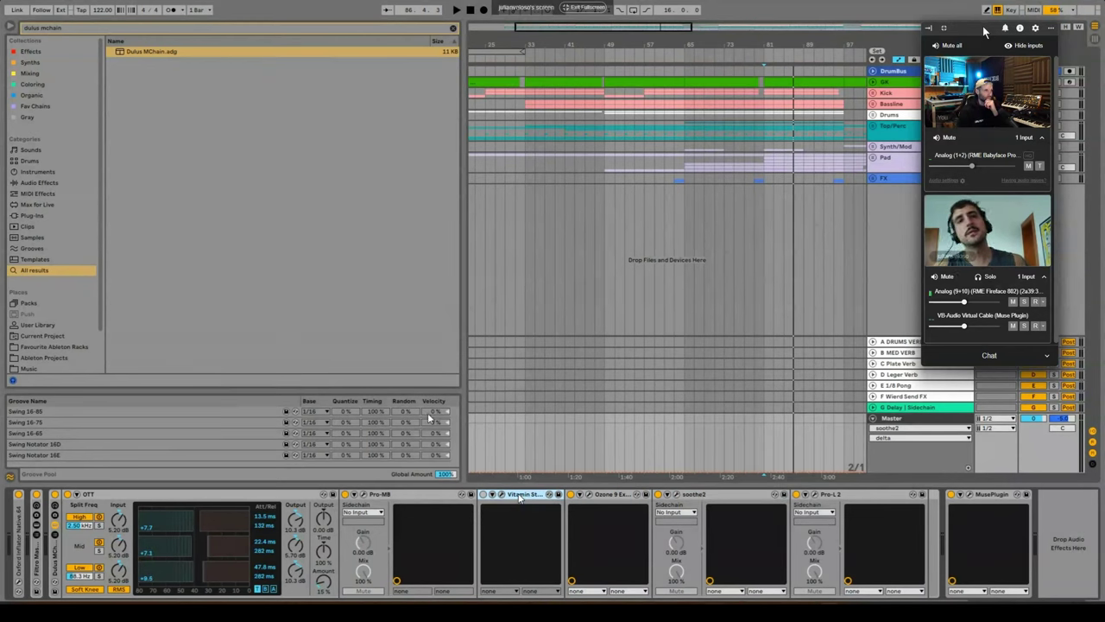
key(Delete)
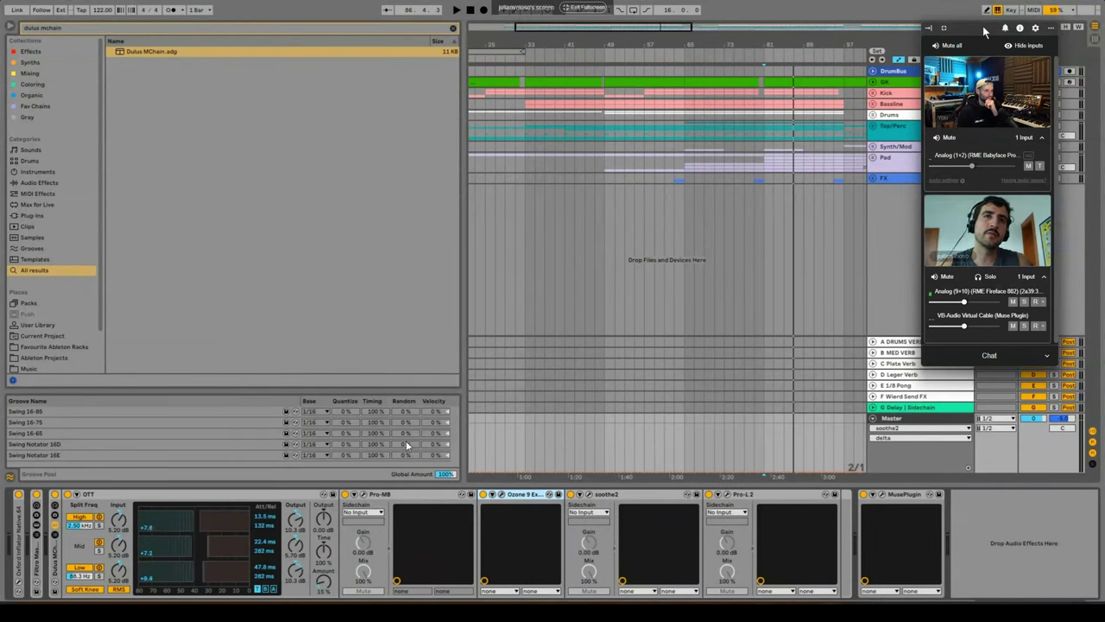
Review the device order in the Dulus MChain rack, going through OTT, Pro-MB, Ozone 9 Exciter, soothe2 and Pro-L 2.
click(118, 495)
click(406, 495)
click(522, 494)
click(639, 494)
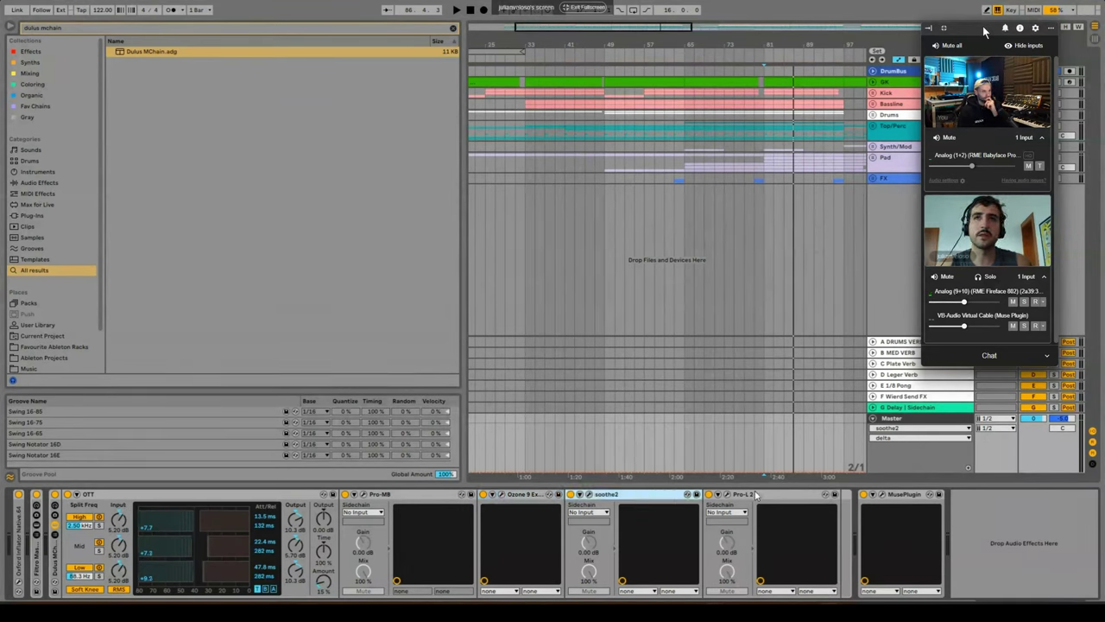
click(743, 497)
click(138, 496)
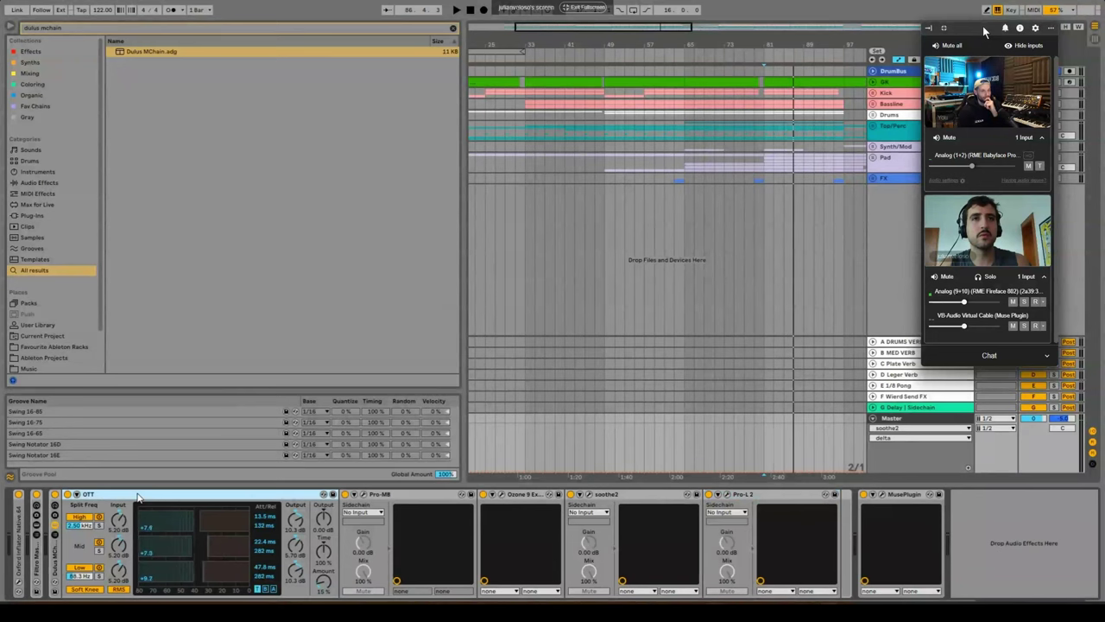
click(413, 496)
click(520, 497)
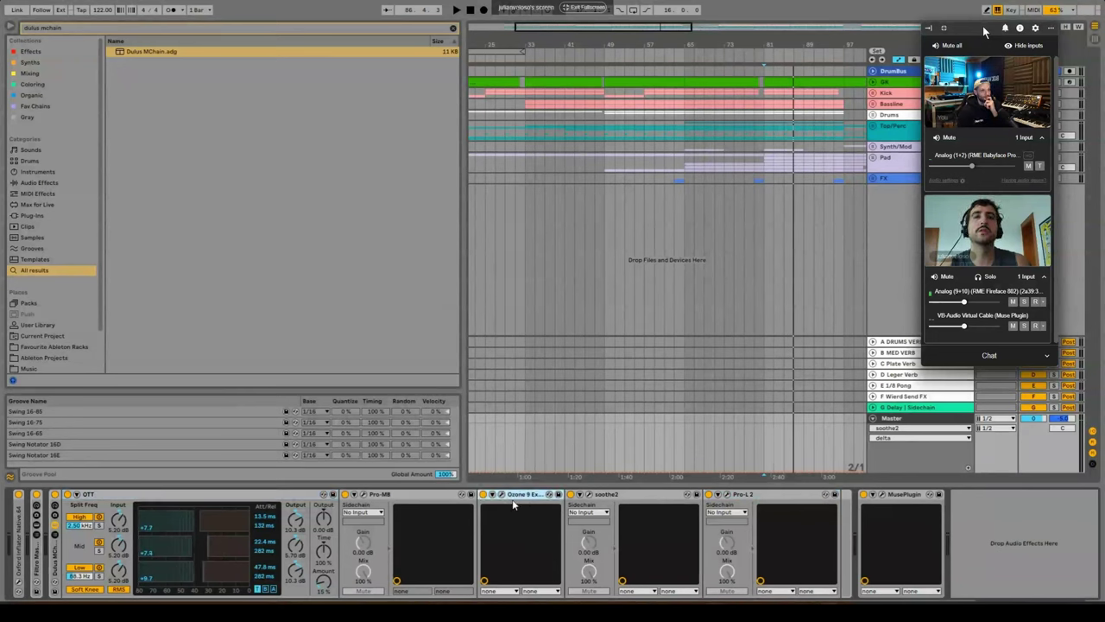
click(615, 494)
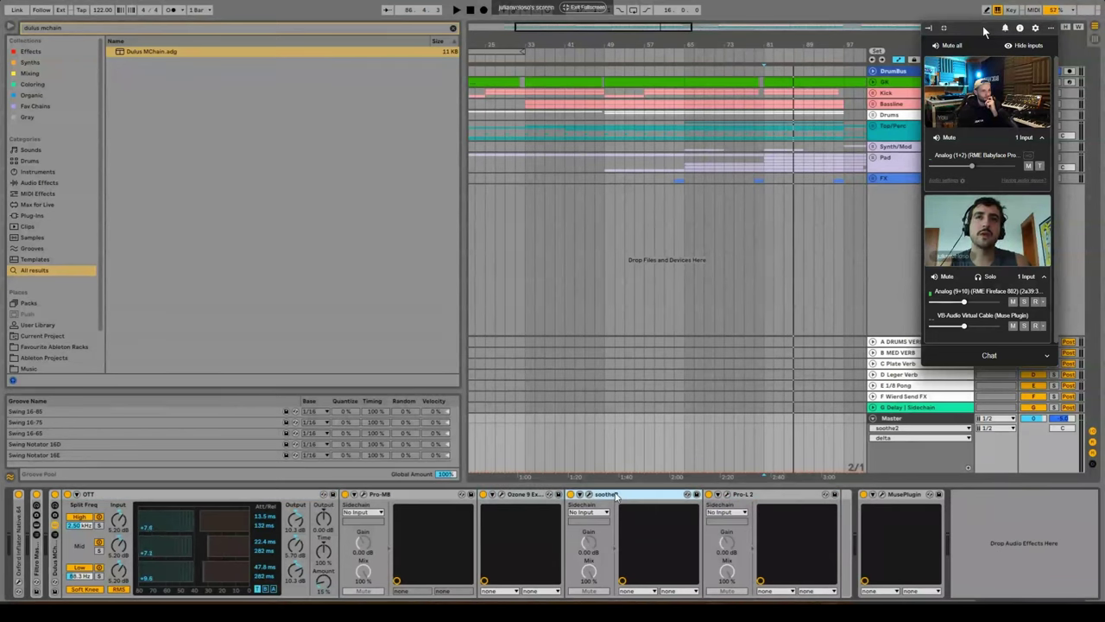
click(744, 495)
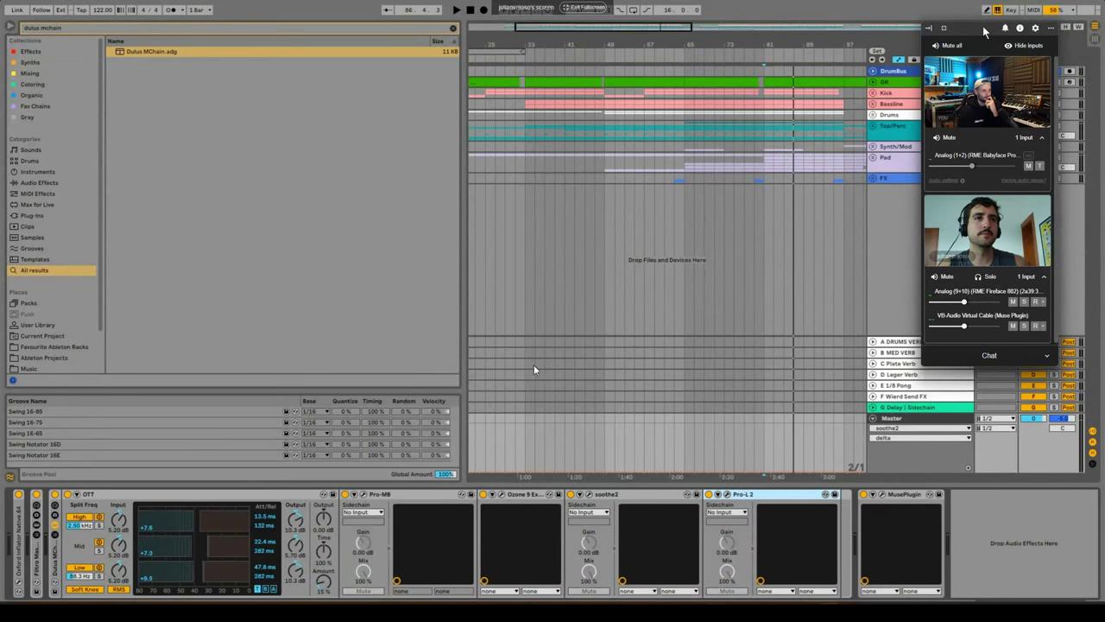
Fold the devices of the Dulus MChain rack and hide the device view and browser to enlarge the arrangement.
click(53, 568)
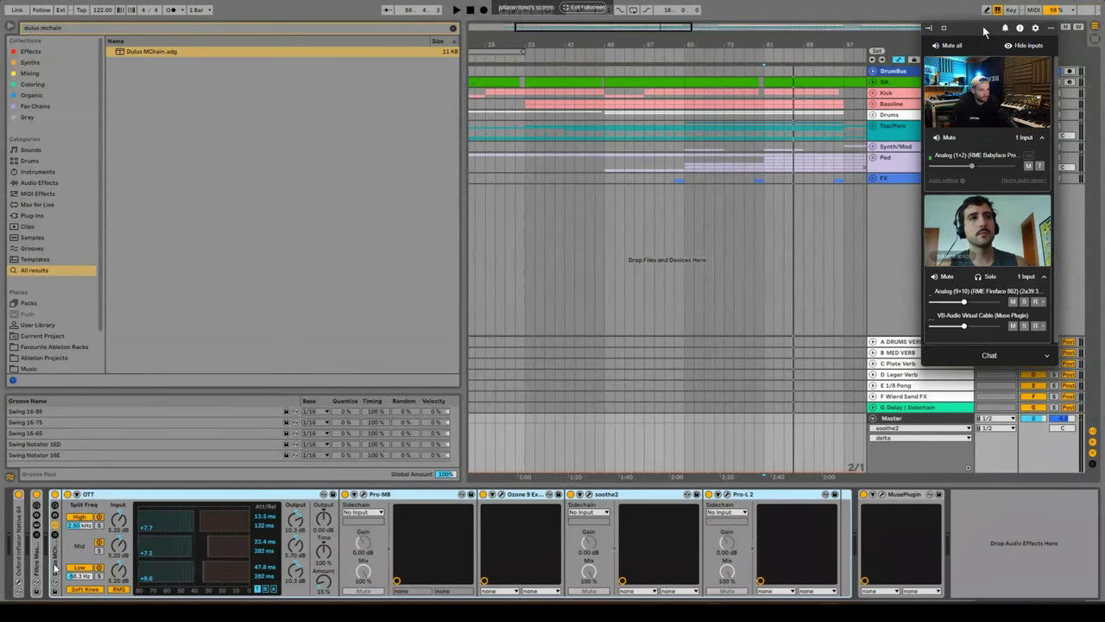
key(Delete)
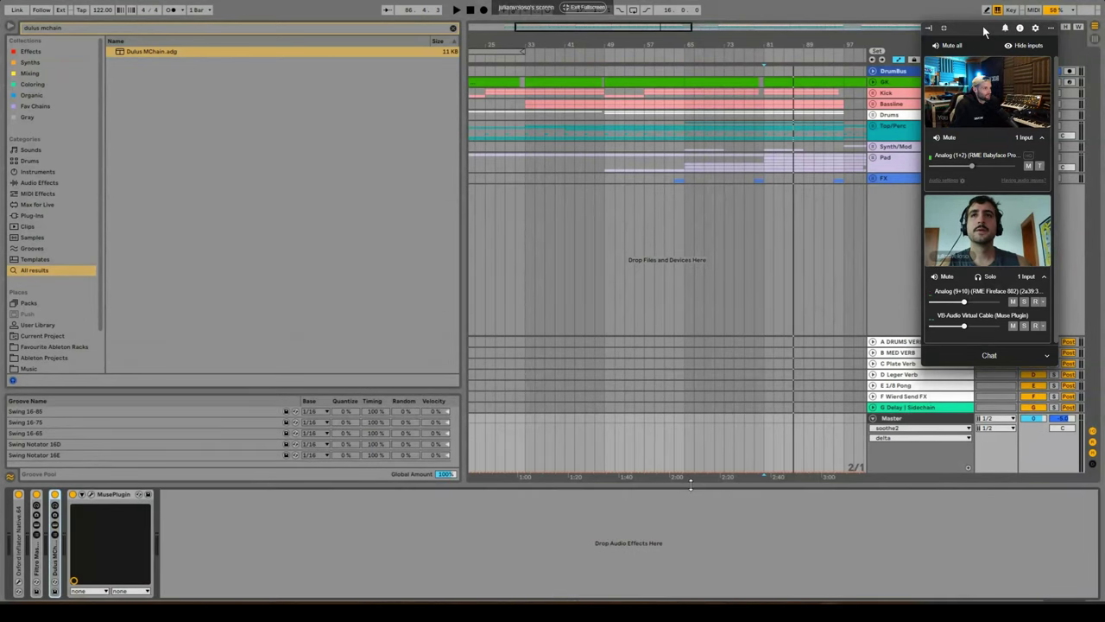
drag(691, 485, 690, 597)
click(452, 29)
key(ctrl+alt+b)
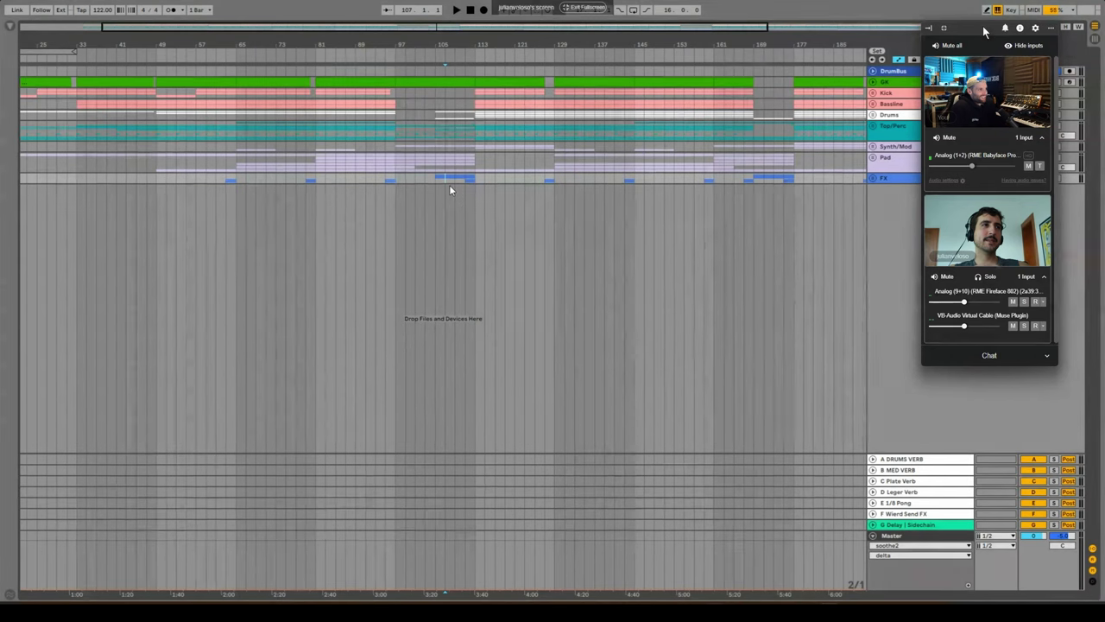
Unfold the Pad and Synth/Mod groups and examine the clips and automation of track 30 Zebra2.
drag(447, 183, 565, 149)
click(515, 164)
click(873, 158)
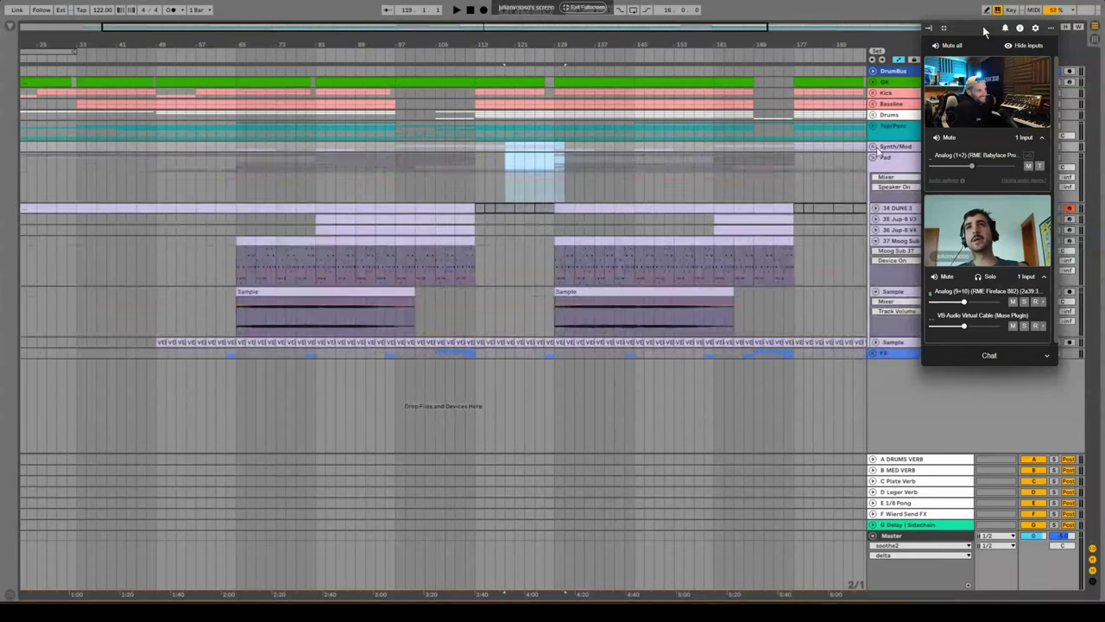
click(873, 147)
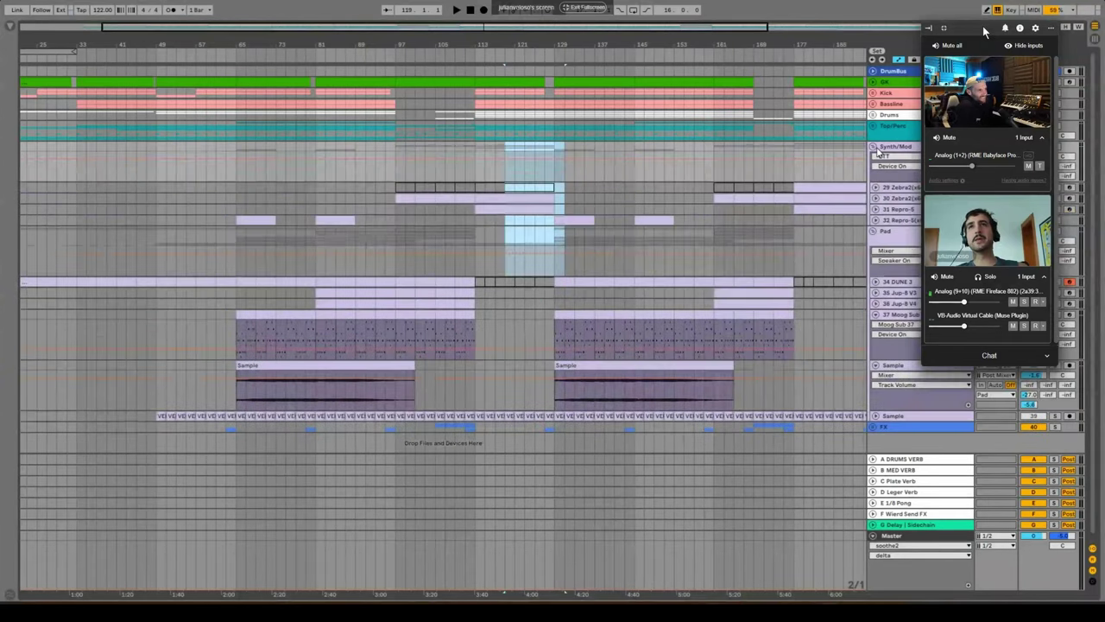
click(875, 198)
click(815, 216)
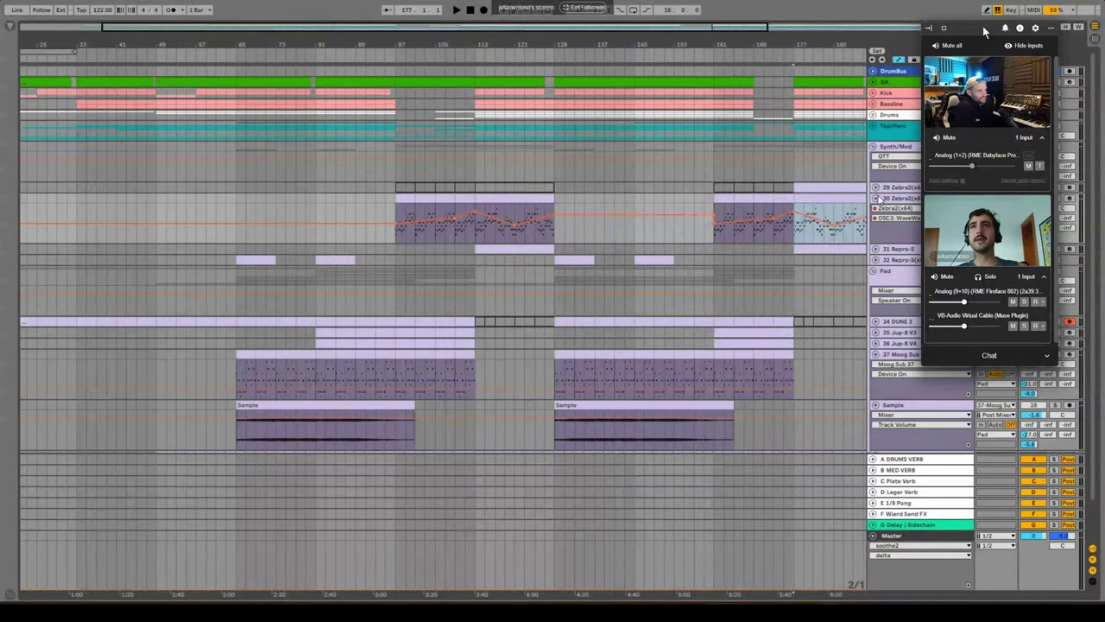
click(875, 198)
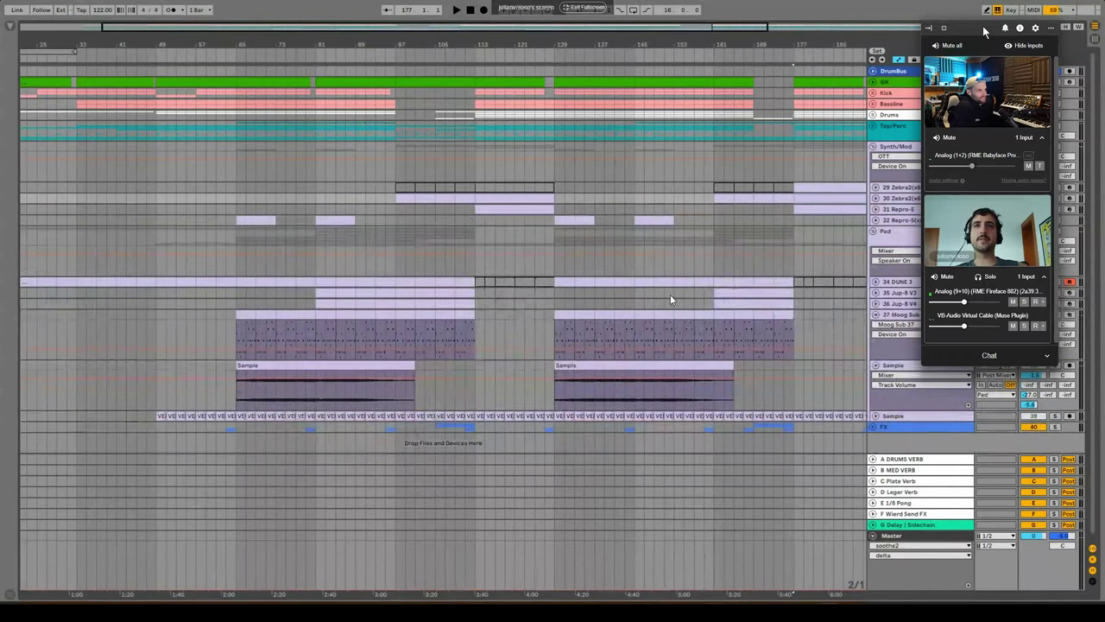
Check the Synth/Mod section from bar 129, fold the Synth/Mod and Pad groups, and select the Pad section from bar 129.
click(641, 276)
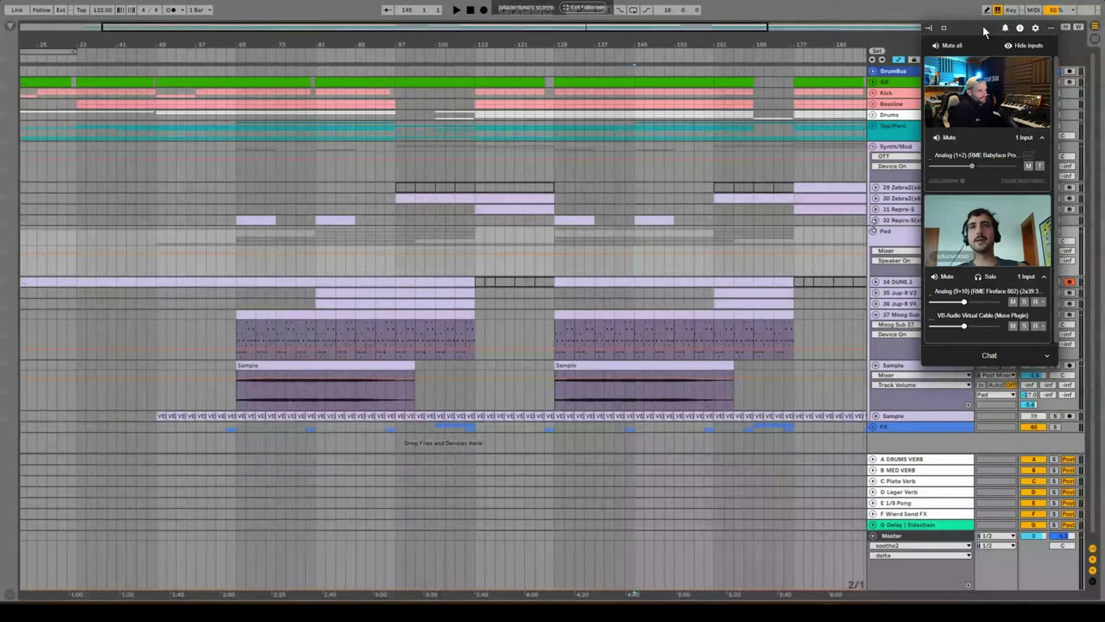
drag(559, 149, 654, 147)
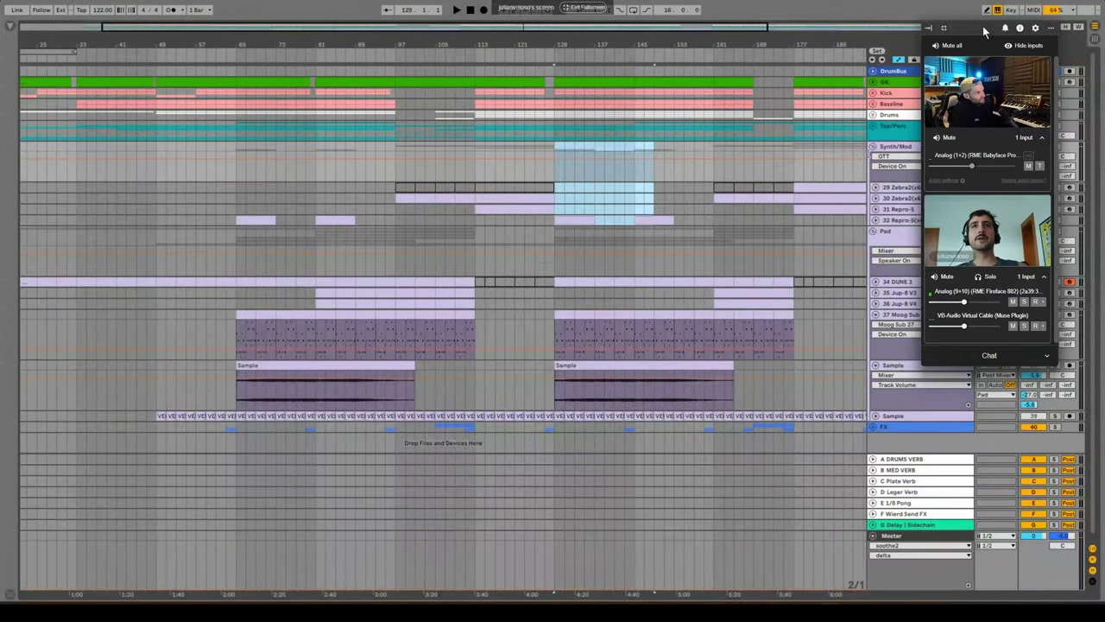
click(873, 146)
click(873, 157)
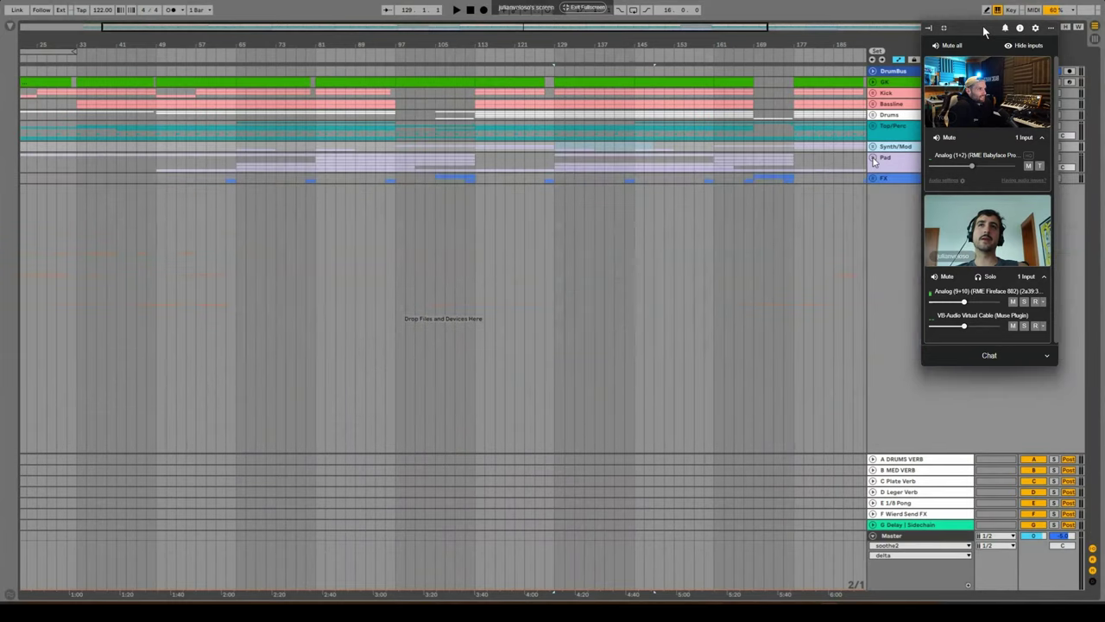
drag(557, 161, 614, 161)
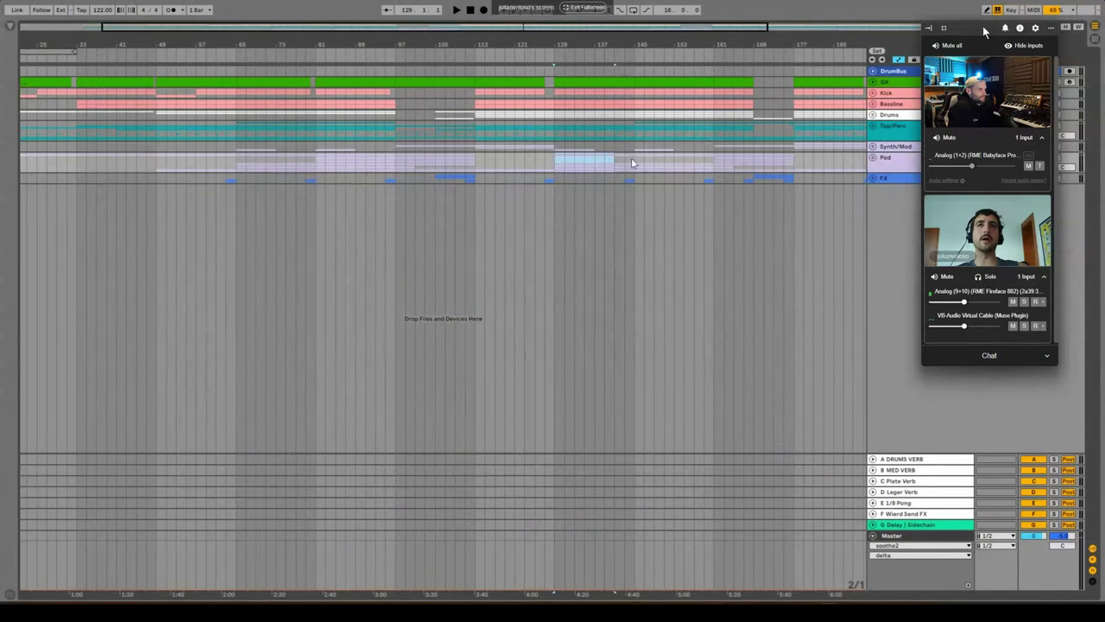
Select the Synth/Mod and Pad section from bar 113 to bar 129 to check it within the whole arrangement.
drag(476, 161, 554, 164)
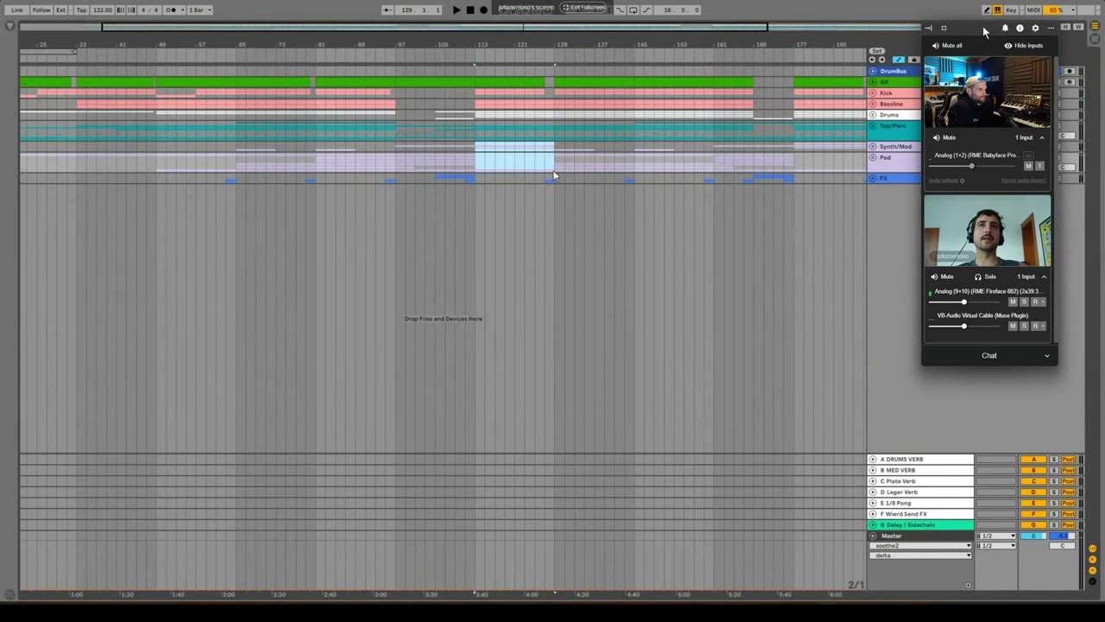
drag(562, 44, 562, 34)
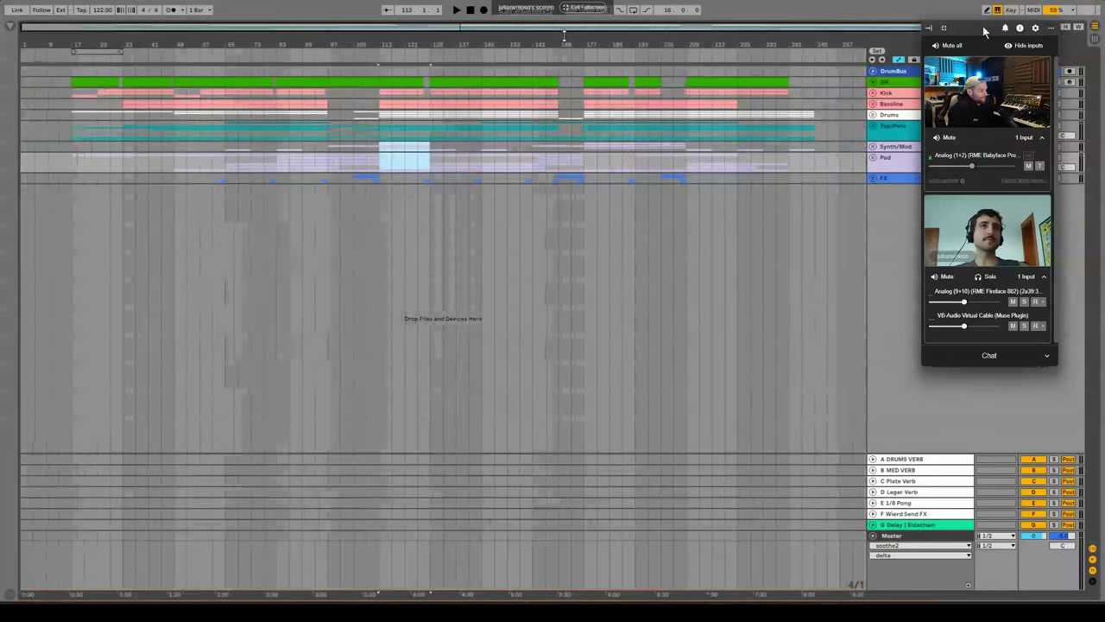
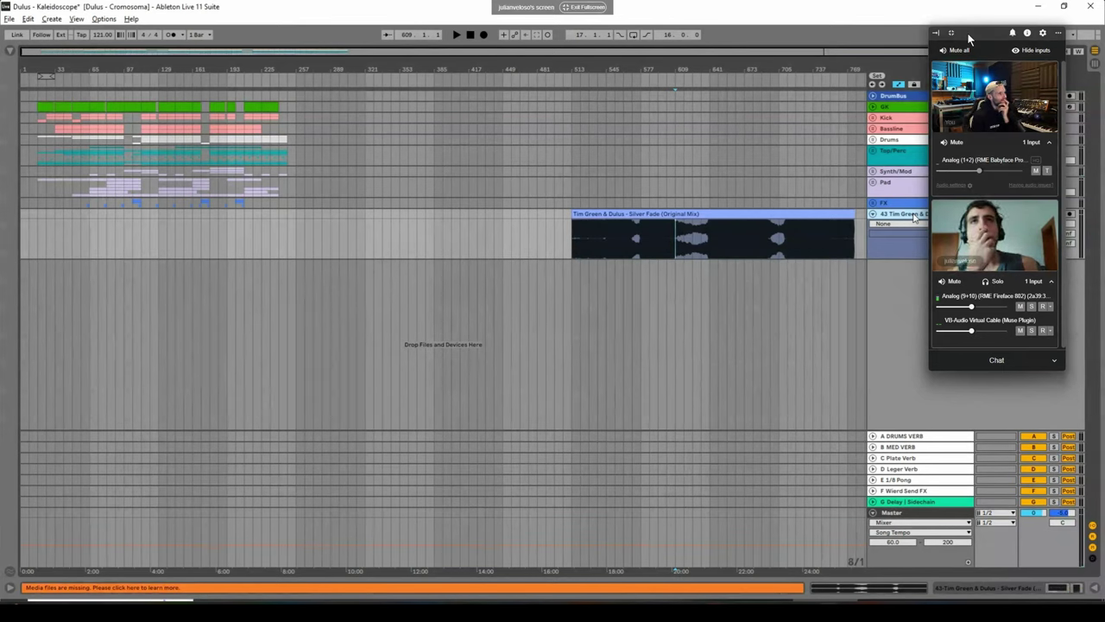
Select across the Silver Fade (Original Mix) reference clip from bar 513 to review its overall structure.
drag(636, 236, 826, 230)
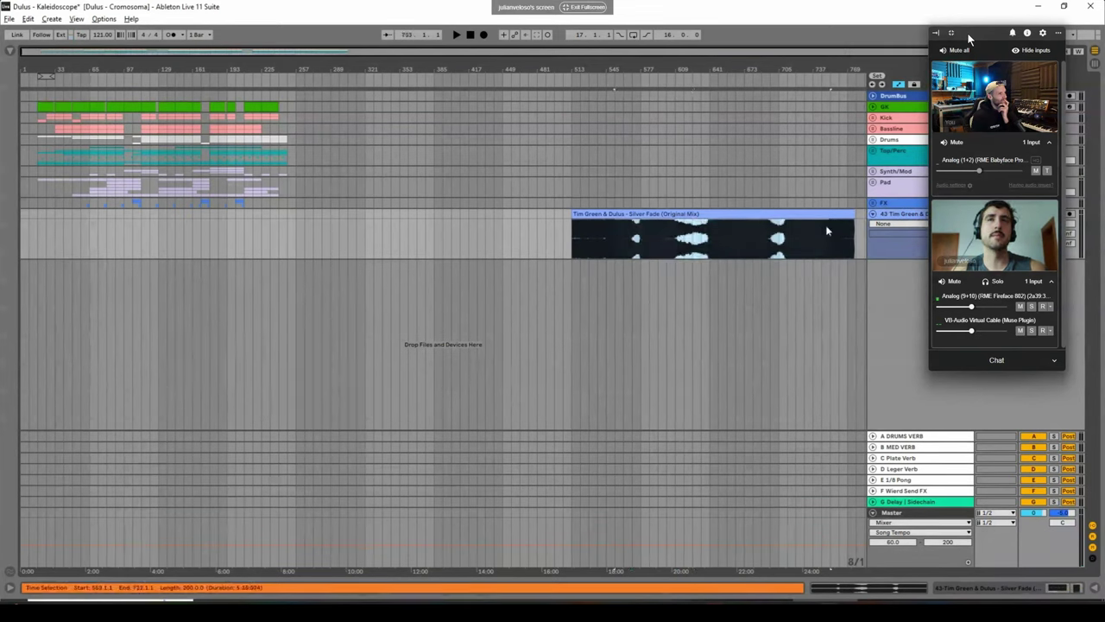
drag(572, 242, 849, 225)
key(z)
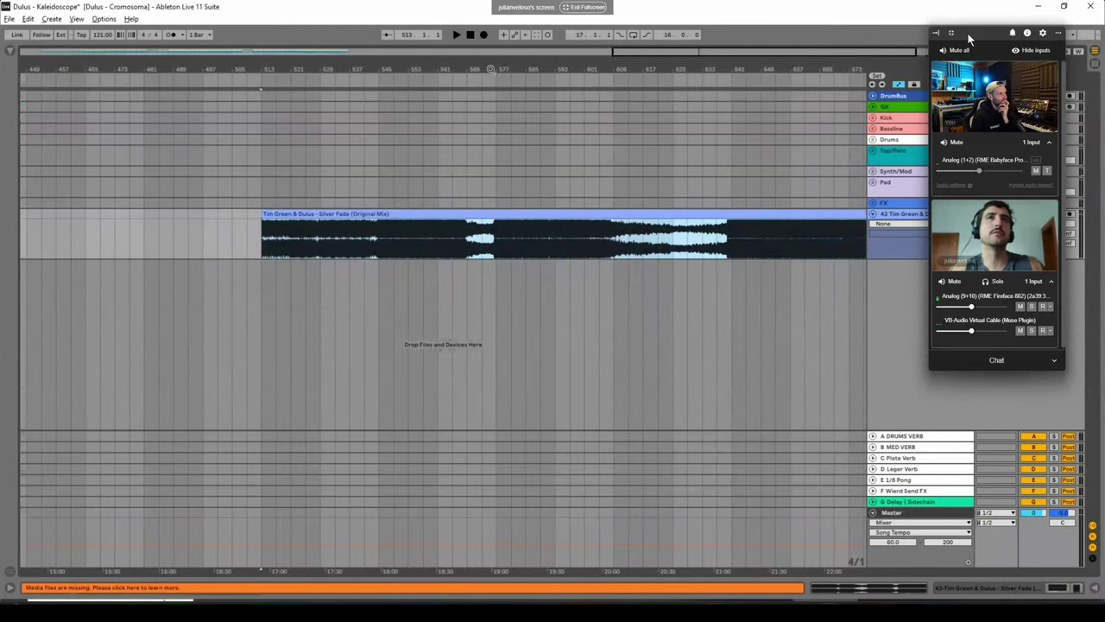
Listen through the reference track's first break from bar 569, sampling bar 572 and the section after the break.
drag(491, 69, 490, 129)
click(437, 246)
click(435, 238)
key(space)
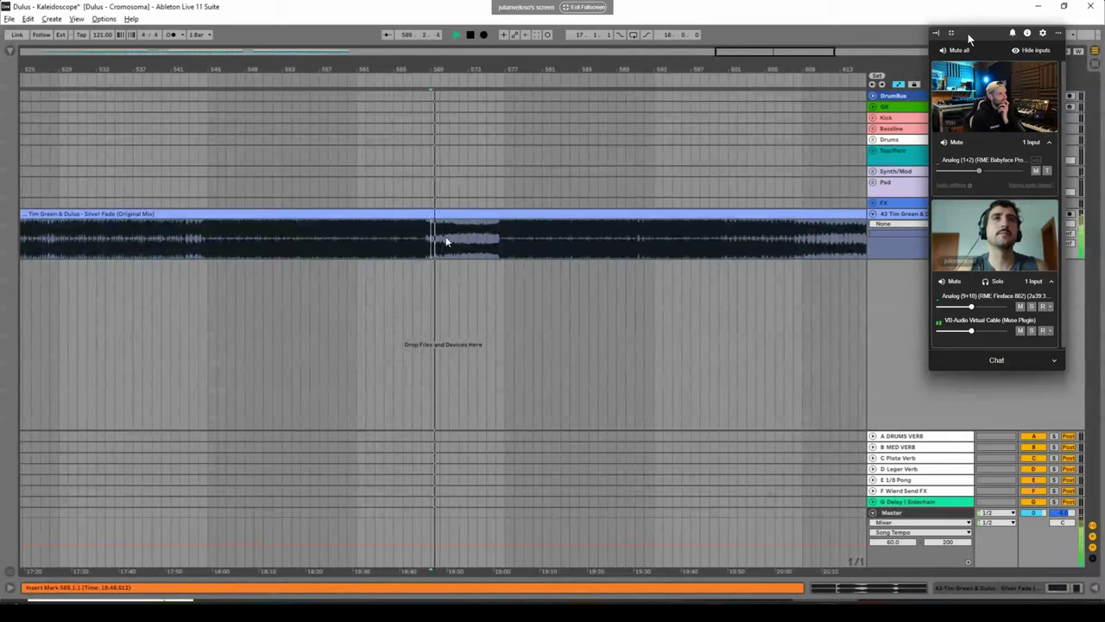
click(467, 239)
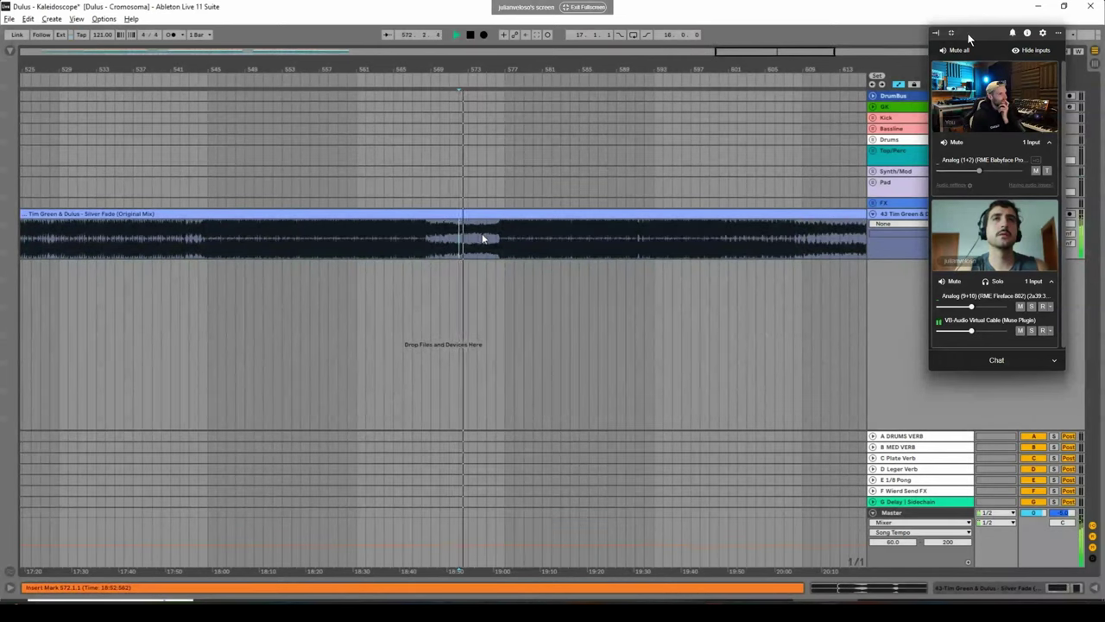
click(489, 239)
click(506, 241)
key(space)
drag(513, 71, 333, 57)
key(space)
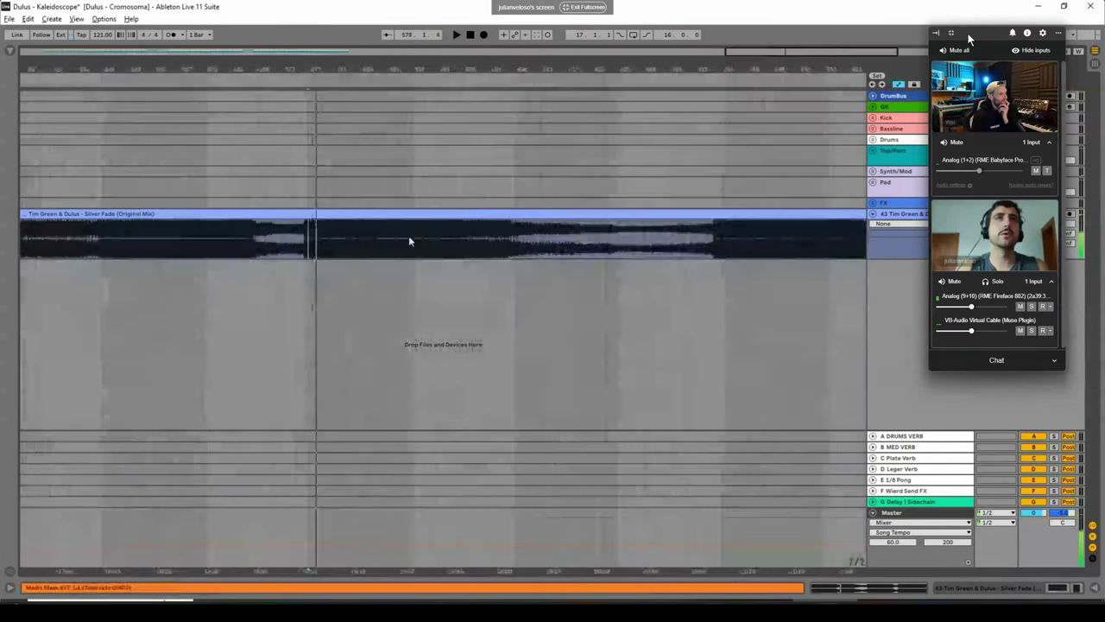
Listen to the start of the reference track's longer second break from bar 613.
drag(558, 72, 371, 59)
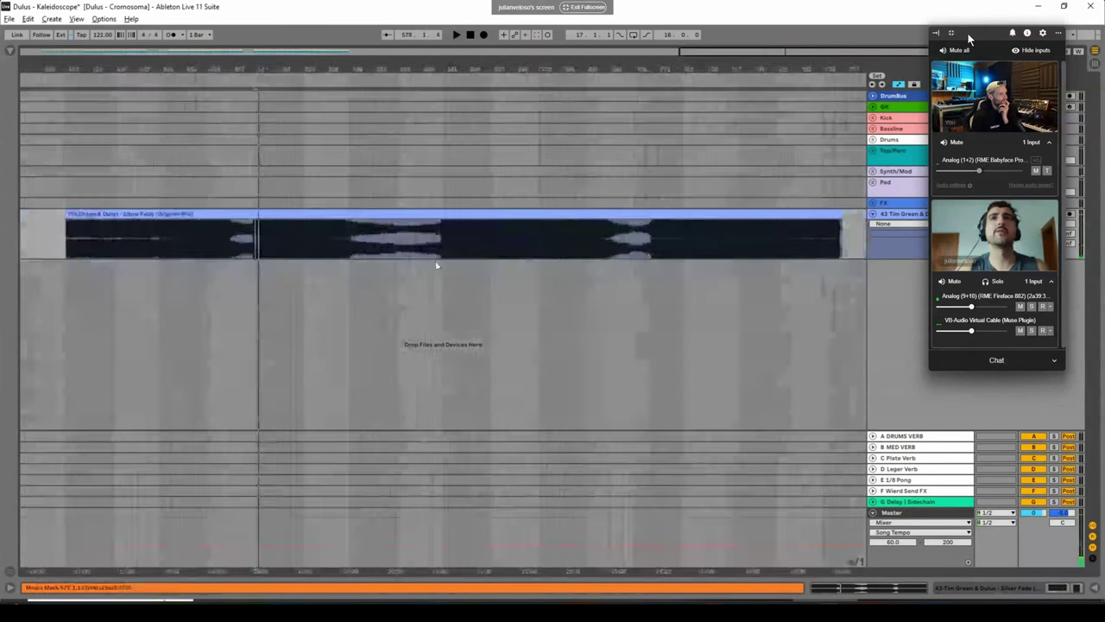
click(361, 247)
key(space)
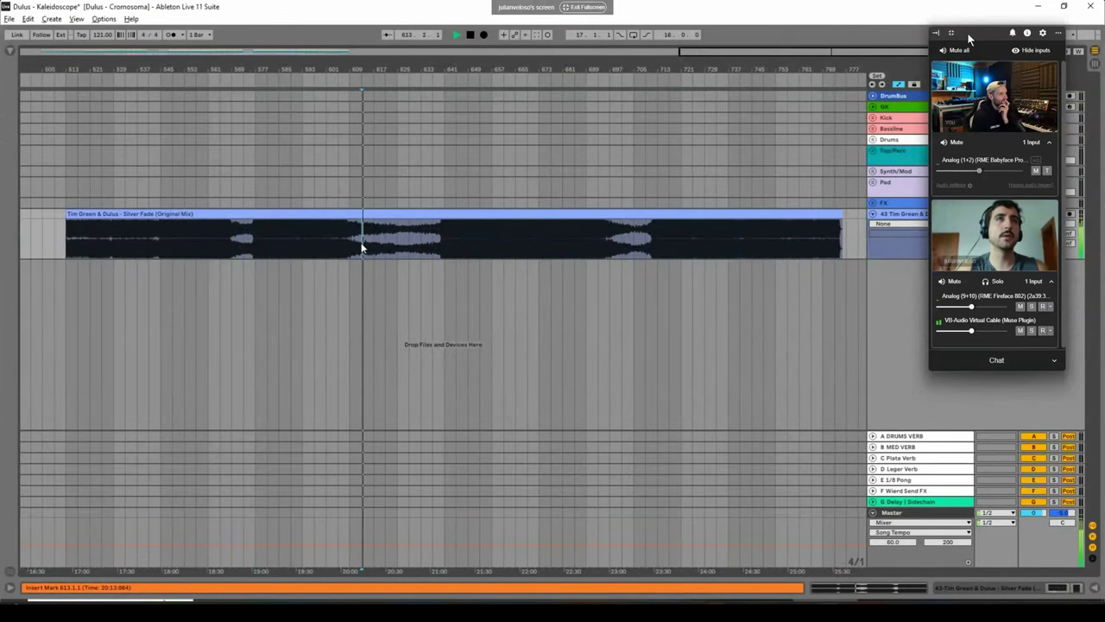
key(space)
Compare the reference track's sections after the first and second breaks, marking spots such as bar 673.
click(542, 235)
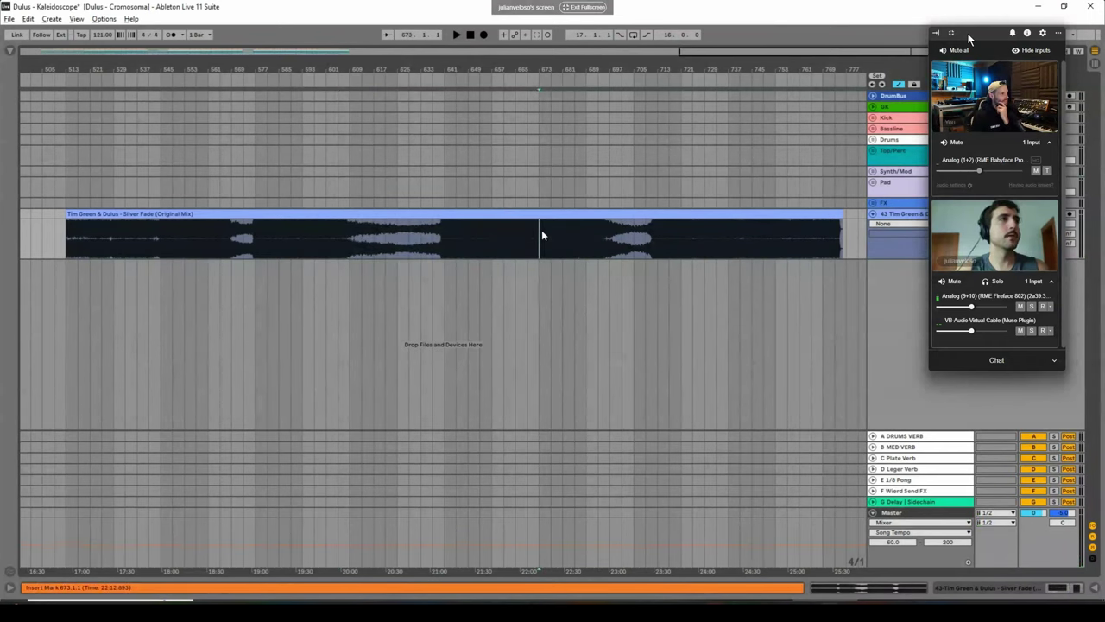
click(278, 237)
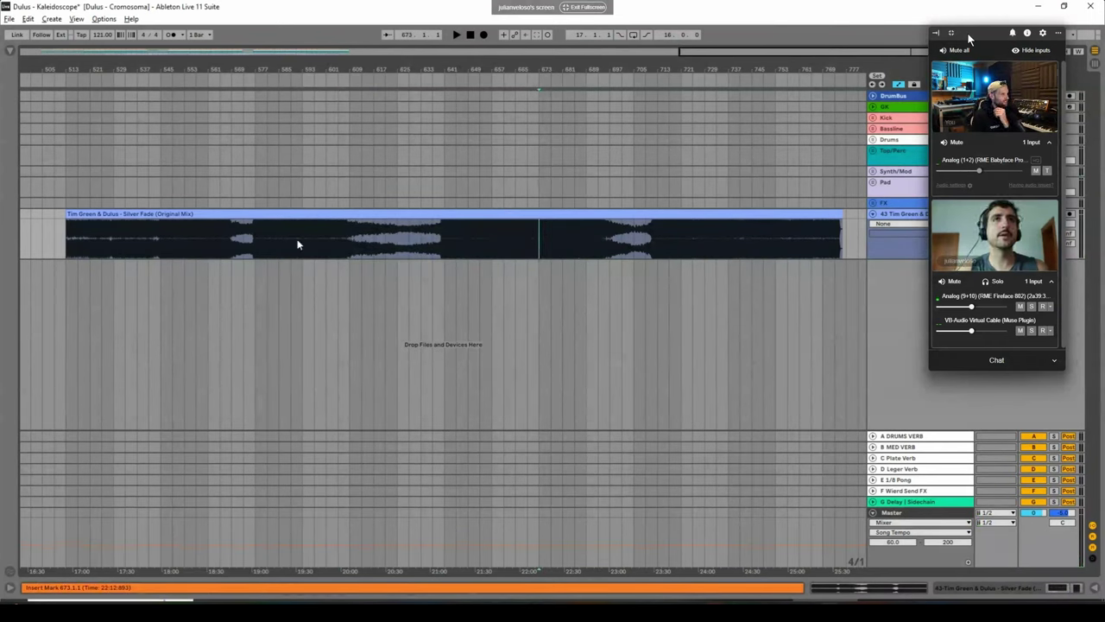
click(469, 234)
click(533, 235)
click(520, 234)
Listen to the reference track's section before the first break, and mark bar 585 after that break.
click(174, 240)
key(space)
mouse_move(174, 68)
mouse_down()
mouse_move(180, 89)
mouse_move(175, 65)
mouse_up()
click(214, 249)
key(space)
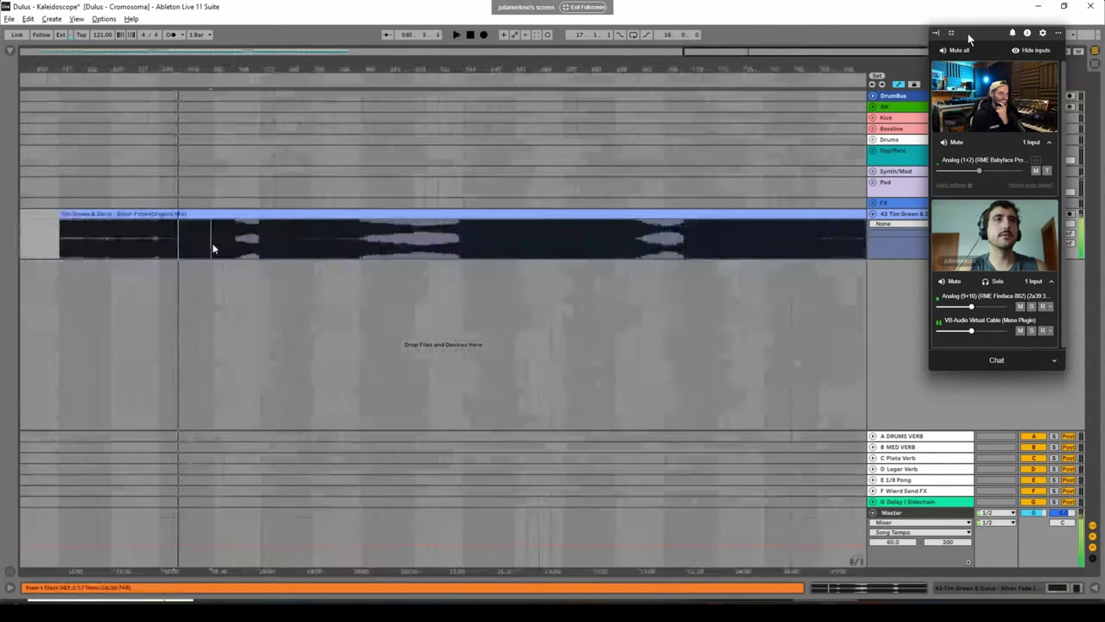
click(286, 235)
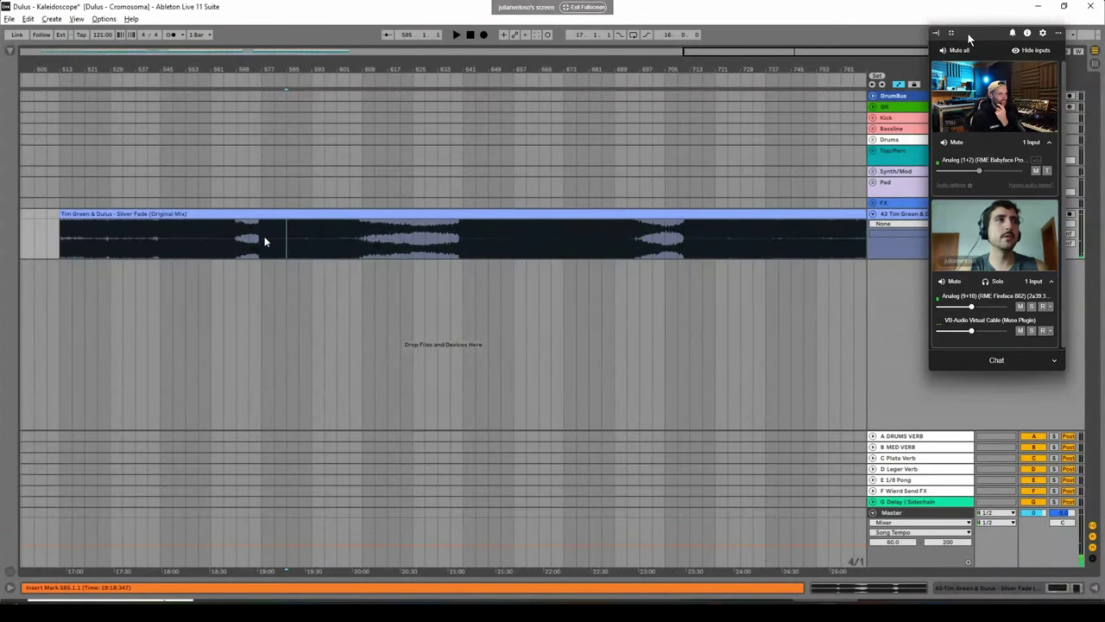
Examine the reference track's section between the second and third breaks, selecting bars 641 to 697 and bars 661 to 677.
drag(356, 67, 392, 63)
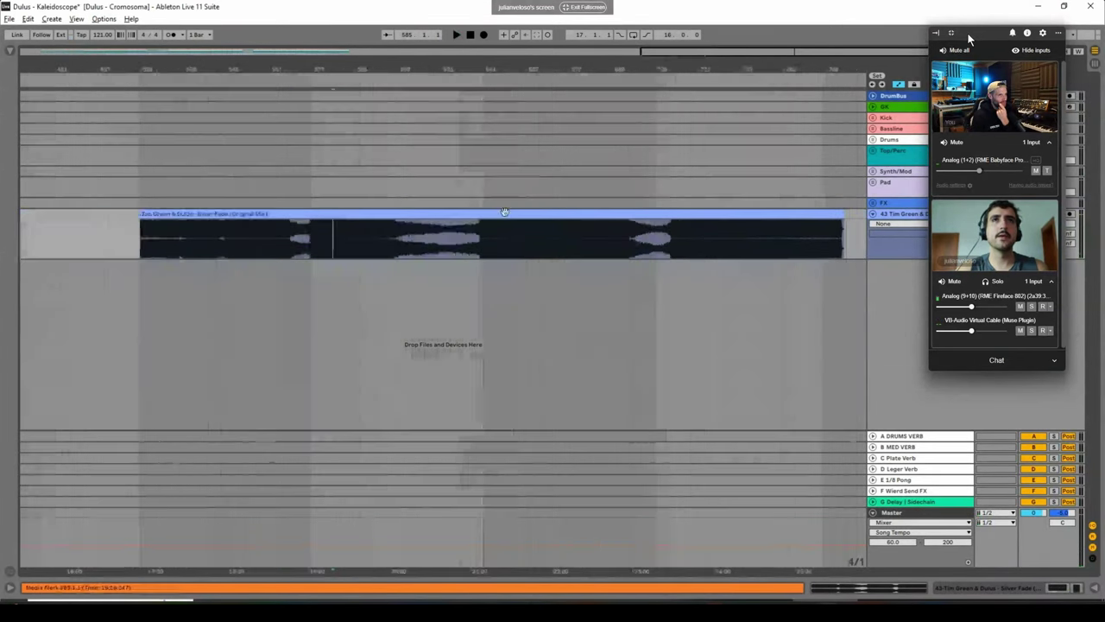
drag(482, 238, 635, 221)
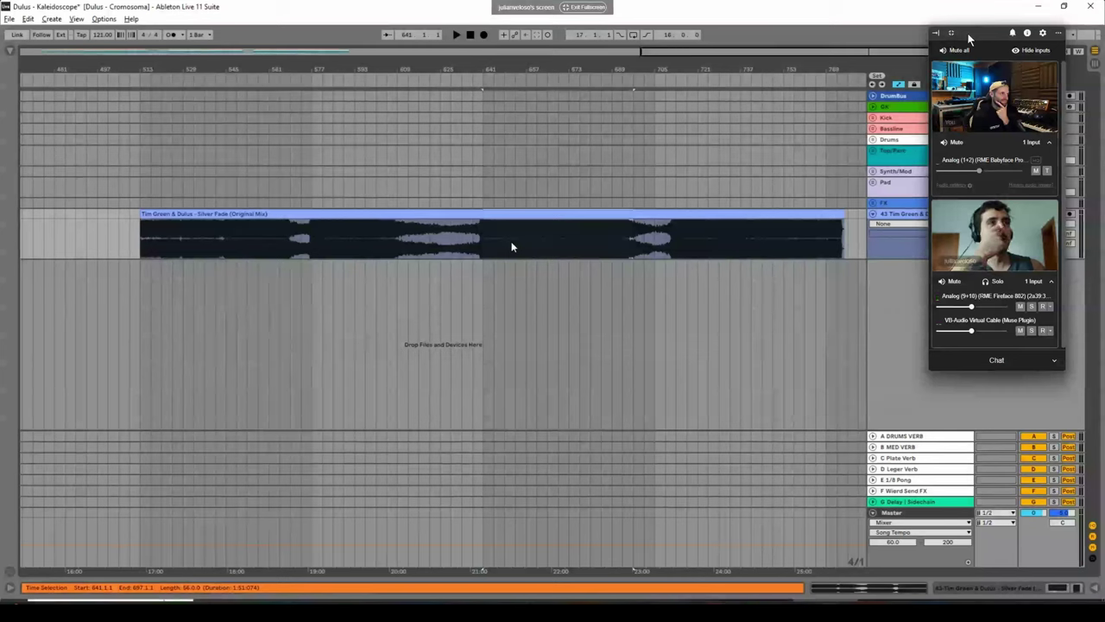
click(487, 247)
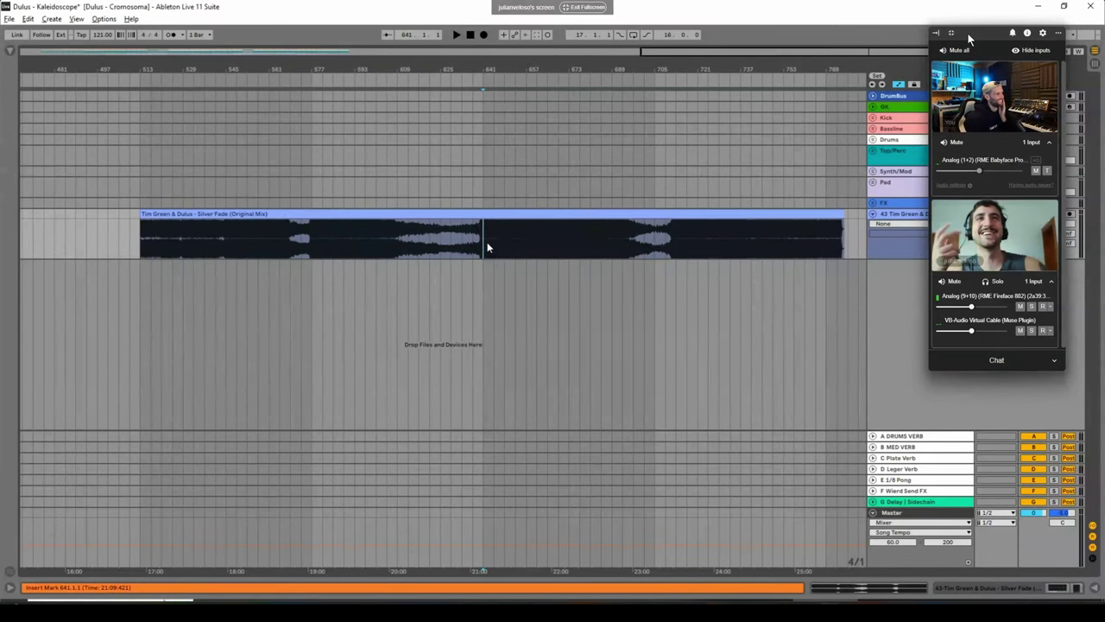
drag(537, 233, 577, 237)
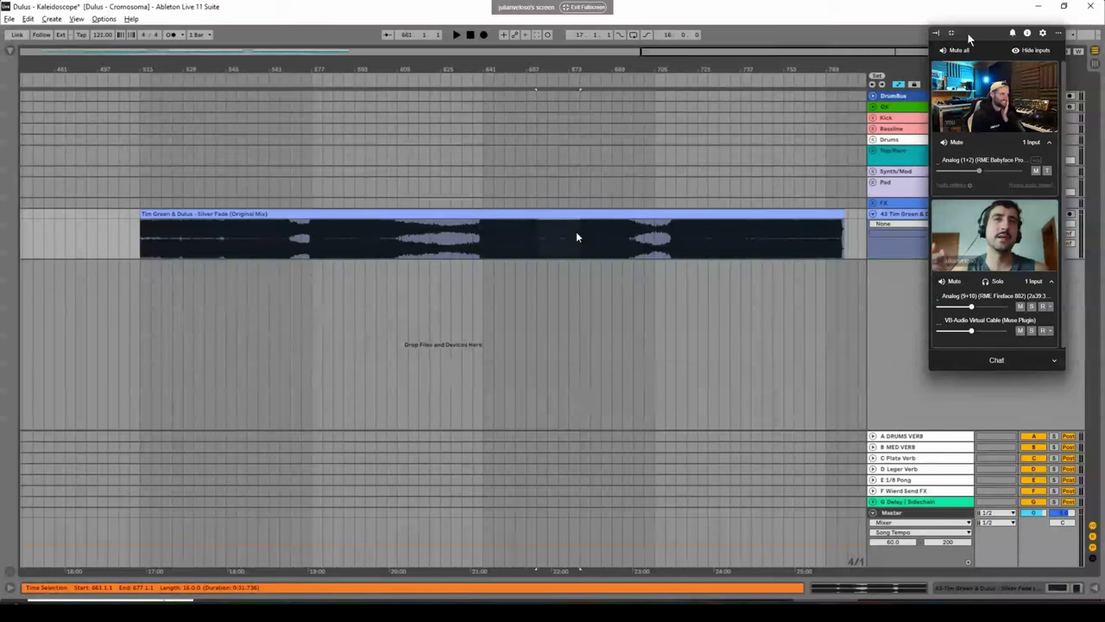